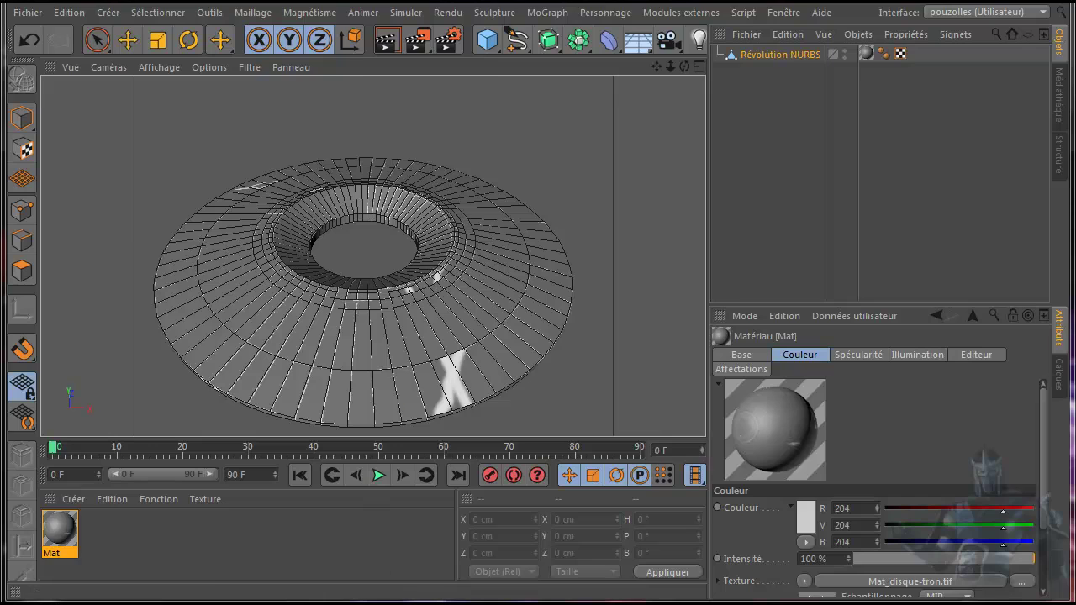
# Step: Switch from Cinema 4D to Photoshop, where Mat_disque-tron.tif is open with its UV layer
pyautogui.hotkey('alt', 'Tab')
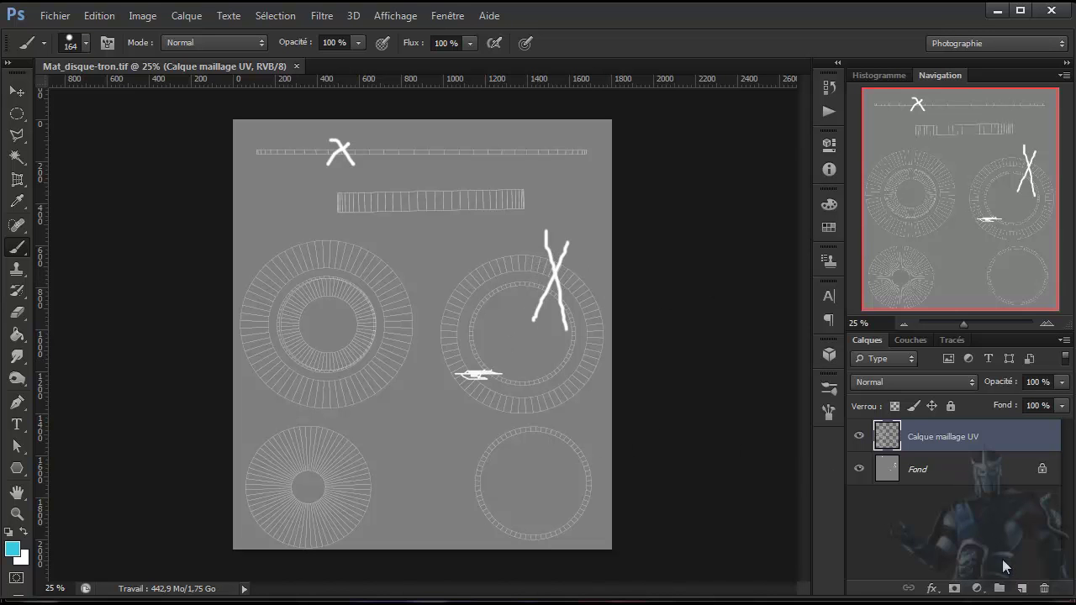
# Step: Add Calque 1 beneath the UV wireframe layer and fill it solid black with the Paint Bucket
pyautogui.click(1022, 590)
pyautogui.moveTo(935, 437); pyautogui.dragTo(936, 479)
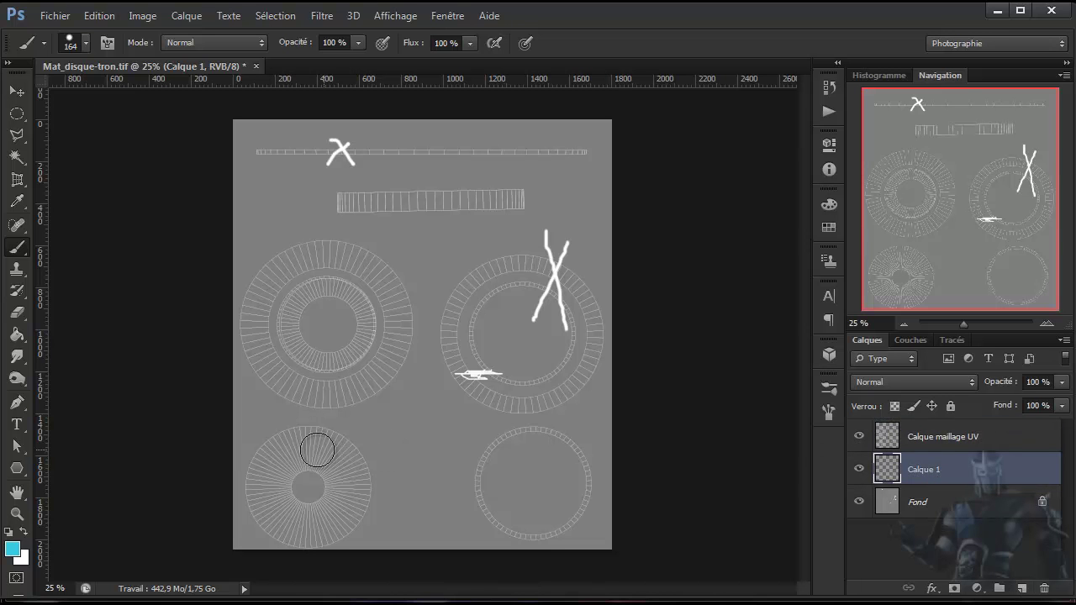
pyautogui.click(14, 549)
pyautogui.moveTo(430, 391); pyautogui.dragTo(354, 426)
pyautogui.click(760, 204)
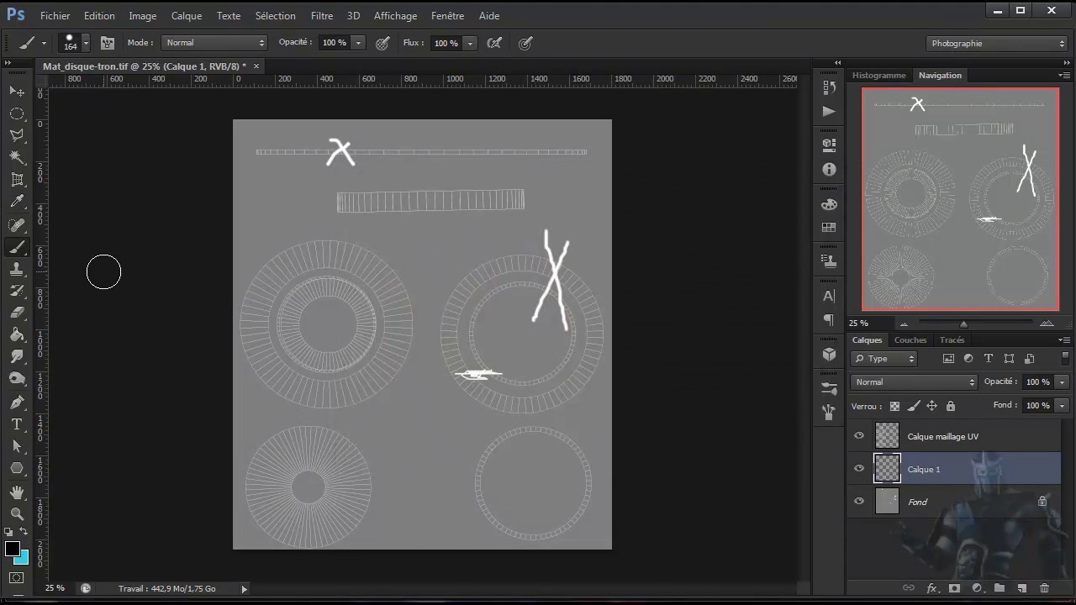
pyautogui.click(16, 334)
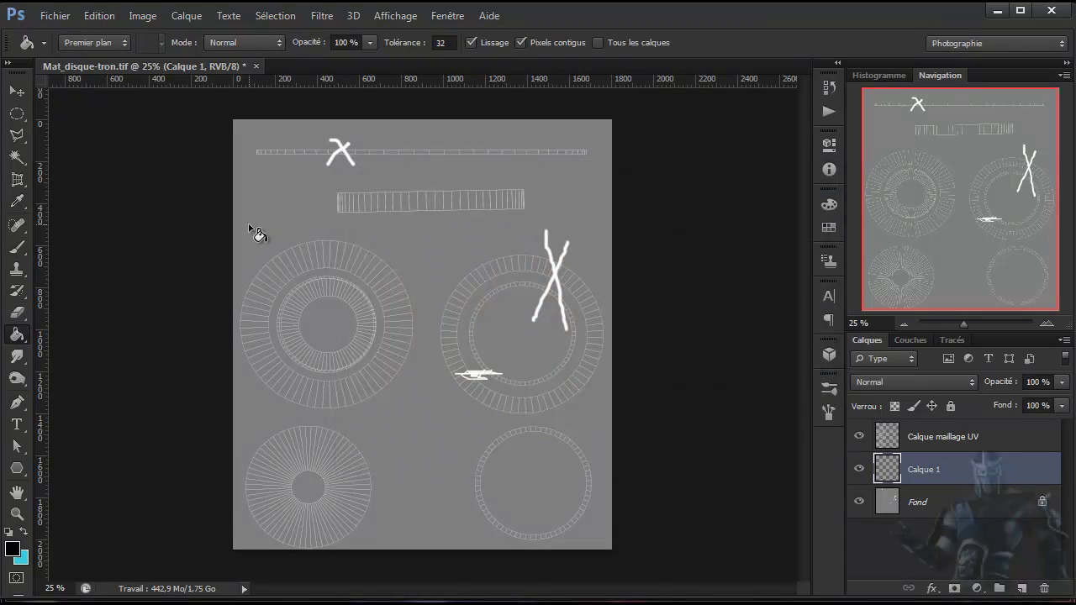
pyautogui.click(250, 228)
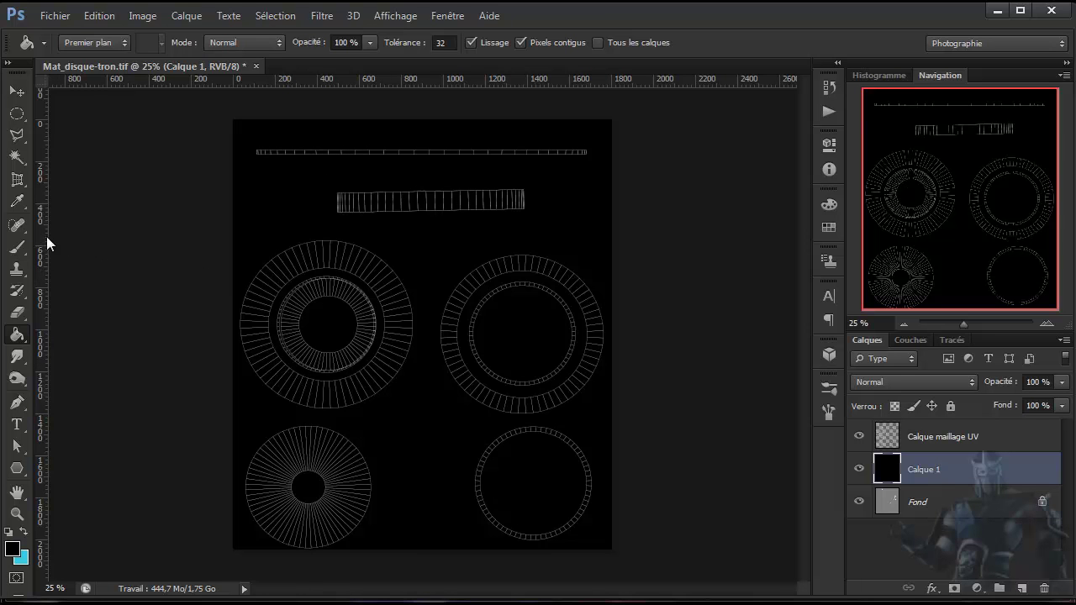
pyautogui.click(19, 249)
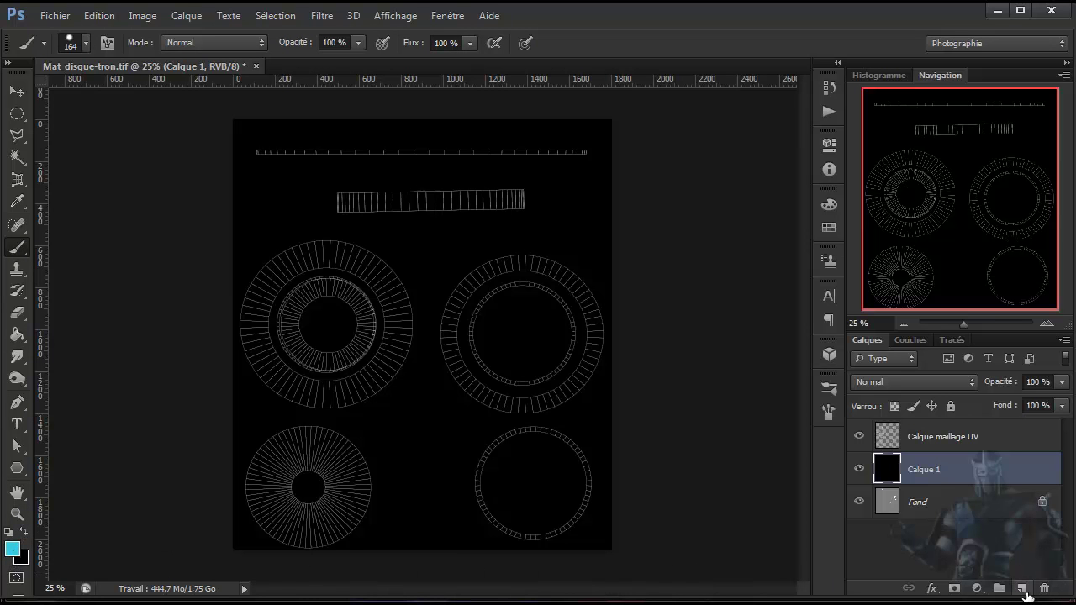
# Step: On a new Calque 2, brush cyan over the top UV strip and right-hand ring, erasing stray edges
pyautogui.click(1022, 588)
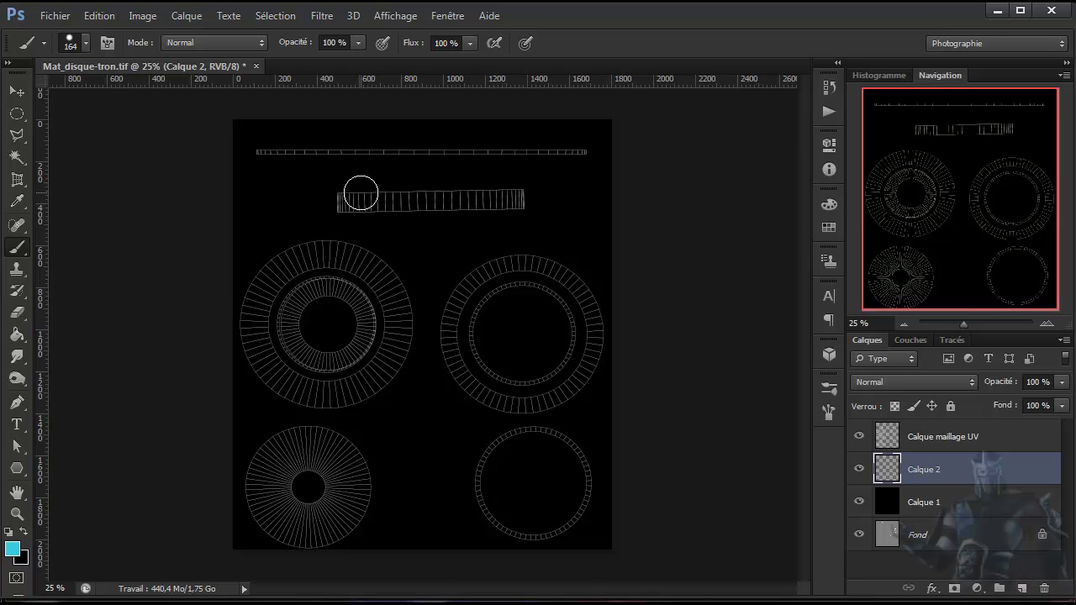
pyautogui.moveTo(252, 152); pyautogui.dragTo(587, 152)
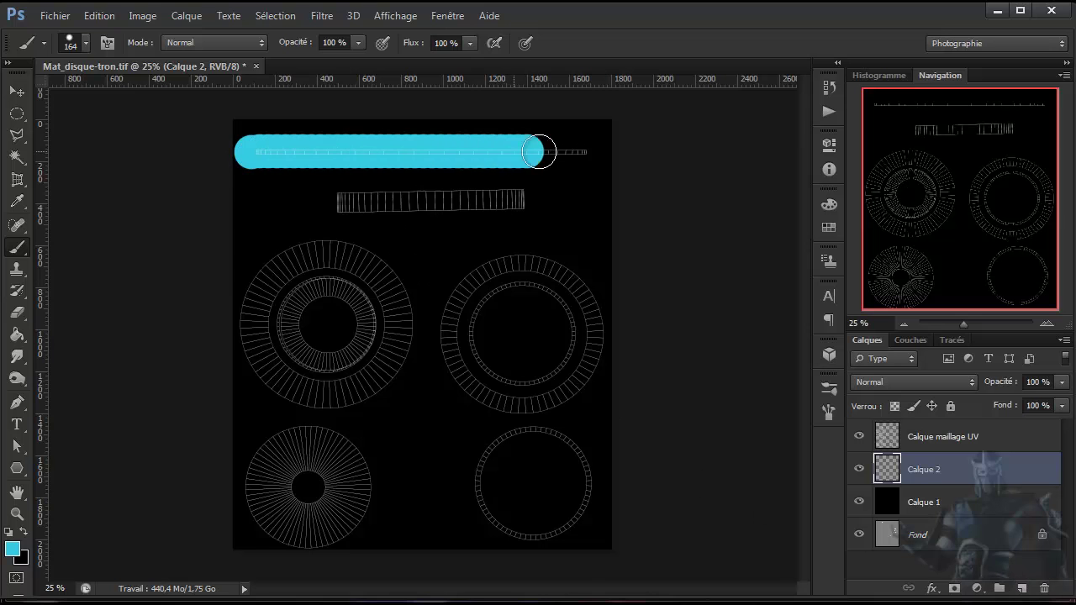
pyautogui.moveTo(515, 263)
pyautogui.mouseDown()
pyautogui.moveTo(480, 396)
pyautogui.moveTo(592, 312)
pyautogui.moveTo(533, 272)
pyautogui.moveTo(480, 312)
pyautogui.moveTo(499, 365)
pyautogui.moveTo(571, 339)
pyautogui.moveTo(565, 302)
pyautogui.moveTo(533, 396)
pyautogui.moveTo(479, 324)
pyautogui.moveTo(517, 263)
pyautogui.moveTo(558, 263)
pyautogui.moveTo(503, 265)
pyautogui.moveTo(452, 311)
pyautogui.moveTo(457, 384)
pyautogui.moveTo(475, 384)
pyautogui.moveTo(514, 260)
pyautogui.moveTo(566, 254)
pyautogui.moveTo(594, 311)
pyautogui.moveTo(596, 361)
pyautogui.moveTo(557, 364)
pyautogui.mouseUp()
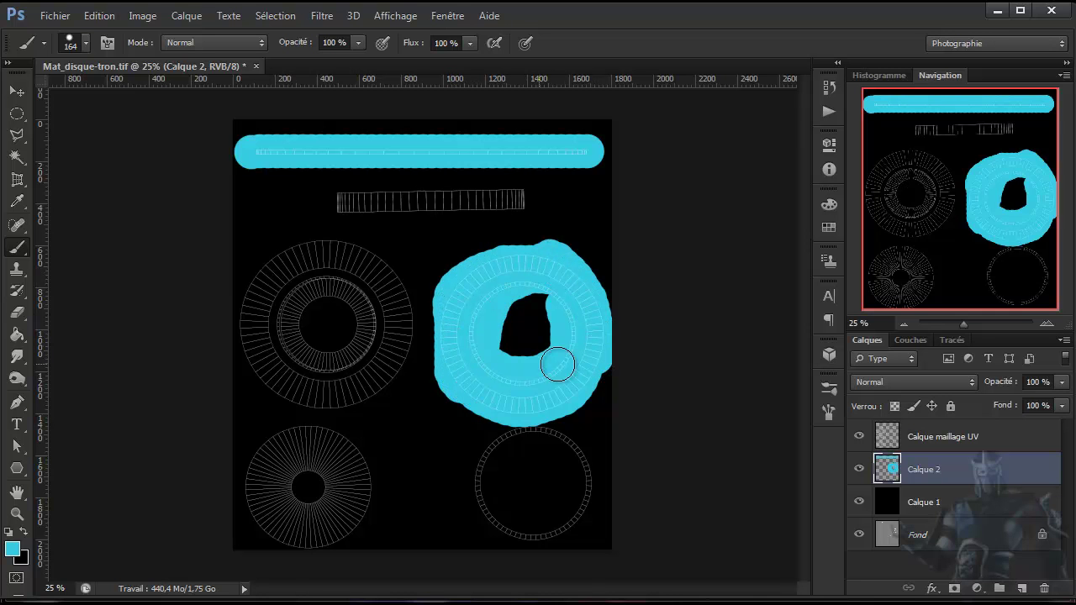
pyautogui.click(16, 312)
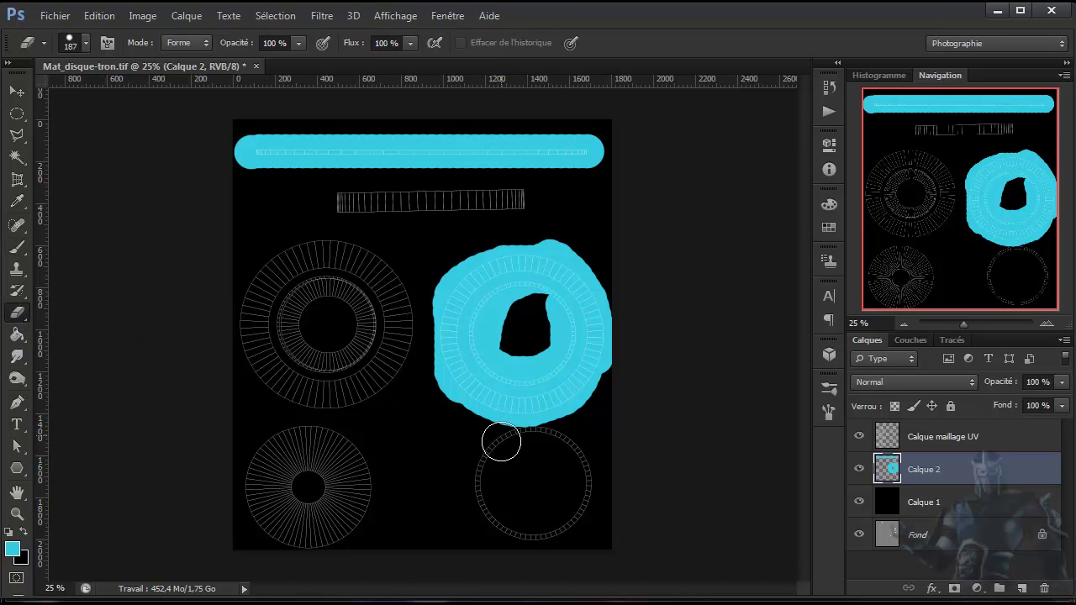
pyautogui.click(531, 443)
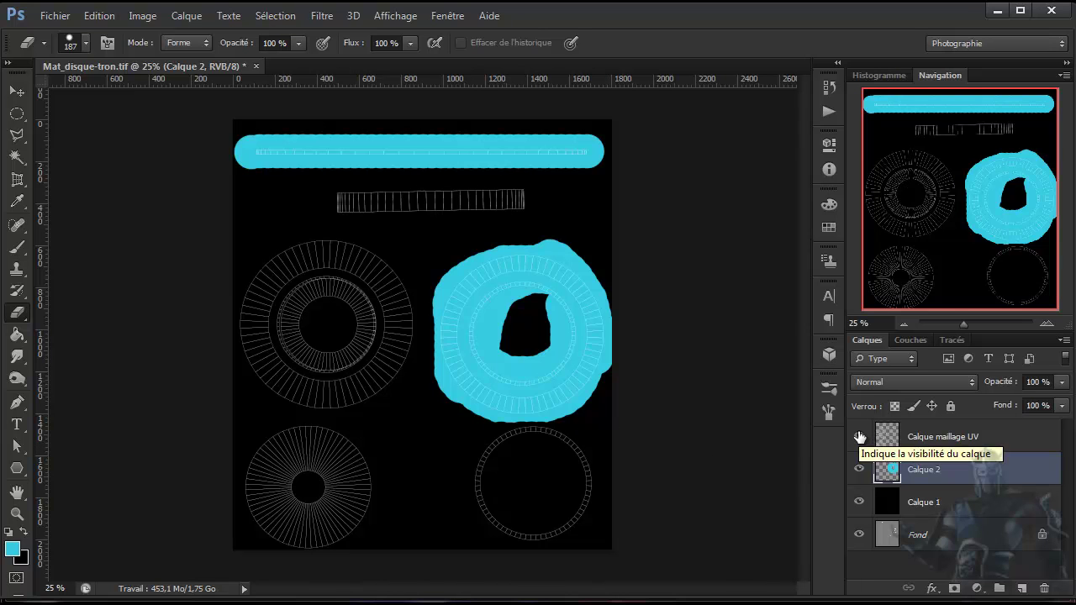
# Step: Hide the UV layer, overwrite Mat_disque-tron.tif as a TIFF, and return to Cinema 4D
pyautogui.click(859, 436)
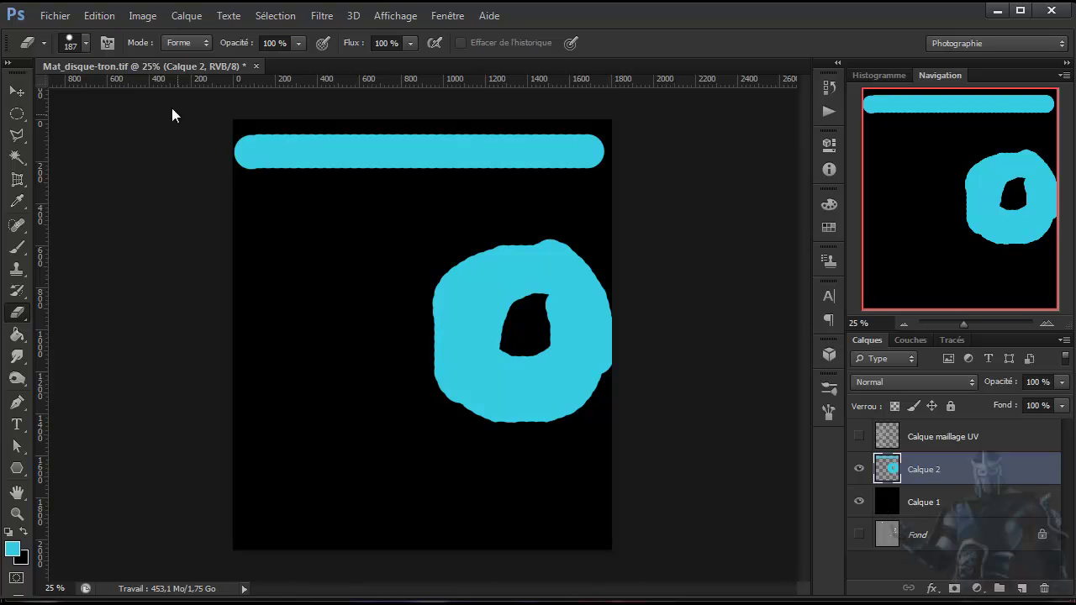
pyautogui.click(54, 15)
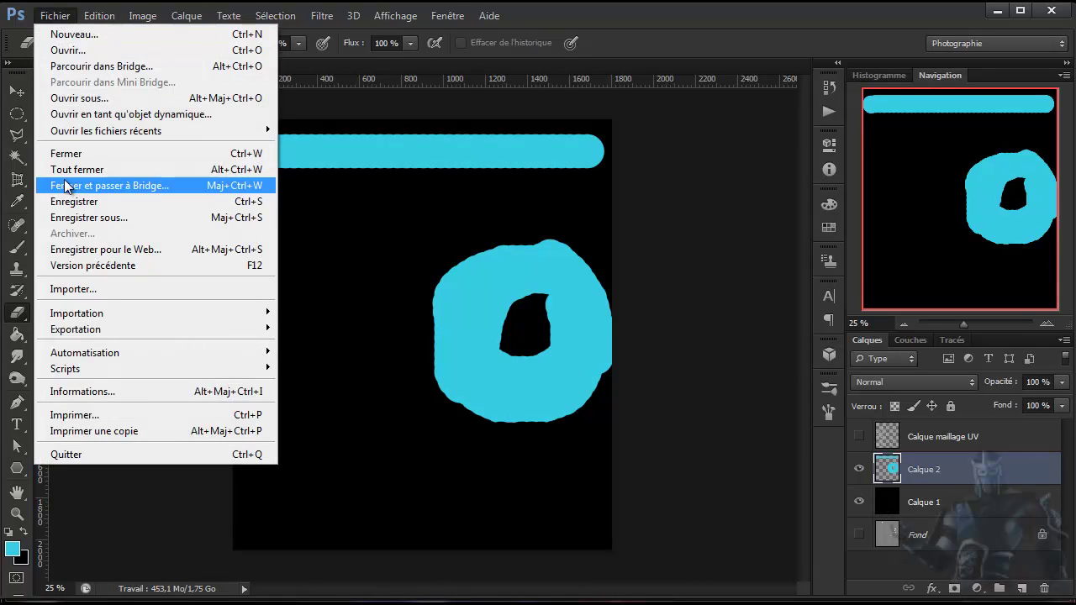
pyautogui.click(74, 218)
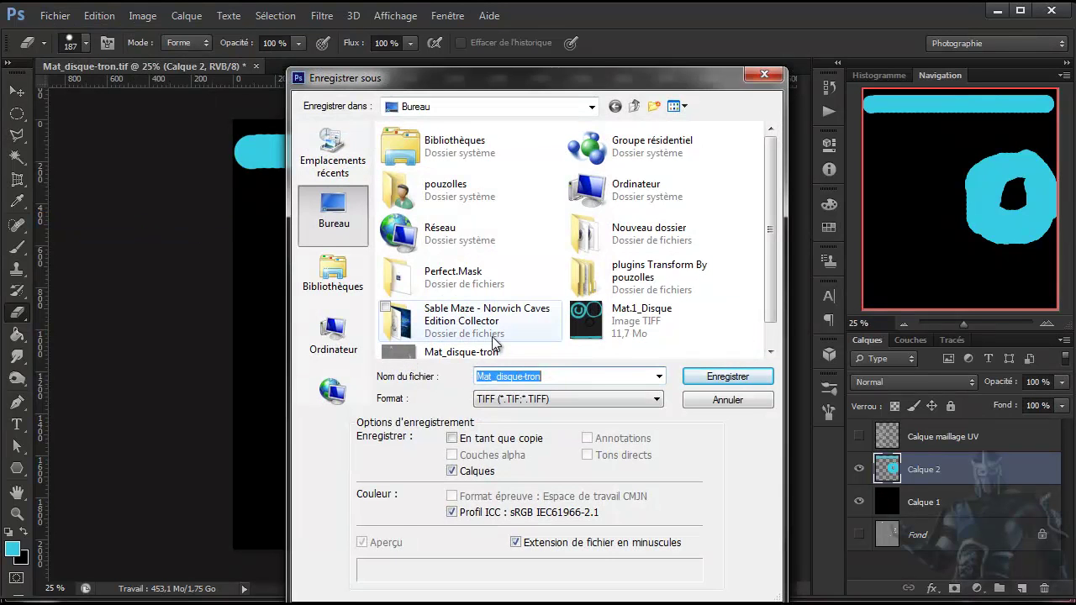
pyautogui.click(458, 359)
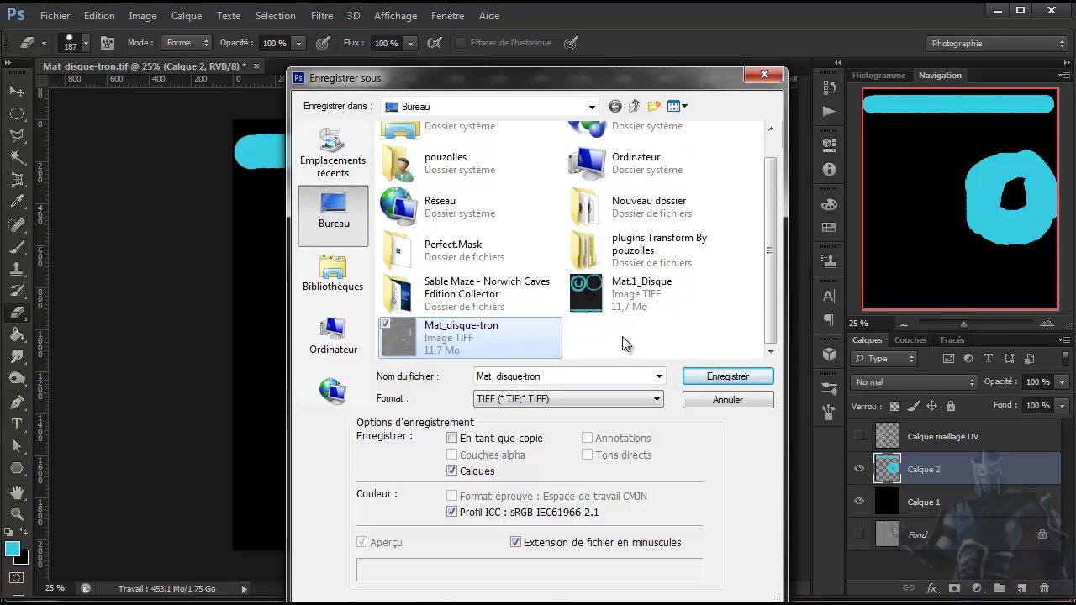
pyautogui.click(722, 378)
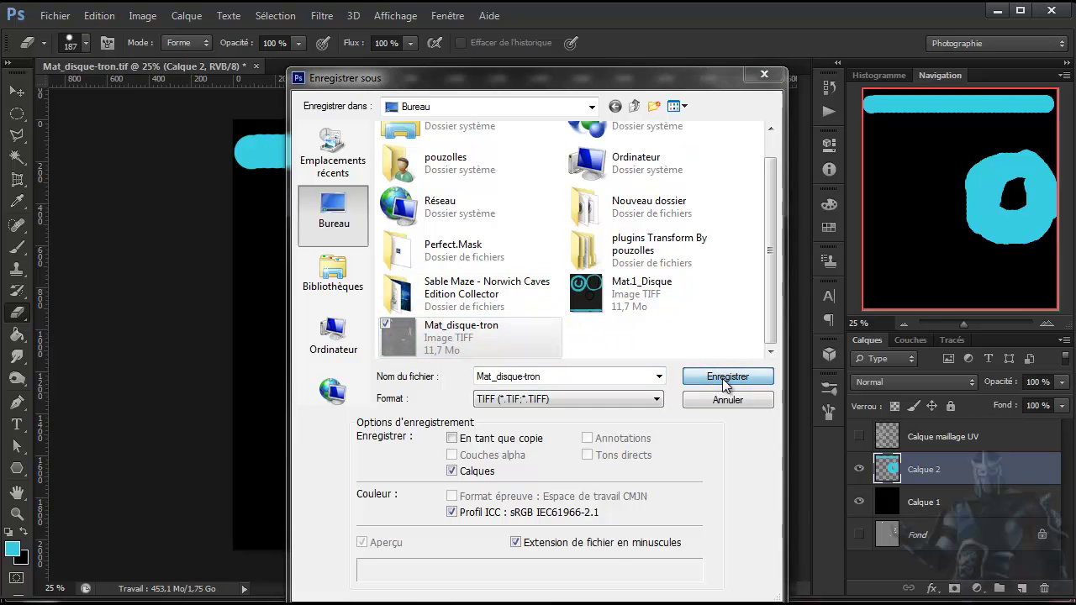
pyautogui.click(465, 234)
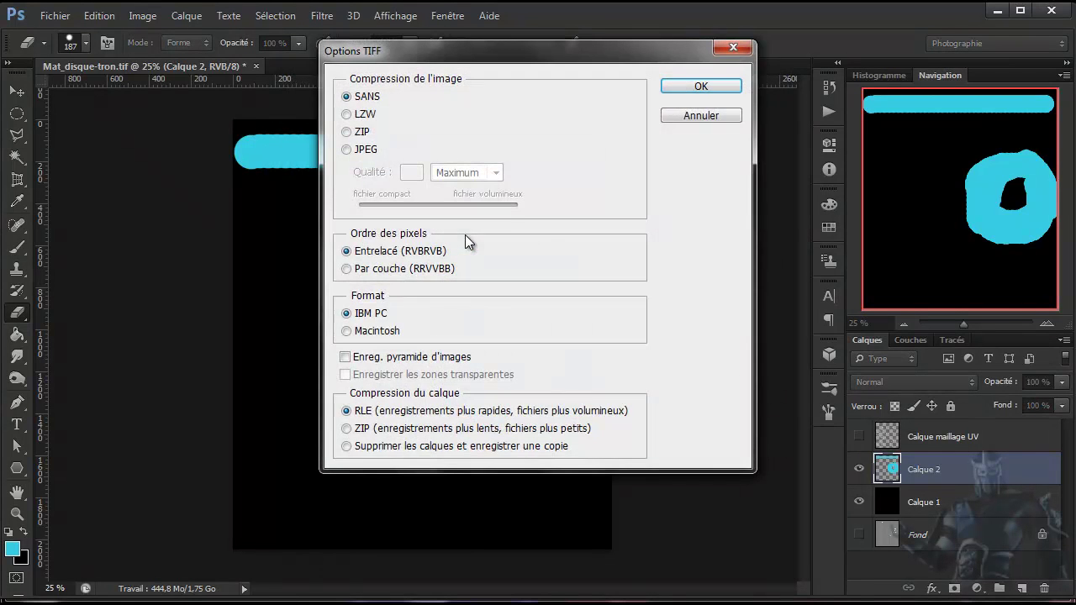
pyautogui.click(684, 86)
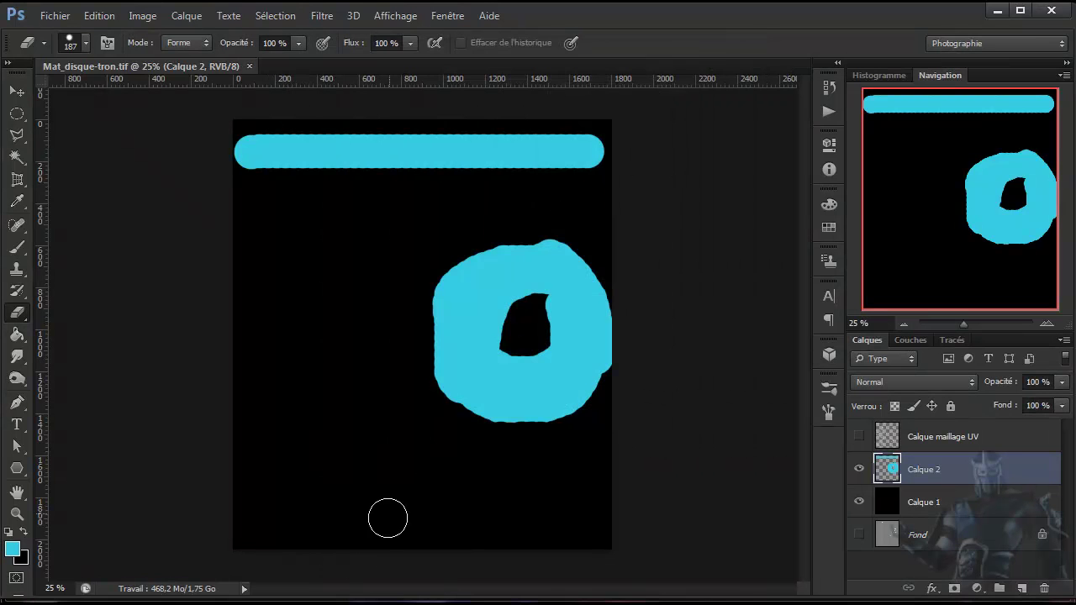
pyautogui.hotkey('alt', 'Tab')
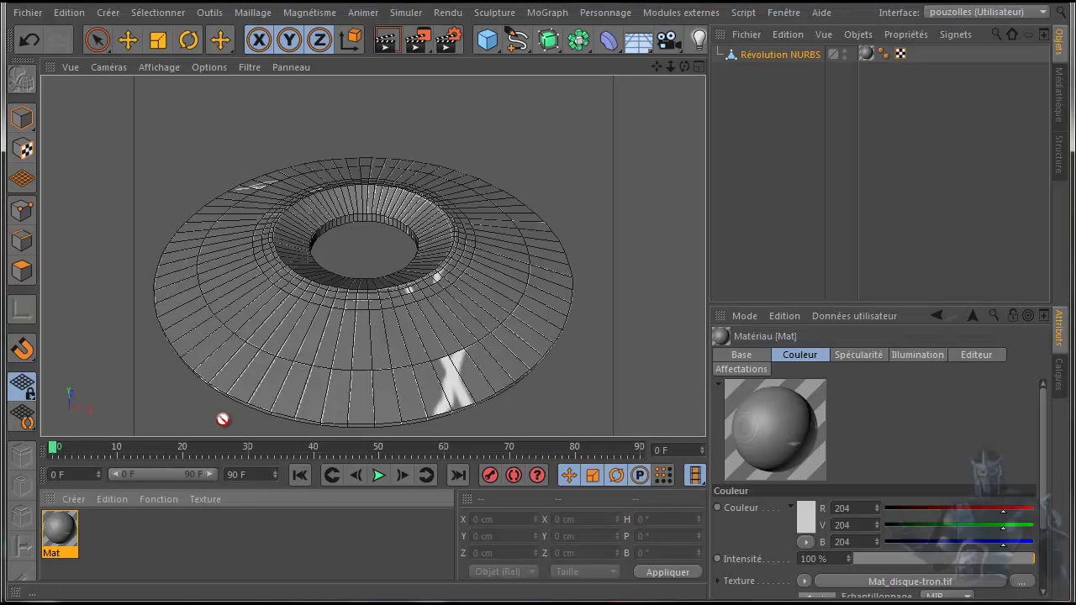
# Step: Open the Mat material and revert its colour texture to the saved file
pyautogui.doubleClick(61, 530)
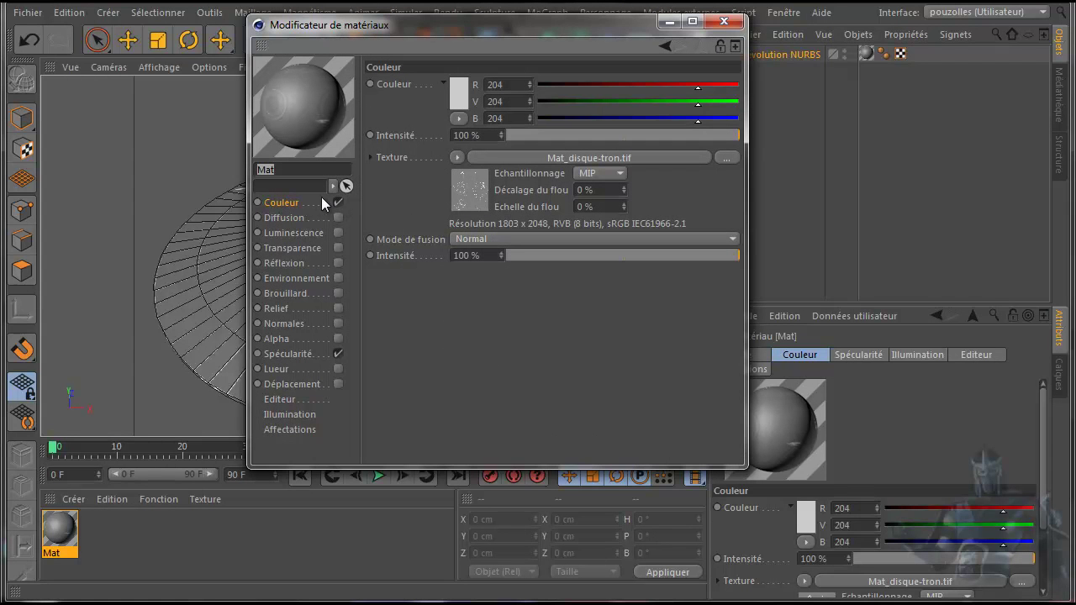
pyautogui.click(457, 158)
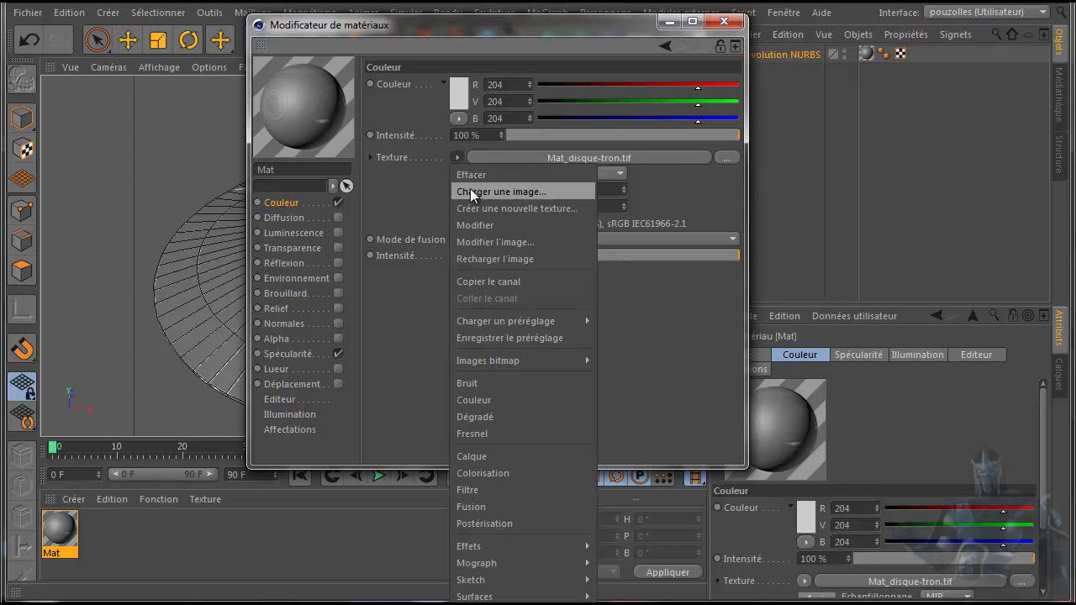
pyautogui.click(484, 258)
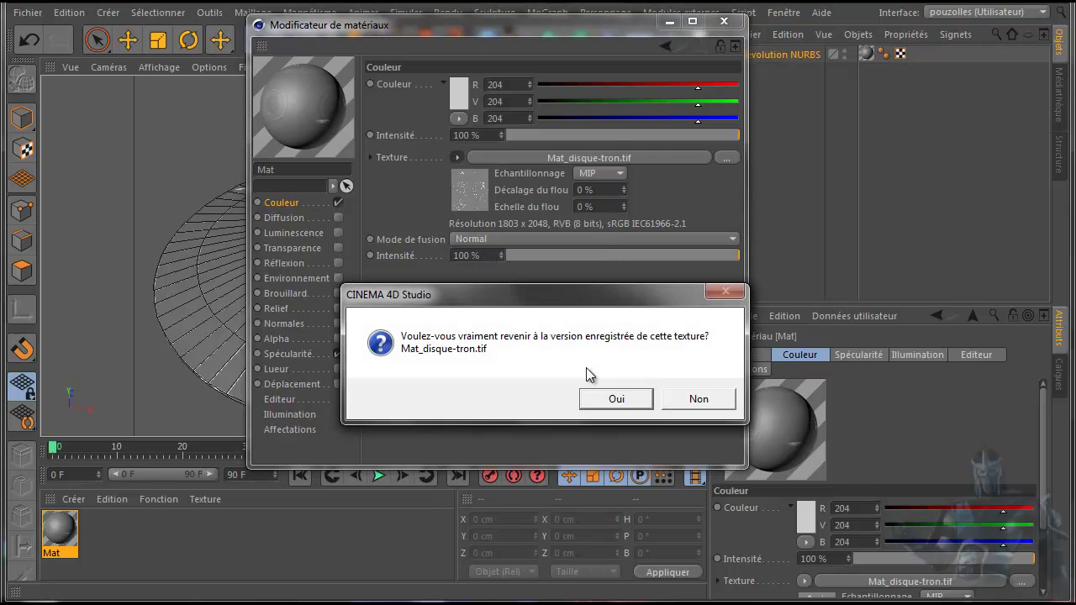
pyautogui.click(613, 398)
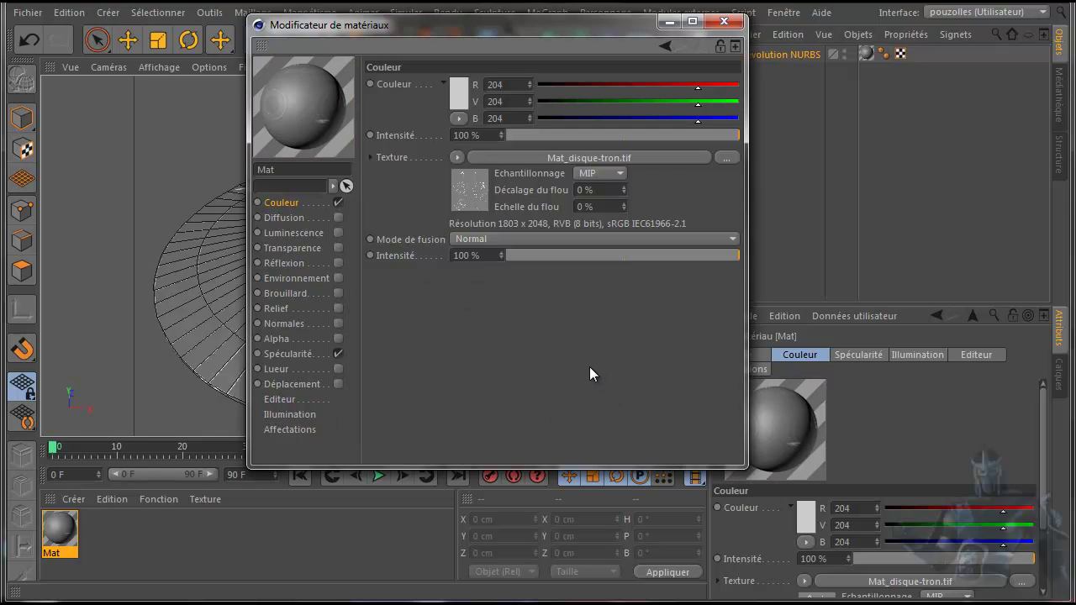
# Step: Load the repainted Mat_disque-tron image into the Couleur channel, copying it into the project
pyautogui.click(456, 158)
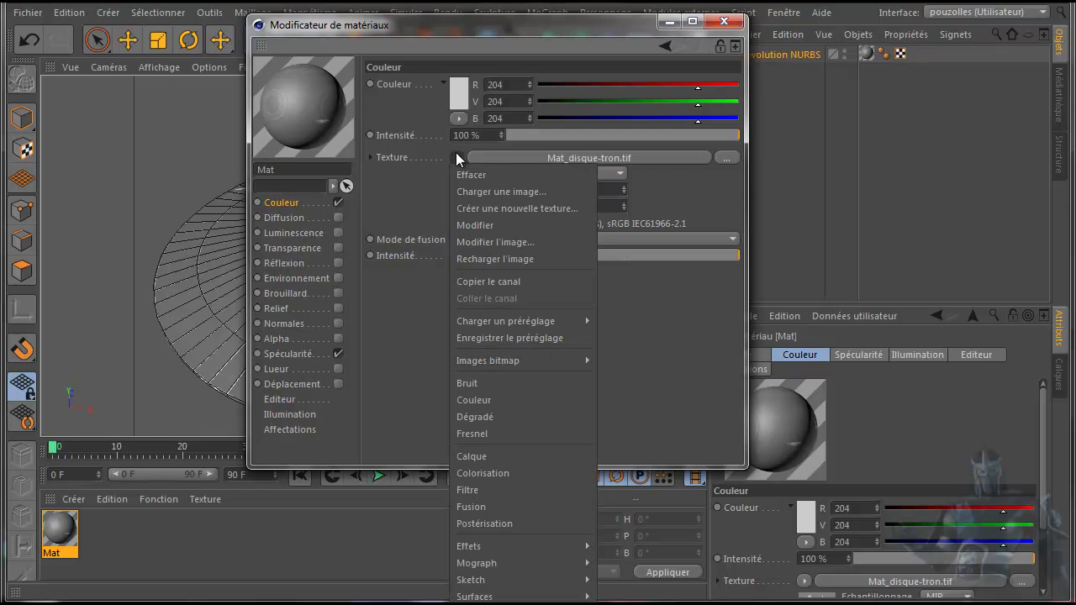
pyautogui.click(464, 193)
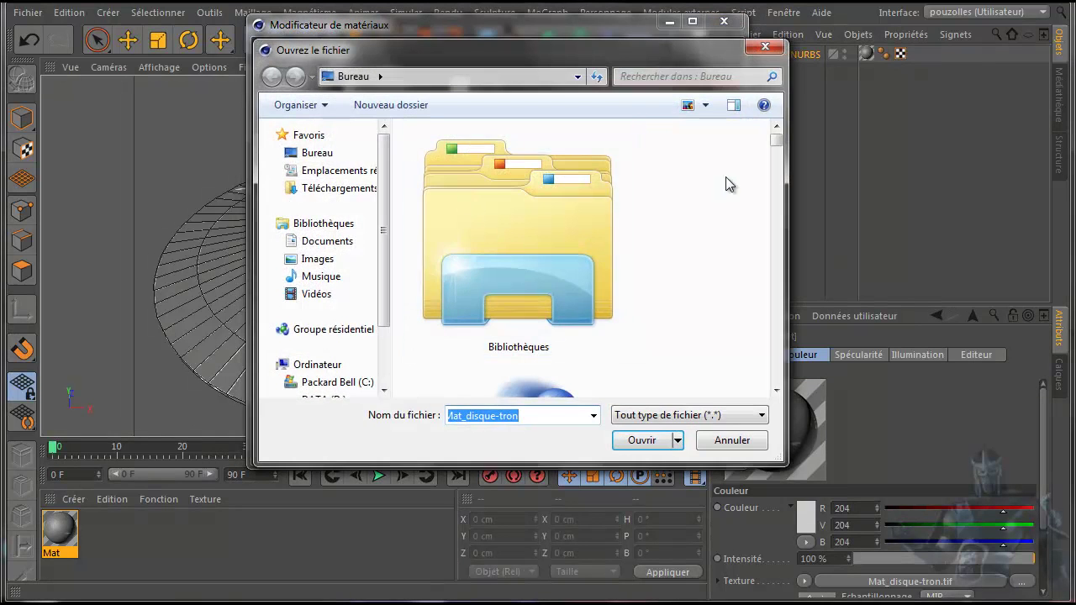
pyautogui.moveTo(775, 137); pyautogui.dragTo(776, 353)
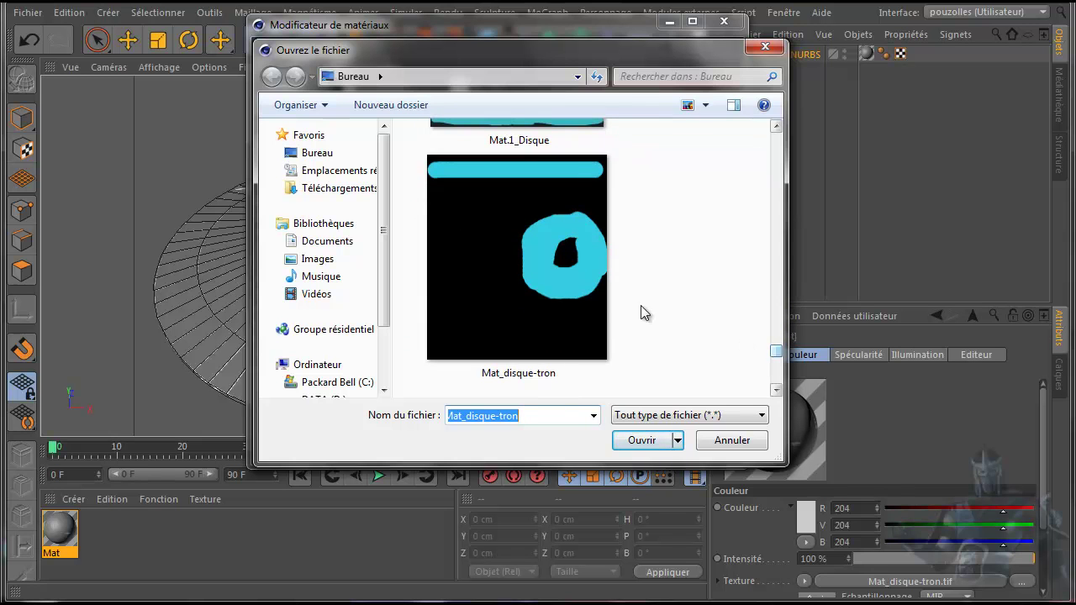
pyautogui.doubleClick(513, 292)
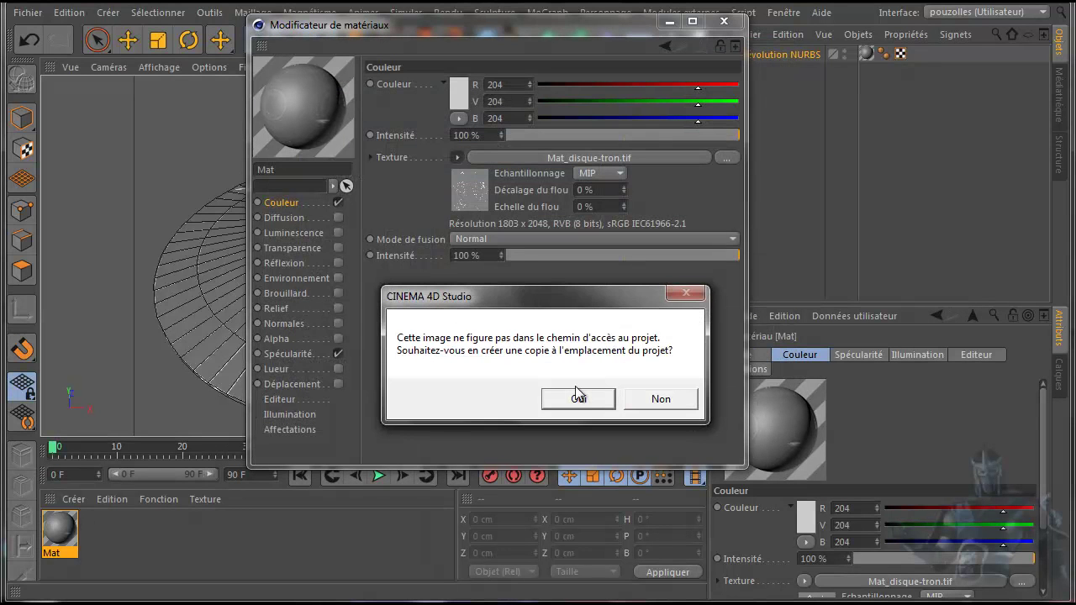
pyautogui.click(577, 399)
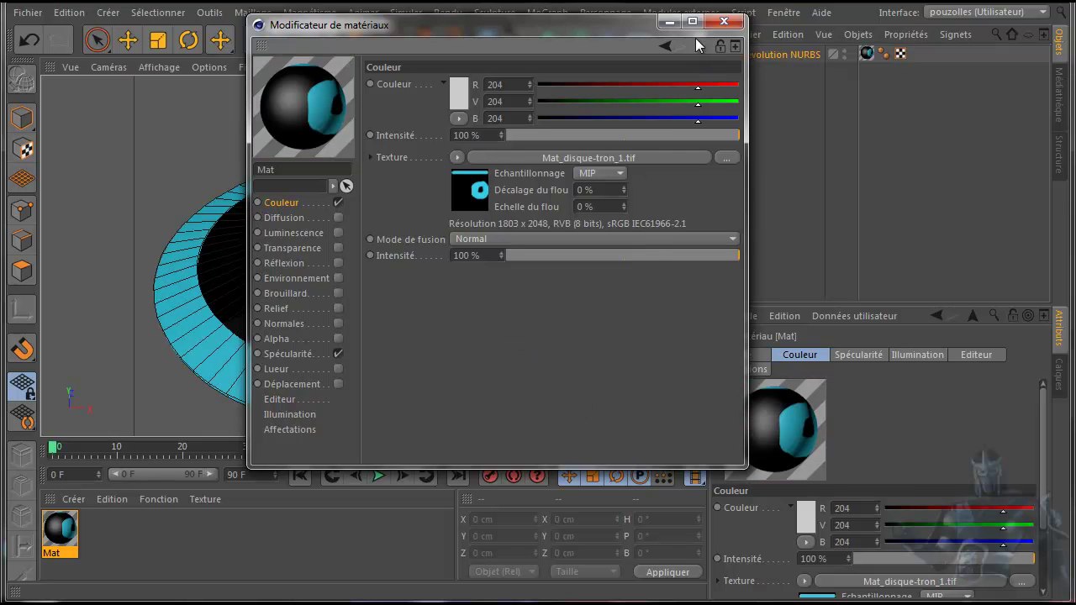
pyautogui.click(723, 21)
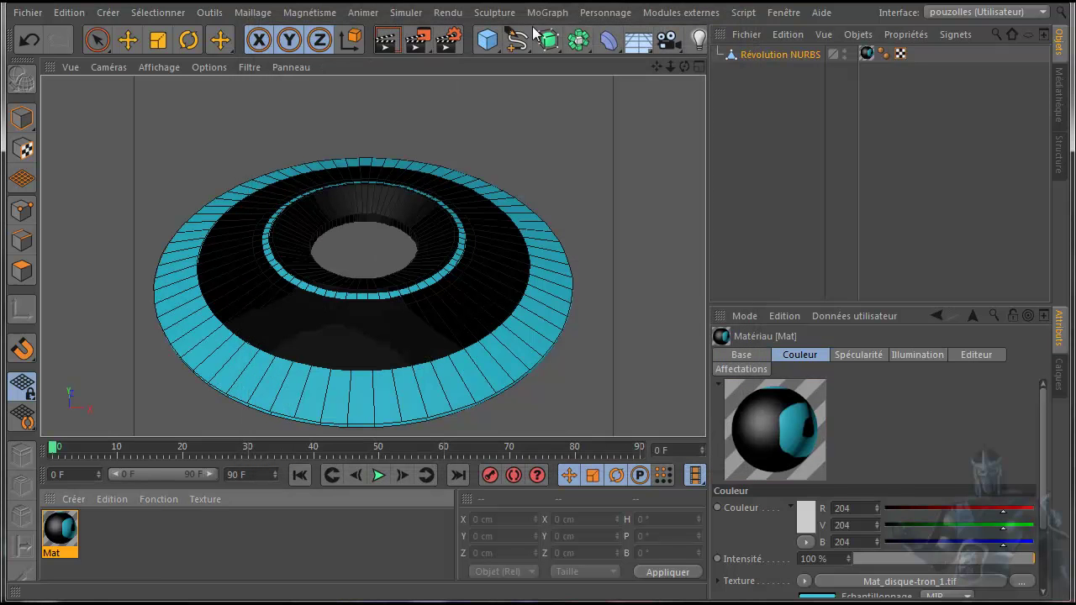
# Step: Set anti-aliasing to Au Mieux with Niveau max 4x4, then render the disc in the viewport
pyautogui.click(386, 42)
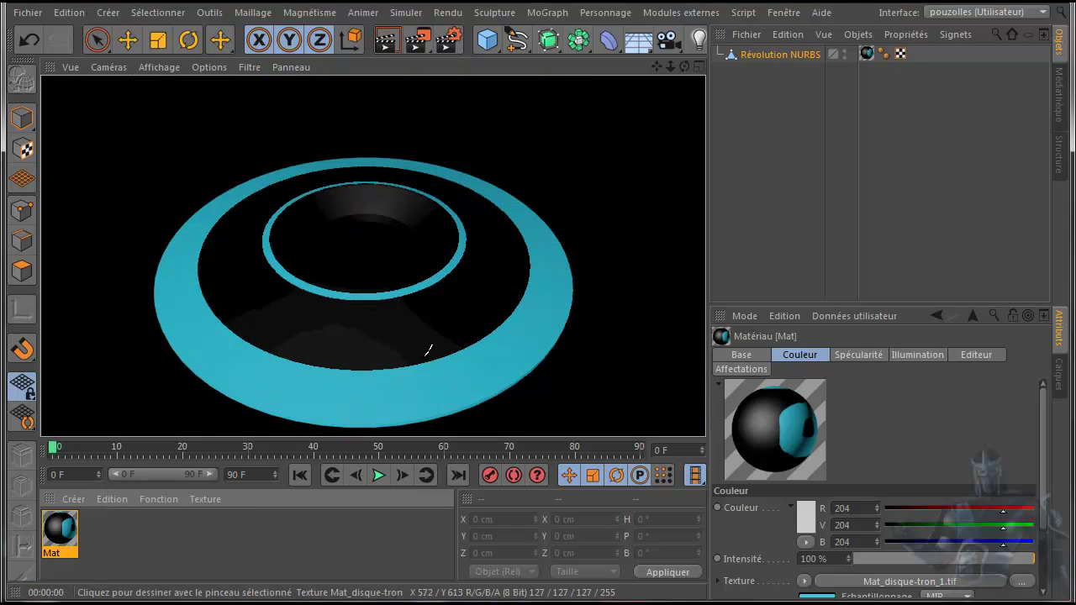
pyautogui.click(448, 39)
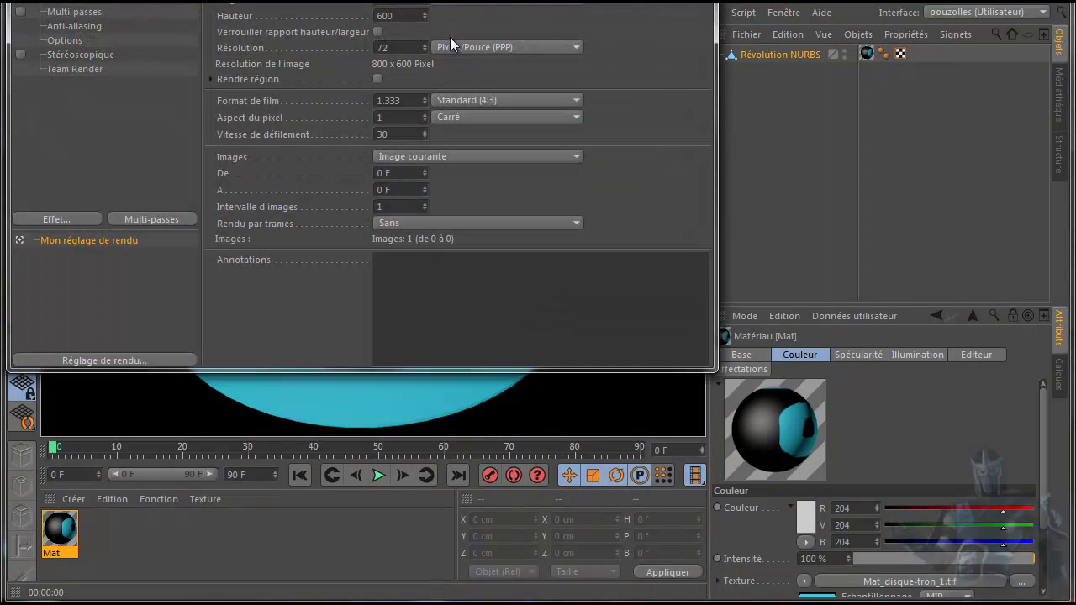
pyautogui.click(75, 27)
pyautogui.click(378, 12)
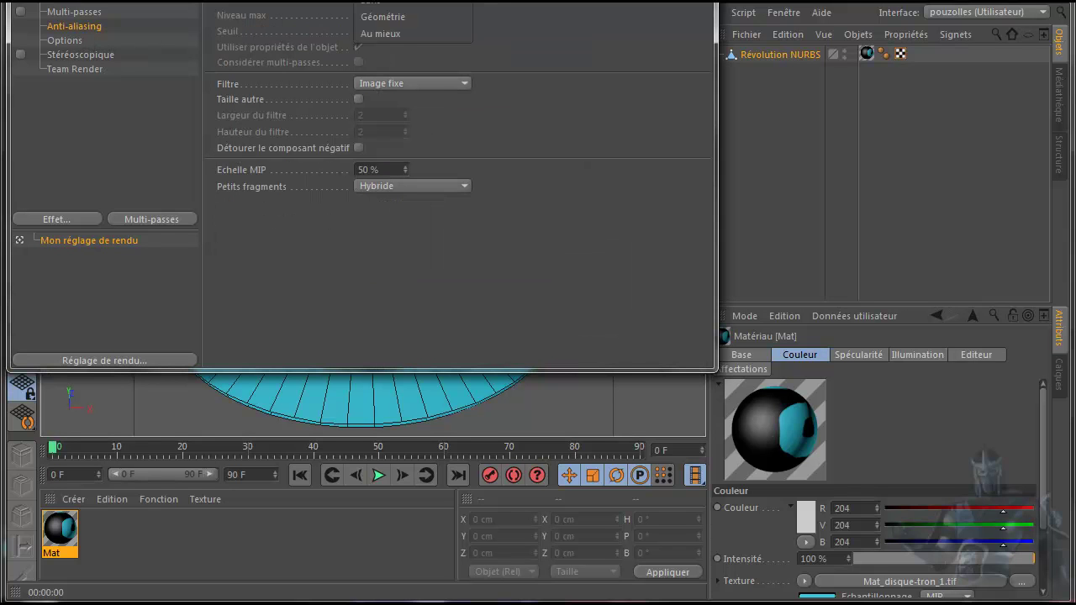
pyautogui.click(404, 32)
pyautogui.click(405, 12)
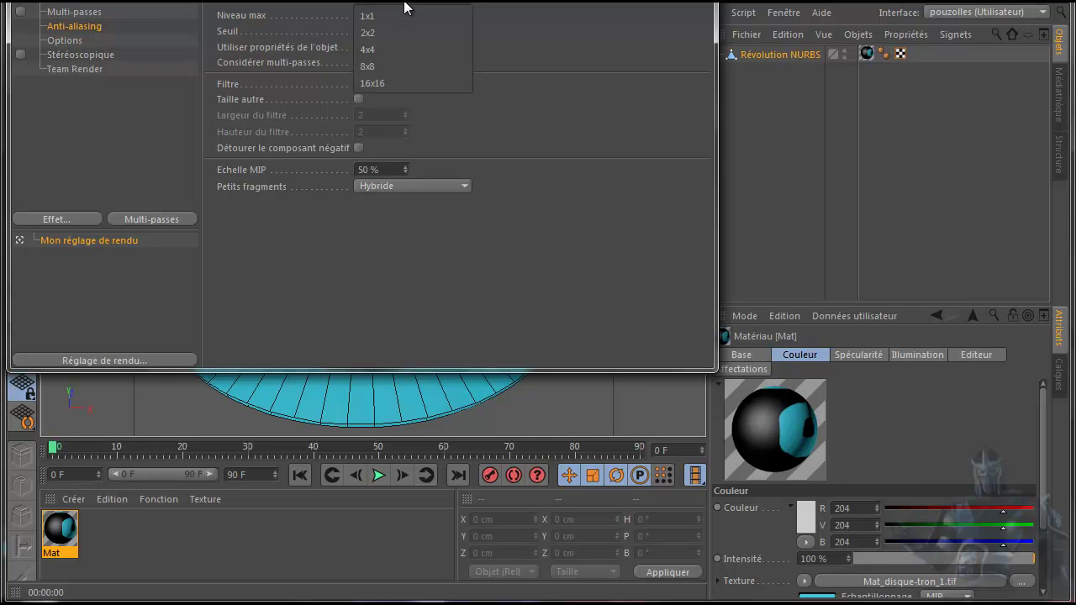
pyautogui.click(400, 49)
pyautogui.click(710, 4)
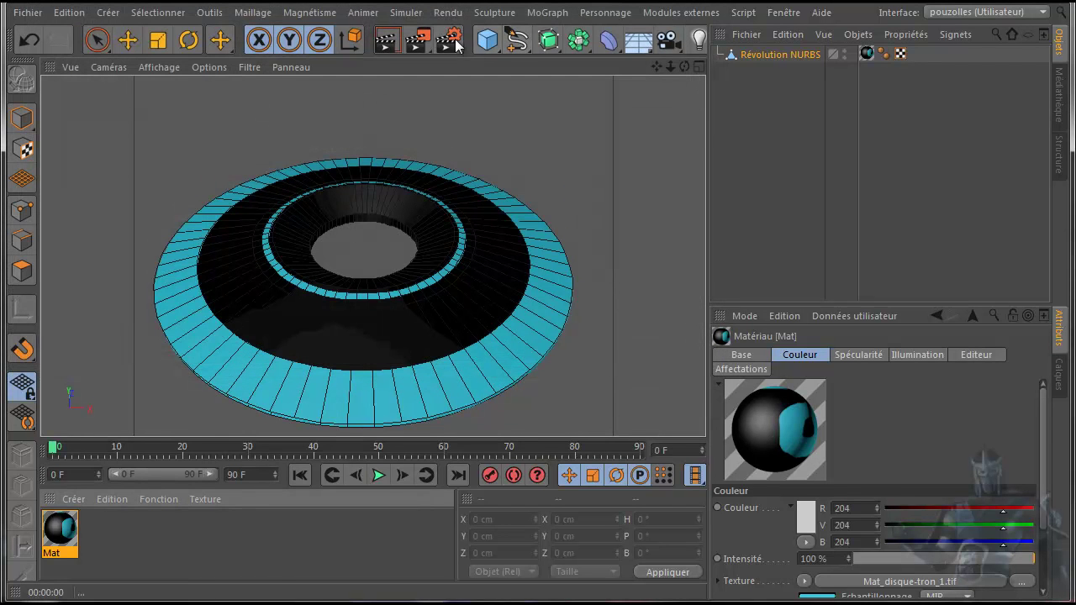
pyautogui.click(388, 42)
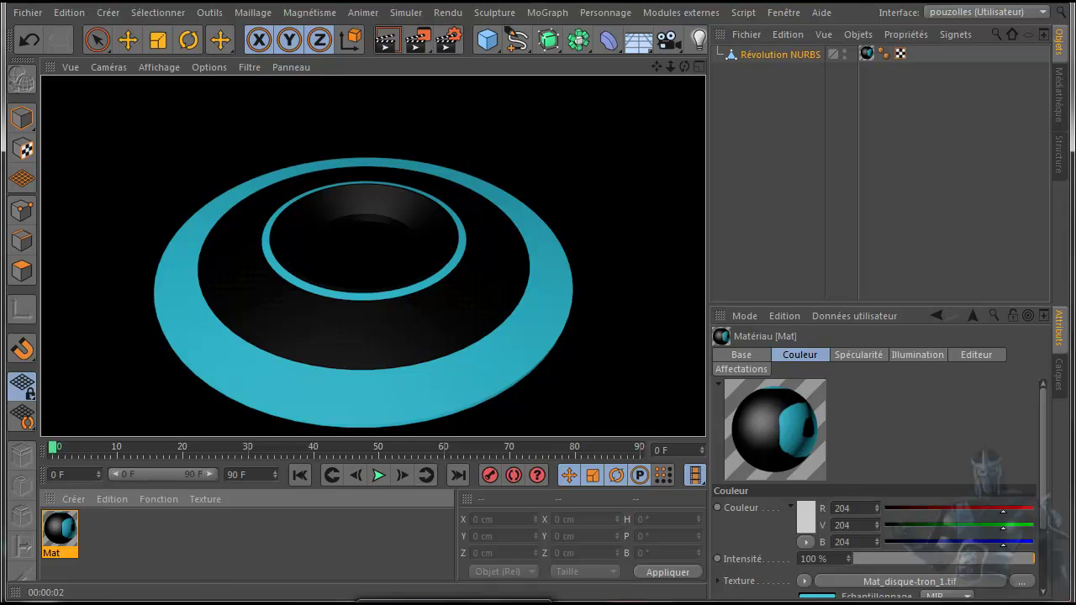
# Step: In Photoshop, hide black Calque 1 and save the texture as Mat_disque-tron 2.tif
pyautogui.hotkey('alt', 'Tab')
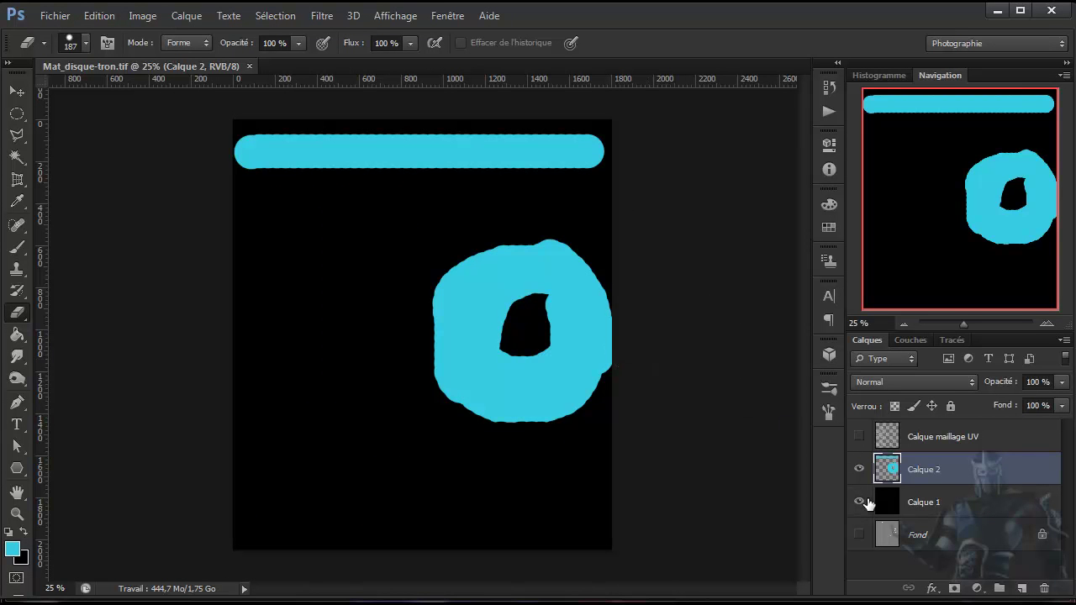
pyautogui.click(859, 501)
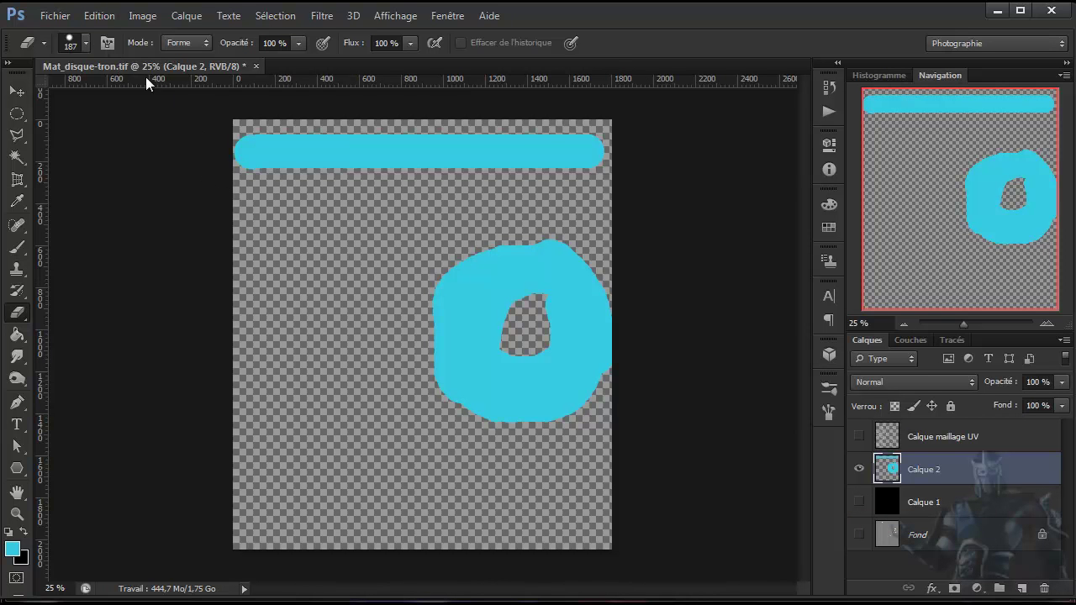
pyautogui.click(44, 19)
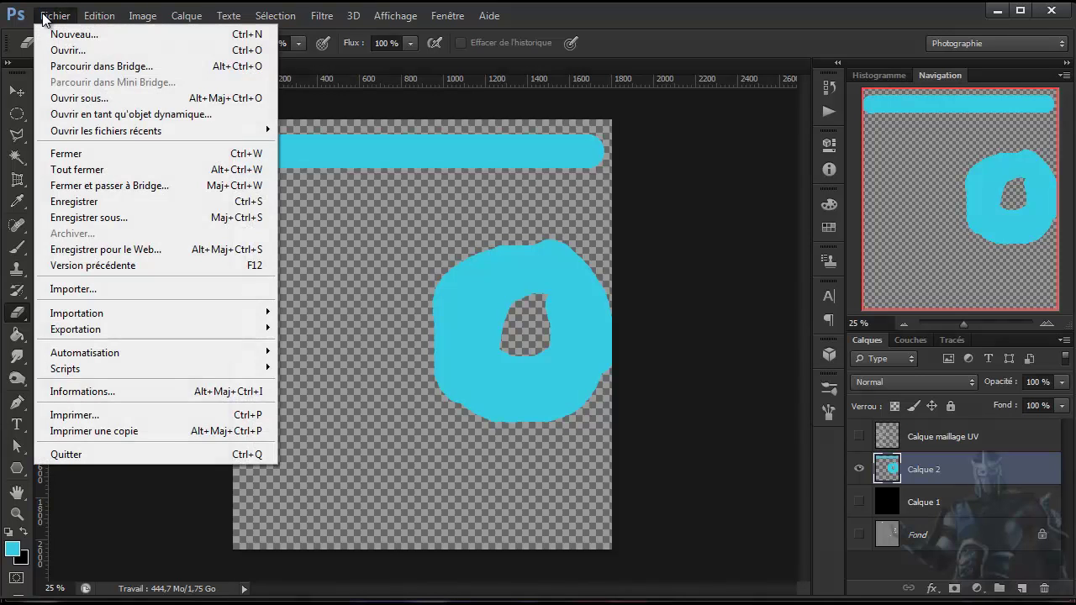
pyautogui.click(74, 216)
pyautogui.click(553, 381)
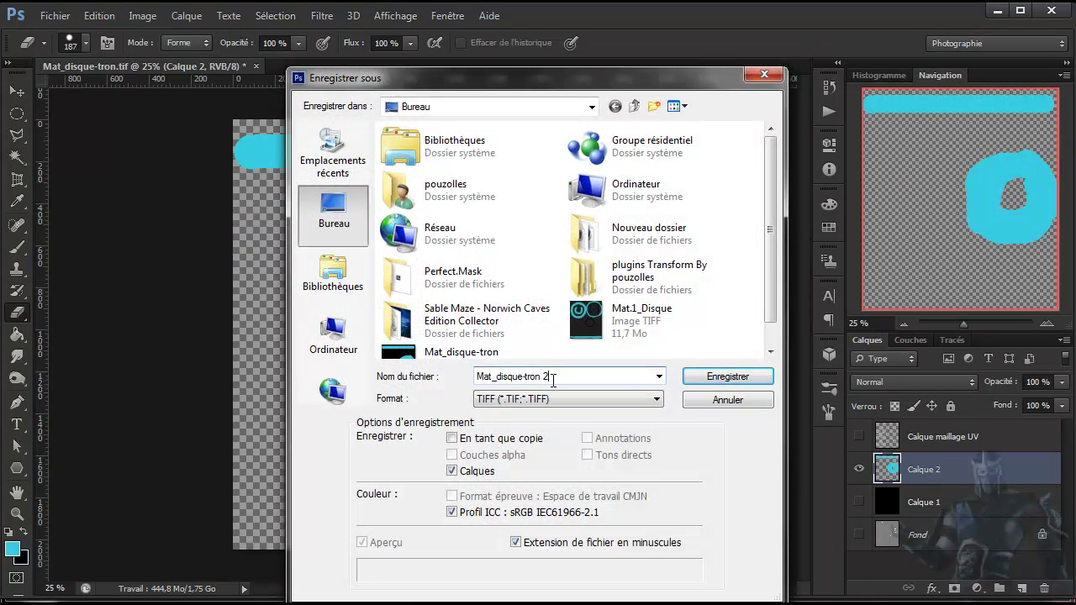
pyautogui.click(725, 375)
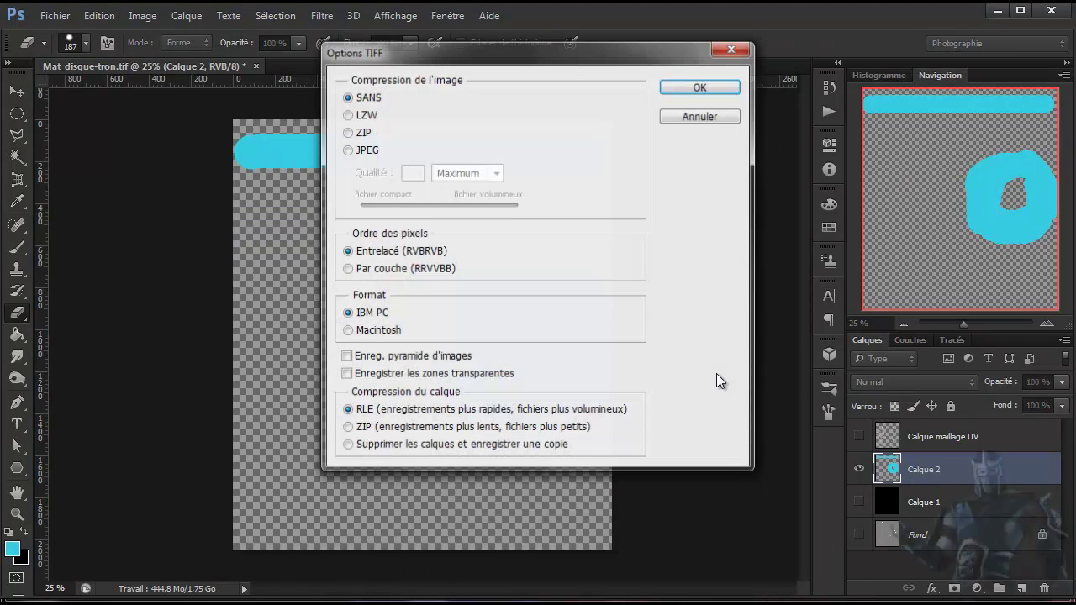
pyautogui.click(698, 87)
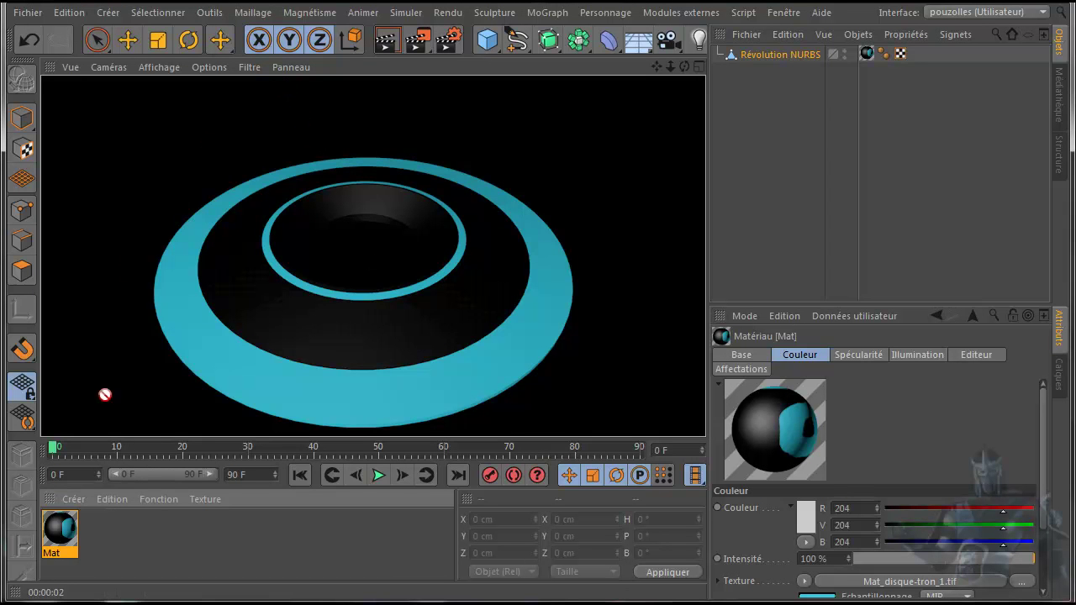
# Step: Enable Relief on Mat and load Mat_disque-tron 2 as its texture, copying it into the project
pyautogui.doubleClick(58, 529)
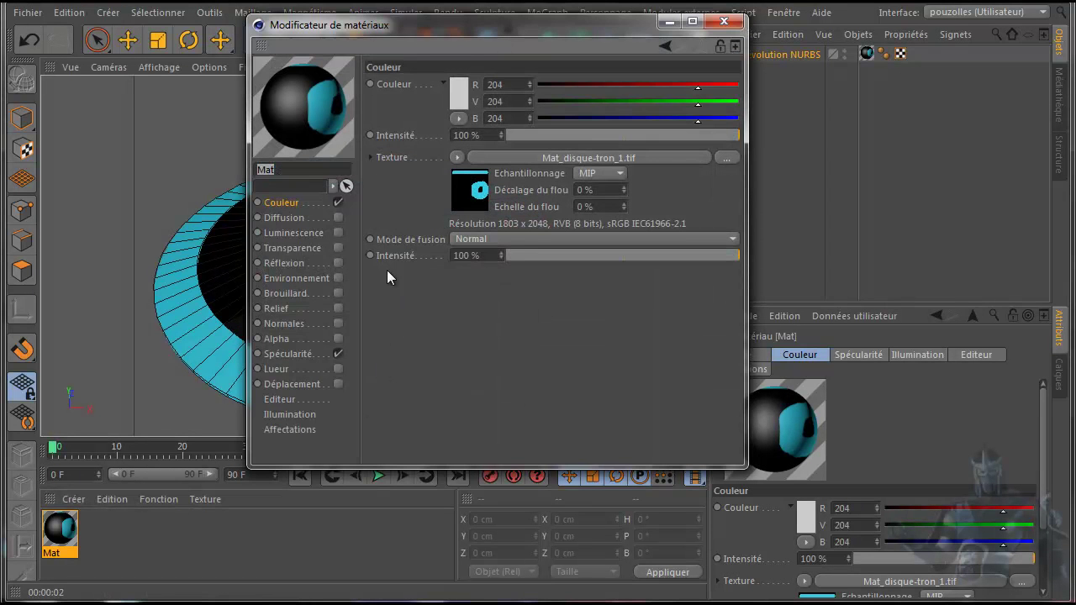
pyautogui.click(336, 308)
pyautogui.click(457, 123)
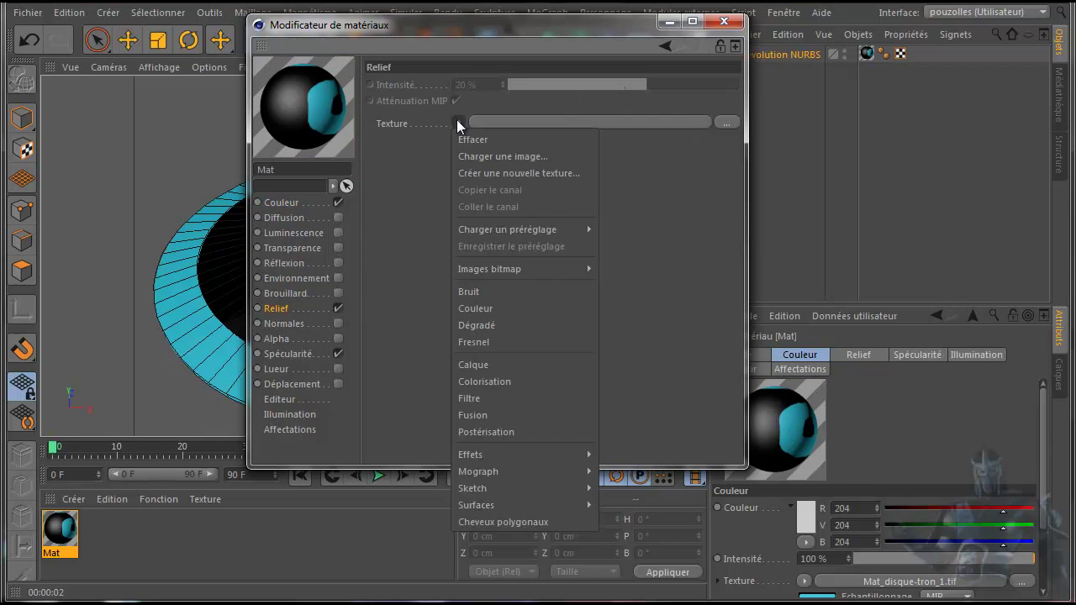
pyautogui.click(481, 158)
pyautogui.moveTo(775, 140); pyautogui.dragTo(773, 351)
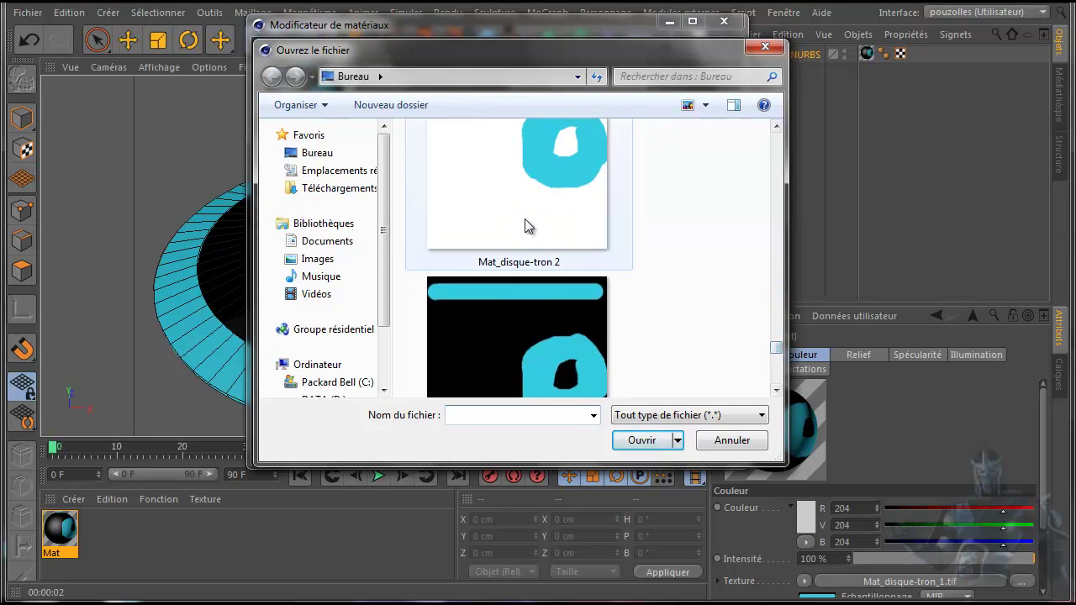
pyautogui.doubleClick(509, 214)
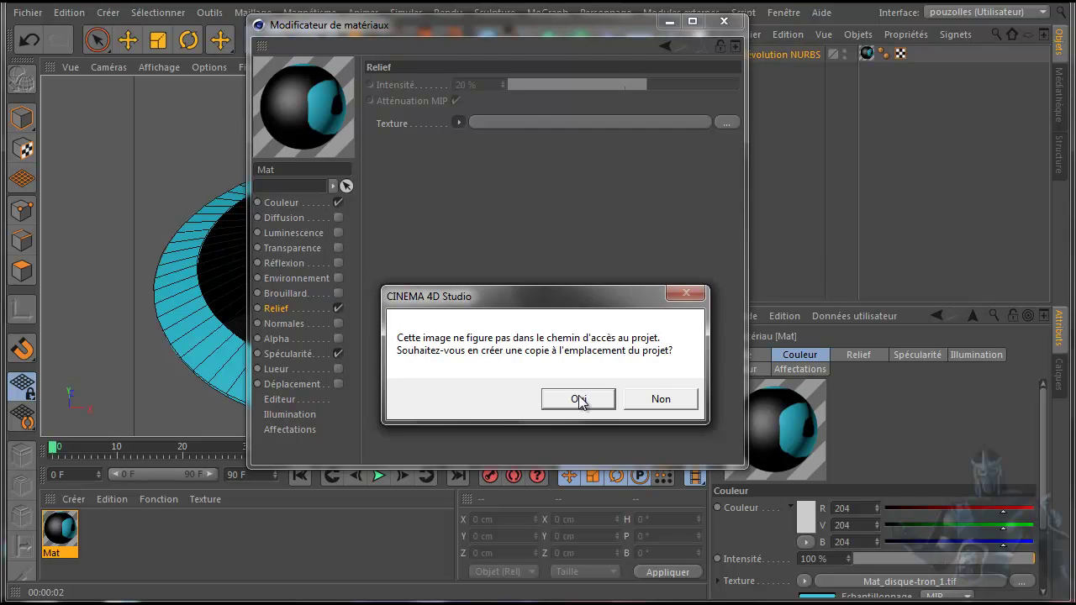
pyautogui.click(578, 399)
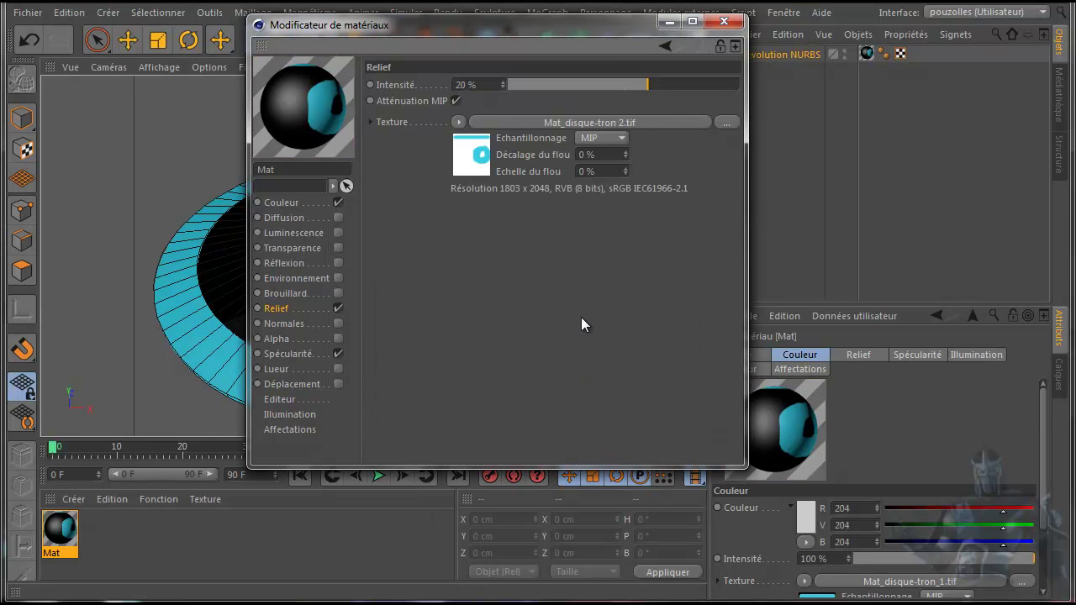
pyautogui.click(724, 21)
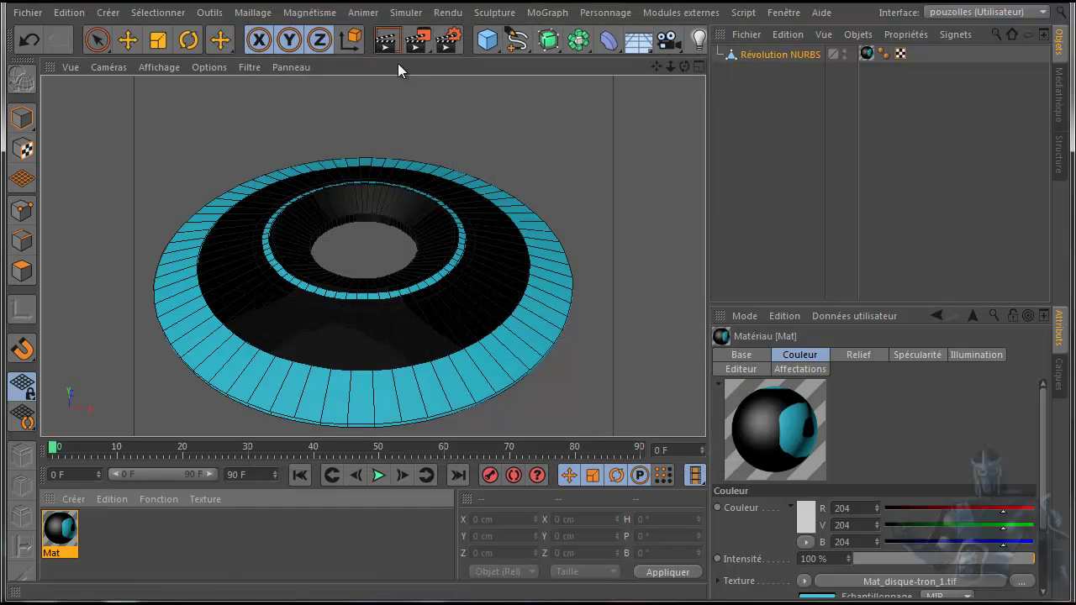
# Step: Render the viewport to check the disc's relief bump
pyautogui.click(384, 44)
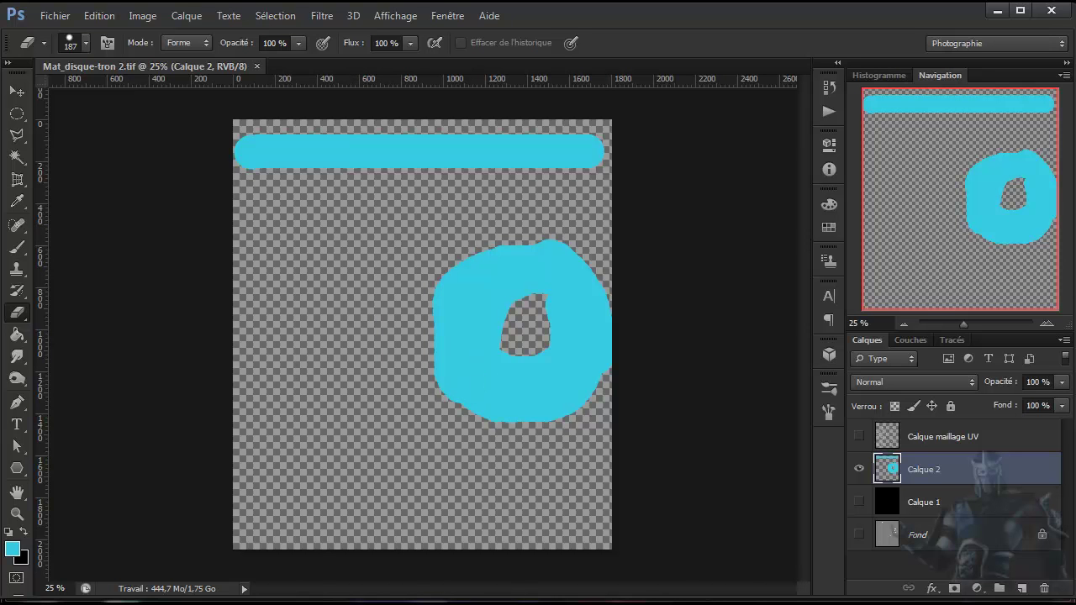
# Step: Load HDRStudioRig.c4d from the GSG_HDRI_Studio_Pack presets and render the disc under studio lighting
pyautogui.hotkey('alt', 'Tab')
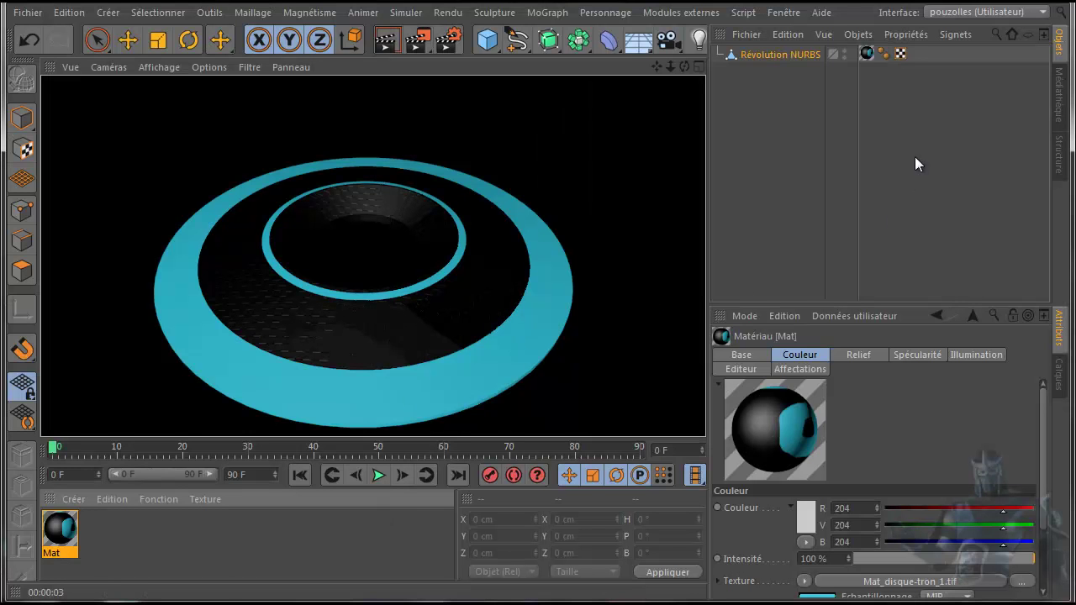
pyautogui.click(1058, 95)
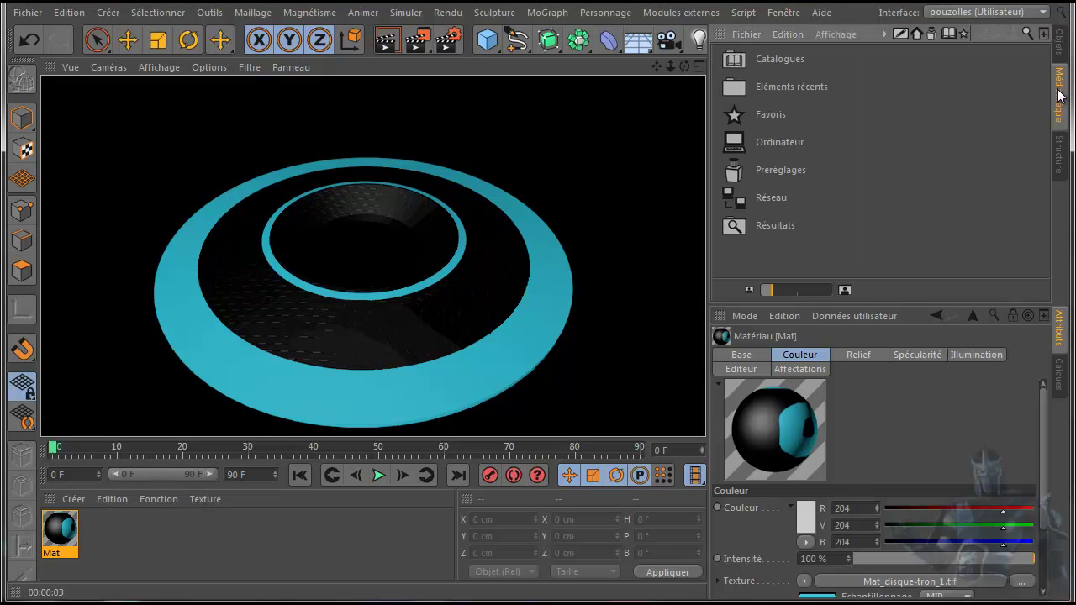
pyautogui.doubleClick(761, 171)
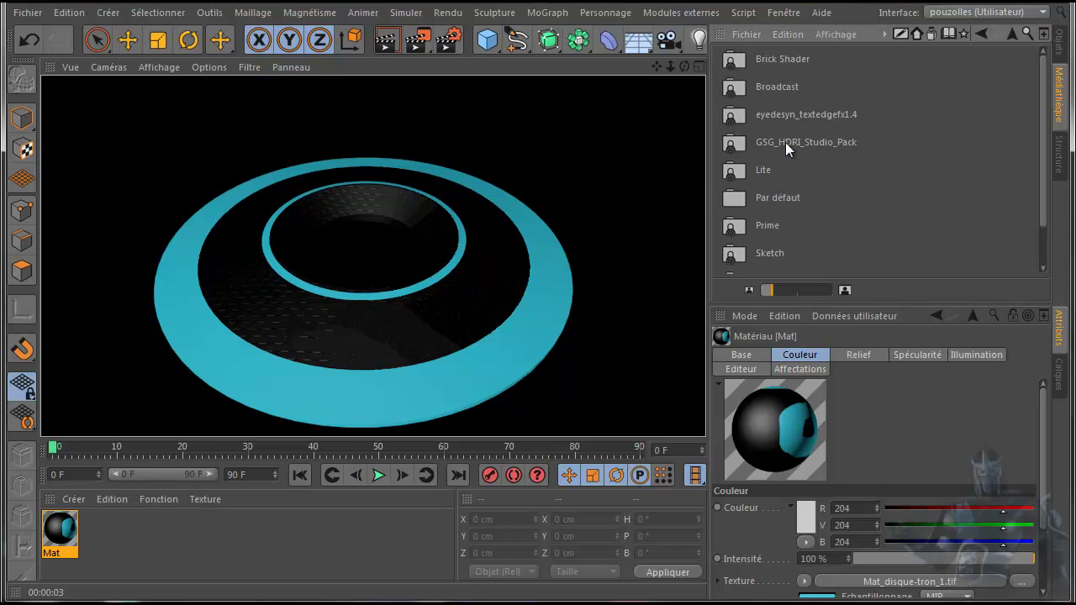
pyautogui.doubleClick(785, 141)
pyautogui.scroll(-1, 773, 176)
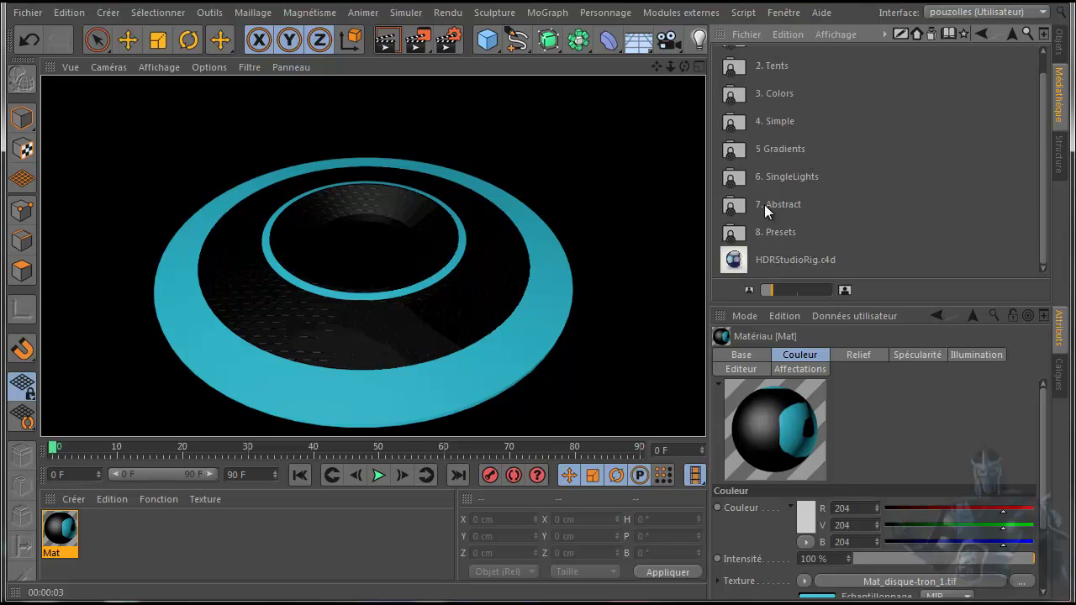
pyautogui.doubleClick(731, 262)
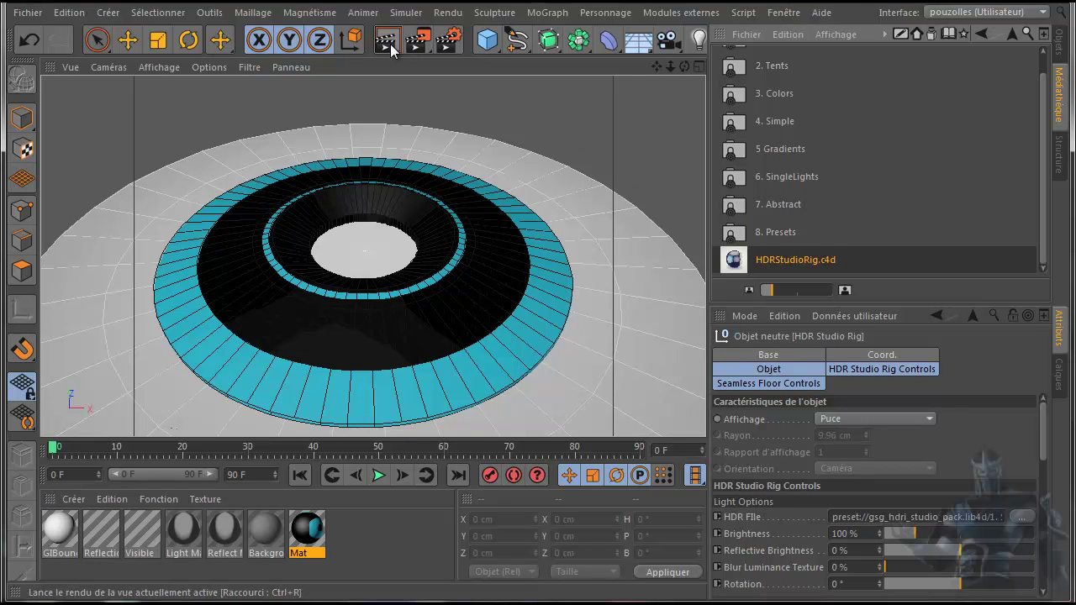
pyautogui.click(389, 43)
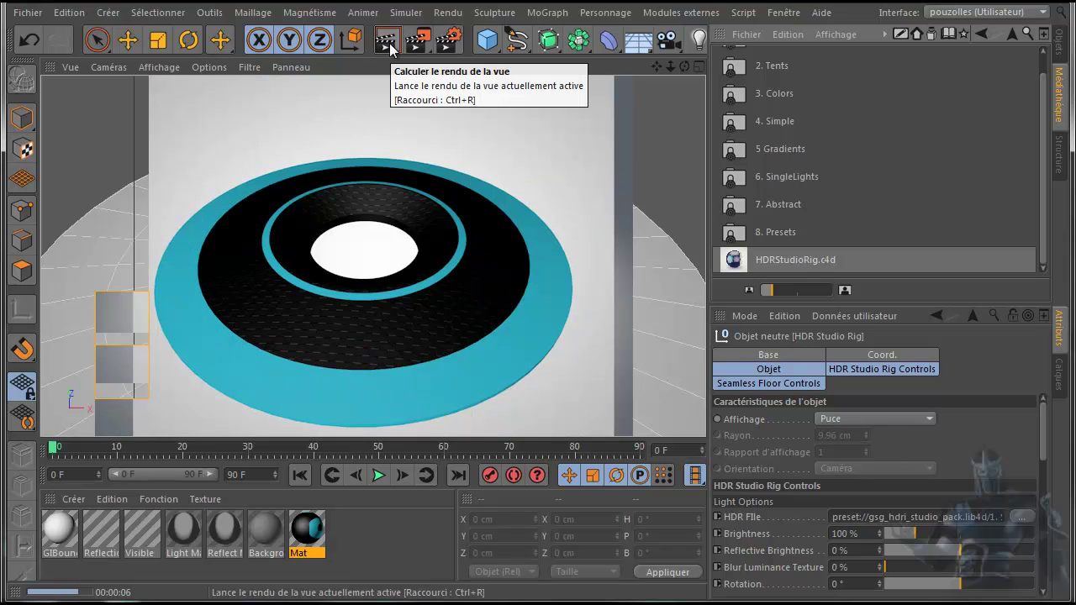
# Step: Turn on reflection for the Mat material at 11%, using a Fresnel texture at 54% intensity
pyautogui.doubleClick(308, 534)
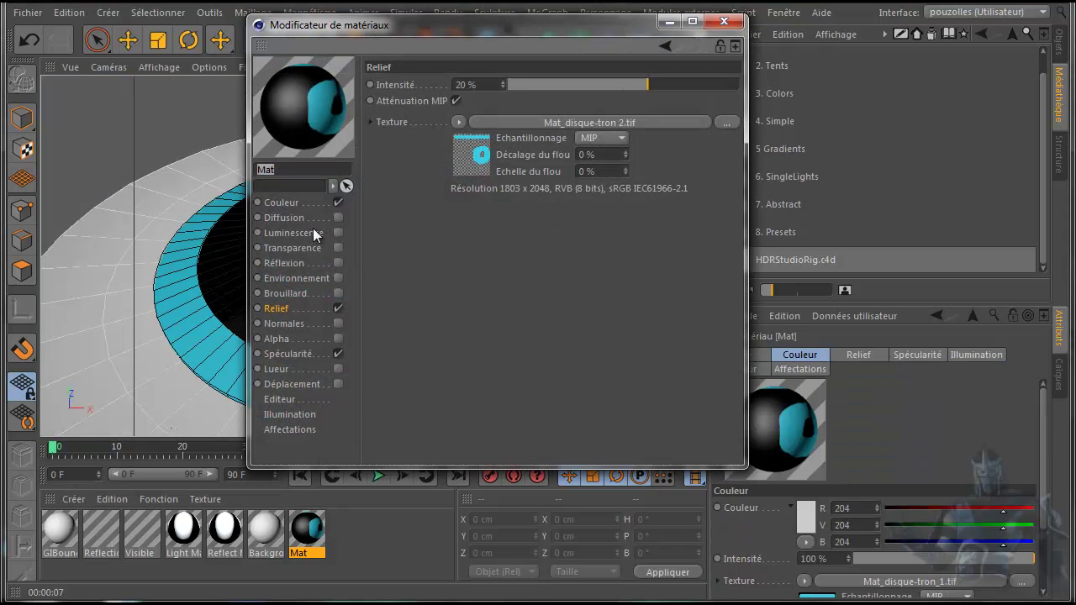
pyautogui.click(335, 264)
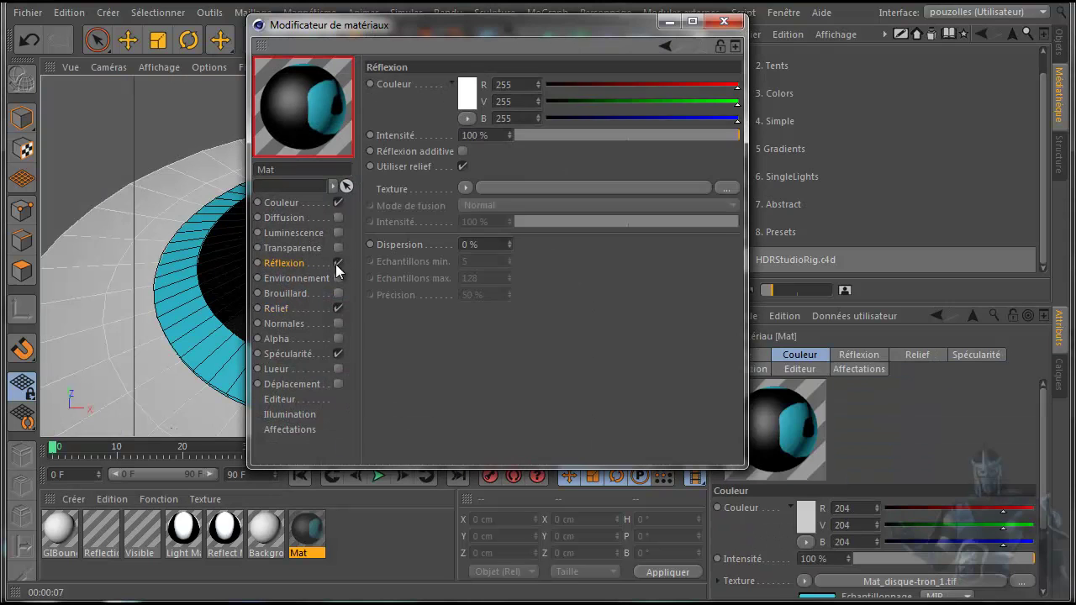
pyautogui.moveTo(530, 132); pyautogui.dragTo(539, 133)
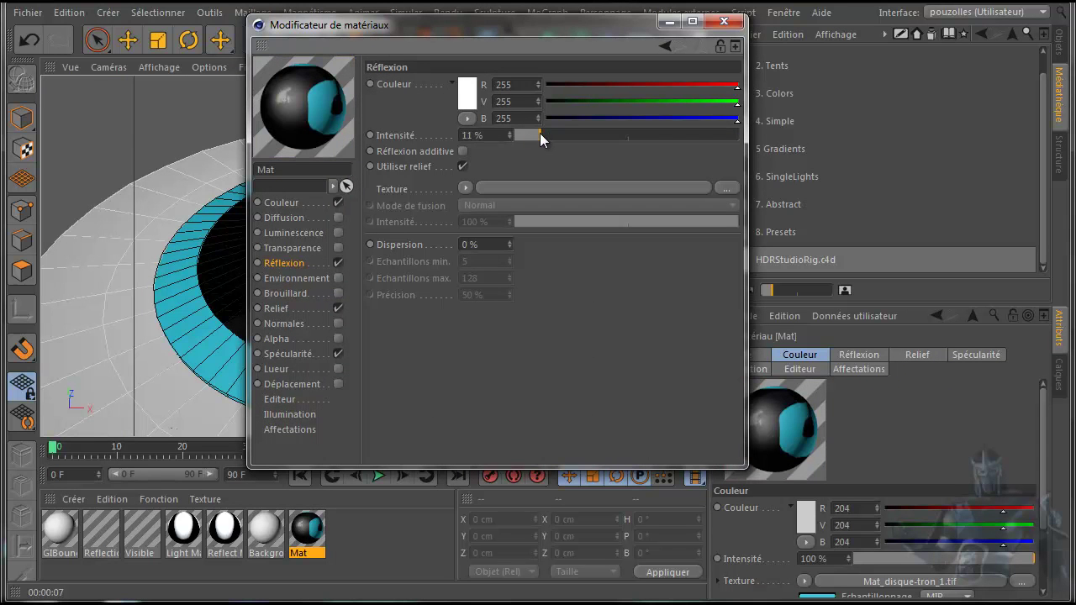
pyautogui.click(463, 186)
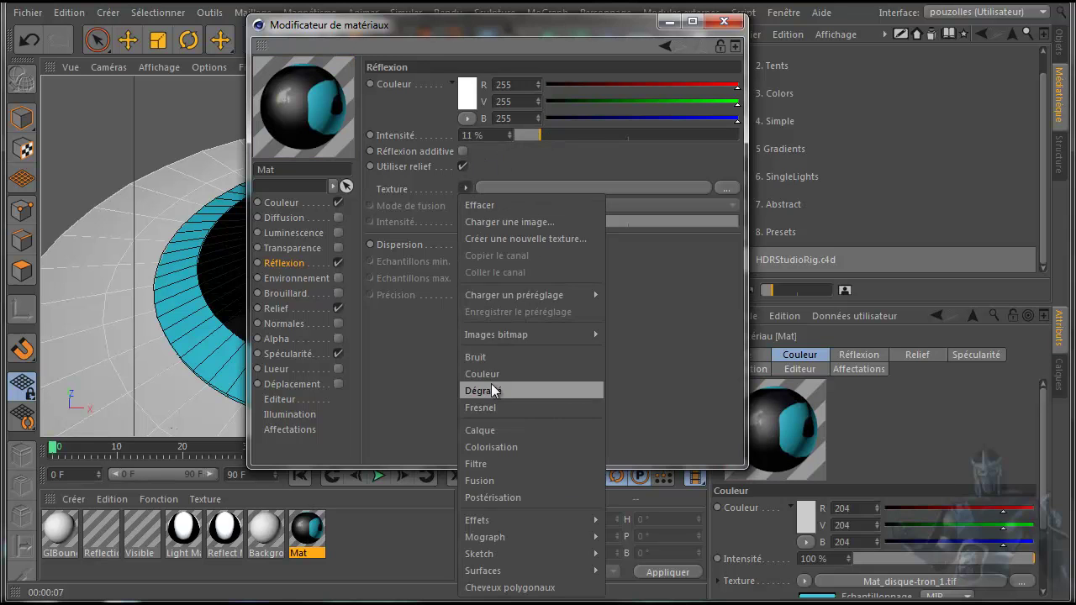
pyautogui.click(494, 409)
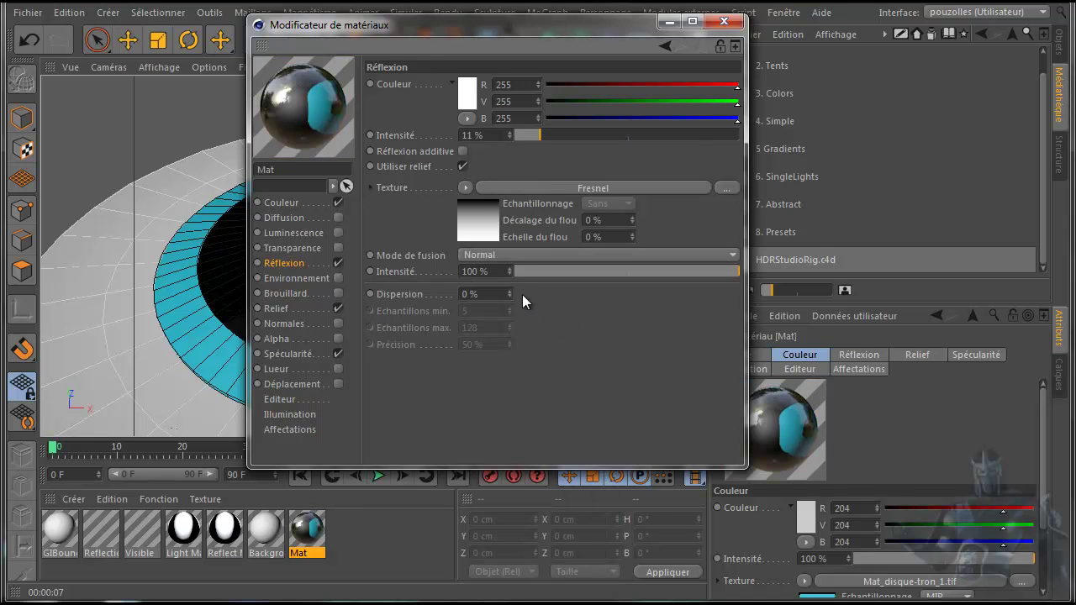
pyautogui.moveTo(642, 270)
pyautogui.mouseDown()
pyautogui.moveTo(651, 273)
pyautogui.moveTo(638, 274)
pyautogui.mouseUp()
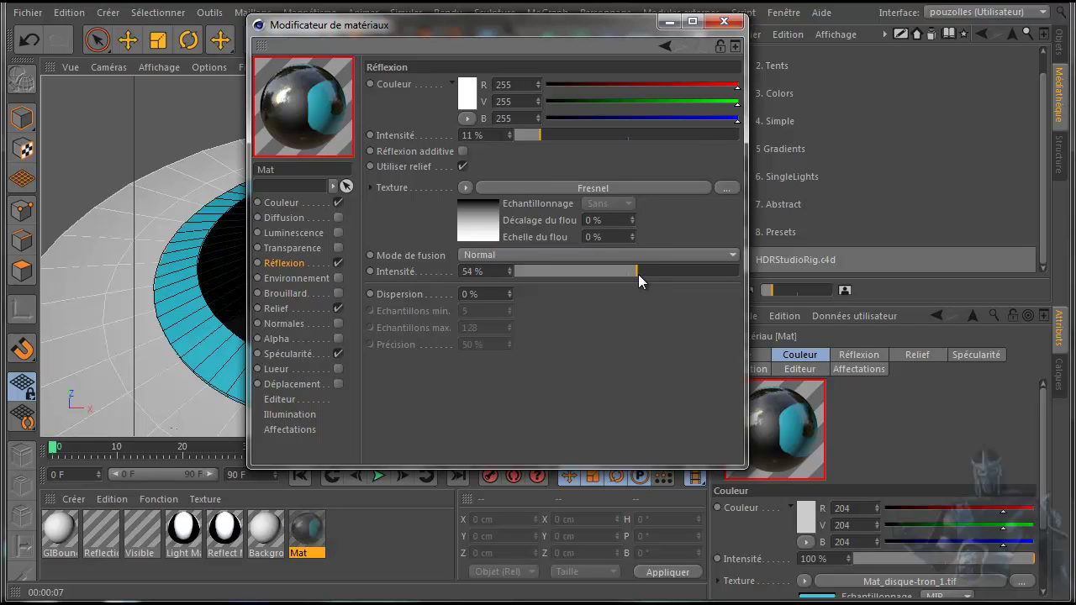
pyautogui.click(723, 21)
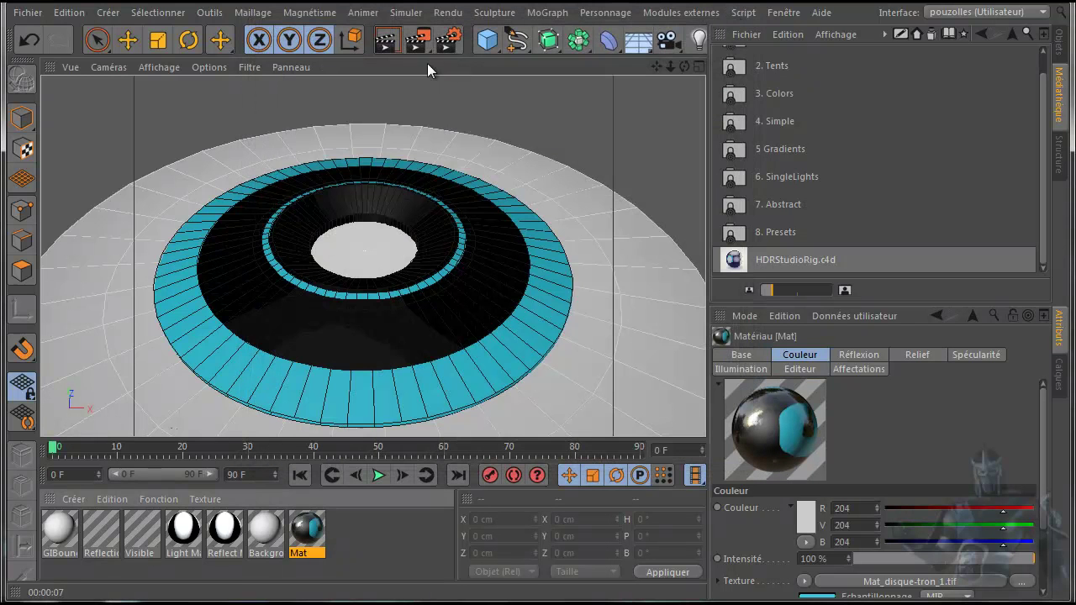
# Step: Render the reflective disc in the viewport twice, then open the le disque de tron folder
pyautogui.click(388, 39)
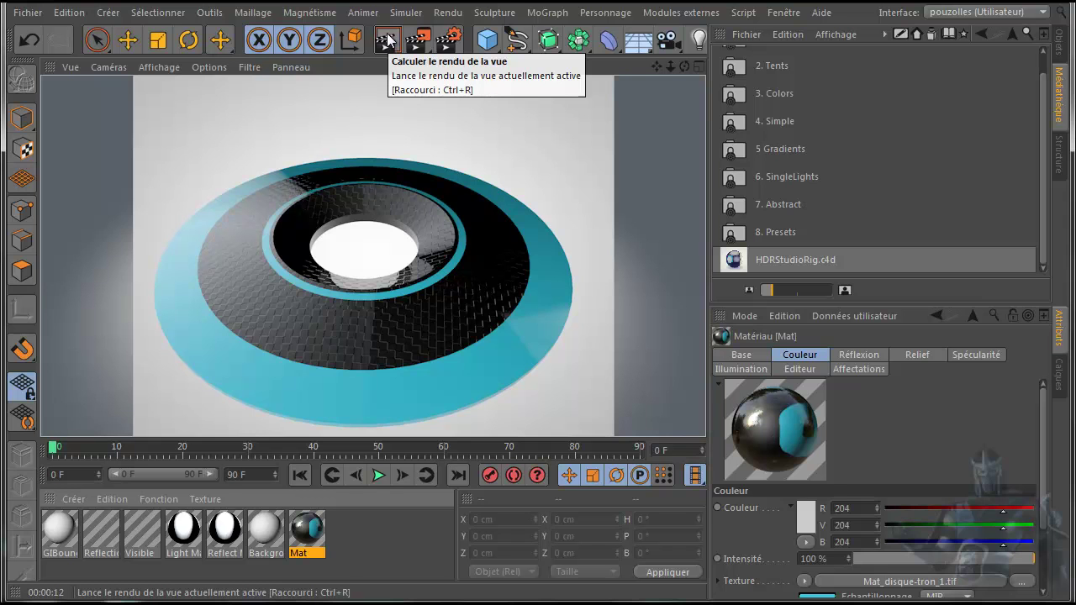
pyautogui.click(388, 41)
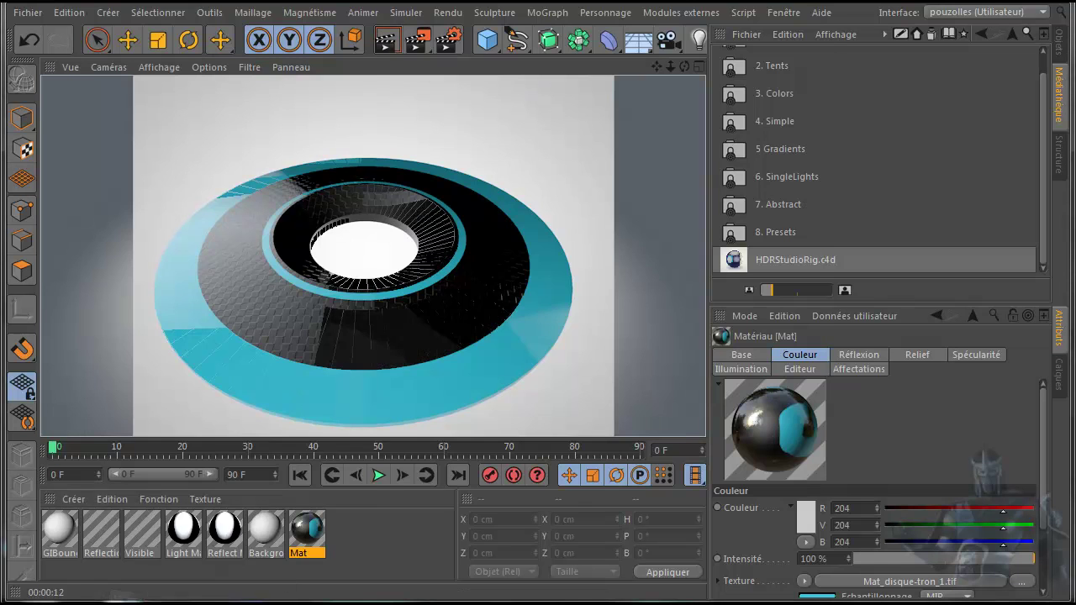
pyautogui.click(332, 599)
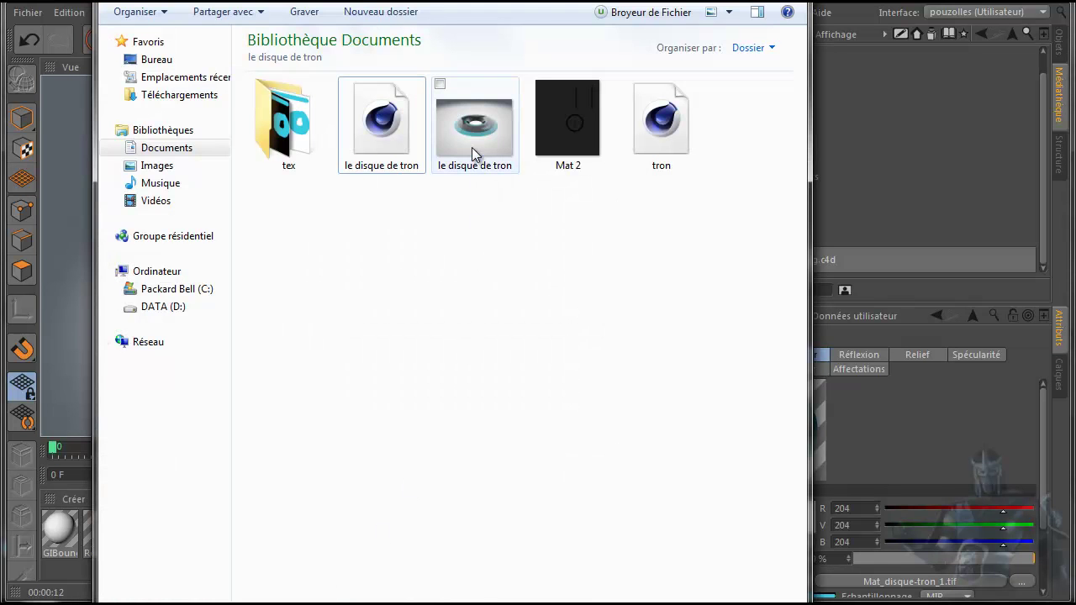
# Step: Open the finished Tron disc render in Photo Viewer, review it, and close the viewer
pyautogui.click(472, 147)
pyautogui.doubleClick(471, 147)
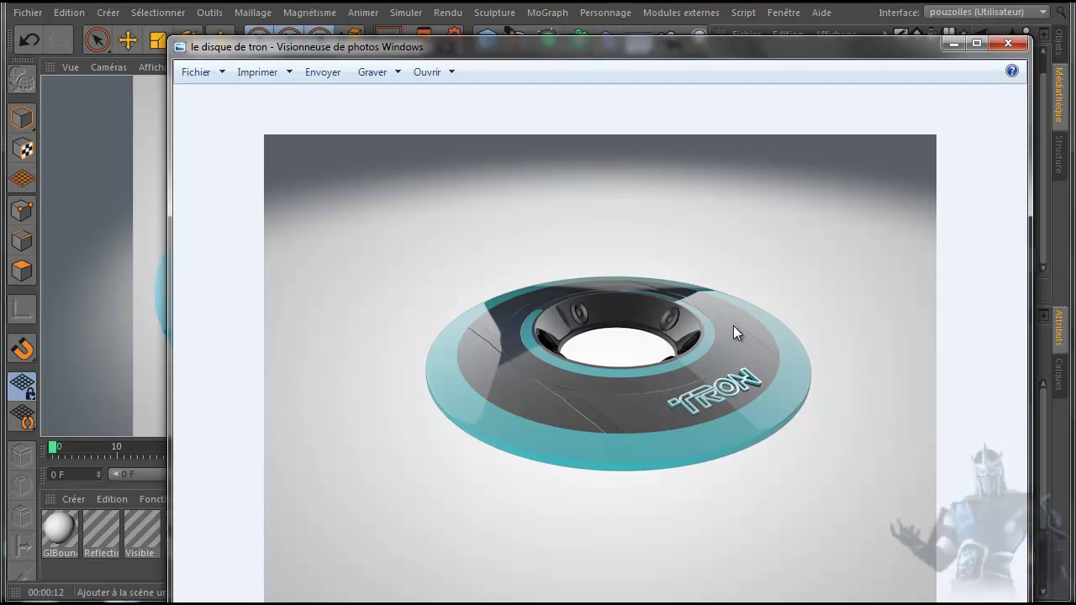
pyautogui.click(1016, 39)
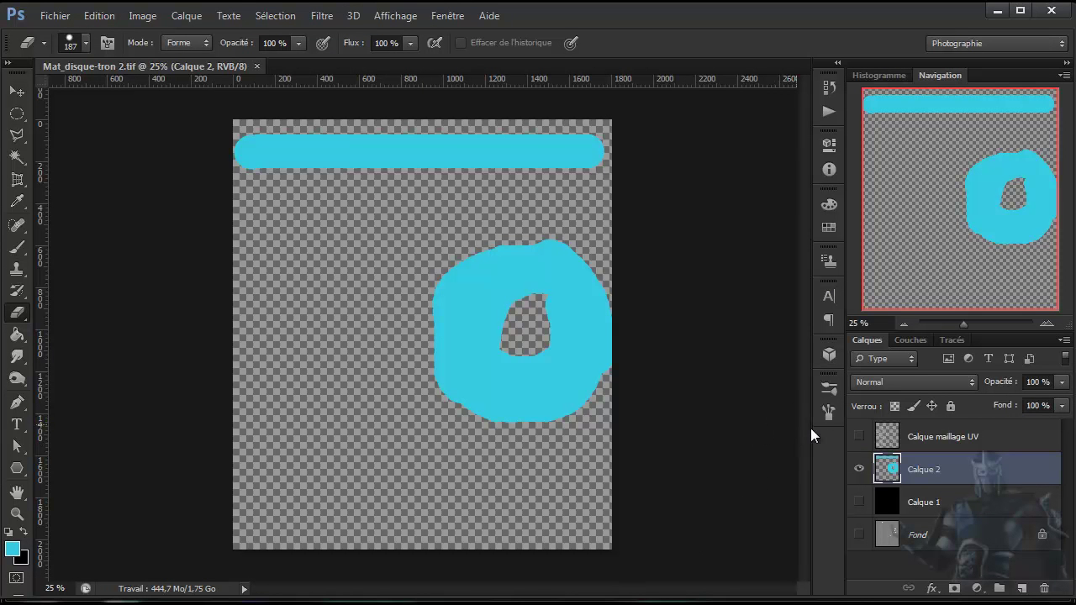
# Step: Show the UV wireframe and grey background layers, and hide the cyan paint layer Calque 2
pyautogui.click(858, 436)
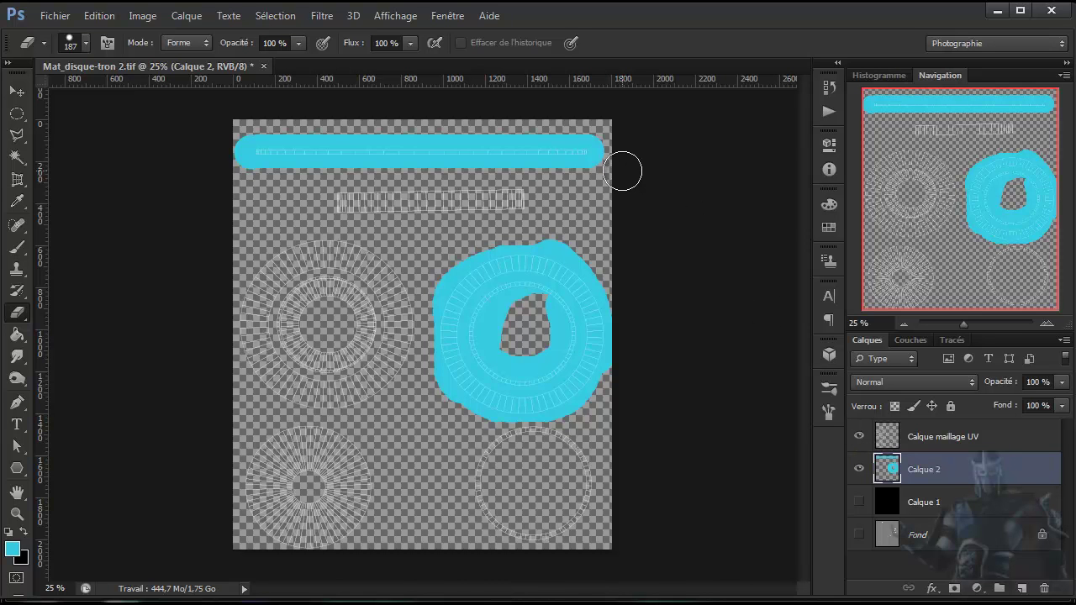
pyautogui.click(858, 472)
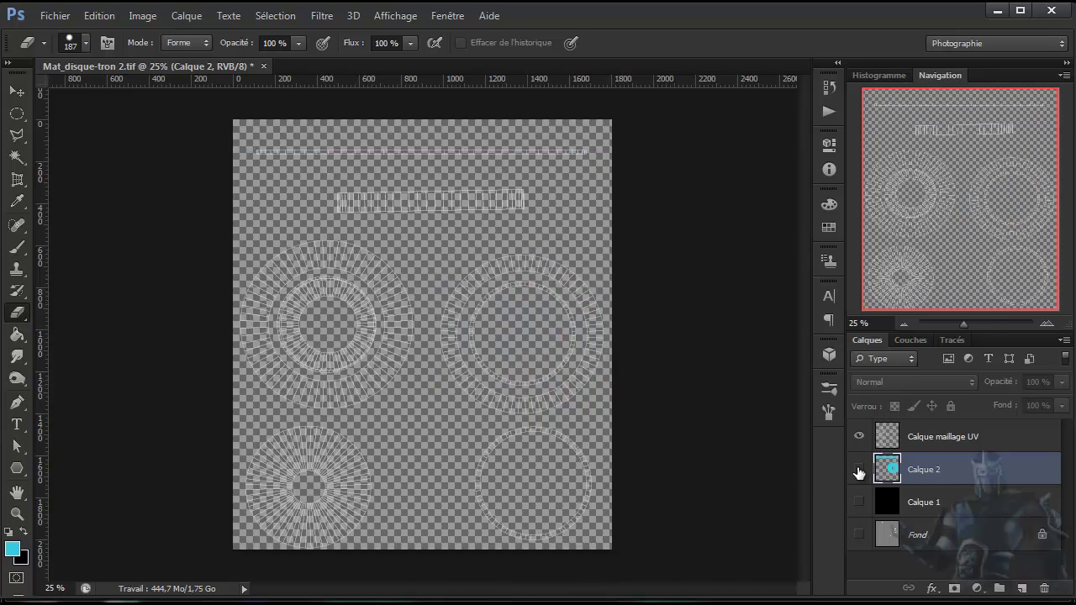
pyautogui.click(858, 534)
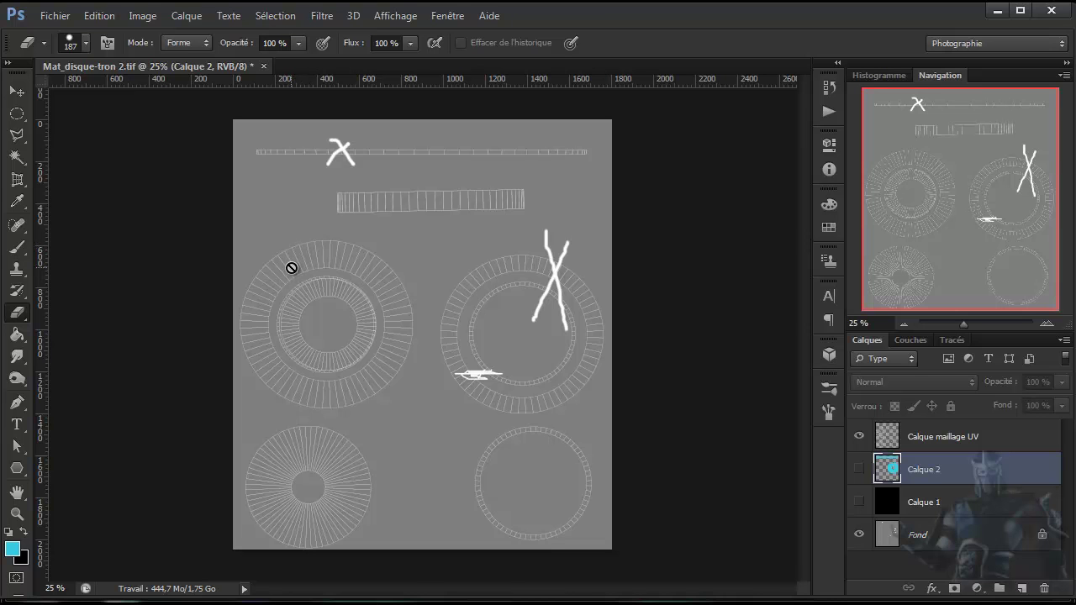
# Step: Dismiss the hidden-layer eraser error and switch to the Move tool
pyautogui.click(501, 441)
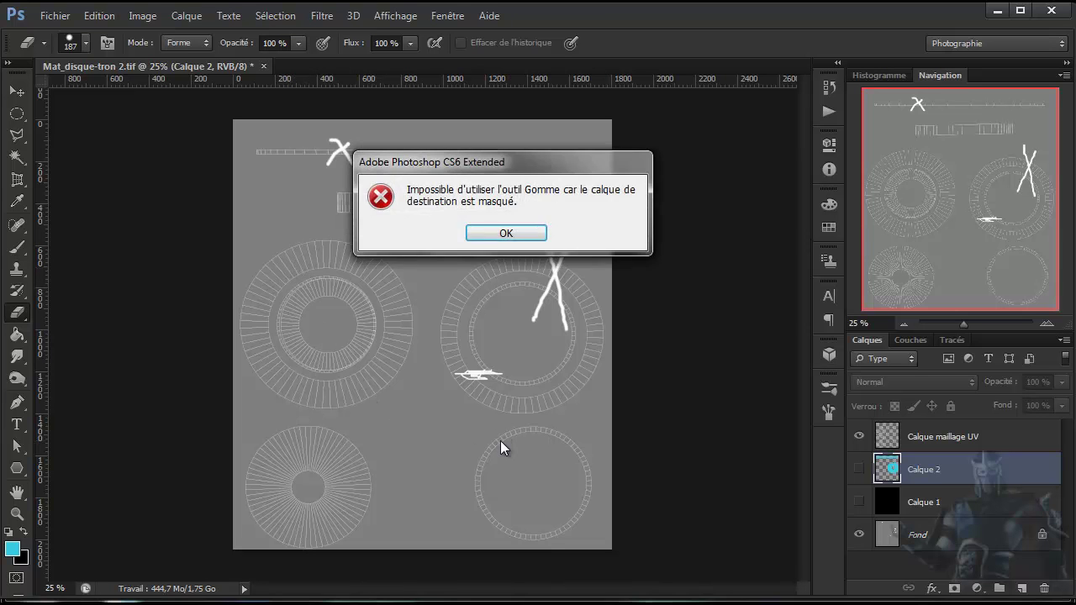
pyautogui.click(521, 234)
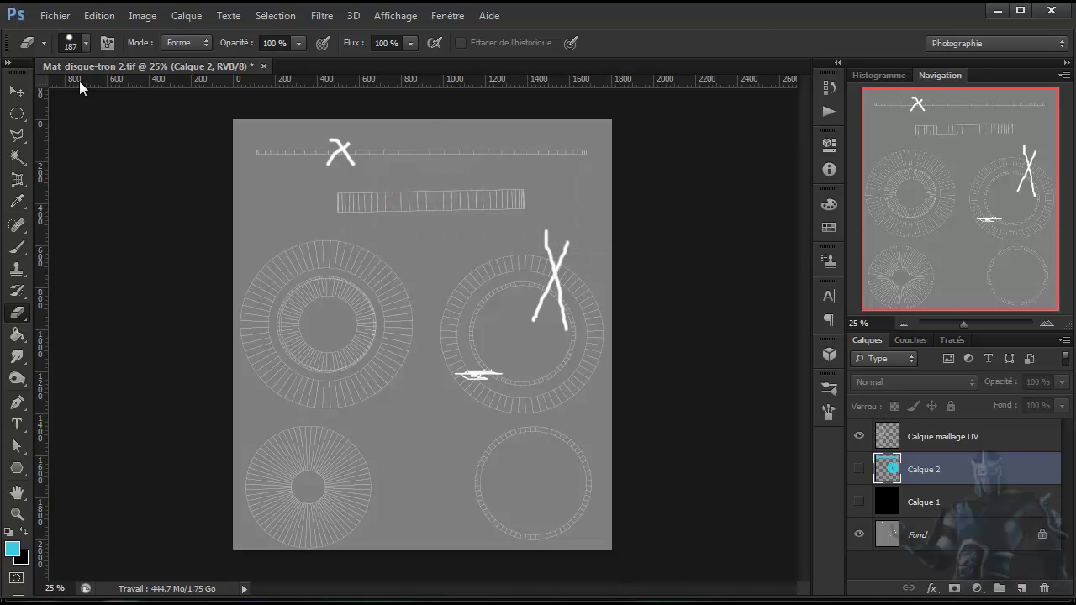
pyautogui.click(14, 91)
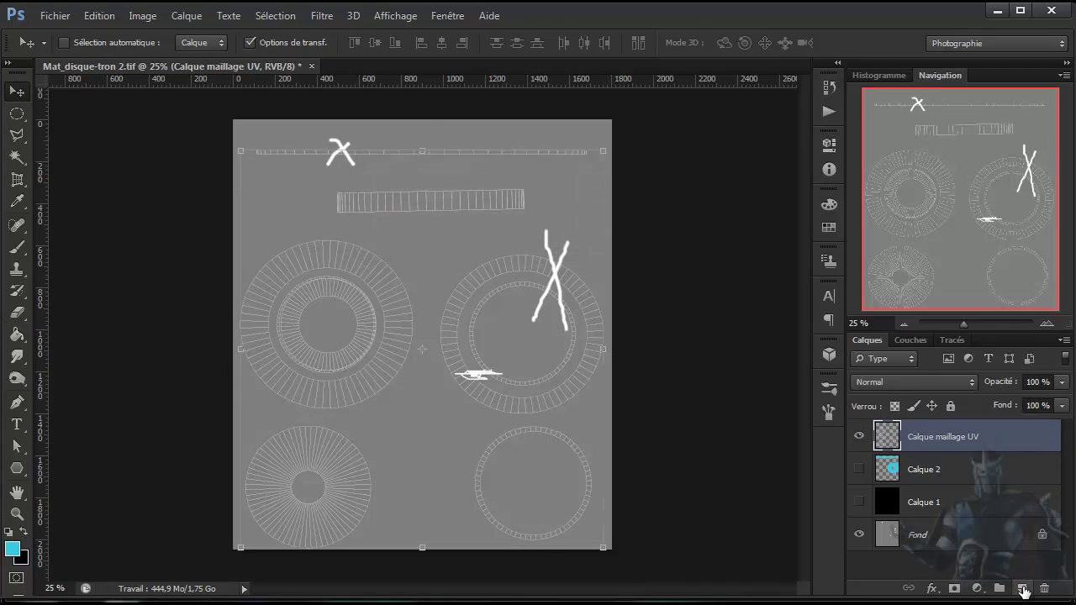
# Step: Add new empty layer Calque 3 and place a vertical guide at about 210 px on the left disc
pyautogui.click(1021, 588)
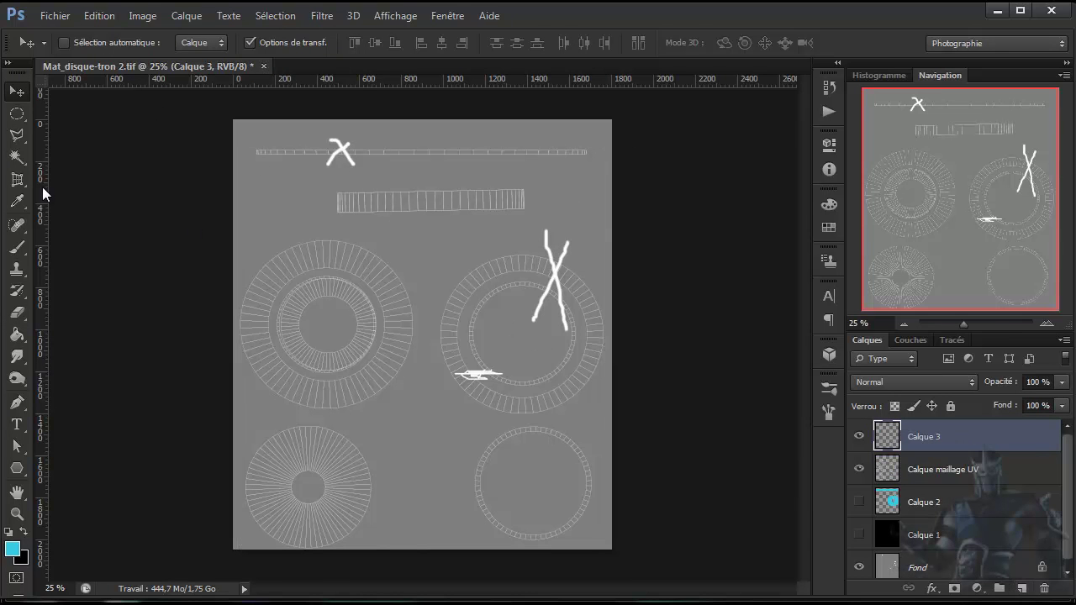
pyautogui.moveTo(40, 254); pyautogui.dragTo(284, 286)
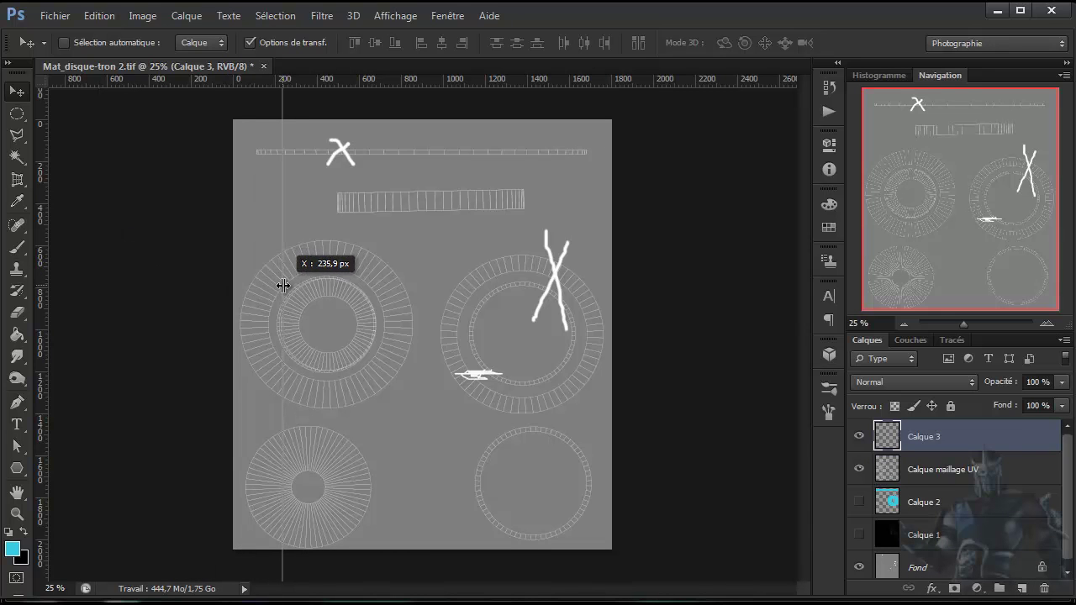
pyautogui.moveTo(283, 286); pyautogui.dragTo(278, 294)
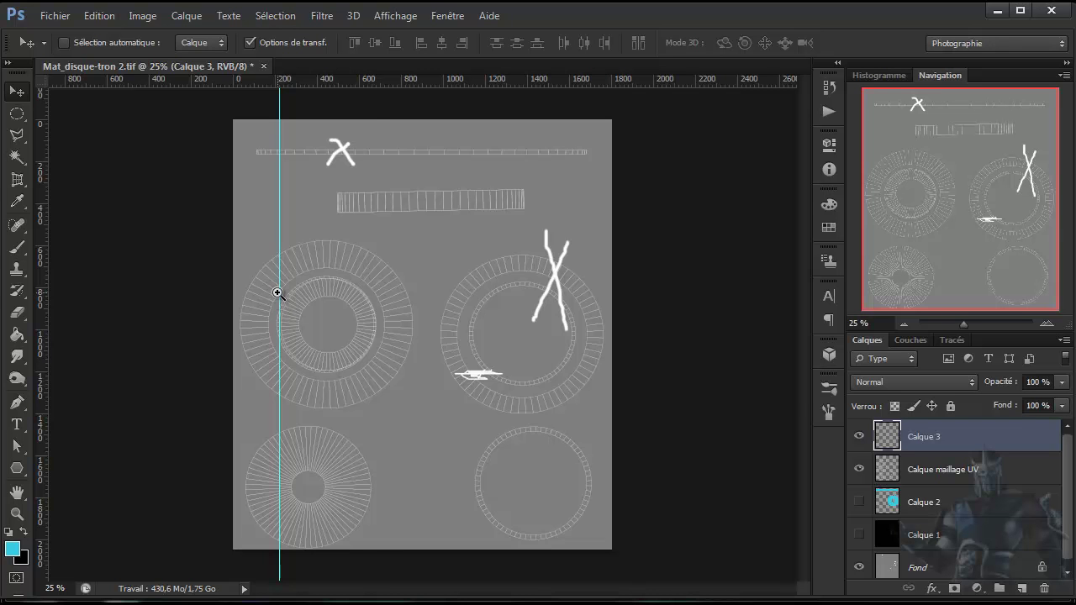
pyautogui.keyDown('ctrl'); pyautogui.click(278, 293); pyautogui.keyUp('ctrl')
pyautogui.keyDown('ctrl'); pyautogui.click(277, 293); pyautogui.keyUp('ctrl')
pyautogui.keyDown('ctrl'); pyautogui.click(277, 293); pyautogui.keyUp('ctrl')
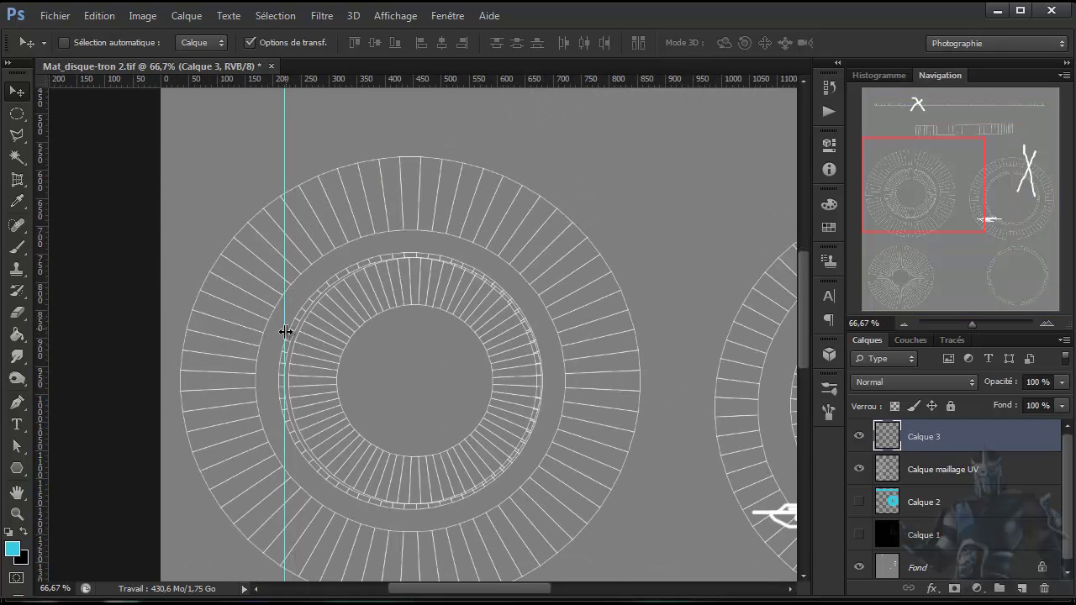
pyautogui.moveTo(283, 359); pyautogui.dragTo(278, 360)
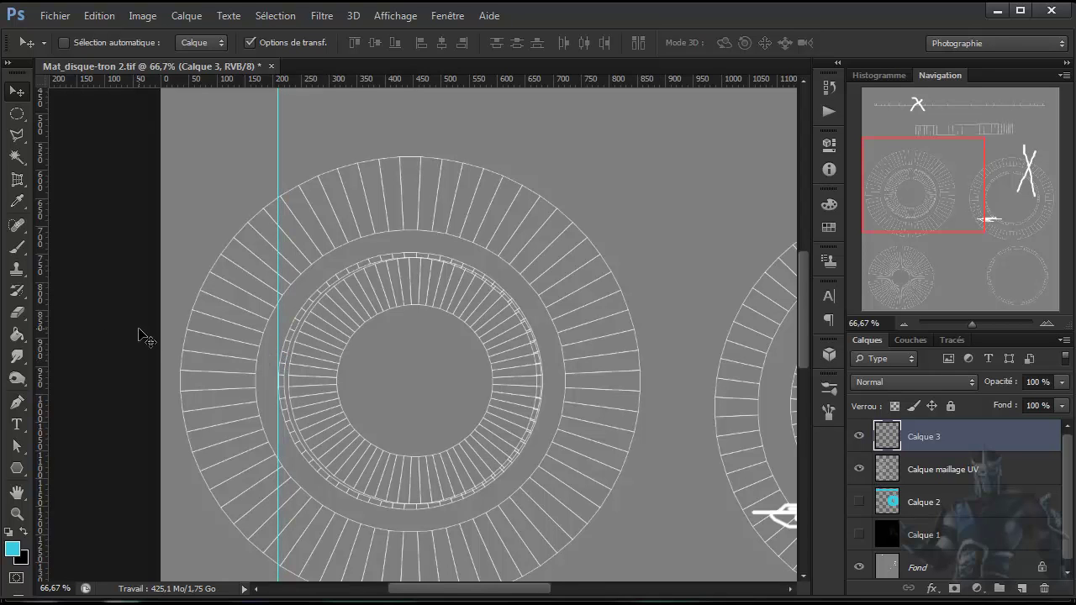
# Step: Add a second vertical guide beside the first, then set black as the foreground colour in the picker
pyautogui.moveTo(36, 369)
pyautogui.mouseDown()
pyautogui.moveTo(207, 372)
pyautogui.moveTo(257, 400)
pyautogui.mouseUp()
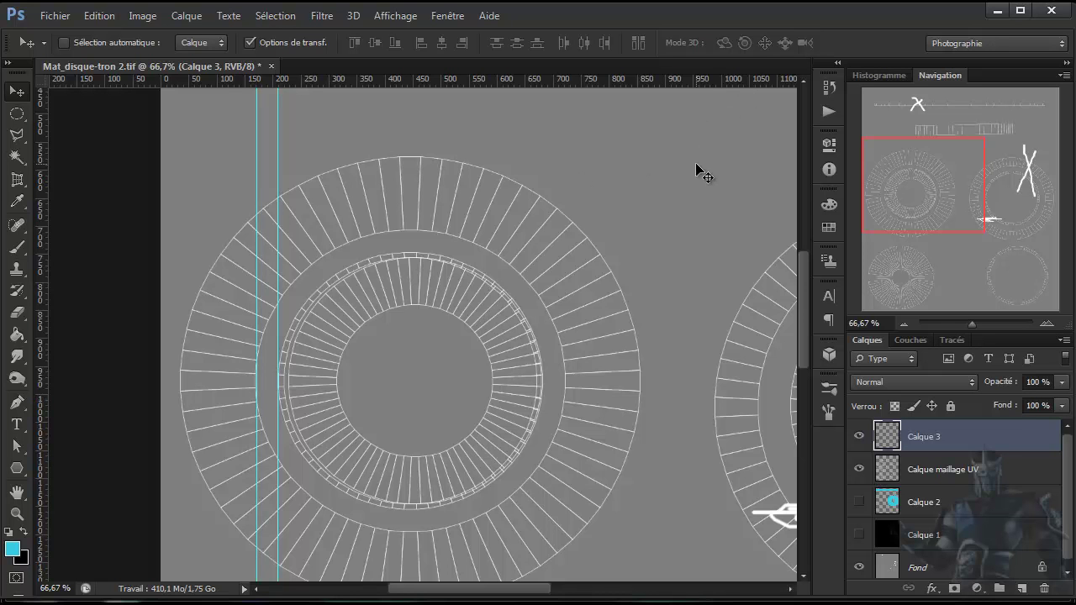
pyautogui.moveTo(805, 352); pyautogui.dragTo(800, 487)
pyautogui.moveTo(490, 589); pyautogui.dragTo(571, 594)
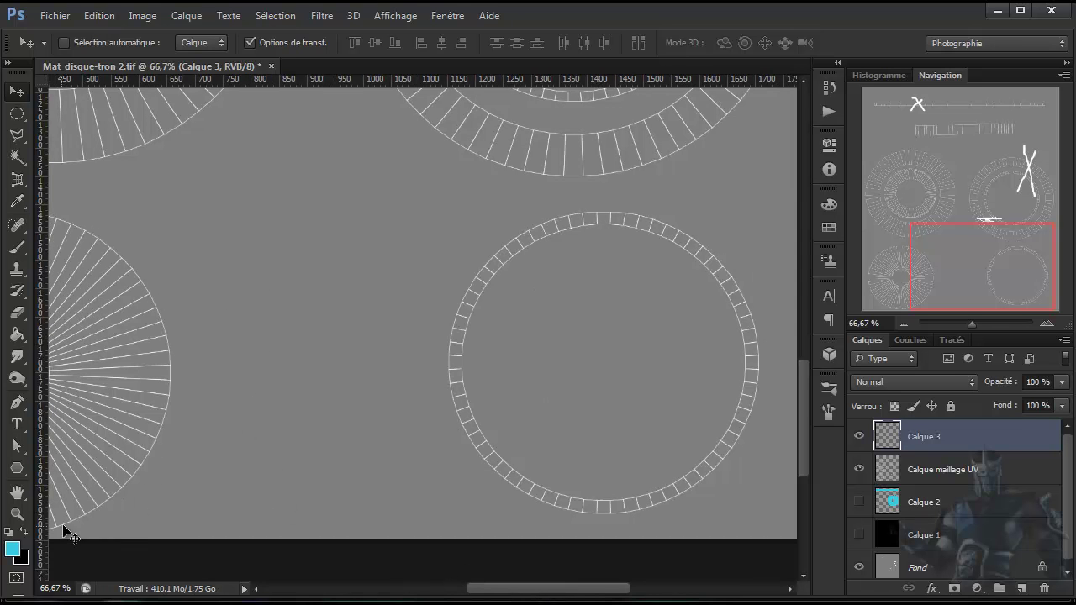
pyautogui.click(25, 531)
pyautogui.click(13, 550)
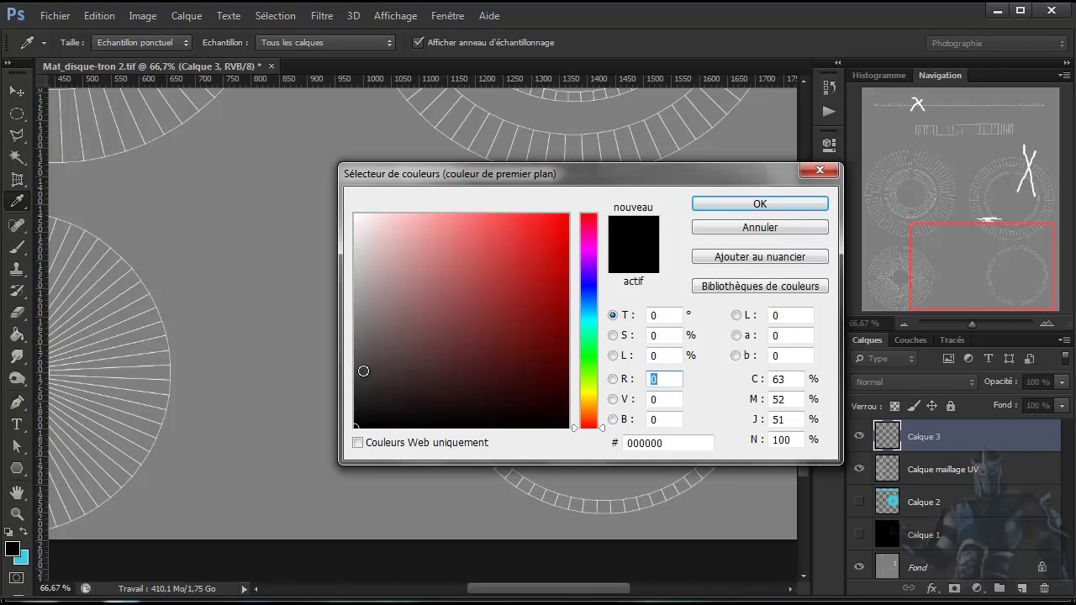
# Step: Set the foreground colour to dark grey #2c2b2b
pyautogui.click(361, 372)
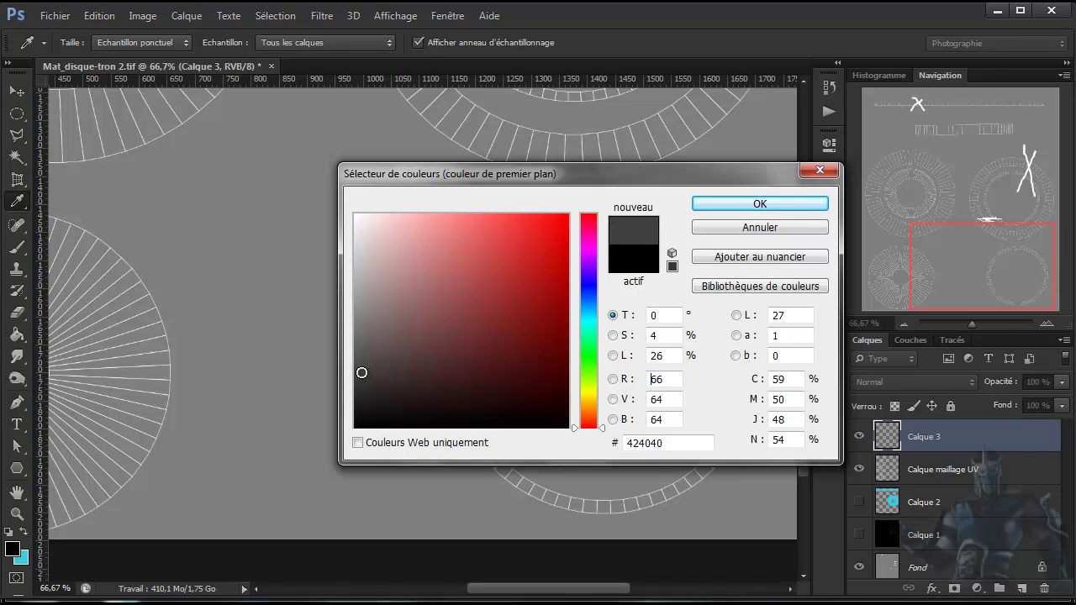
pyautogui.click(359, 394)
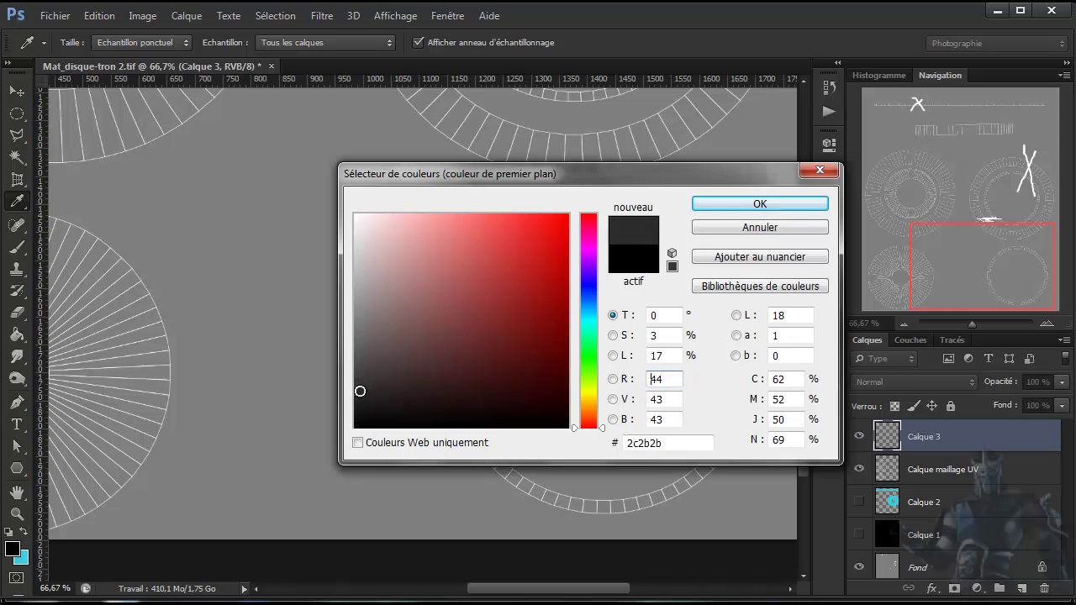
pyautogui.click(756, 208)
pyautogui.press('v')
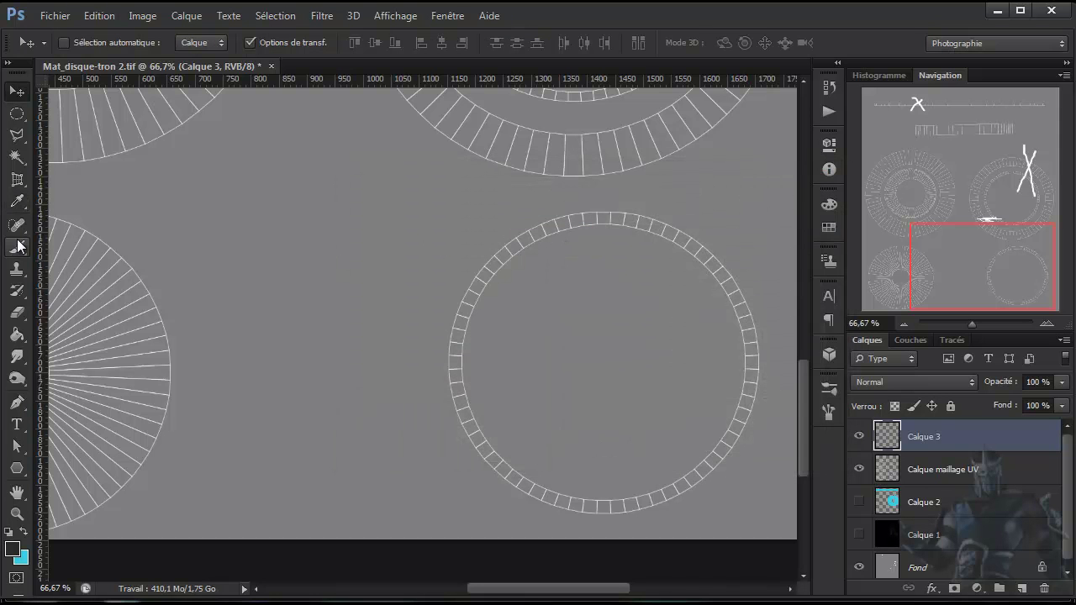
# Step: Brush a thick dark grey ring over the lower-right circle of the UV layout
pyautogui.click(17, 246)
pyautogui.moveTo(537, 254)
pyautogui.mouseDown()
pyautogui.moveTo(487, 284)
pyautogui.moveTo(468, 345)
pyautogui.moveTo(482, 423)
pyautogui.moveTo(528, 470)
pyautogui.moveTo(595, 497)
pyautogui.moveTo(675, 492)
pyautogui.moveTo(720, 446)
pyautogui.moveTo(744, 354)
pyautogui.moveTo(732, 284)
pyautogui.moveTo(665, 253)
pyautogui.moveTo(575, 241)
pyautogui.mouseUp()
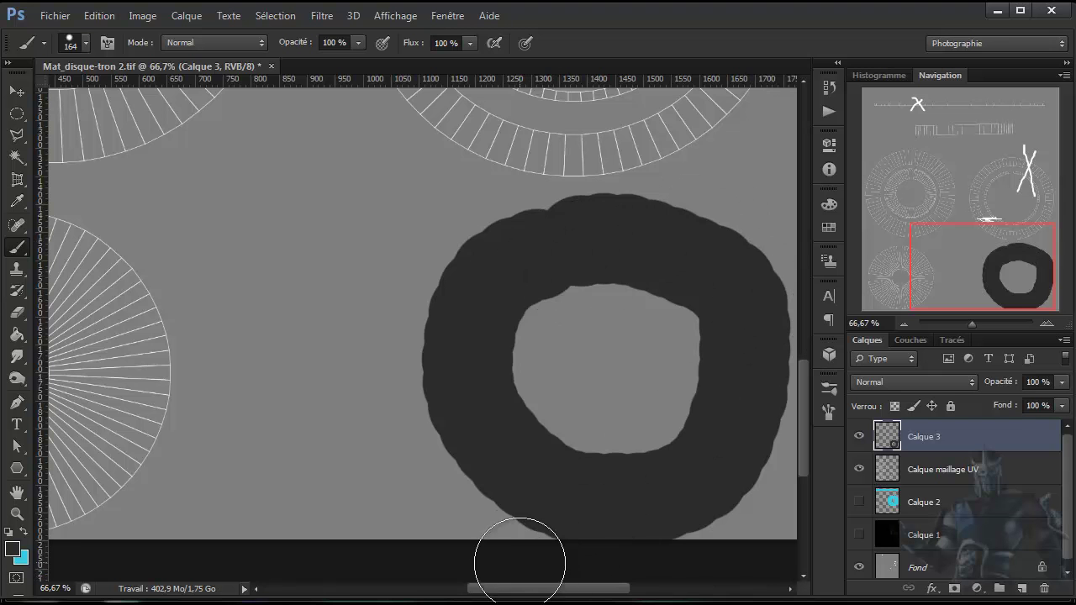
pyautogui.moveTo(533, 592); pyautogui.dragTo(445, 591)
pyautogui.moveTo(801, 391)
pyautogui.mouseDown()
pyautogui.moveTo(810, 278)
pyautogui.moveTo(809, 289)
pyautogui.mouseUp()
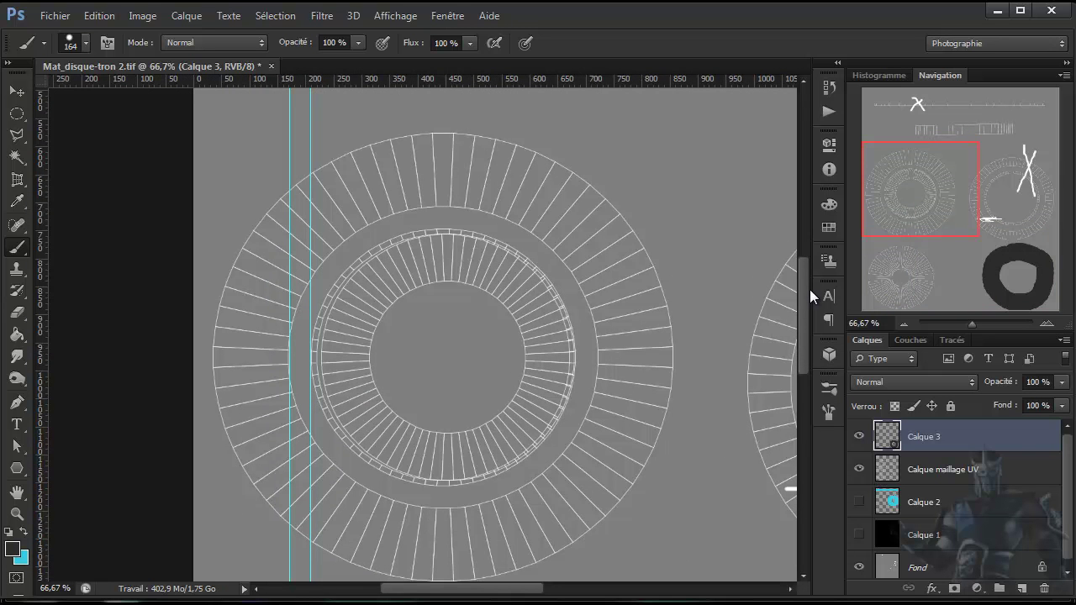
# Step: Undo the stray dark dab painted near the left disc
pyautogui.click(301, 173)
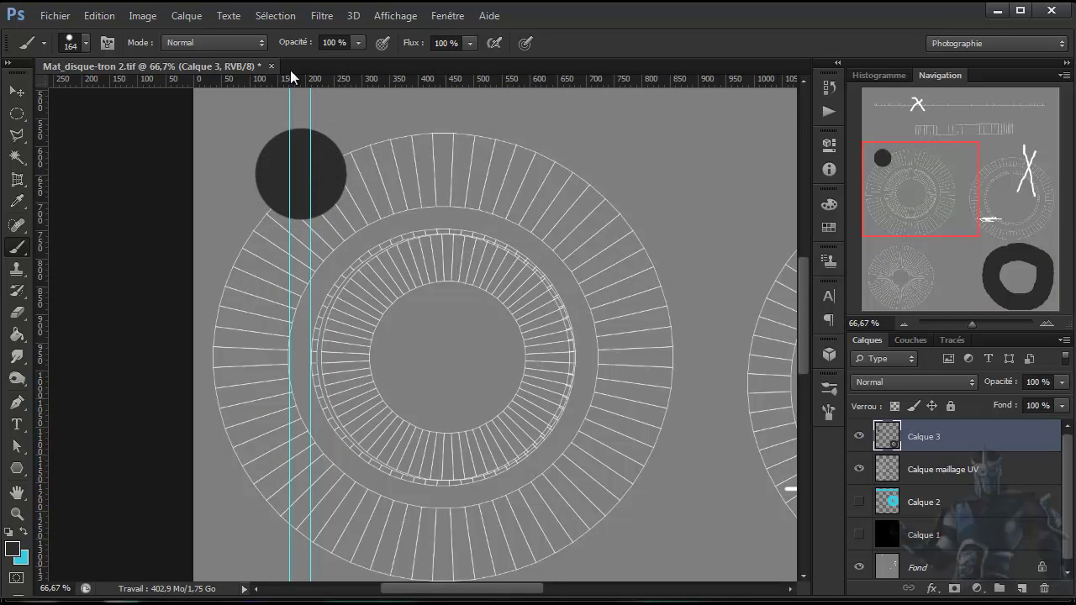
pyautogui.click(95, 14)
pyautogui.click(115, 36)
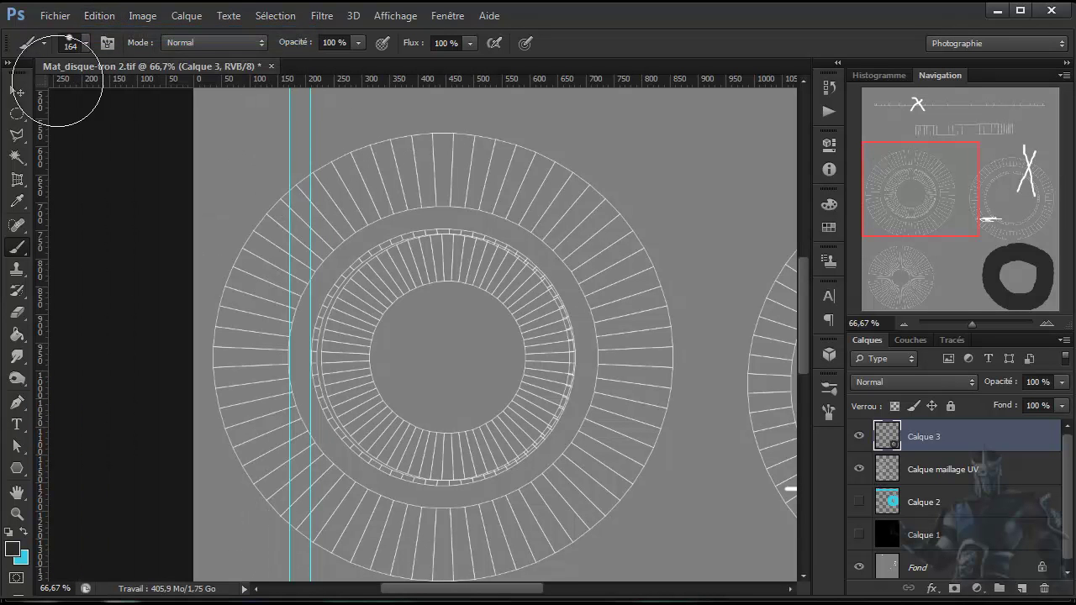
# Step: Fill a 38 × 785 px rectangular strip between the two guides with dark grey, then deselect
pyautogui.click(21, 117)
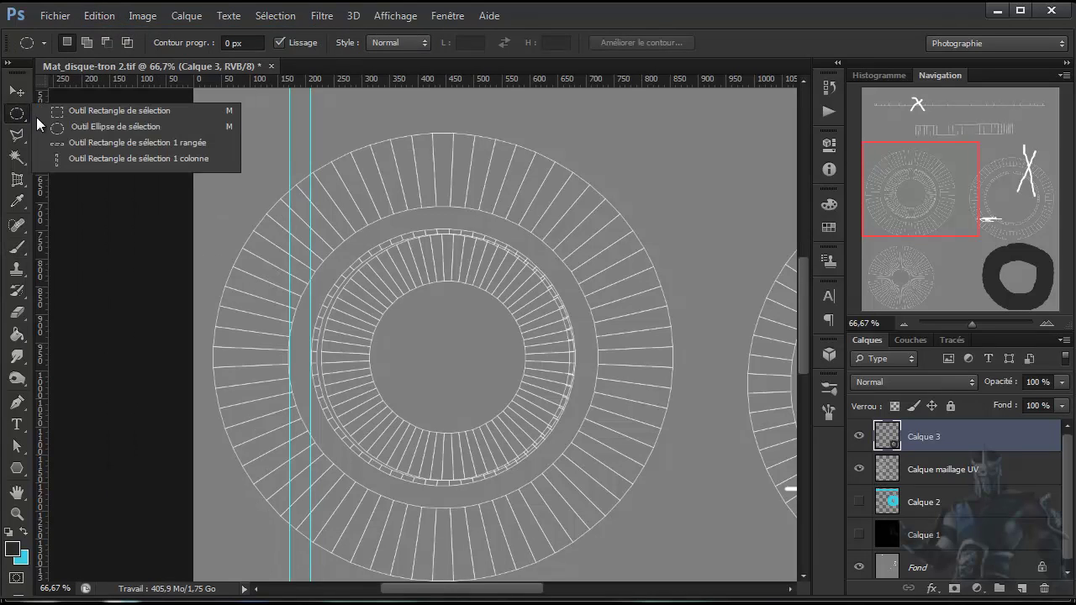
pyautogui.click(117, 110)
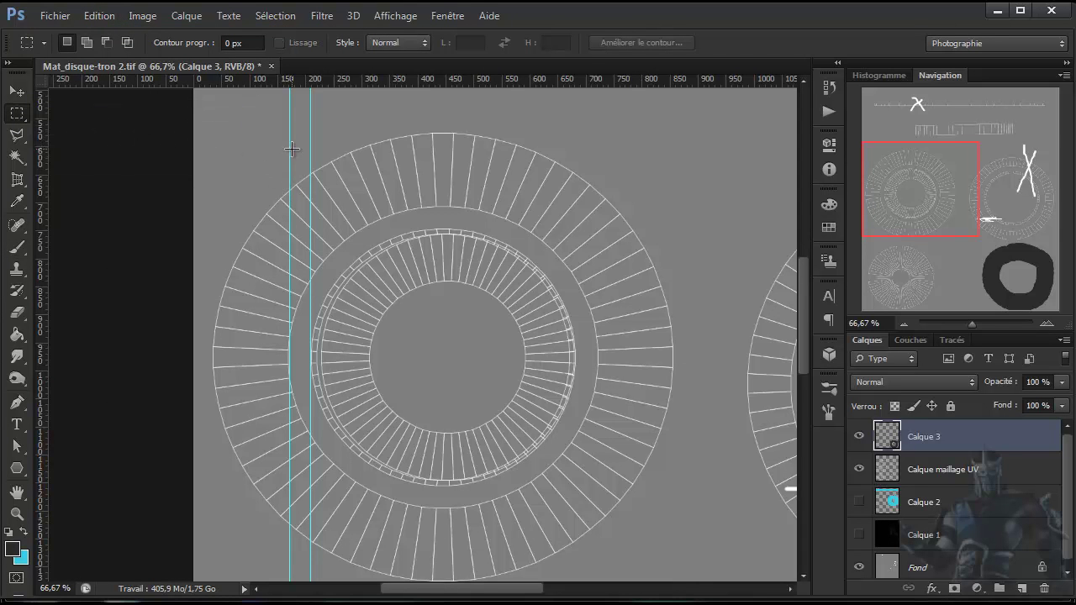
pyautogui.moveTo(289, 133); pyautogui.dragTo(311, 570)
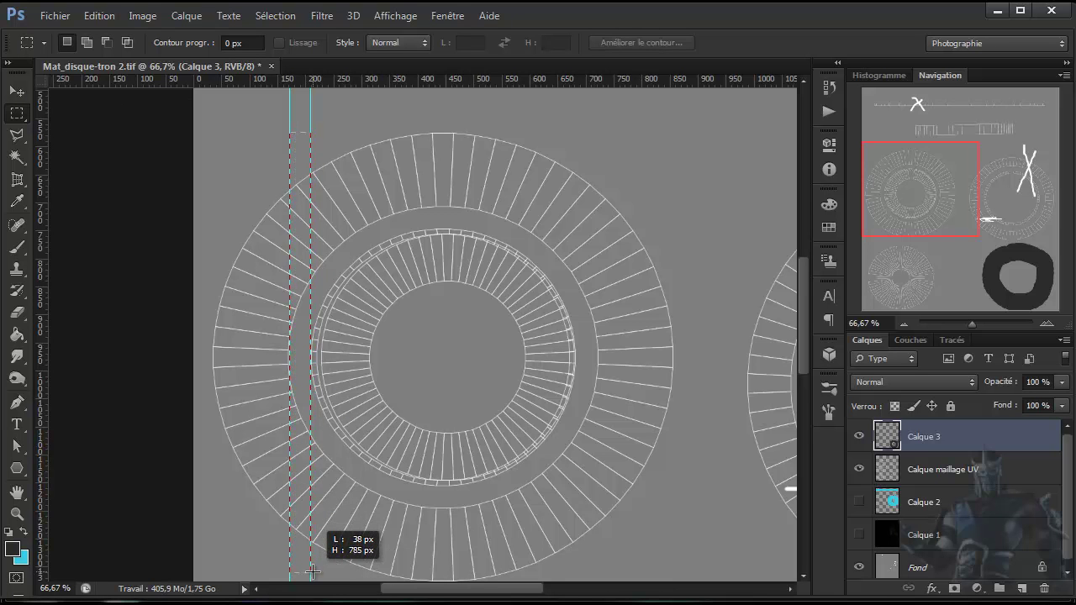
pyautogui.moveTo(311, 570); pyautogui.dragTo(312, 574)
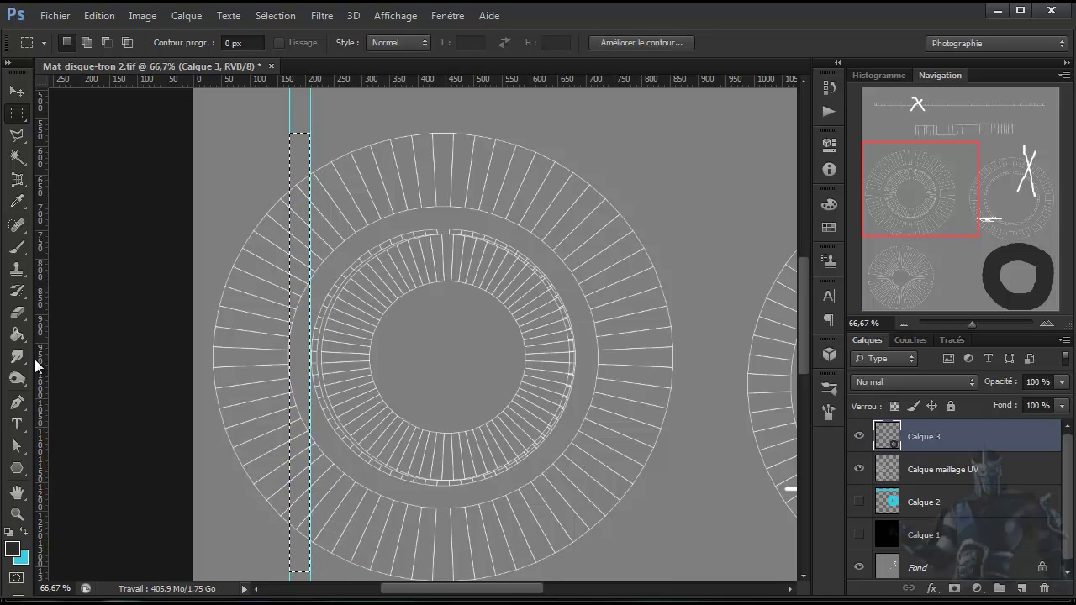
pyautogui.click(17, 246)
pyautogui.moveTo(288, 135); pyautogui.dragTo(289, 538)
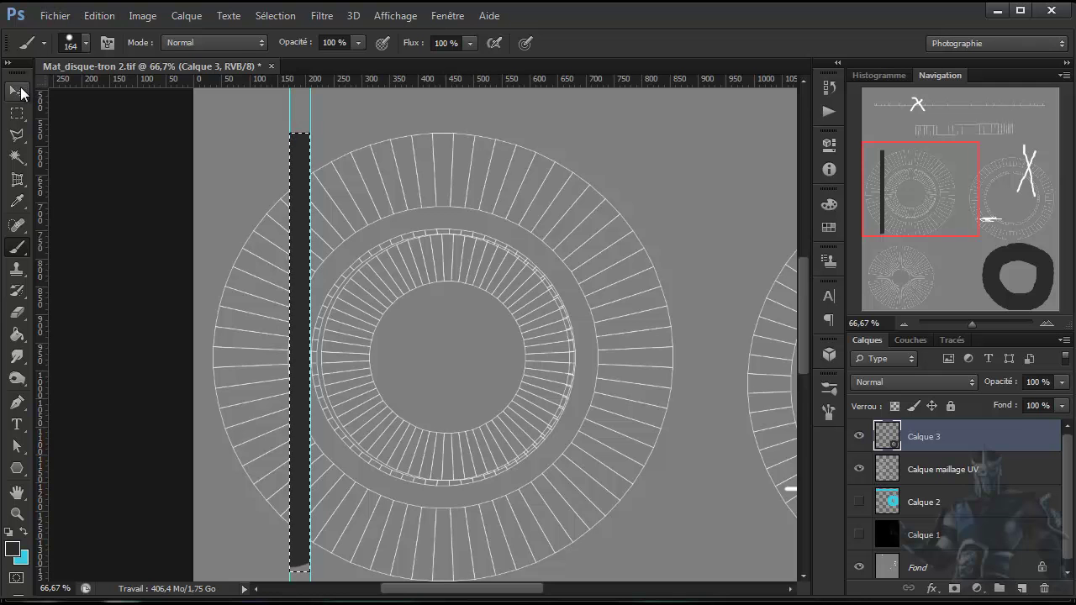
pyautogui.click(17, 90)
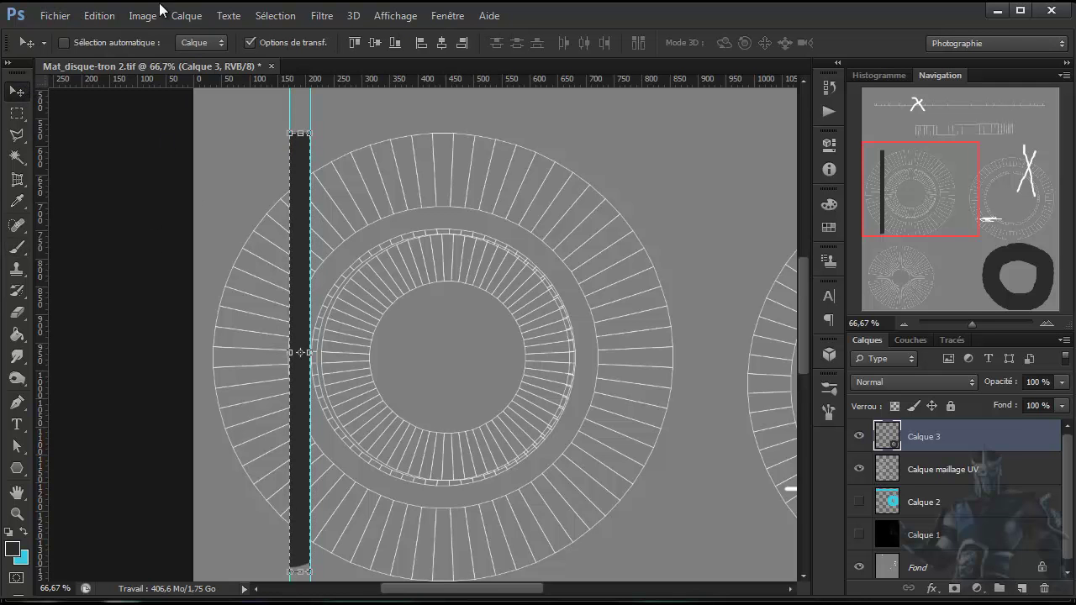
pyautogui.click(275, 16)
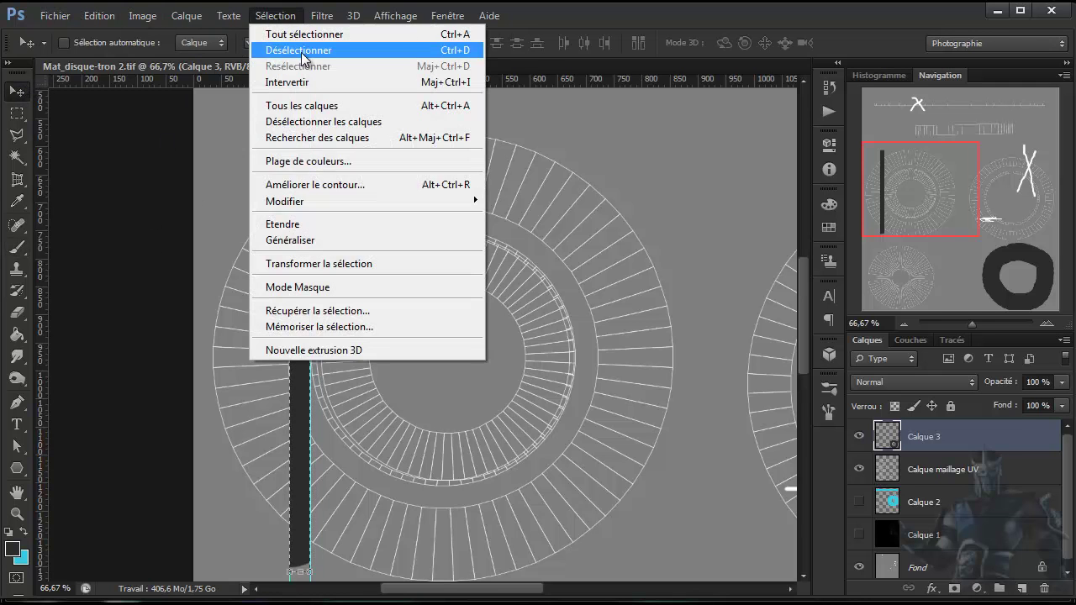
pyautogui.click(301, 54)
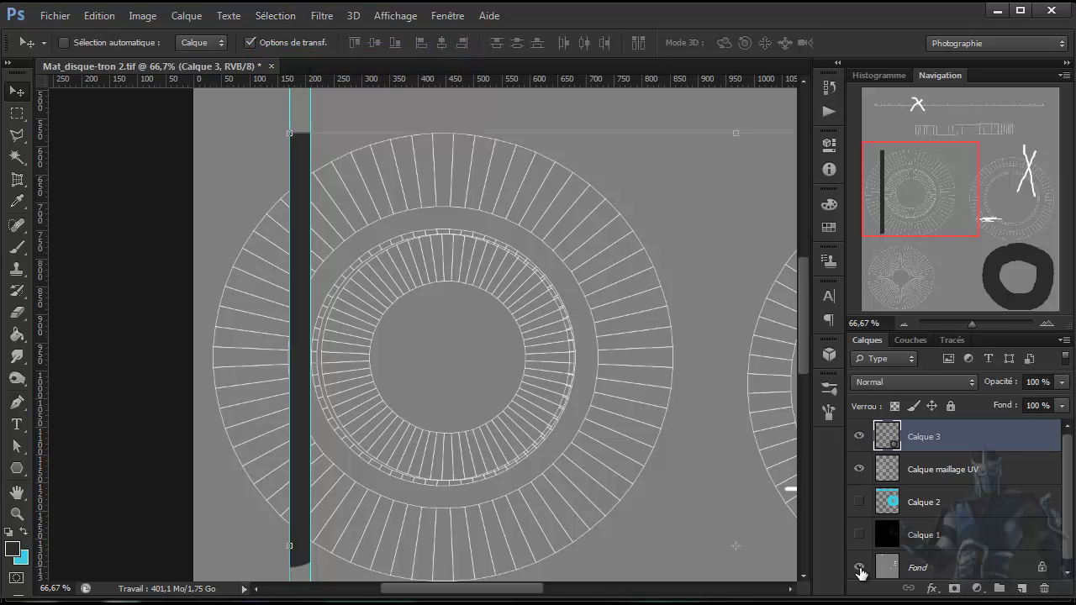
# Step: Hide the grey background layer and show the cyan Calque 2 layer again
pyautogui.click(858, 568)
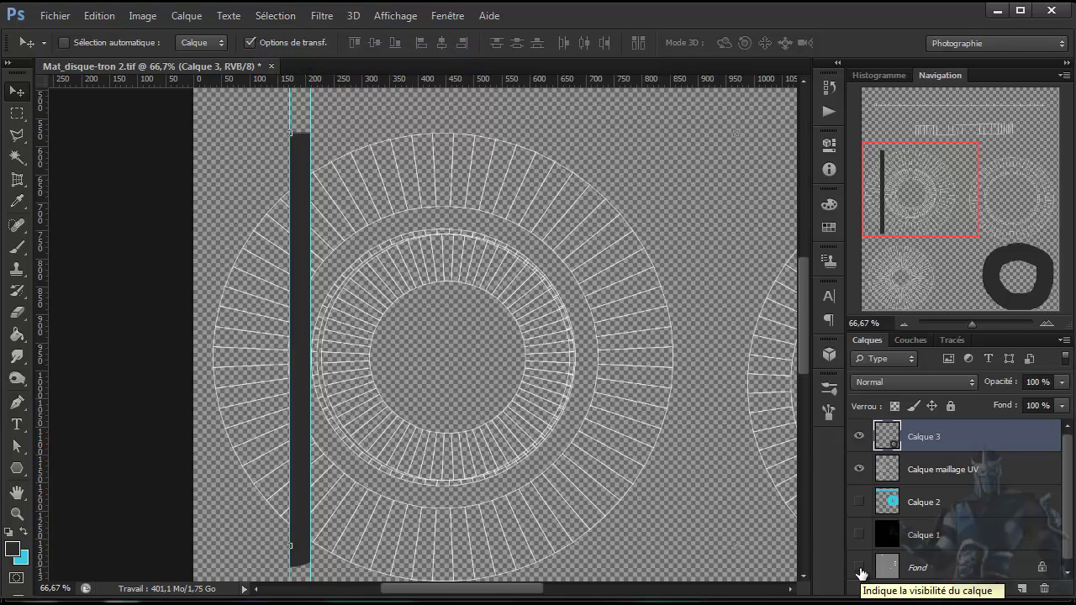
pyautogui.scroll(-1, 711, 490)
pyautogui.scroll(-2, 709, 484)
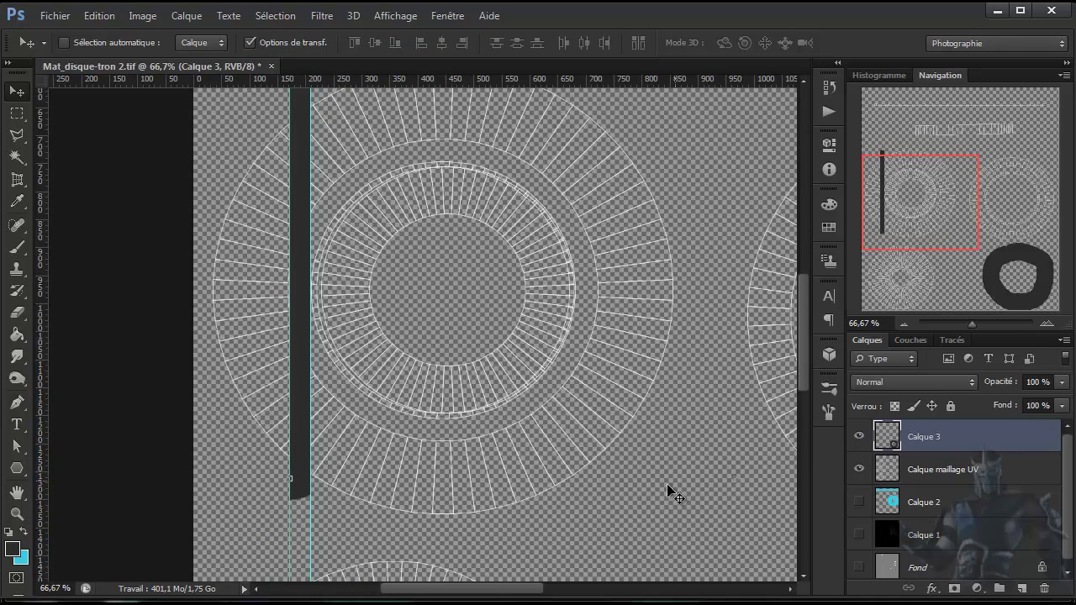
pyautogui.click(859, 502)
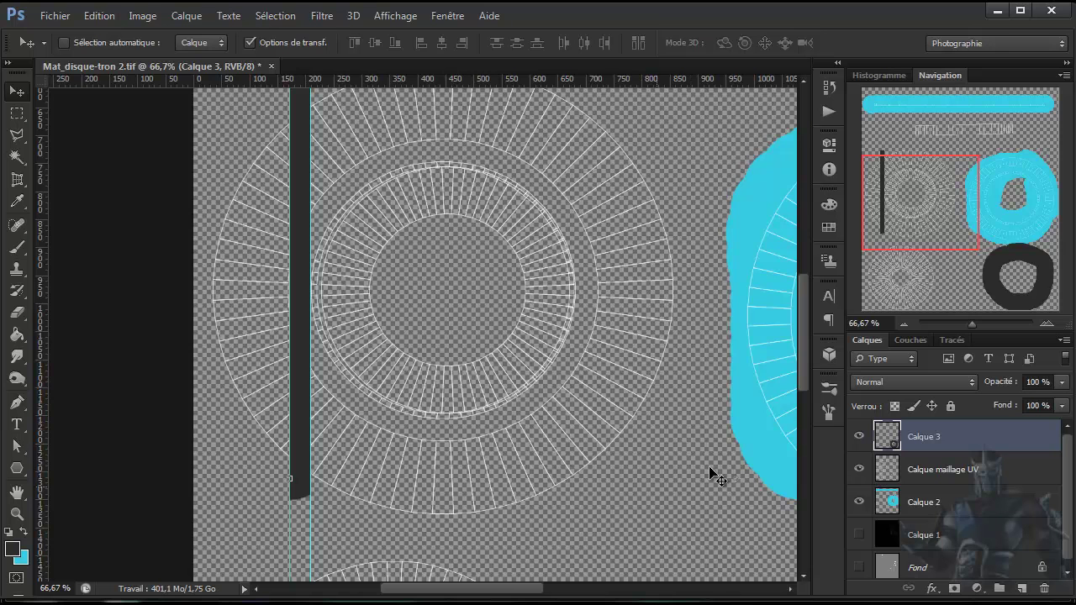
pyautogui.scroll(2, 664, 453)
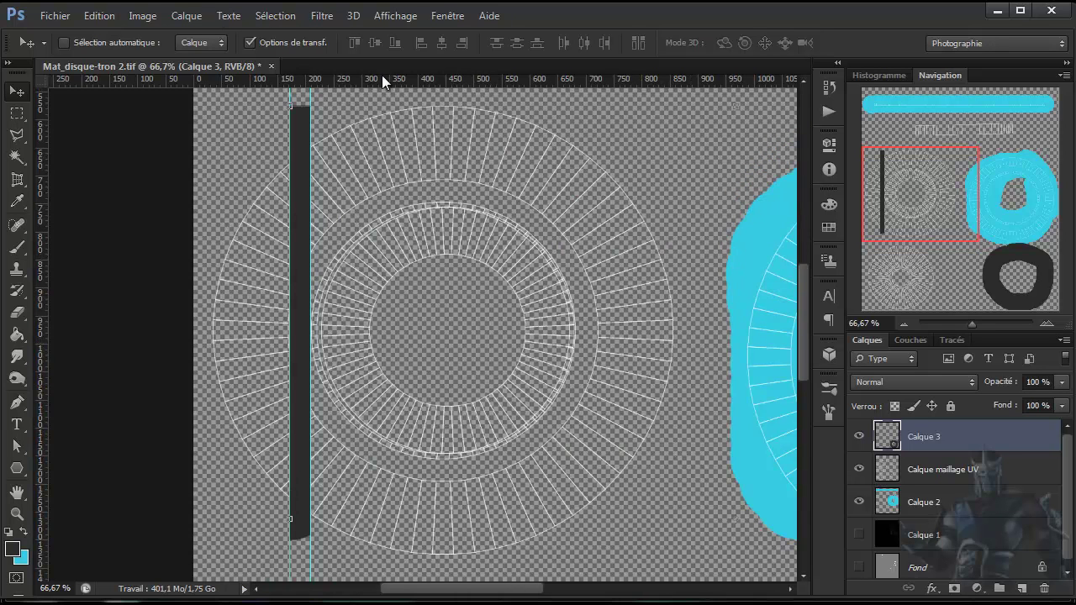
# Step: Save the texture as the TIFF Mat_disque-tron 3, accepting the default TIFF options
pyautogui.click(55, 15)
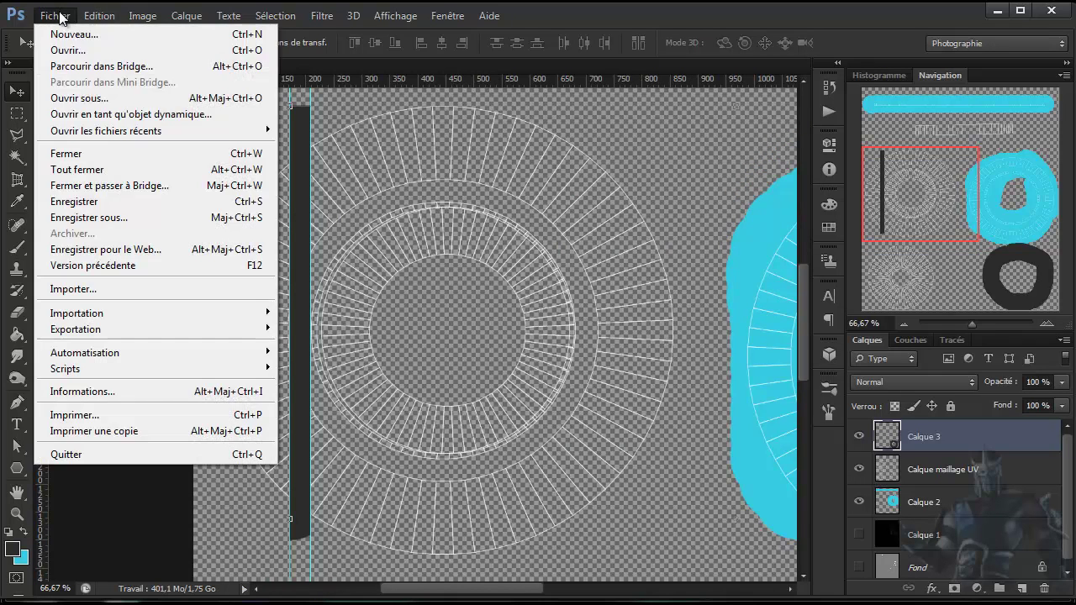
pyautogui.click(84, 217)
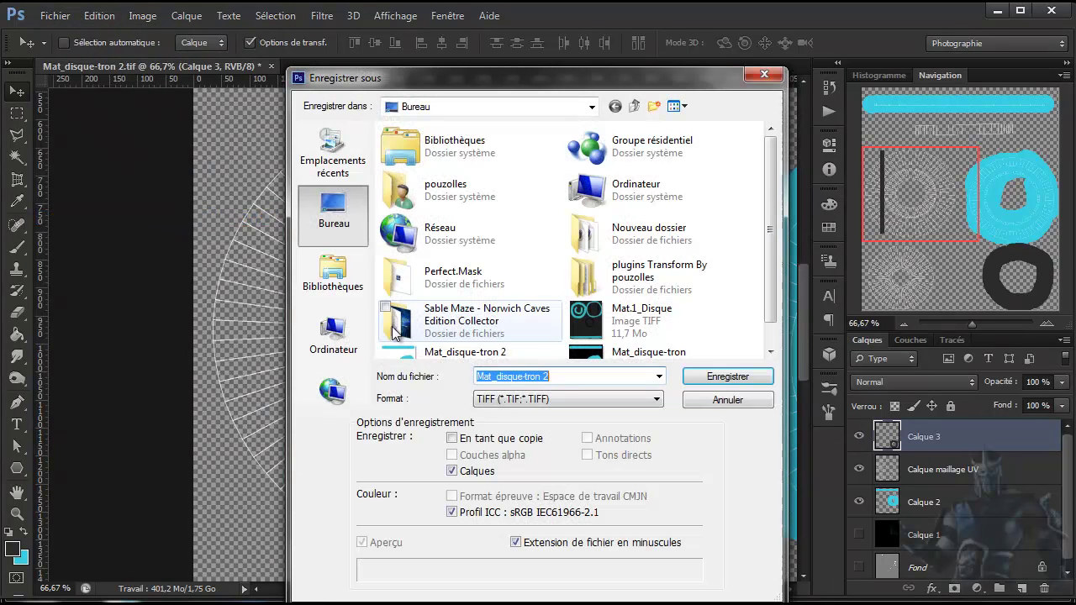
pyautogui.click(561, 374)
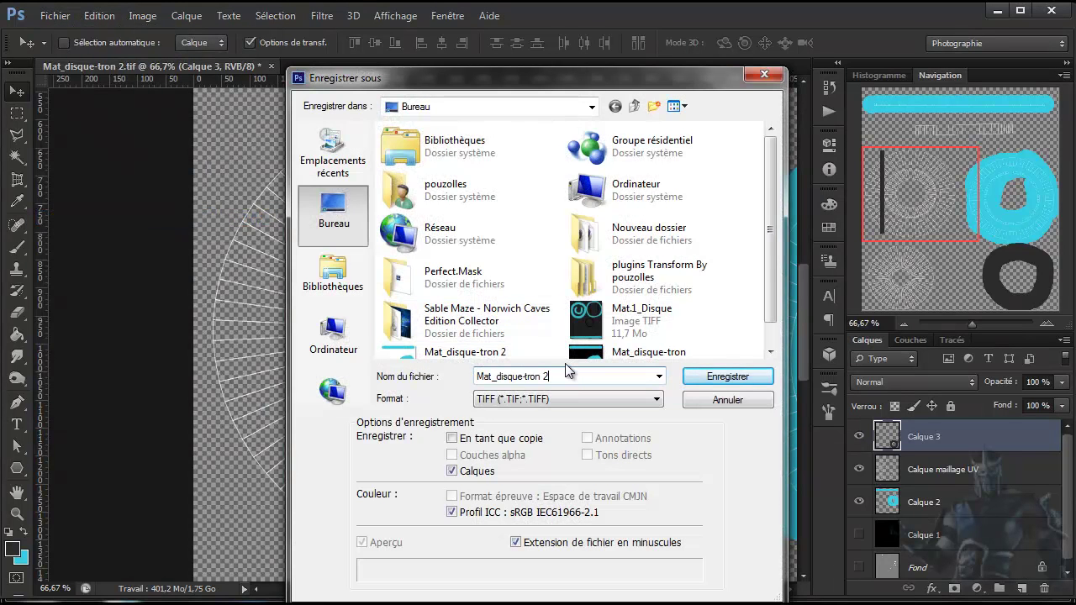
pyautogui.press('BackSpace')
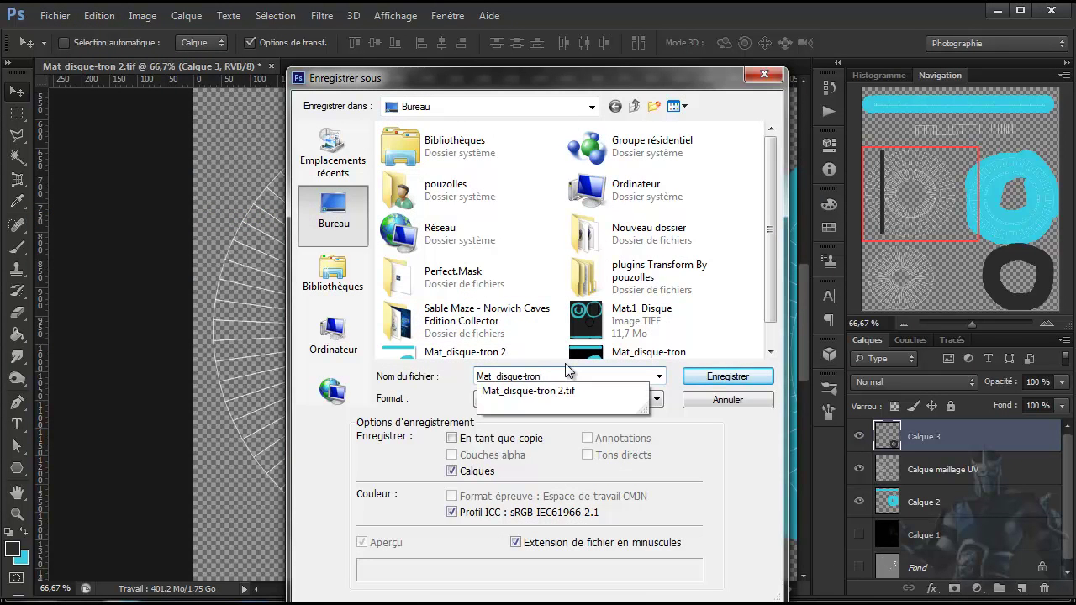
pyautogui.write(' 3')
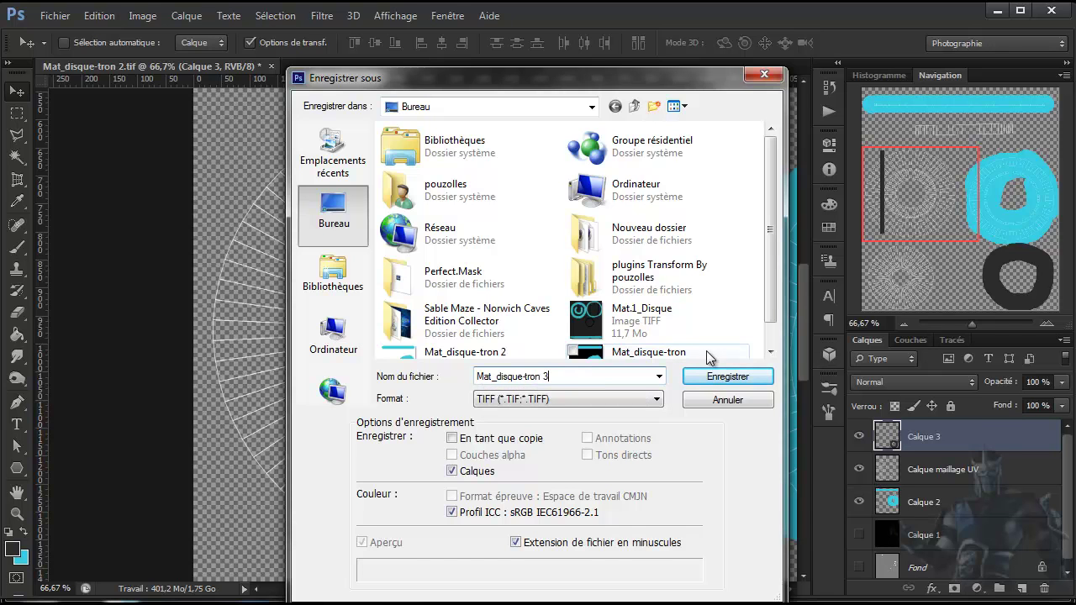
pyautogui.click(722, 374)
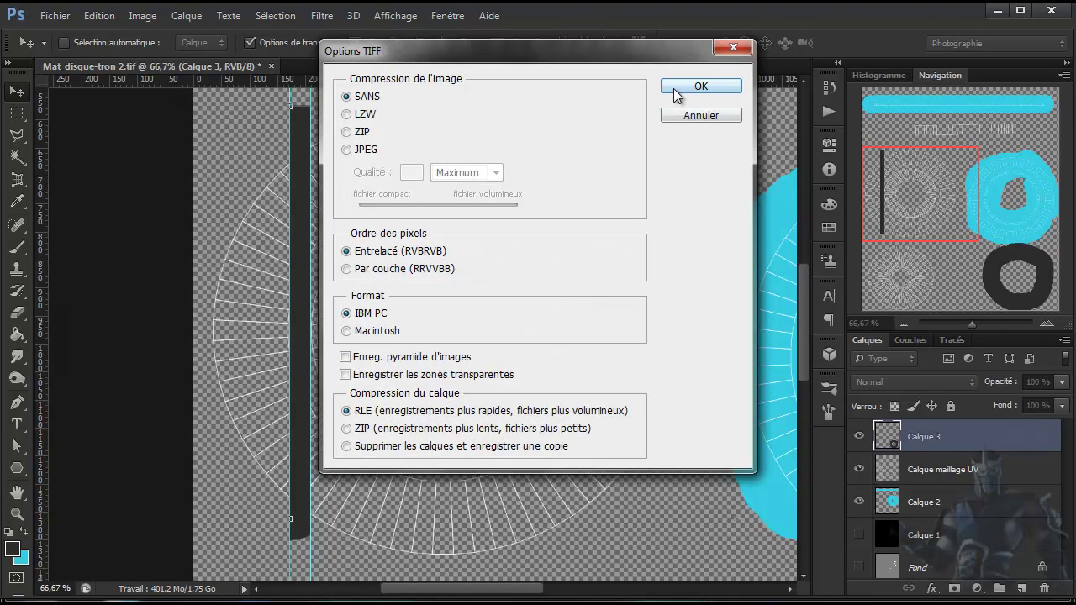
pyautogui.click(676, 92)
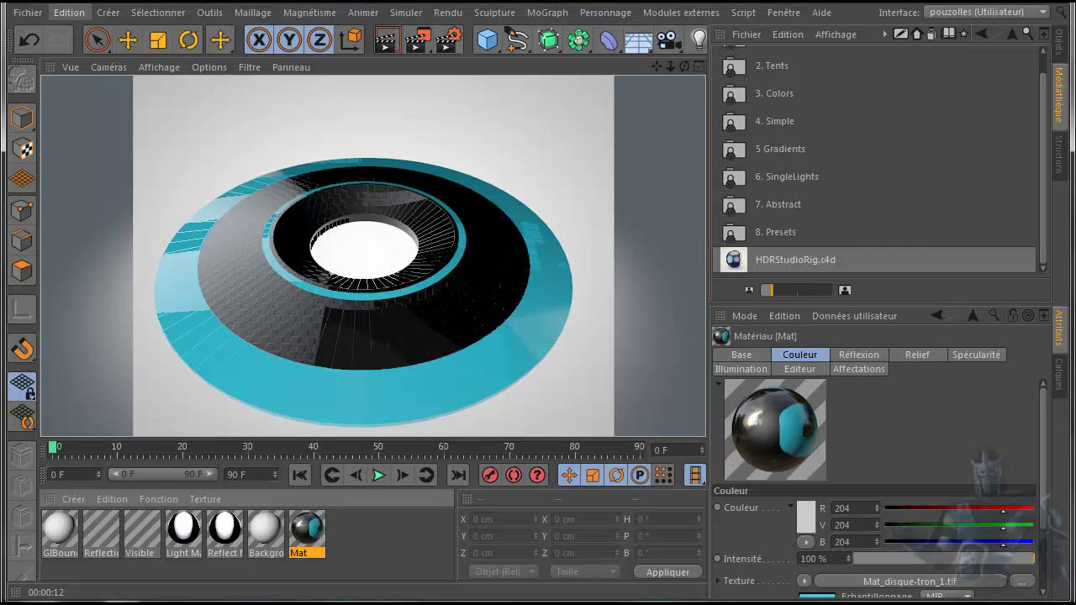
# Step: Load Mat_disque-tron 3.tif as the Mat material's Relief texture, copying it into the project
pyautogui.doubleClick(308, 532)
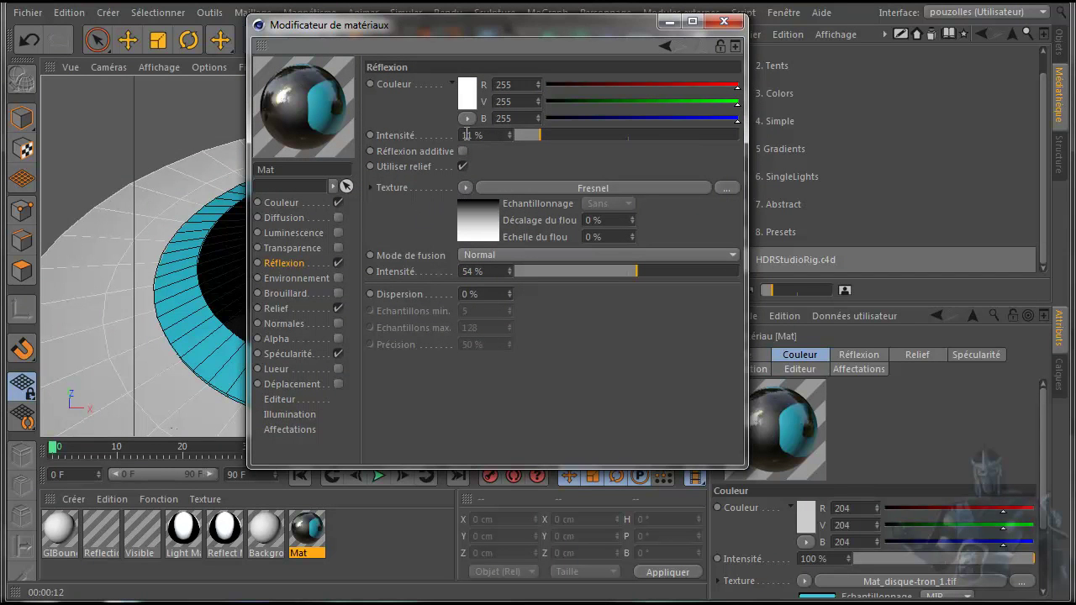
pyautogui.click(276, 309)
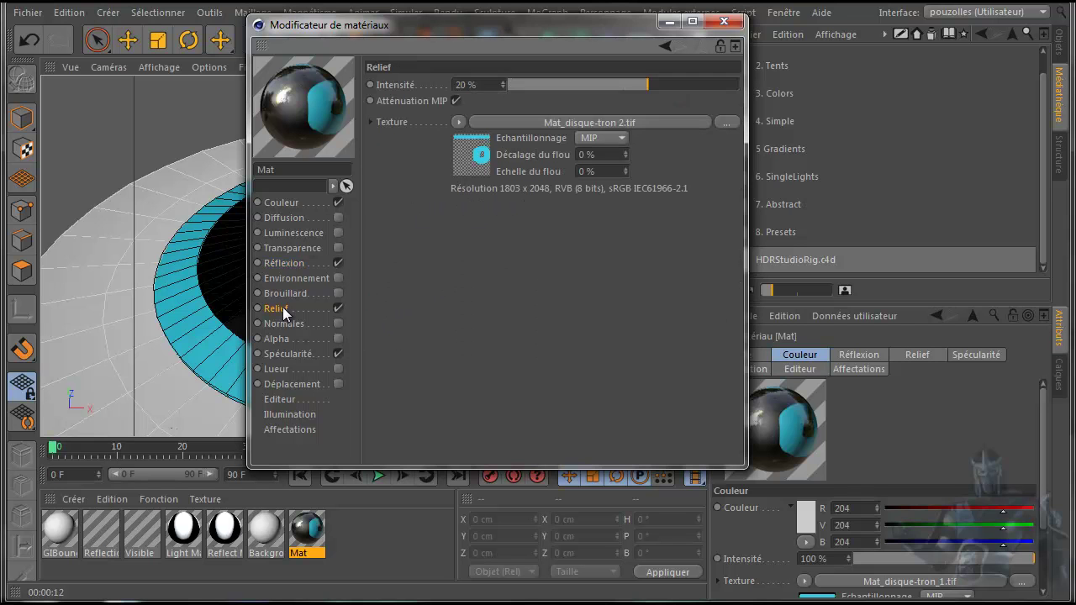
pyautogui.click(458, 123)
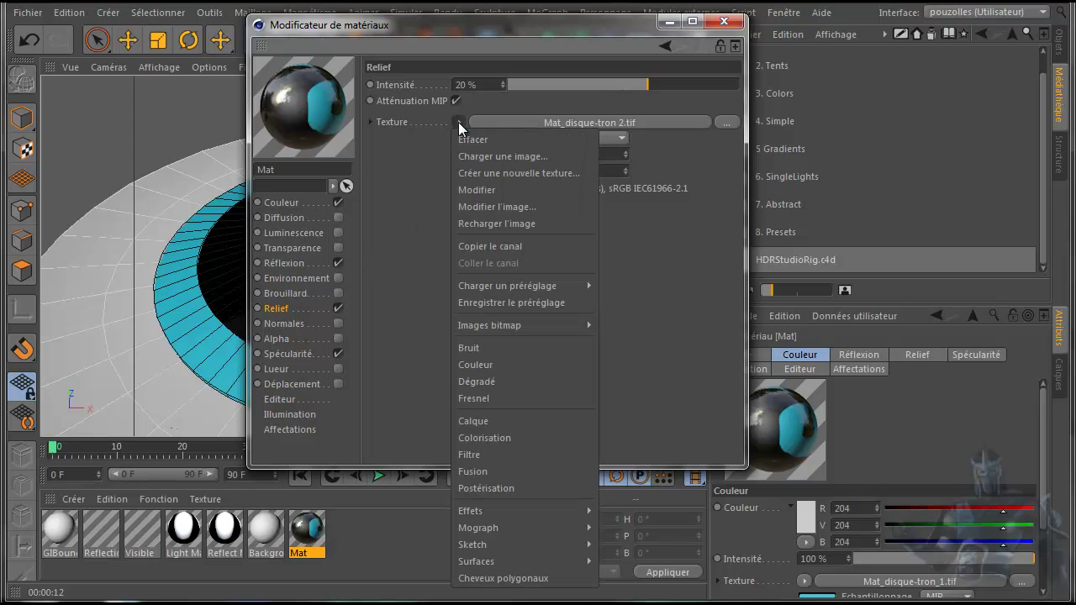
pyautogui.click(472, 157)
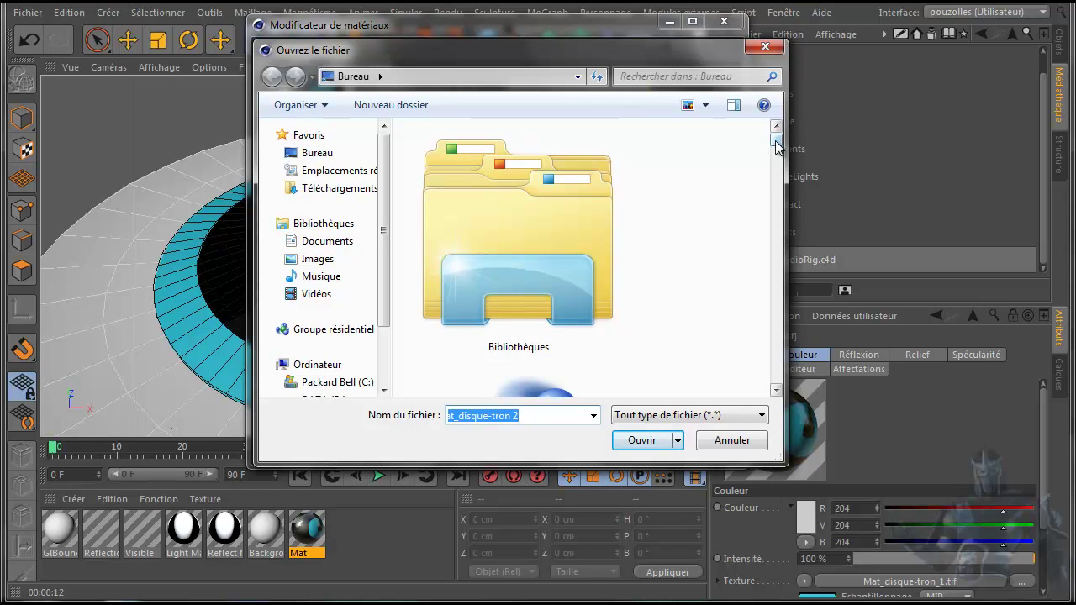
pyautogui.moveTo(775, 141)
pyautogui.mouseDown()
pyautogui.moveTo(773, 278)
pyautogui.moveTo(758, 344)
pyautogui.mouseUp()
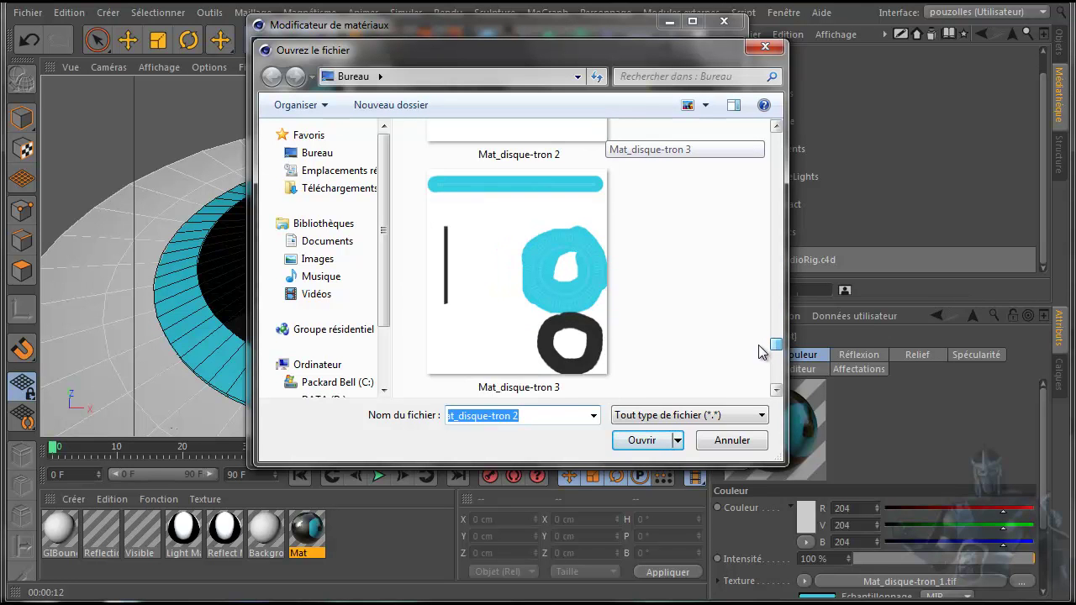
pyautogui.doubleClick(514, 313)
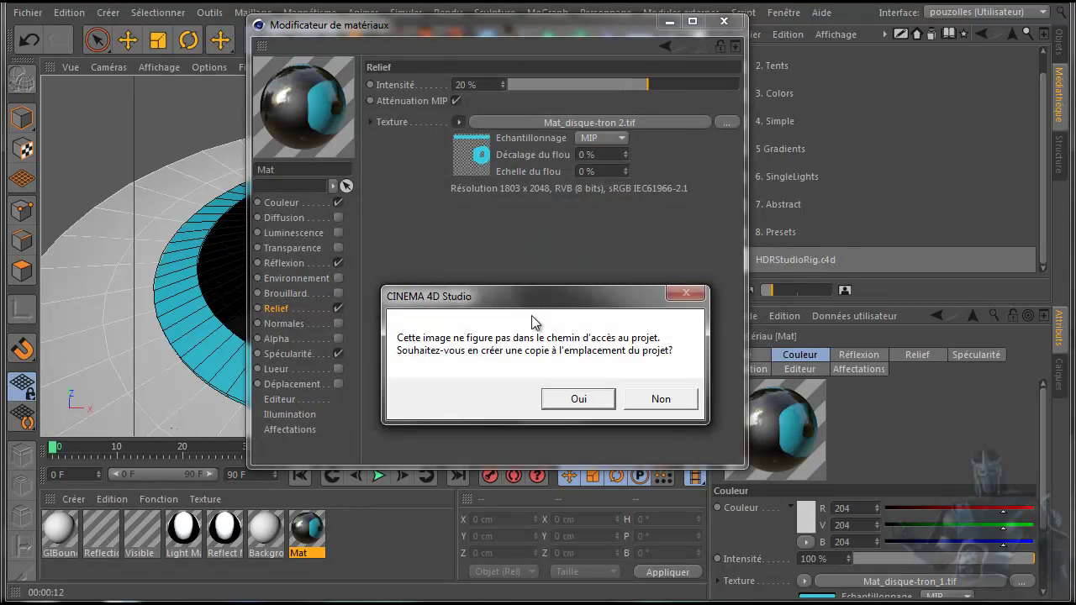
pyautogui.click(578, 399)
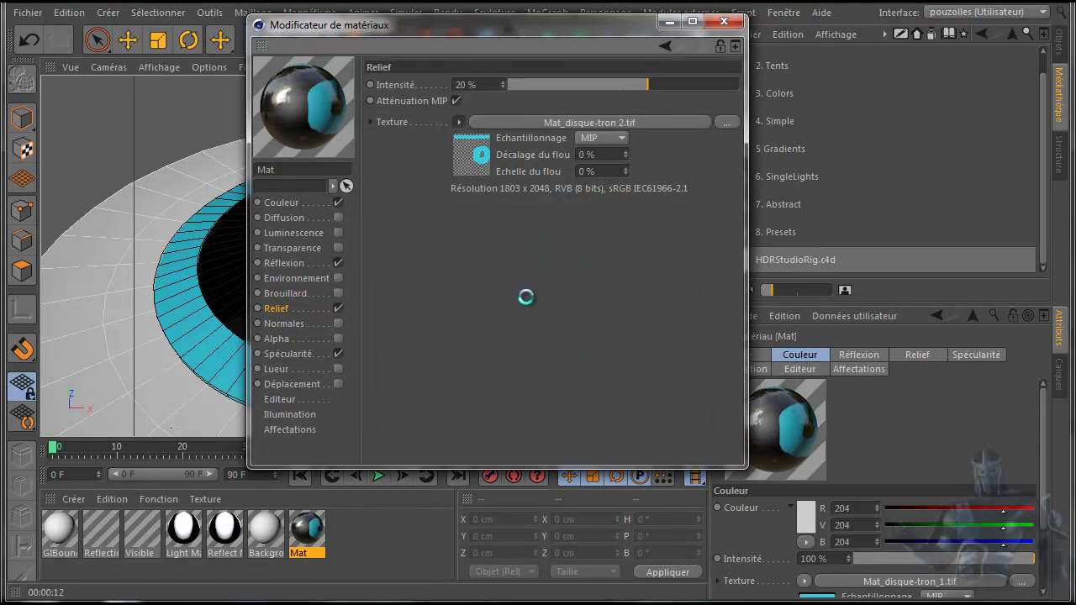
pyautogui.click(725, 23)
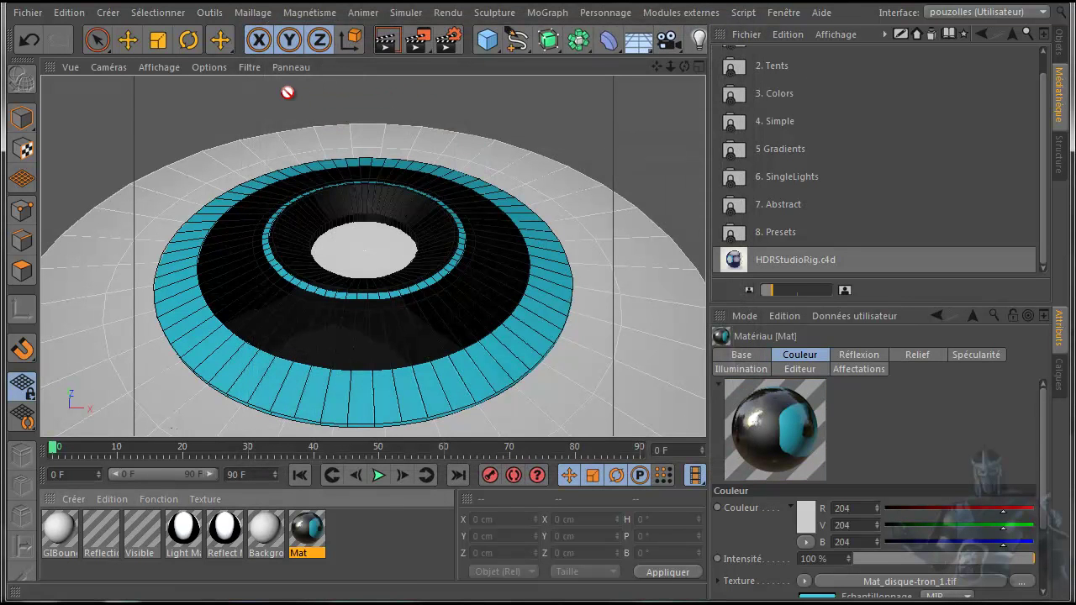
# Step: Render the disc in the viewport, return to the shaded view, and render again
pyautogui.click(387, 42)
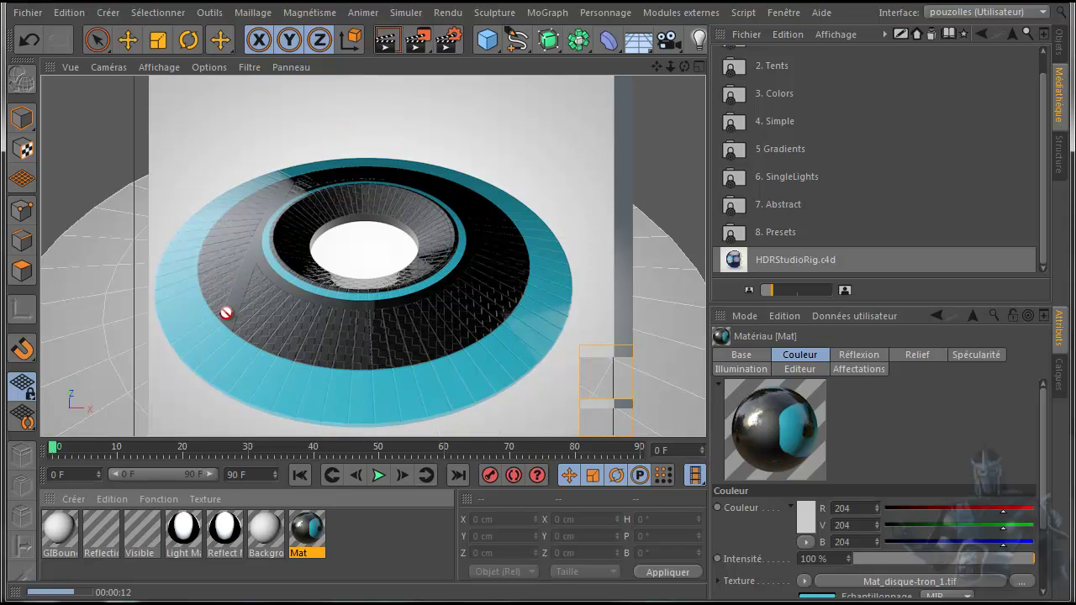
pyautogui.click(240, 290)
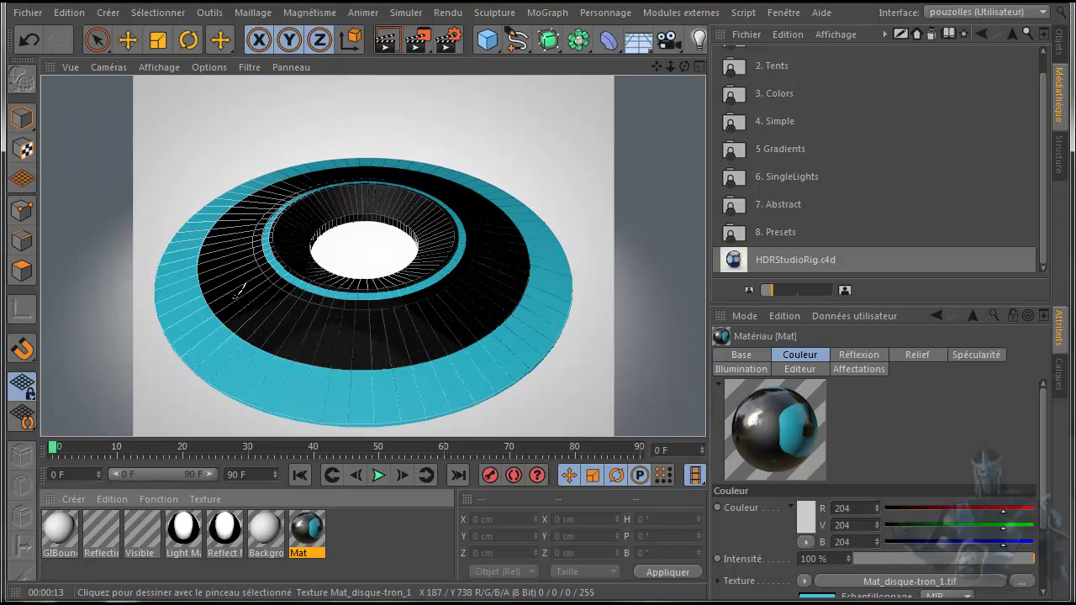
pyautogui.click(384, 42)
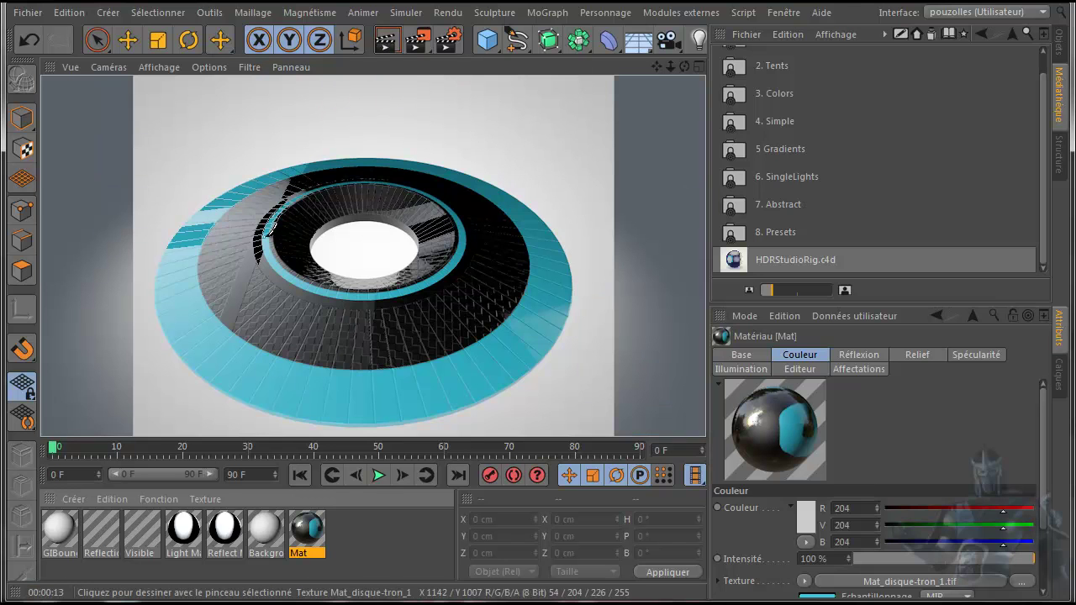
# Step: Undo the accidental black paint strokes on the disc, return to Model mode, and render a preview
pyautogui.moveTo(252, 256); pyautogui.dragTo(248, 275)
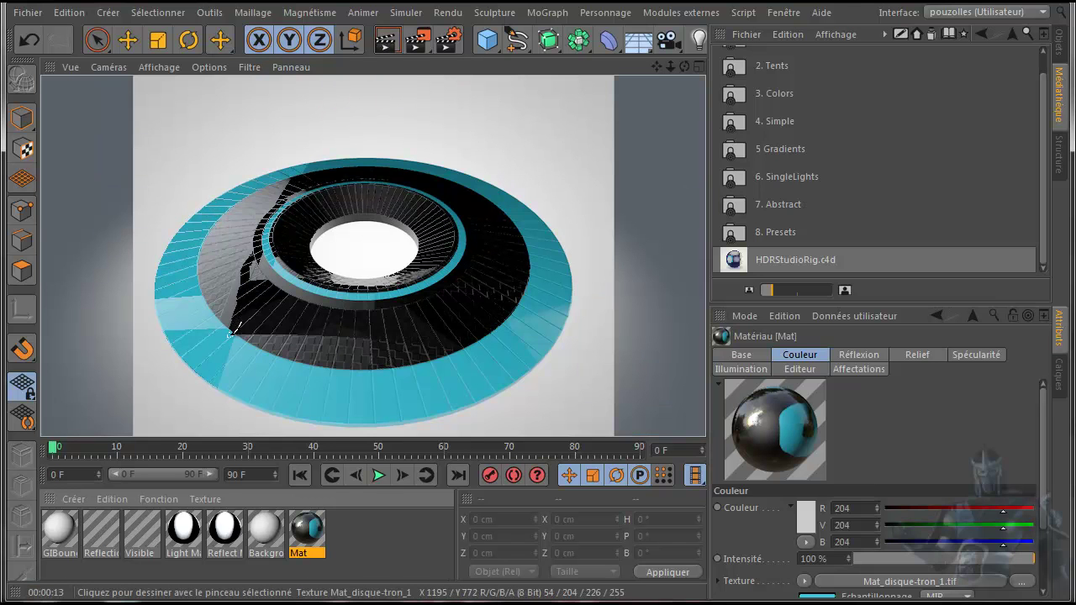
pyautogui.moveTo(242, 304); pyautogui.dragTo(211, 216)
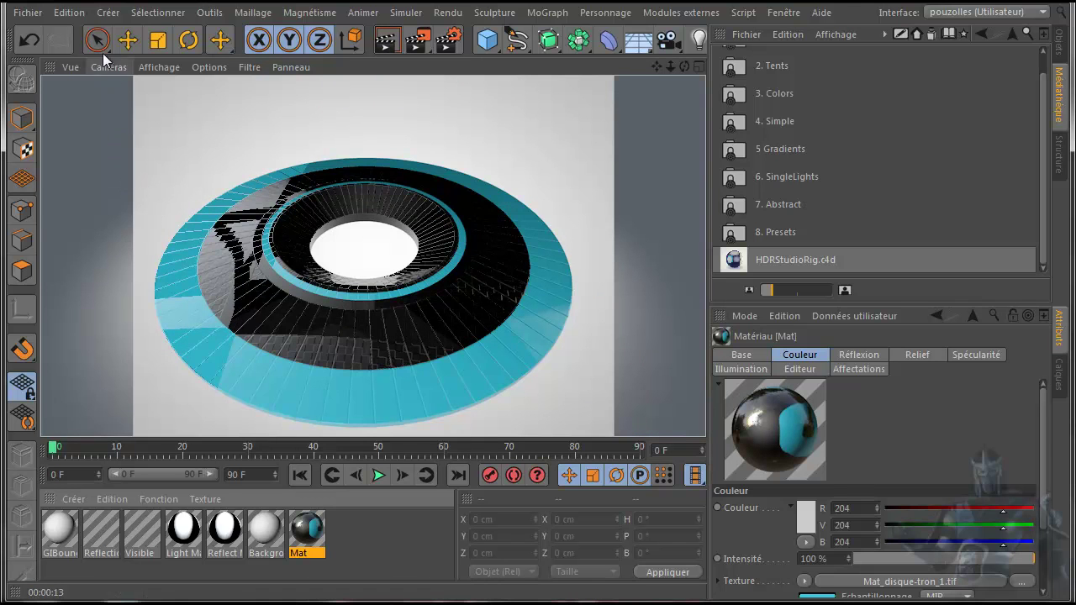
pyautogui.click(21, 37)
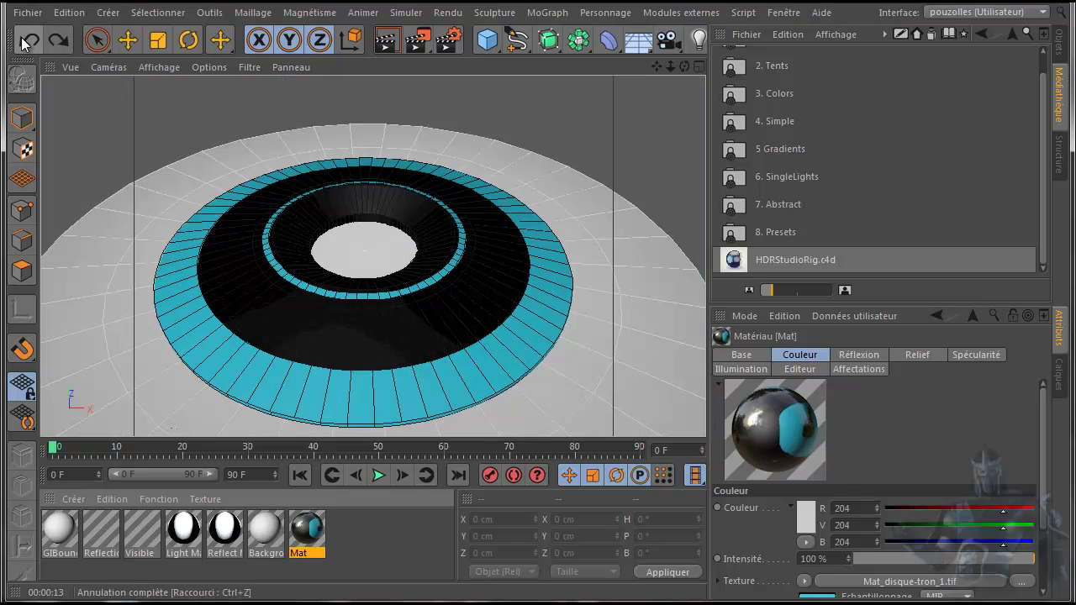
pyautogui.click(21, 119)
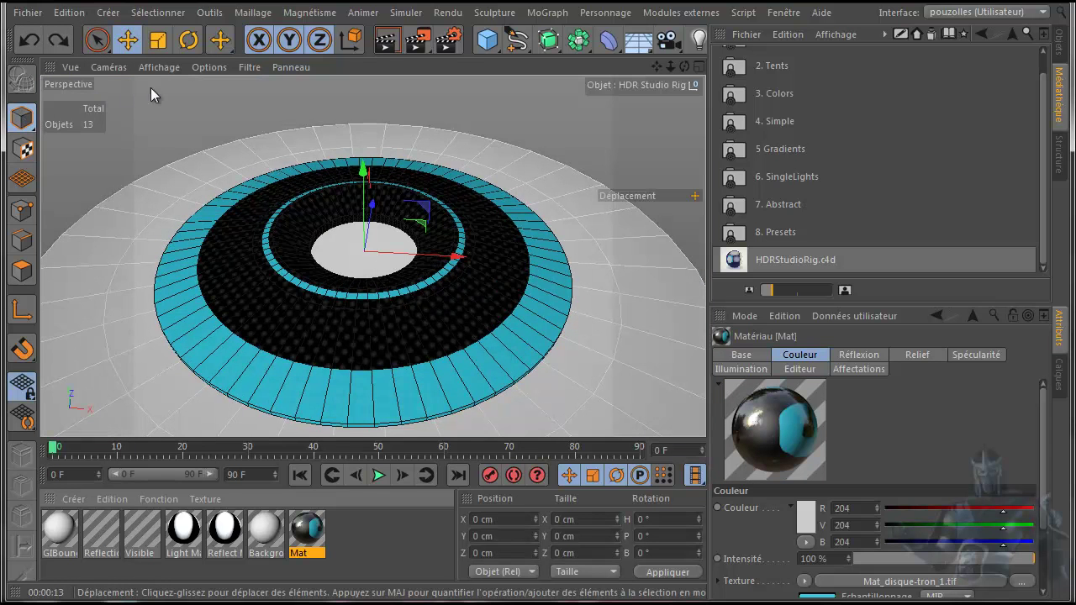
pyautogui.click(385, 42)
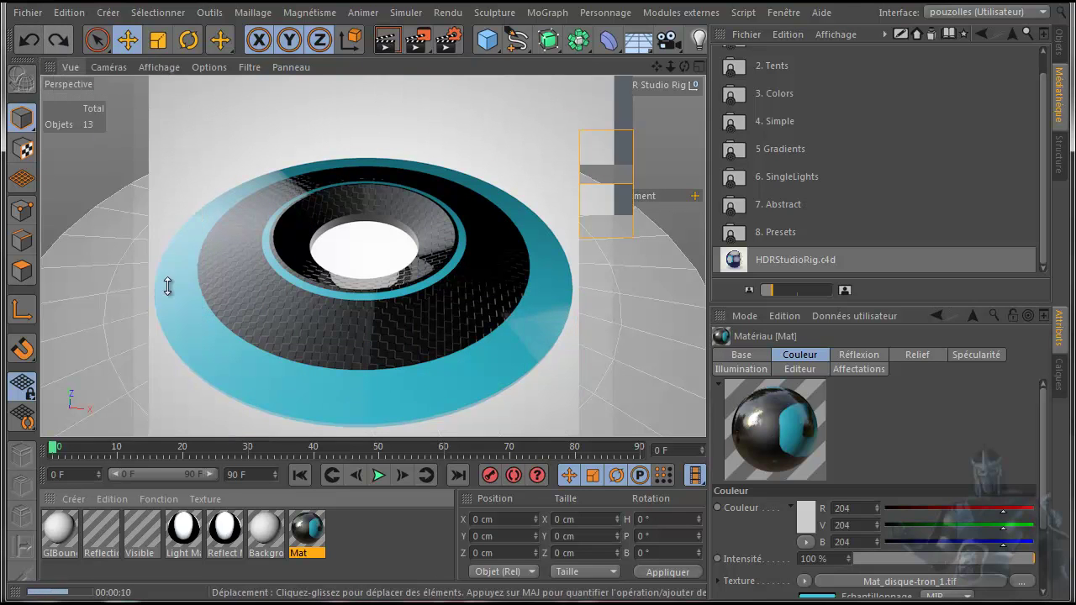
# Step: Load Mat_disque-tron 3.tif as the Mat material's relief texture, copying it into the project
pyautogui.doubleClick(305, 540)
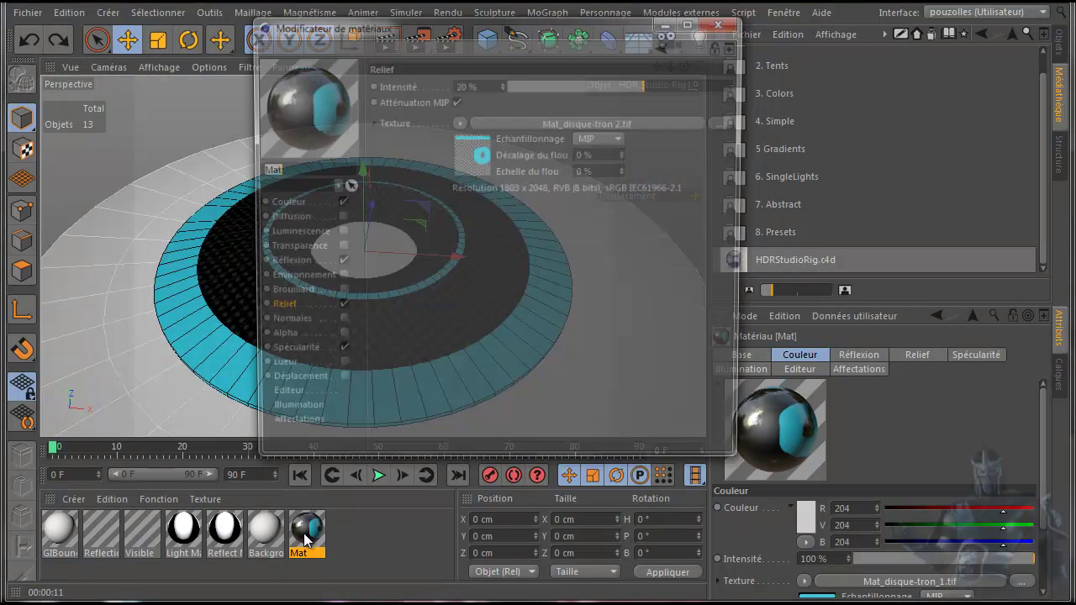
pyautogui.click(459, 121)
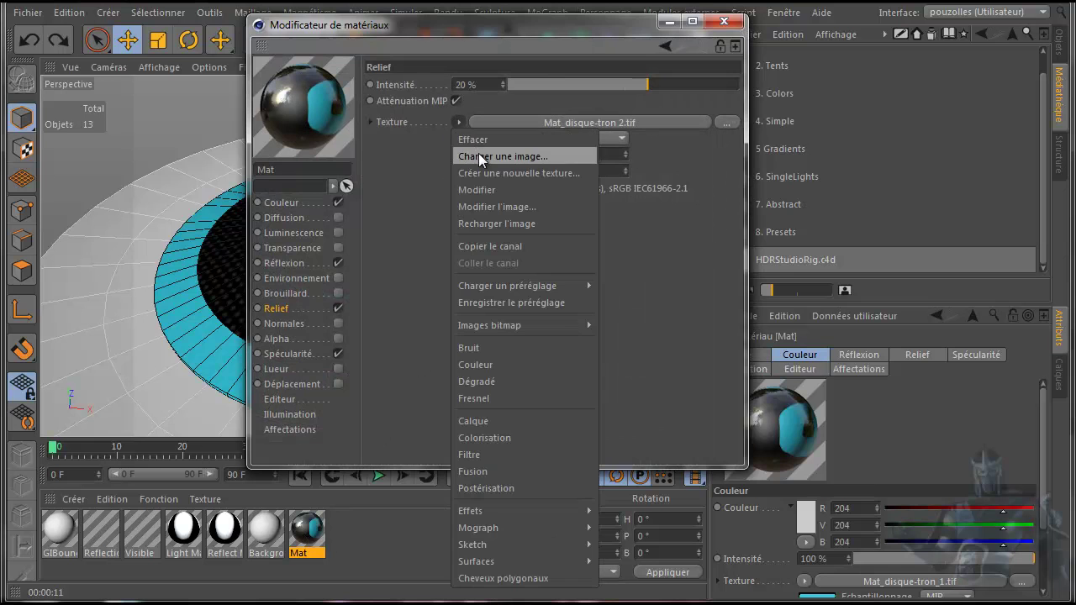
pyautogui.click(481, 156)
pyautogui.moveTo(777, 154); pyautogui.dragTo(769, 359)
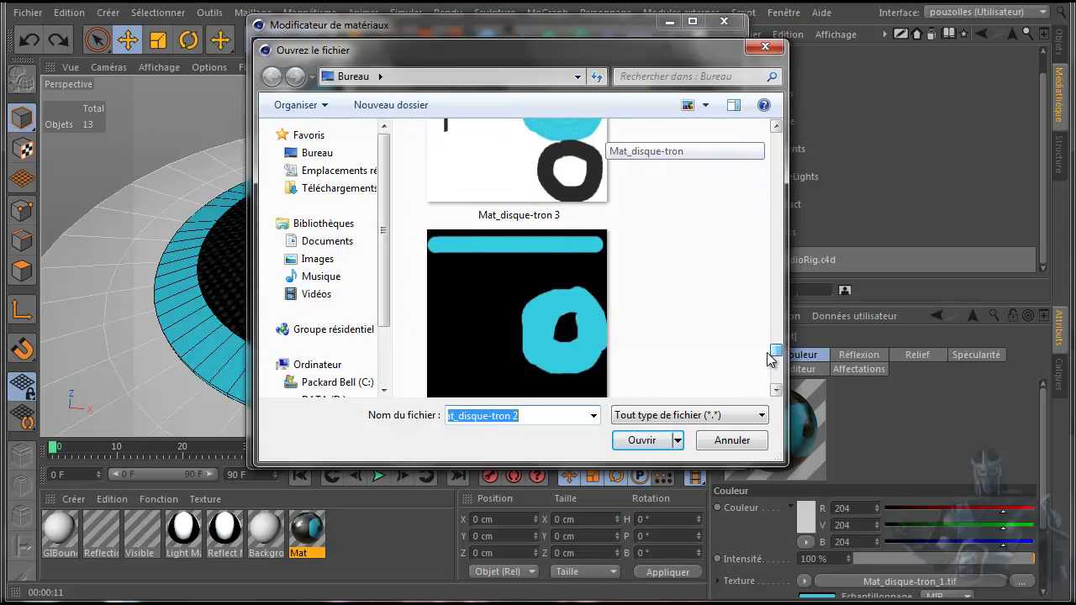
pyautogui.doubleClick(513, 161)
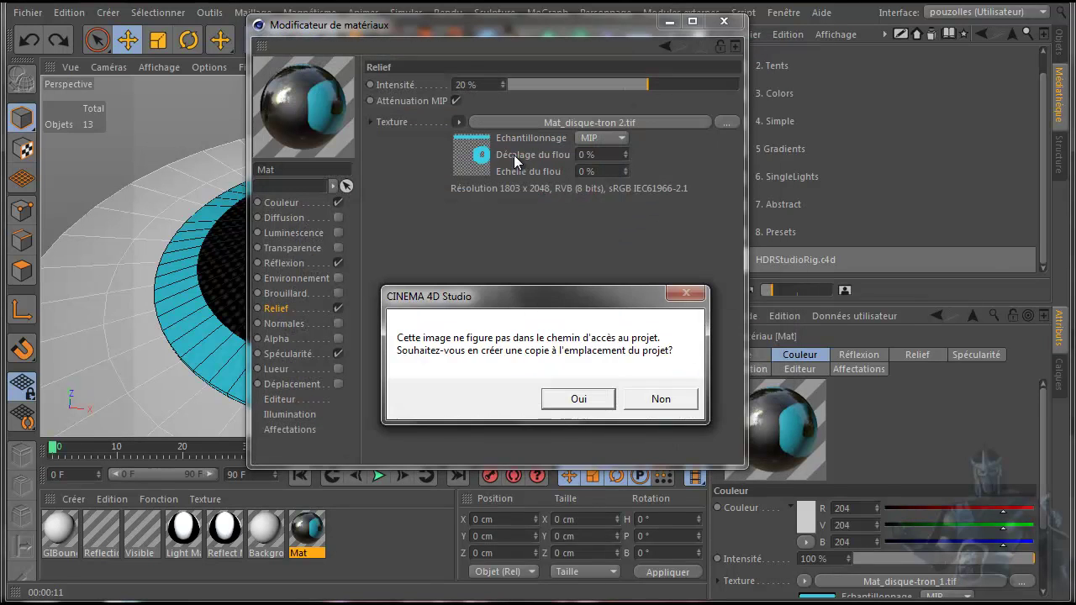
pyautogui.click(579, 399)
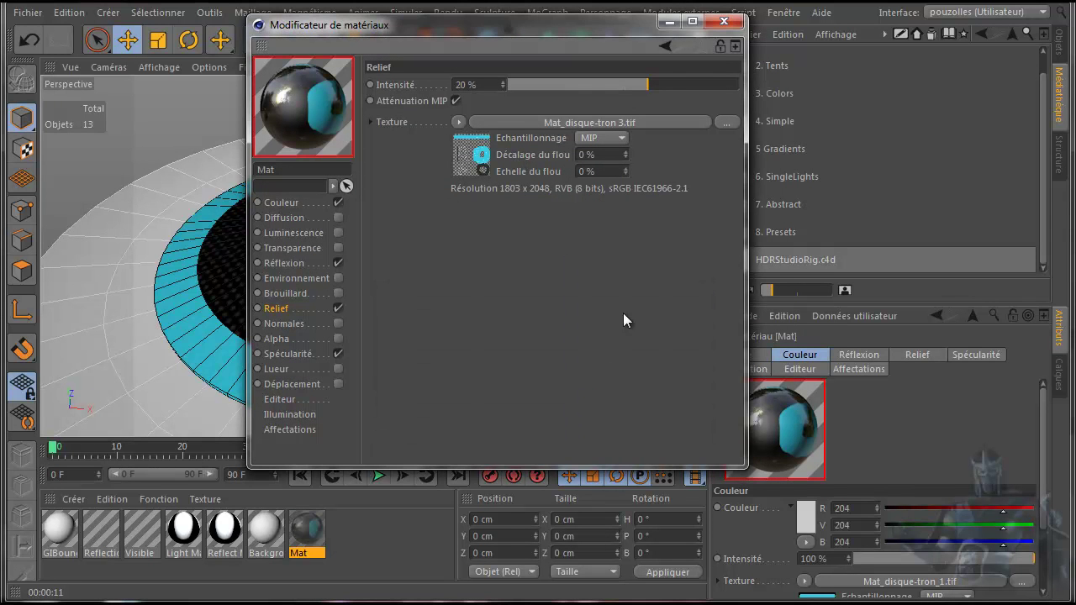
pyautogui.click(723, 22)
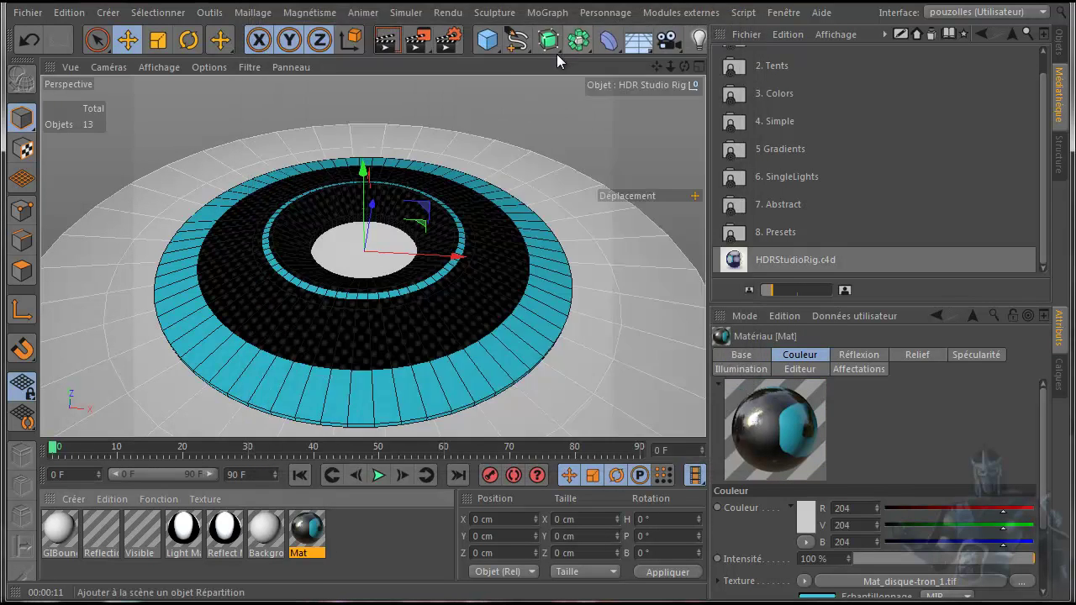
# Step: Render the Tron disc to the Picture Viewer and move the Visualiseur window aside
pyautogui.click(421, 40)
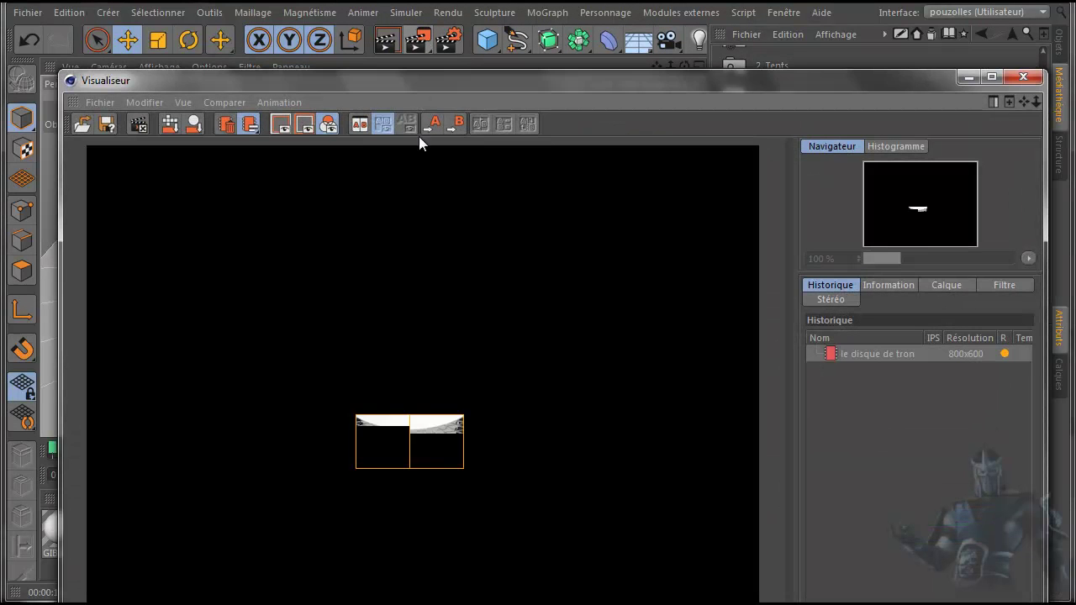
pyautogui.moveTo(529, 80); pyautogui.dragTo(511, 3)
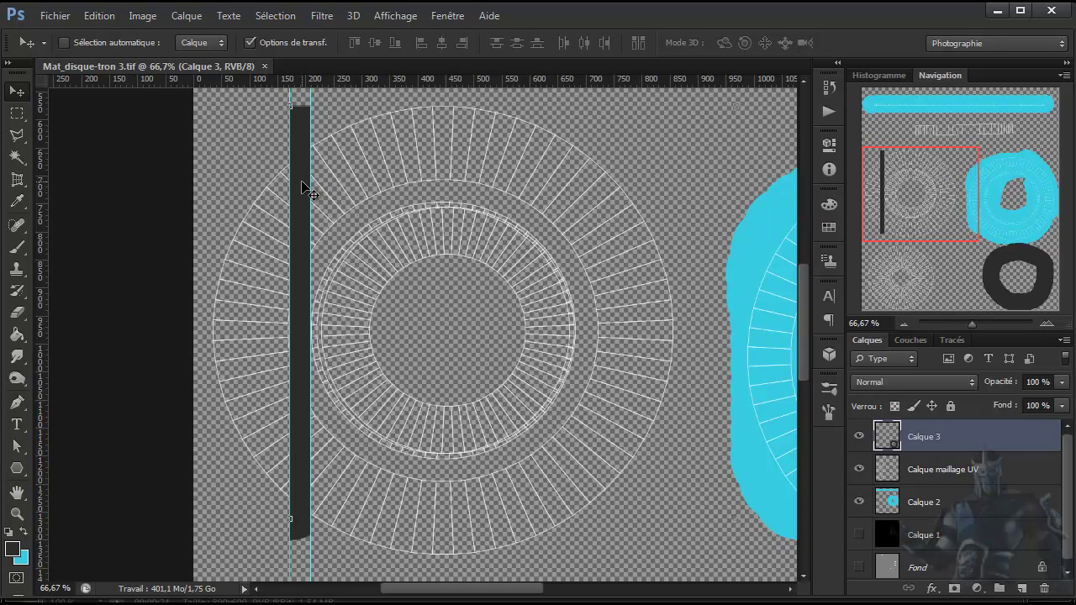
# Step: Set the foreground colour to pure black 000000, keeping dark grey #2c2b2b as background
pyautogui.click(29, 535)
pyautogui.click(14, 549)
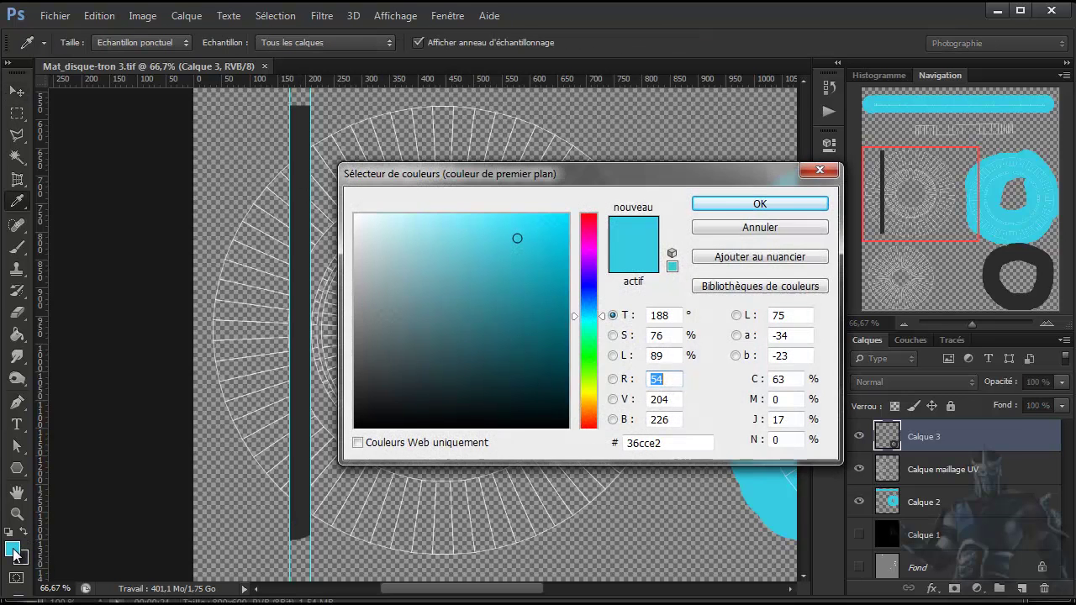
pyautogui.moveTo(408, 409); pyautogui.dragTo(328, 439)
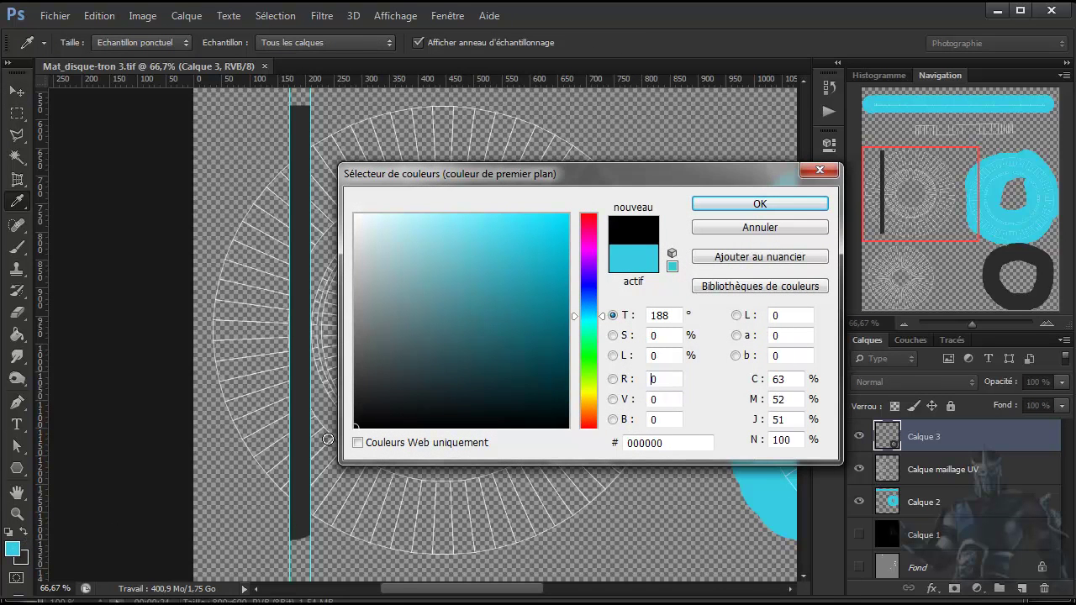
pyautogui.click(771, 207)
pyautogui.press('v')
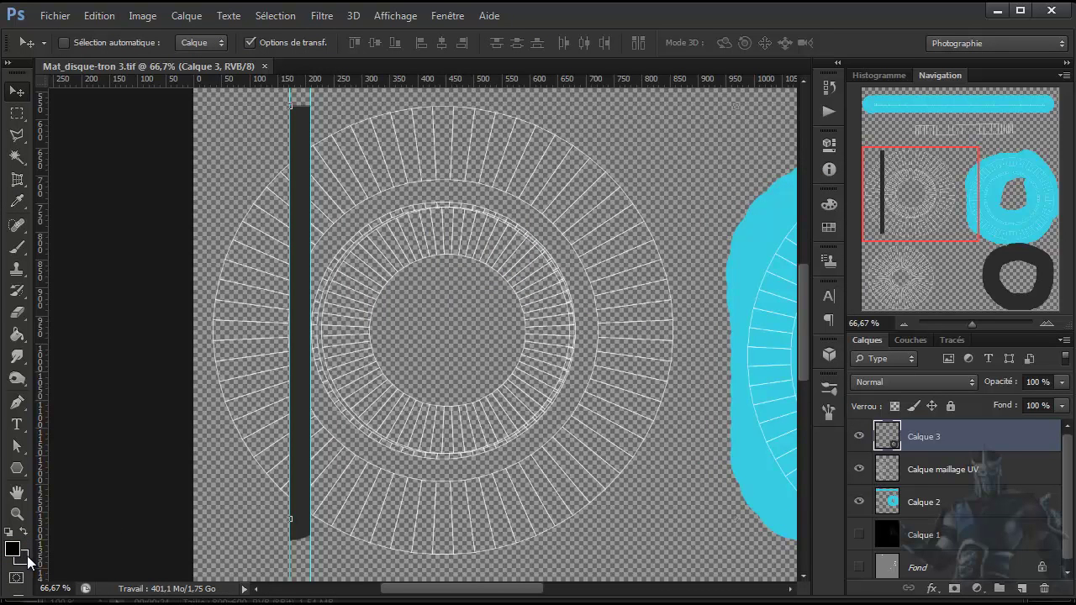
pyautogui.click(27, 556)
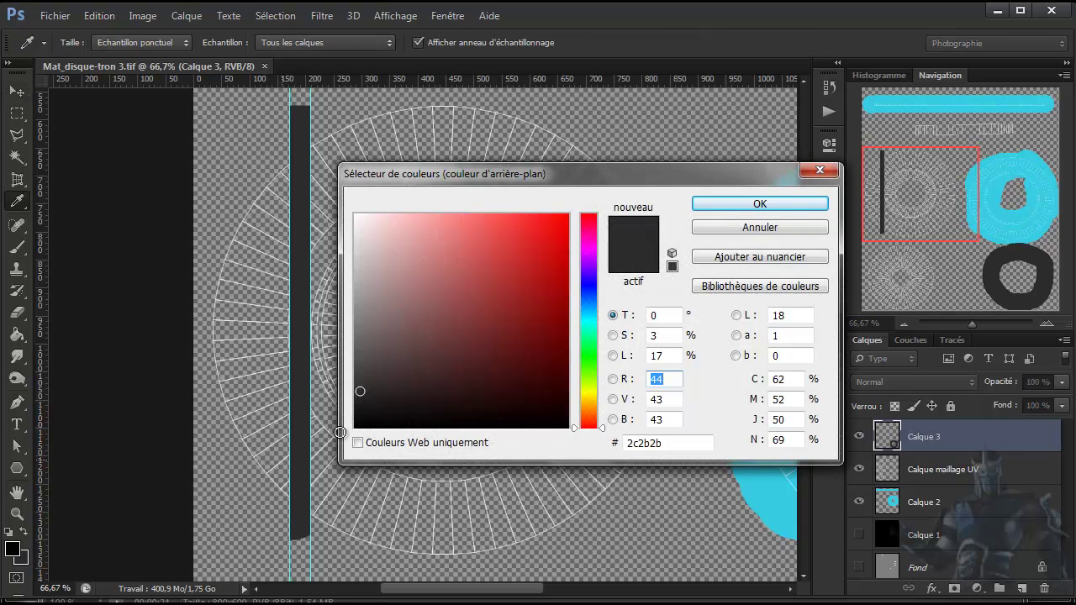
pyautogui.click(828, 172)
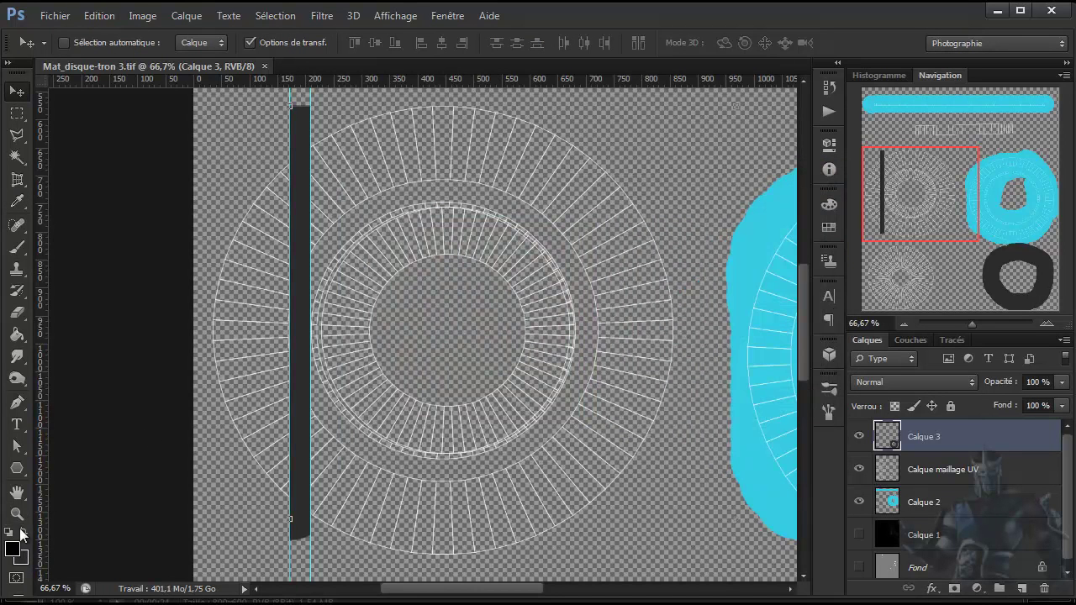
pyautogui.click(18, 291)
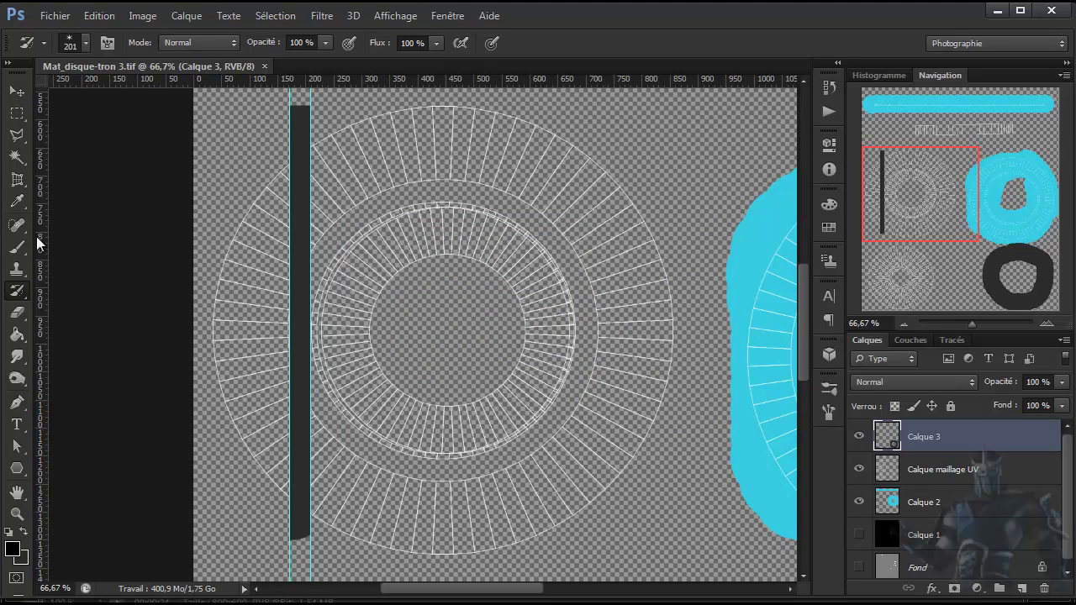
# Step: Marquee-select the dark vertical bar and brush it solid black, after undoing a stray stroke
pyautogui.click(18, 247)
pyautogui.moveTo(299, 105); pyautogui.dragTo(299, 151)
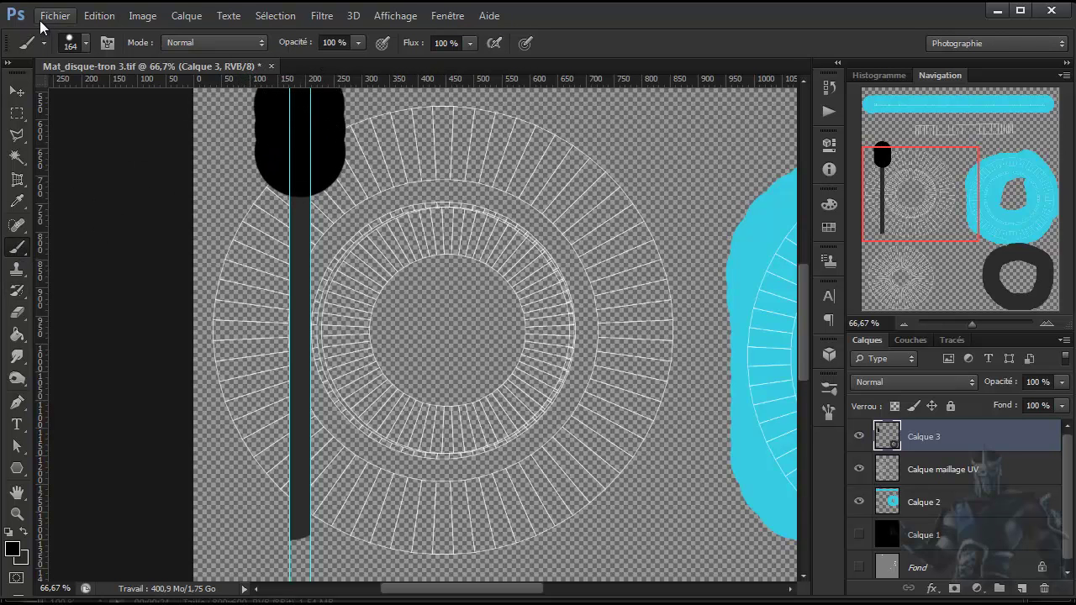
pyautogui.click(99, 15)
pyautogui.click(113, 34)
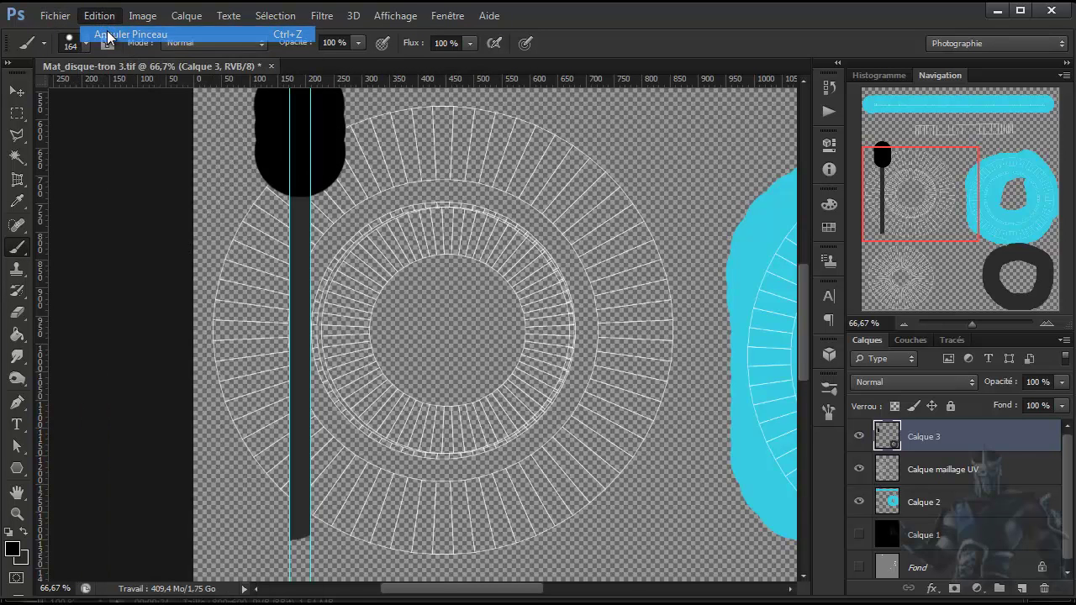
pyautogui.click(18, 114)
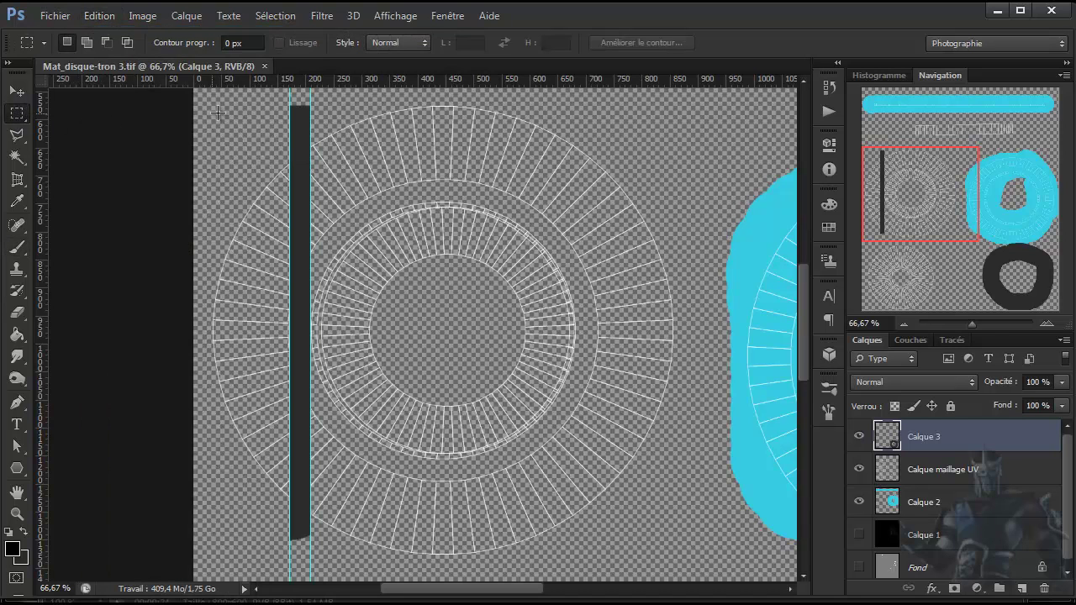
pyautogui.moveTo(289, 102); pyautogui.dragTo(313, 567)
pyautogui.click(17, 247)
pyautogui.moveTo(299, 118); pyautogui.dragTo(293, 522)
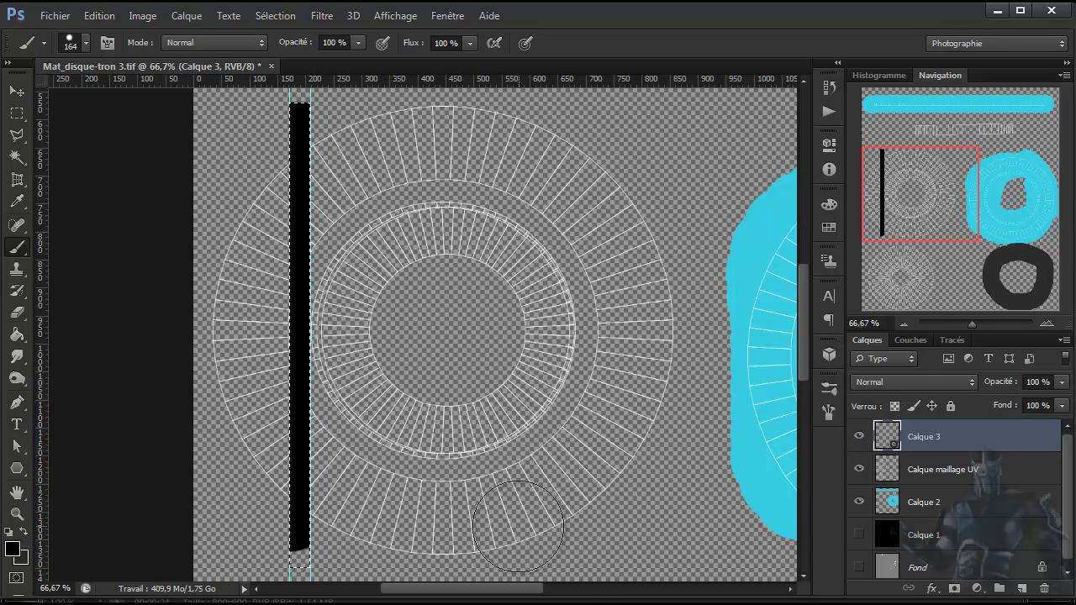
# Step: Zoom the texture out to 33.33% and deselect the black bar
pyautogui.keyDown('alt'); pyautogui.click(529, 428); pyautogui.keyUp('alt')
pyautogui.keyDown('alt'); pyautogui.click(530, 428); pyautogui.keyUp('alt')
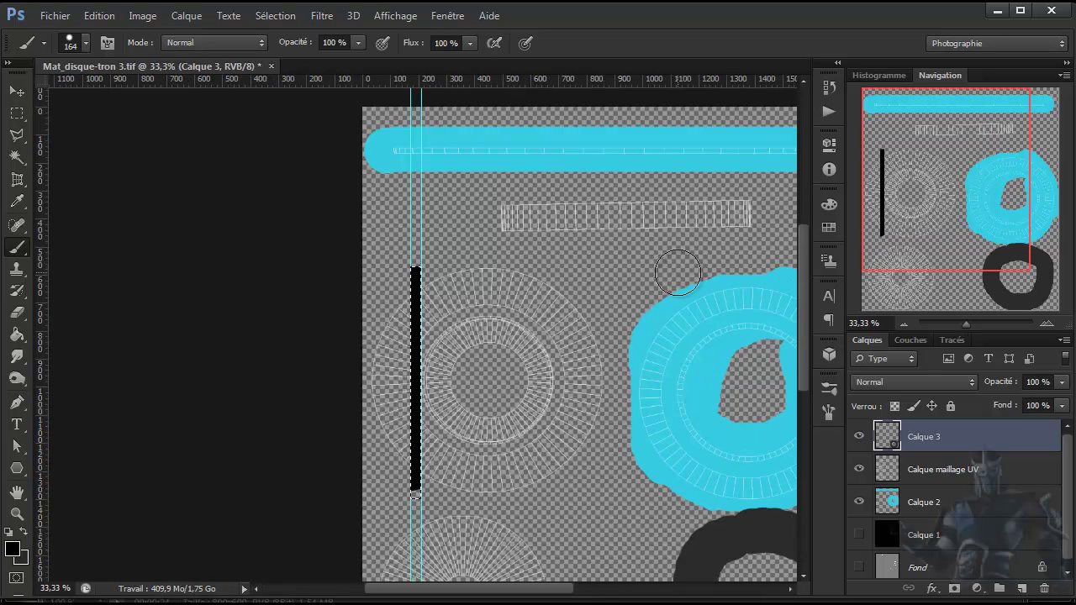
pyautogui.moveTo(528, 589); pyautogui.dragTo(600, 591)
pyautogui.moveTo(803, 341); pyautogui.dragTo(798, 400)
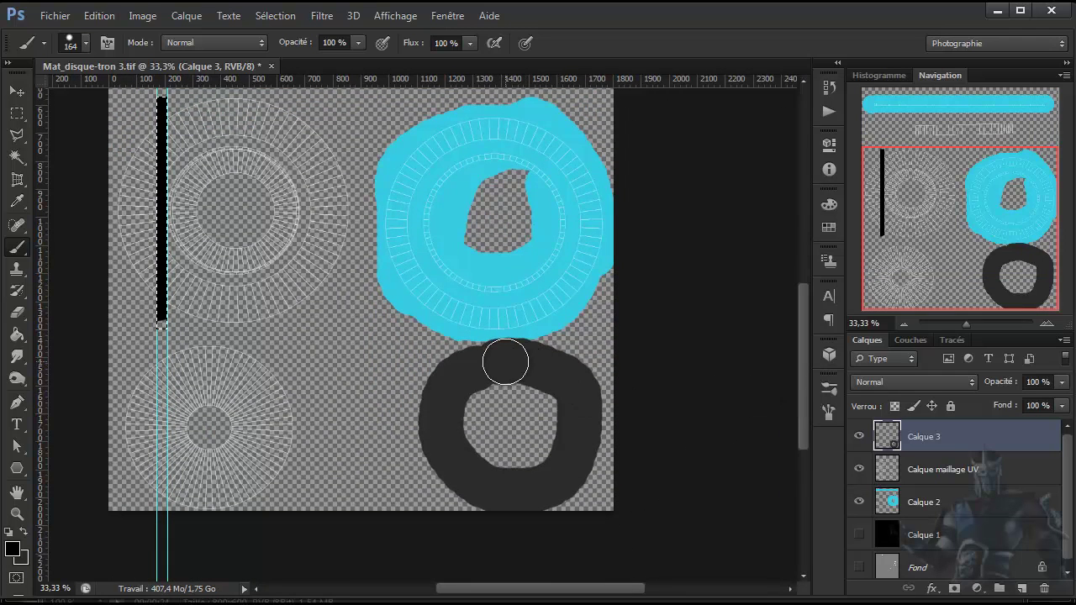
pyautogui.click(284, 16)
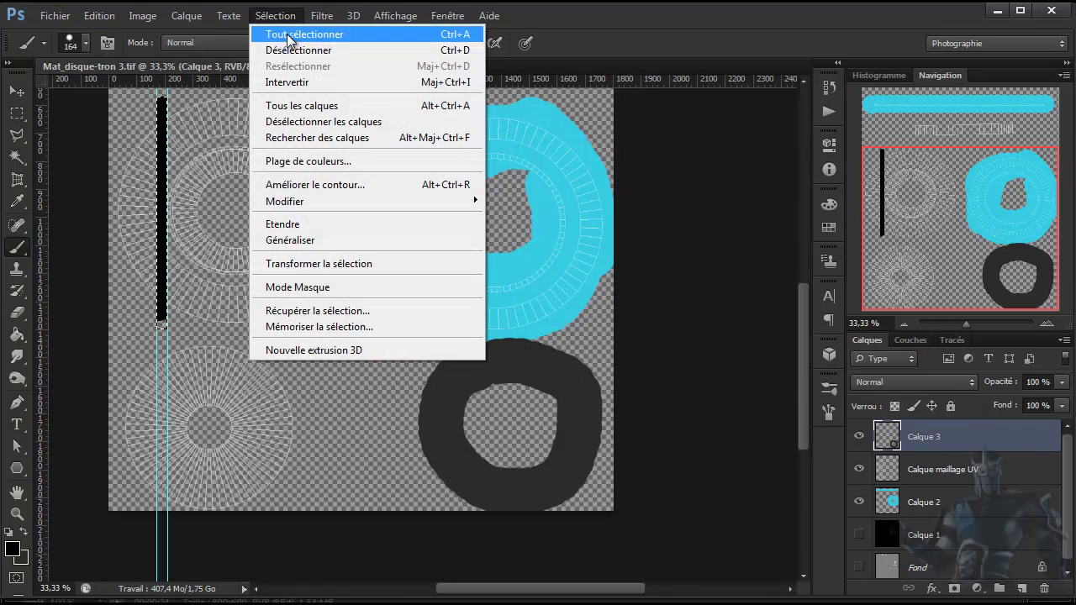
pyautogui.click(289, 49)
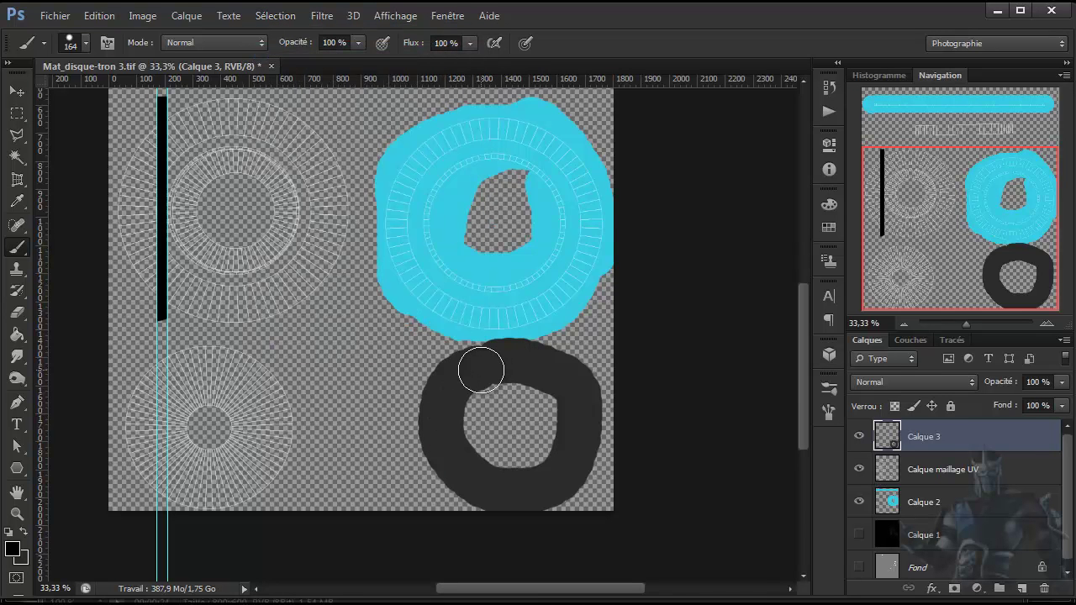
# Step: Move Calque maillage UV above Calque 3, then brush black over Calque 3's grey ring
pyautogui.moveTo(897, 490); pyautogui.dragTo(914, 427)
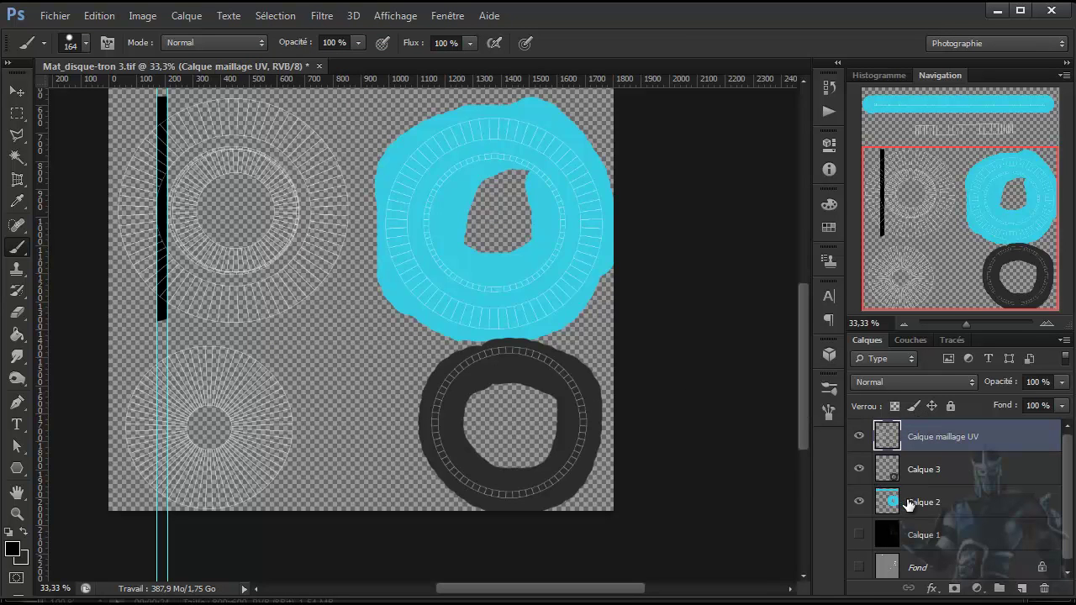
pyautogui.click(917, 470)
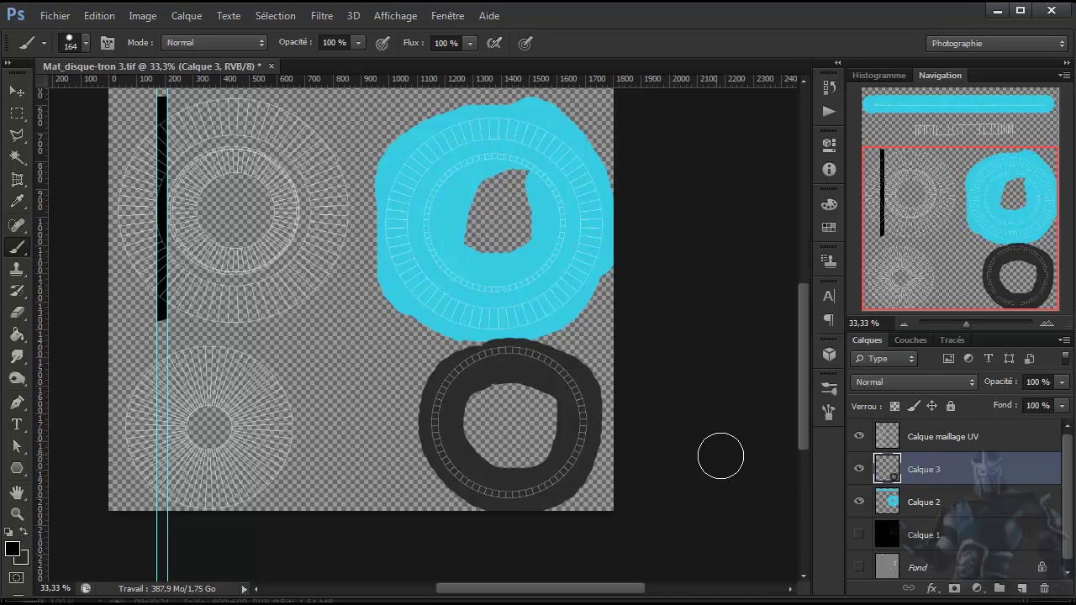
pyautogui.moveTo(538, 363)
pyautogui.mouseDown()
pyautogui.moveTo(465, 366)
pyautogui.moveTo(551, 481)
pyautogui.mouseUp()
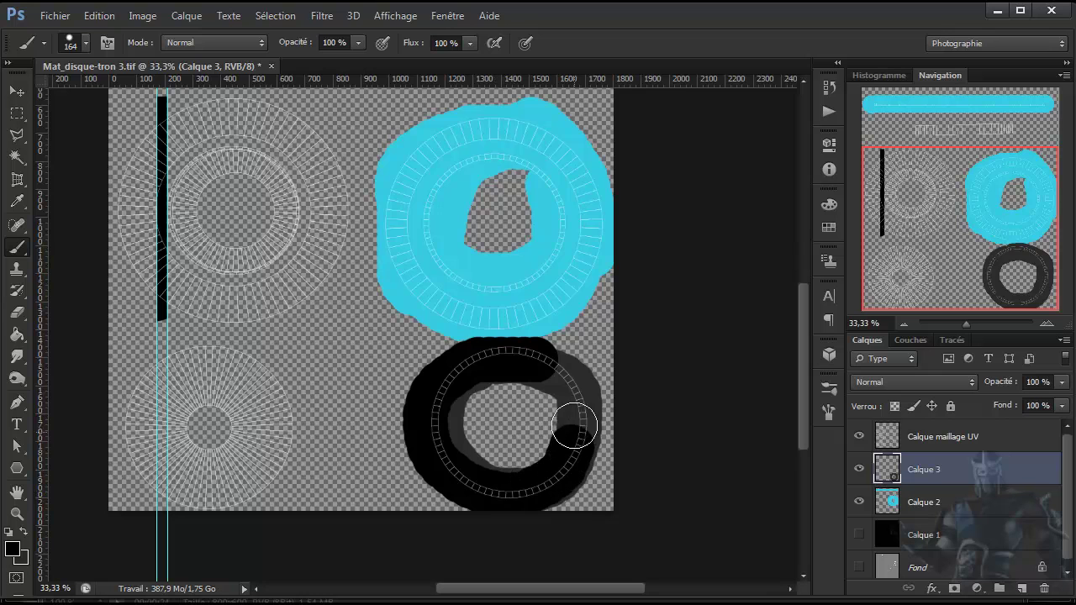
pyautogui.moveTo(552, 481); pyautogui.dragTo(550, 374)
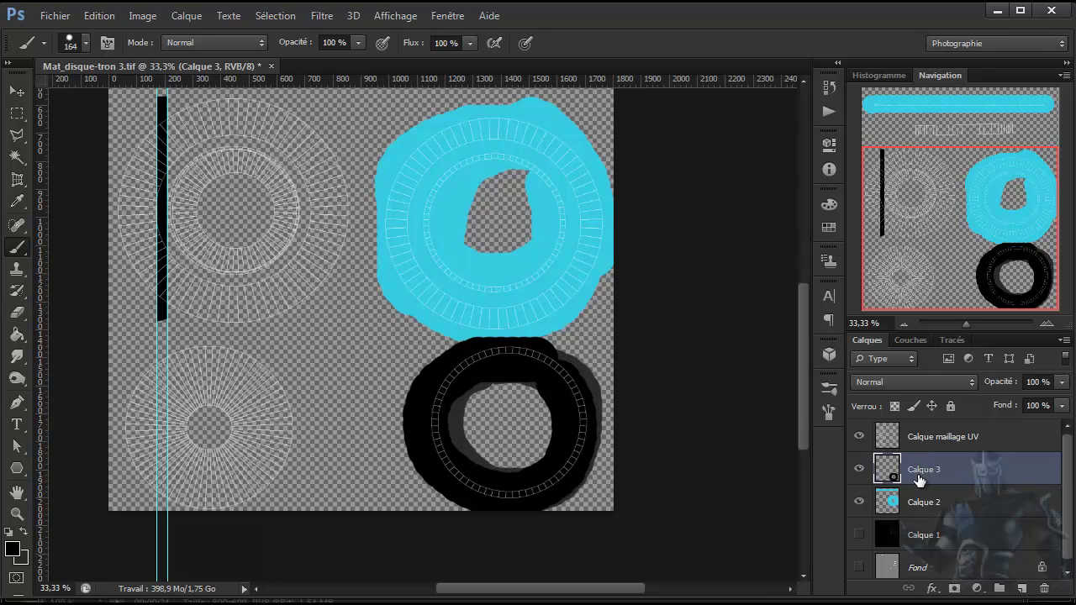
# Step: Toggle layer visibility, leaving Calque 3 and the UV wireframe hidden and Calque 1 shown
pyautogui.click(859, 470)
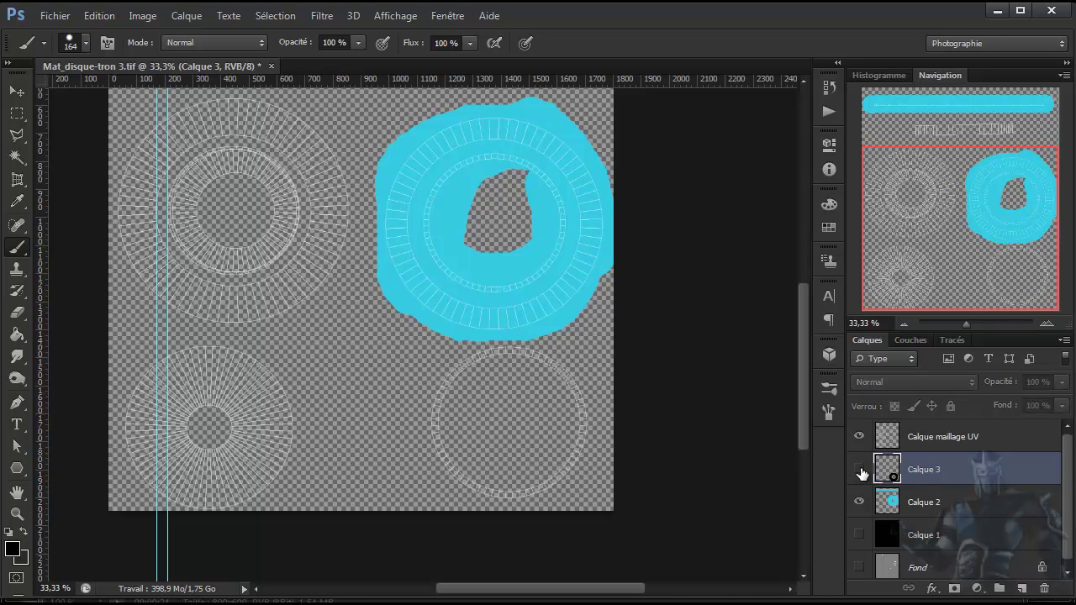
pyautogui.click(859, 469)
pyautogui.click(858, 503)
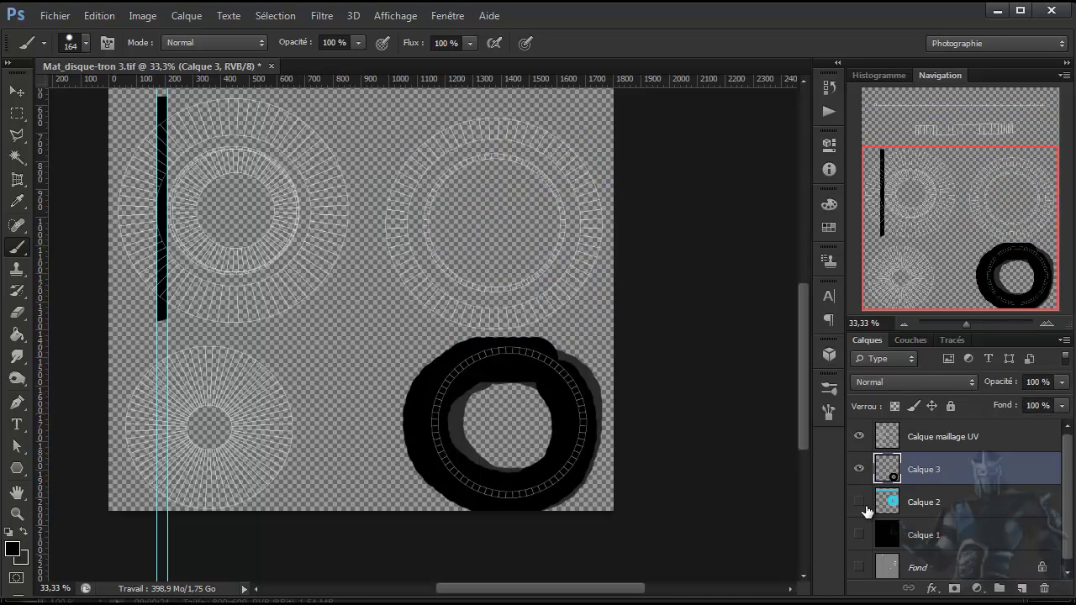
pyautogui.click(858, 502)
pyautogui.click(858, 470)
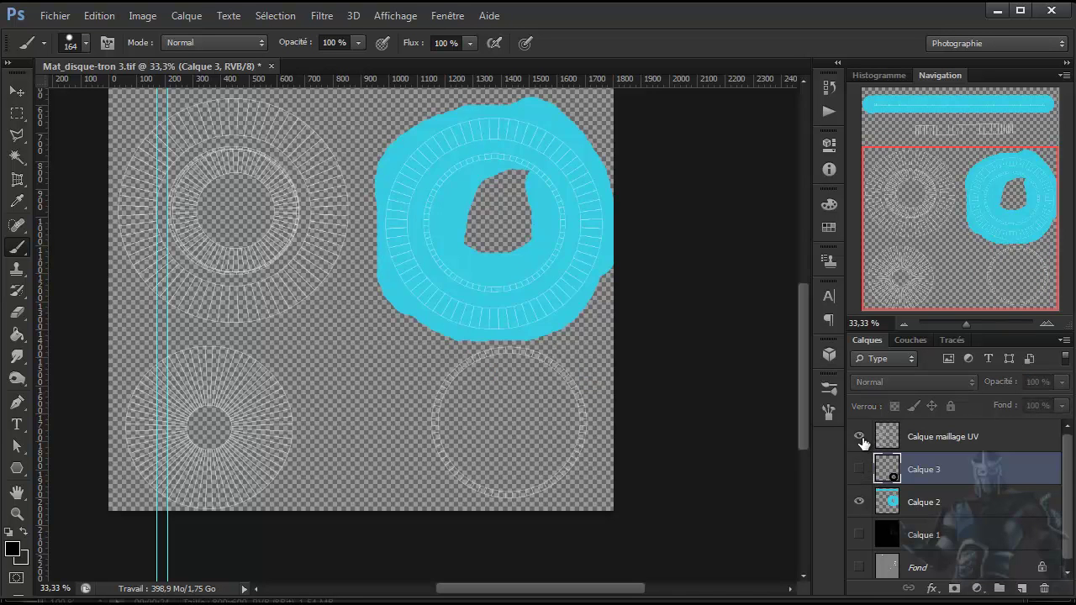
pyautogui.click(858, 436)
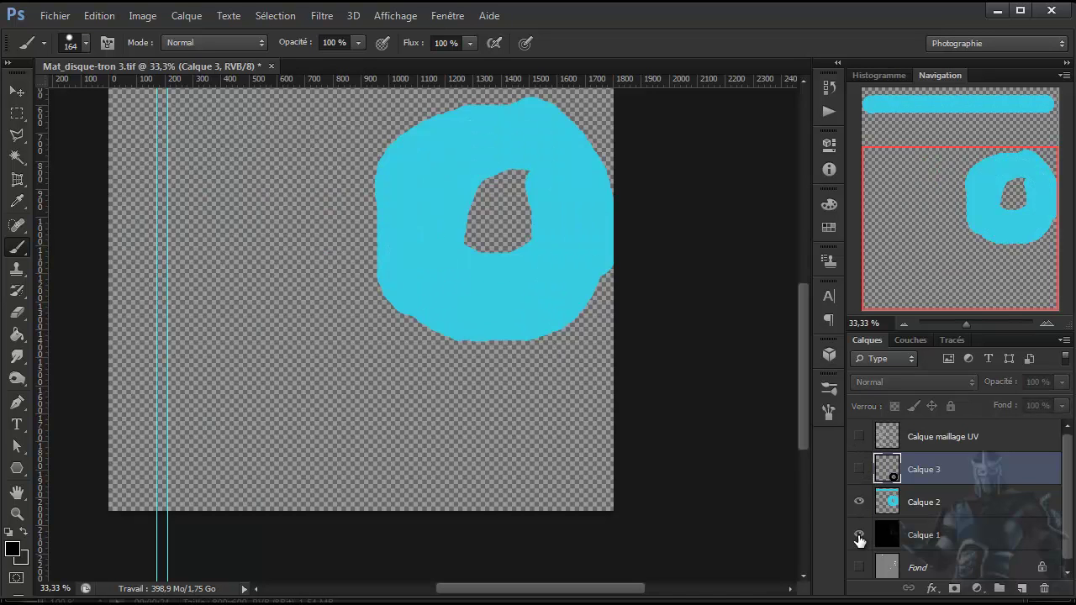
pyautogui.click(858, 536)
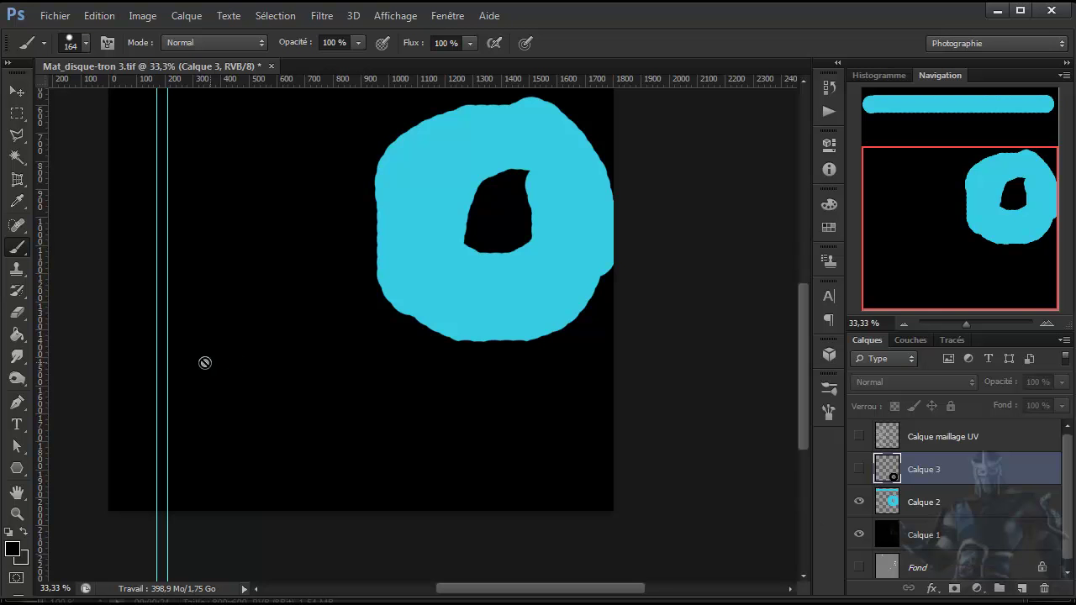
# Step: Paint-bucket fill Calque 1 with the current dark grey after selecting that layer
pyautogui.click(23, 557)
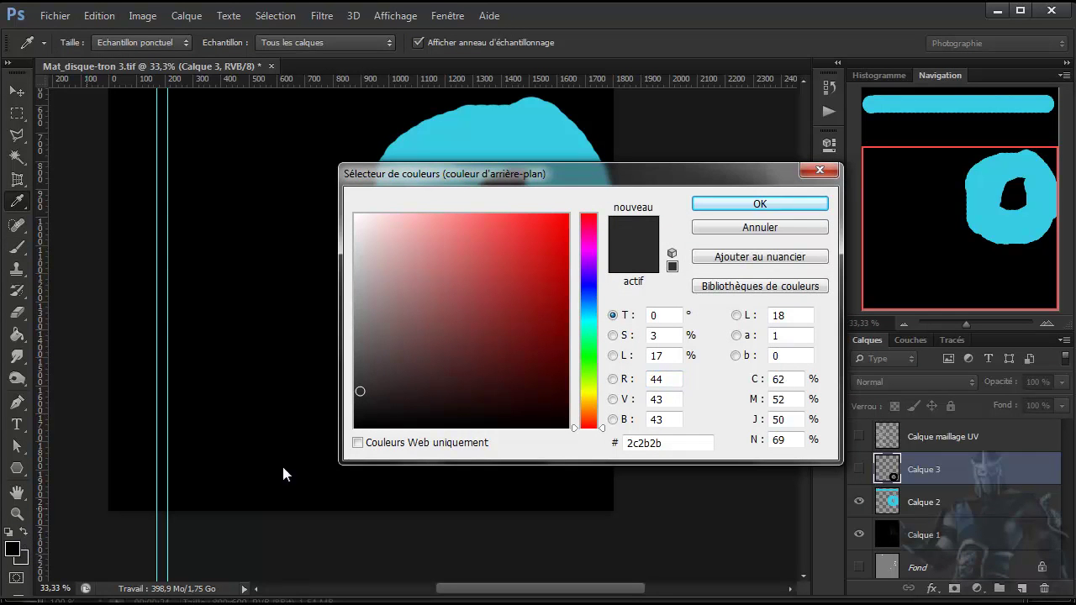
pyautogui.click(714, 202)
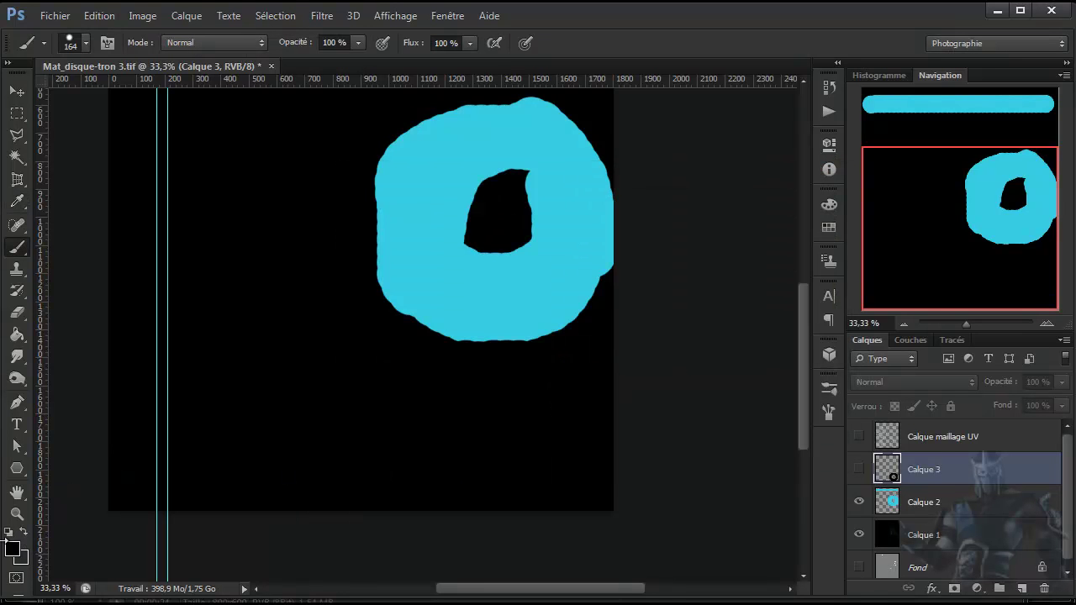
pyautogui.click(14, 548)
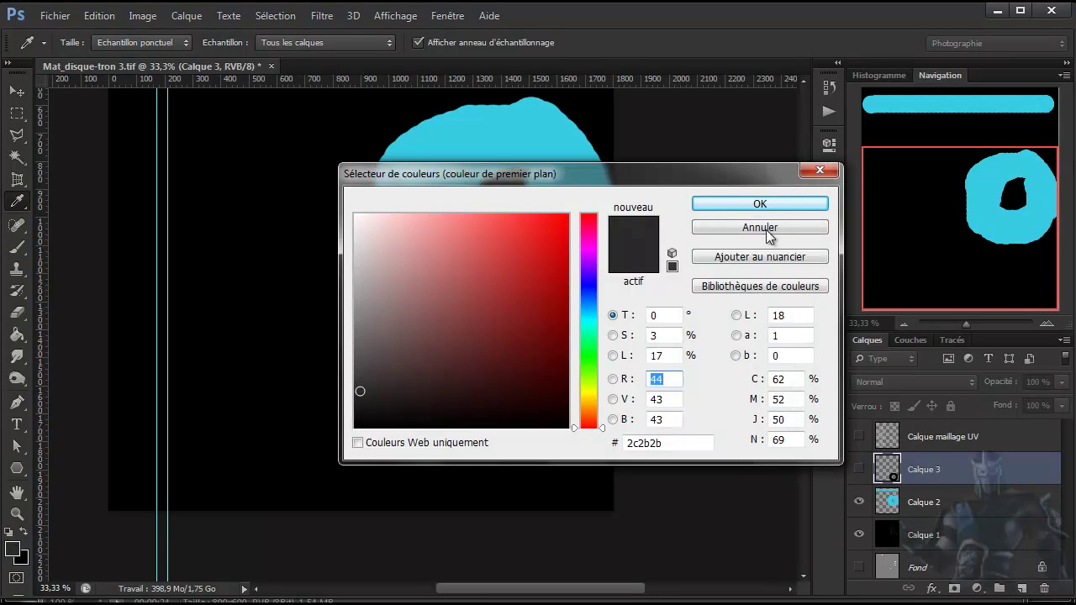
pyautogui.click(820, 171)
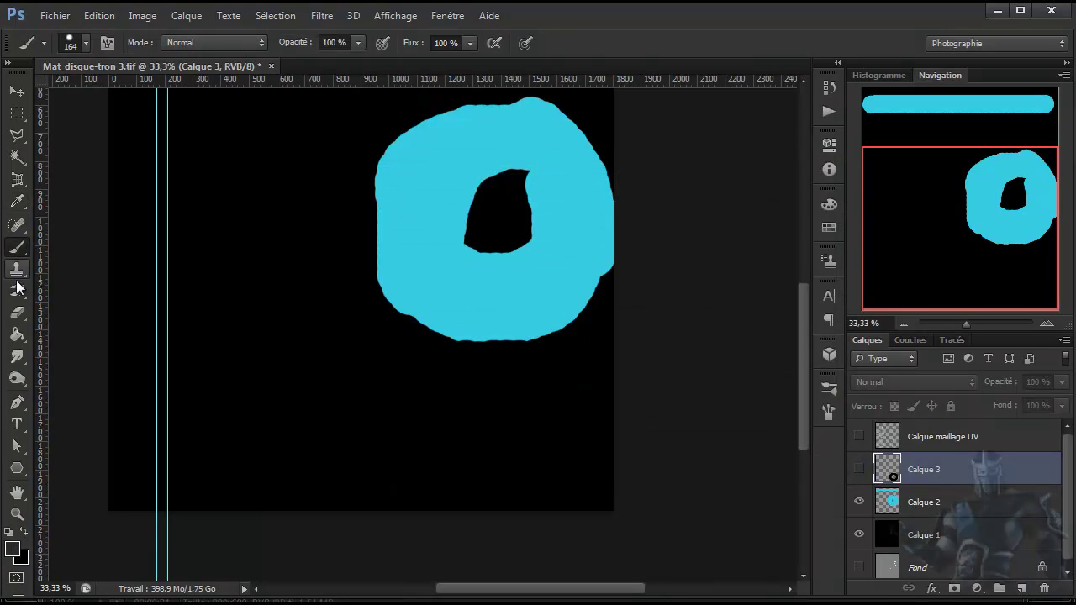
pyautogui.click(17, 333)
pyautogui.click(115, 288)
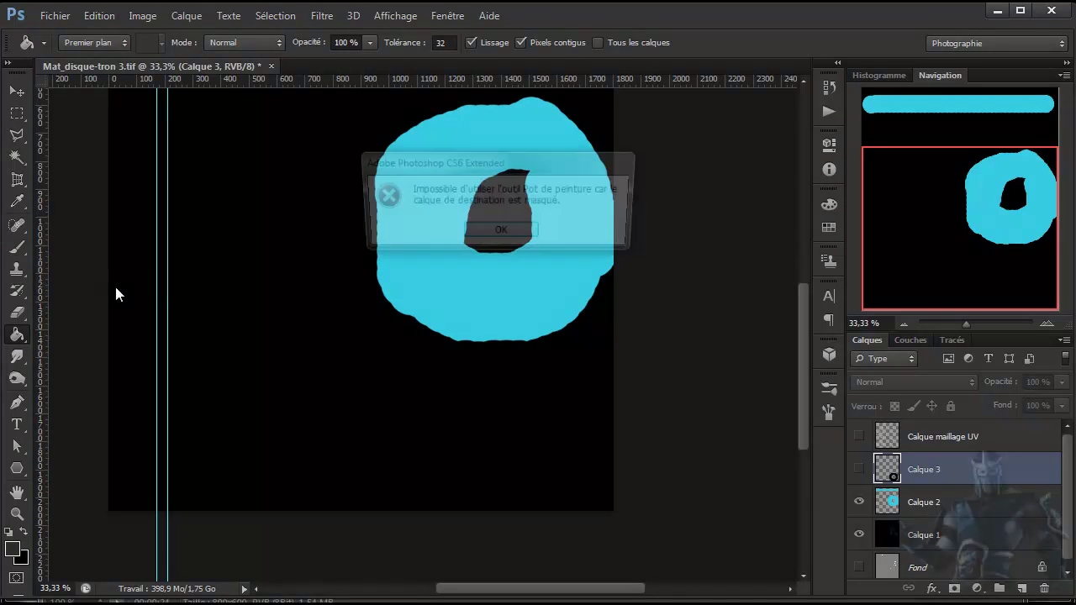
pyautogui.click(500, 233)
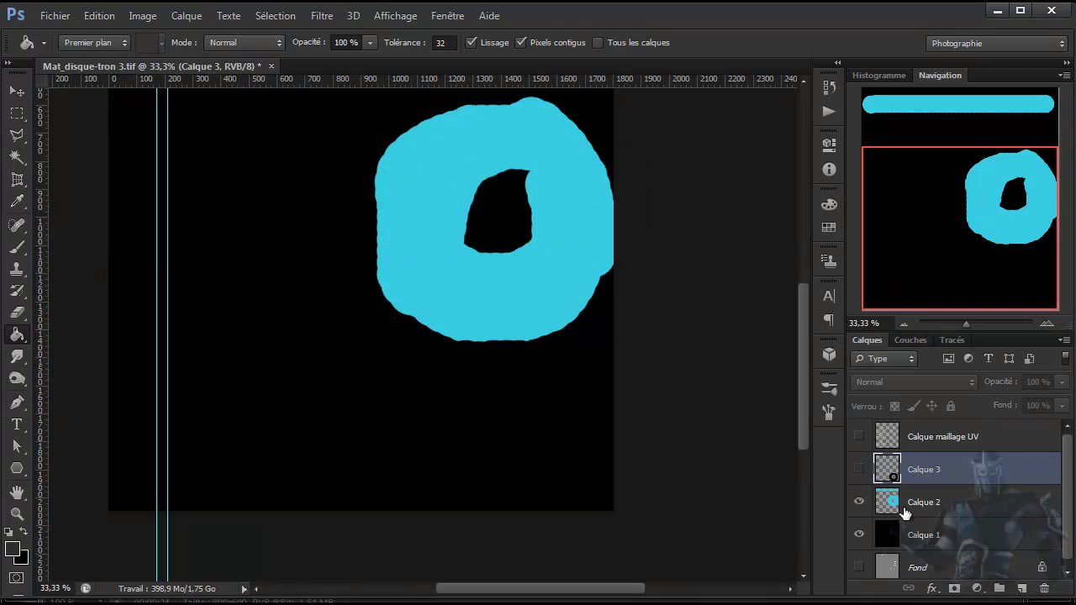
pyautogui.click(914, 536)
pyautogui.click(309, 355)
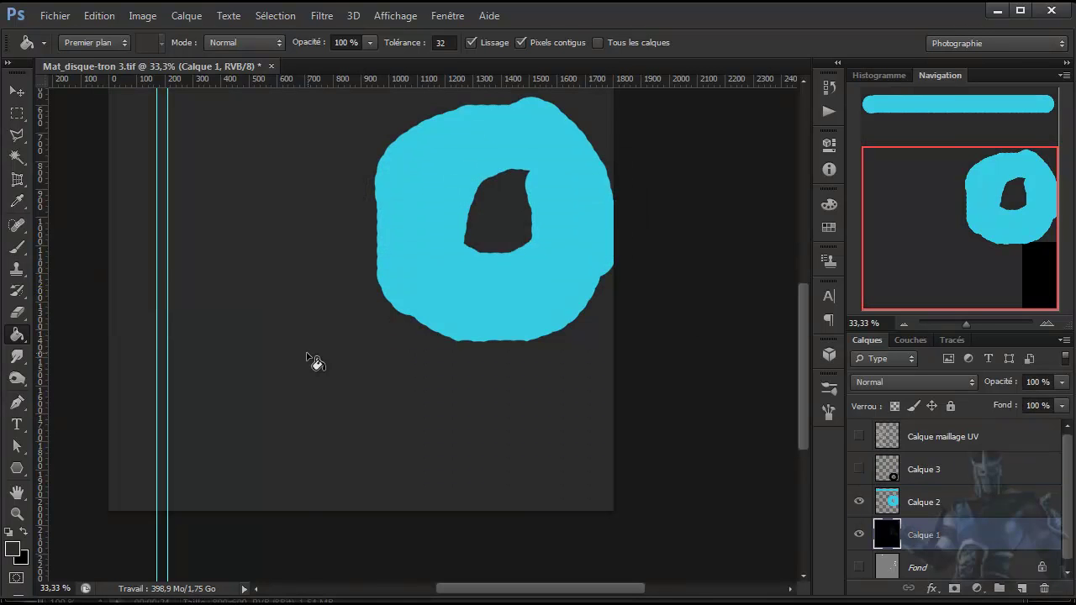
# Step: Change the foreground to near-black #1d1c1c and refill Calque 1 with it
pyautogui.click(13, 549)
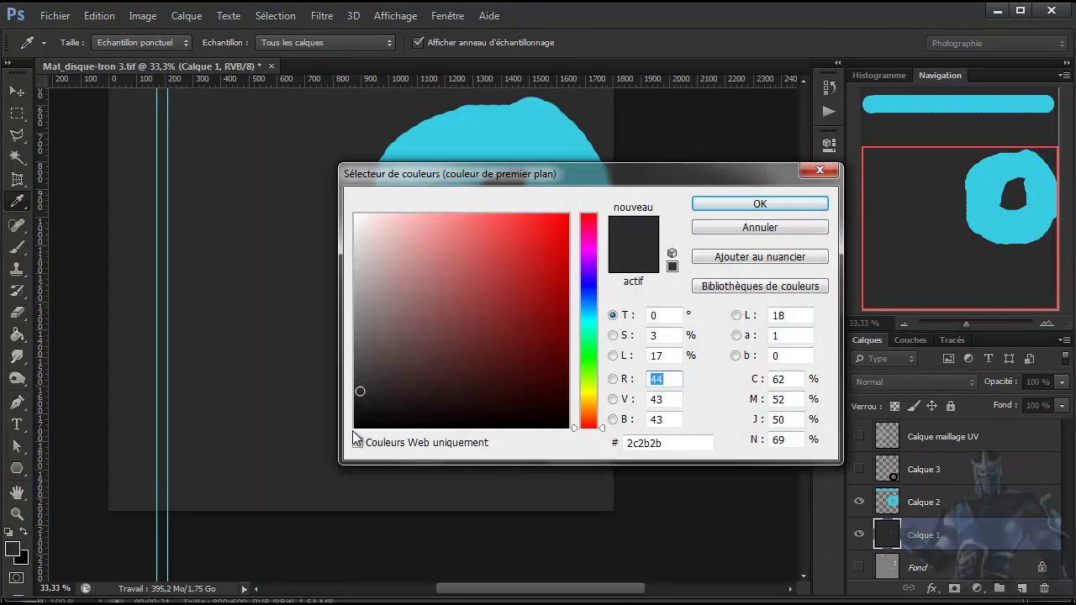
pyautogui.click(358, 400)
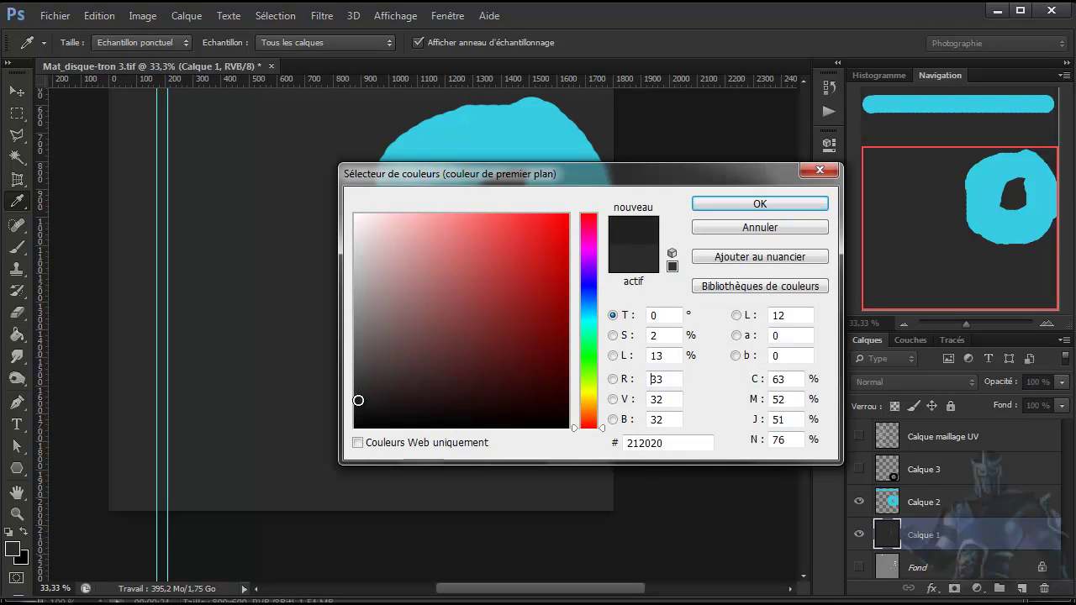
pyautogui.click(359, 404)
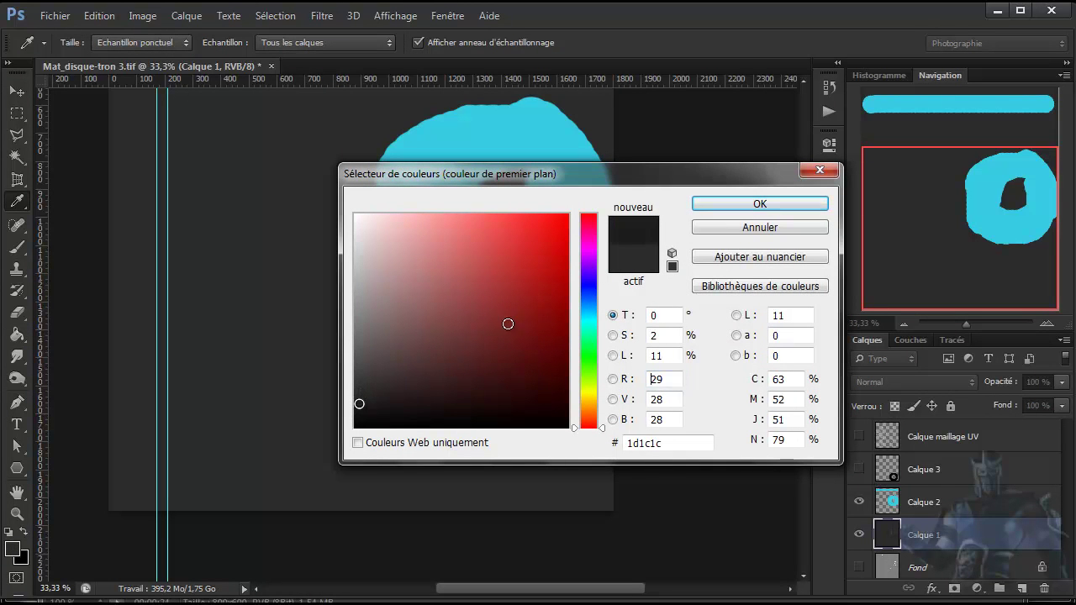
pyautogui.click(751, 204)
pyautogui.press('g')
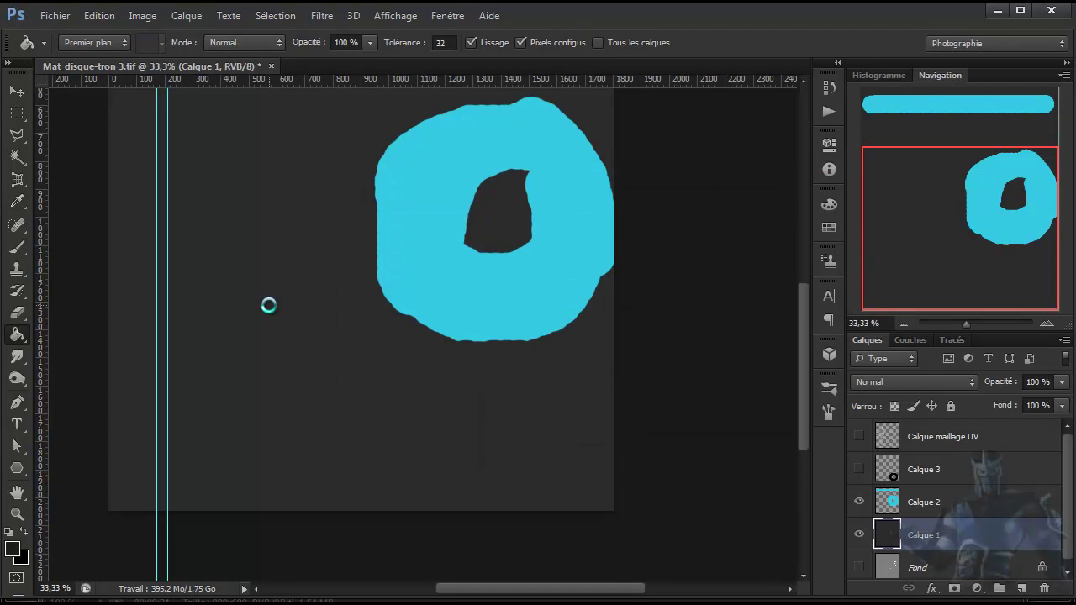
pyautogui.click(269, 309)
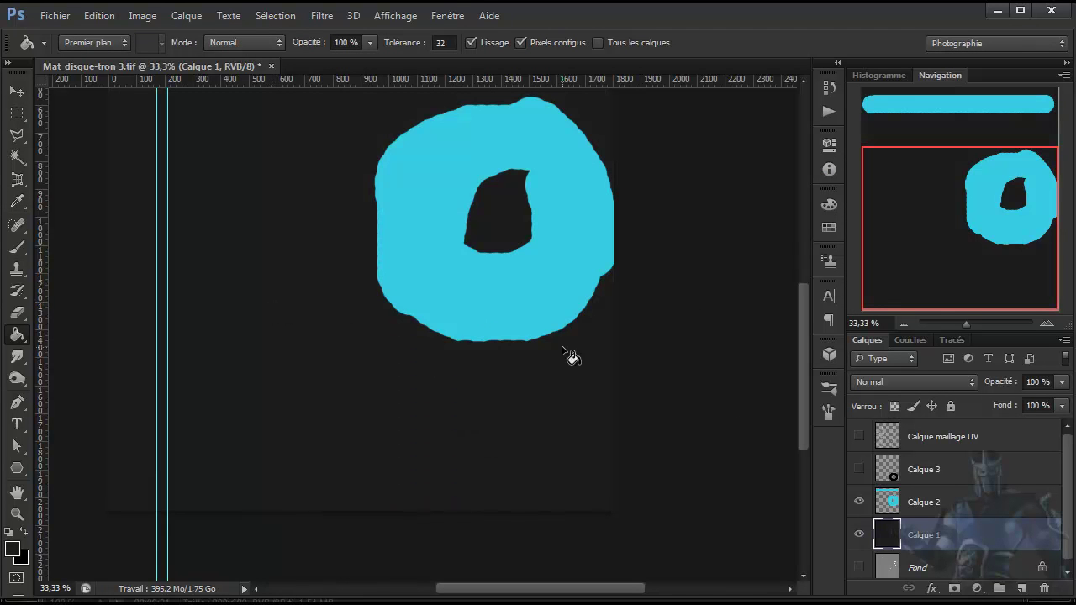
pyautogui.click(857, 469)
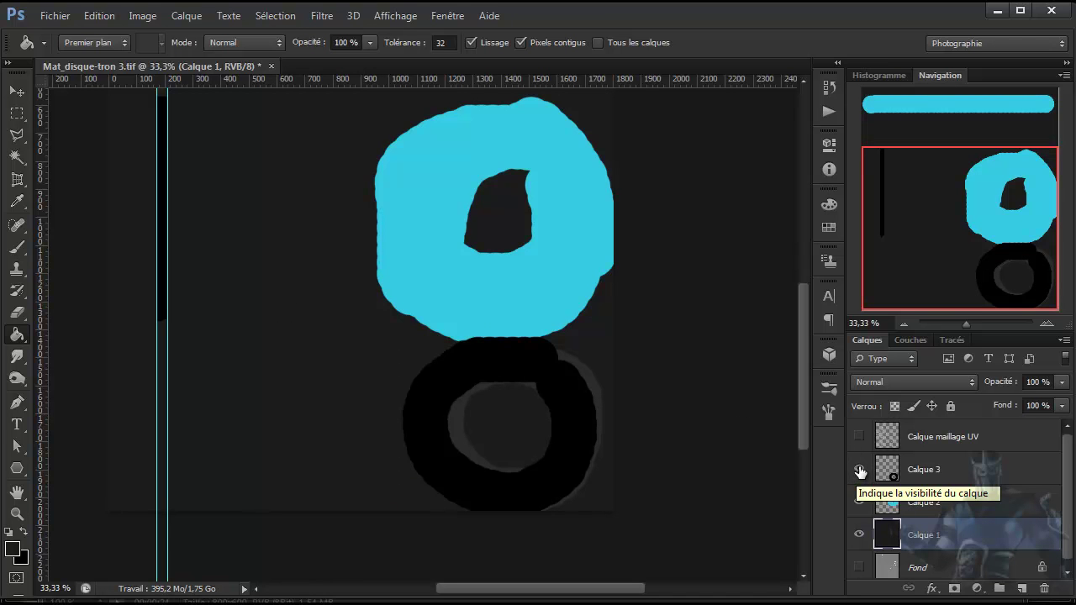
pyautogui.click(858, 469)
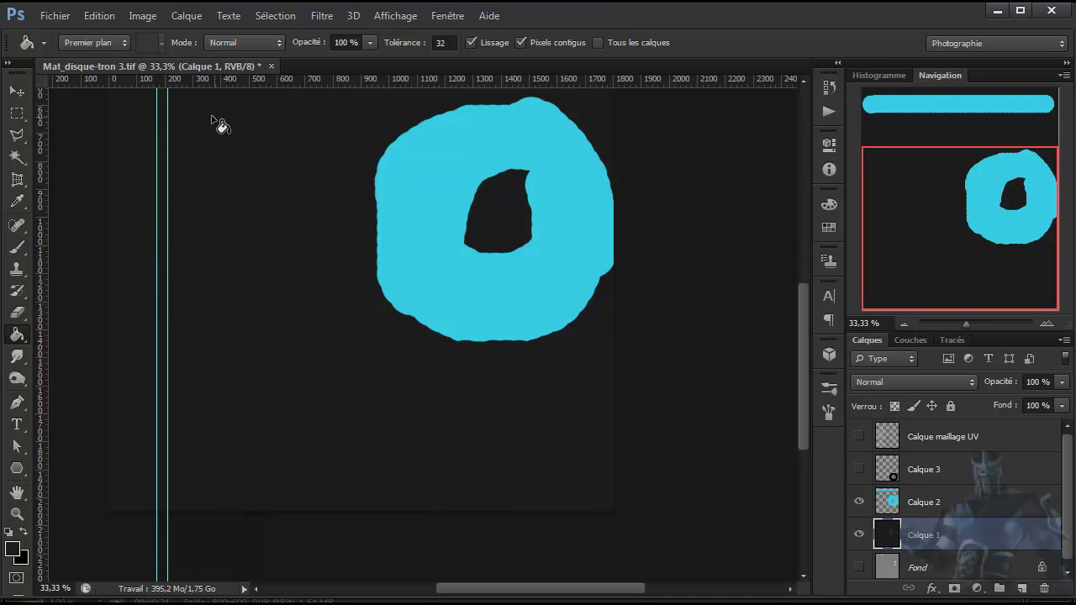
# Step: Drag the leftmost vertical guide off the canvas and move the other to the left edge
pyautogui.press('v')
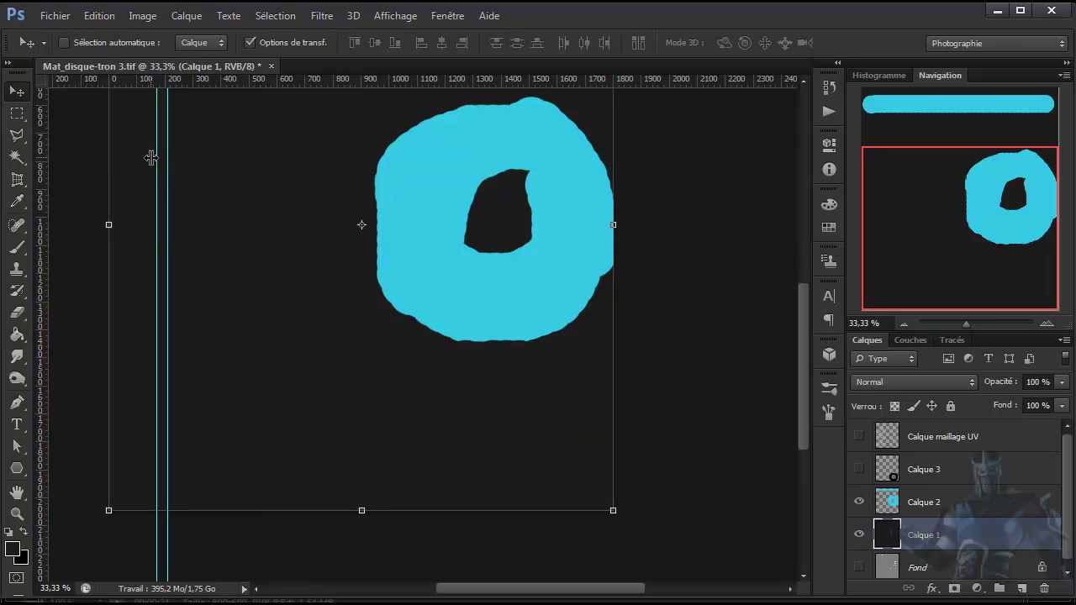
pyautogui.moveTo(157, 184); pyautogui.dragTo(37, 160)
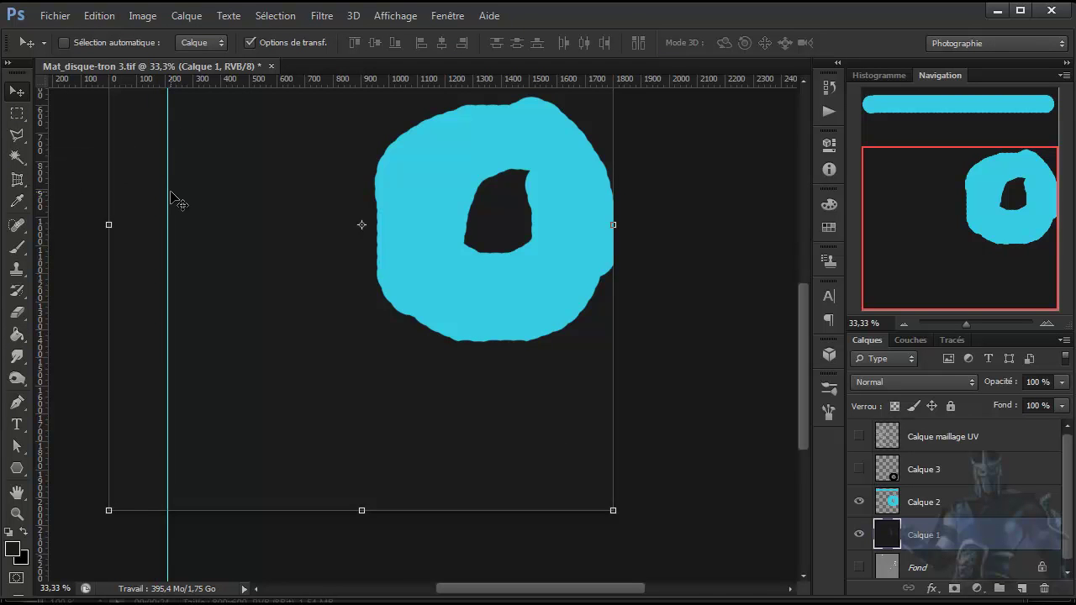
pyautogui.moveTo(169, 200); pyautogui.dragTo(63, 211)
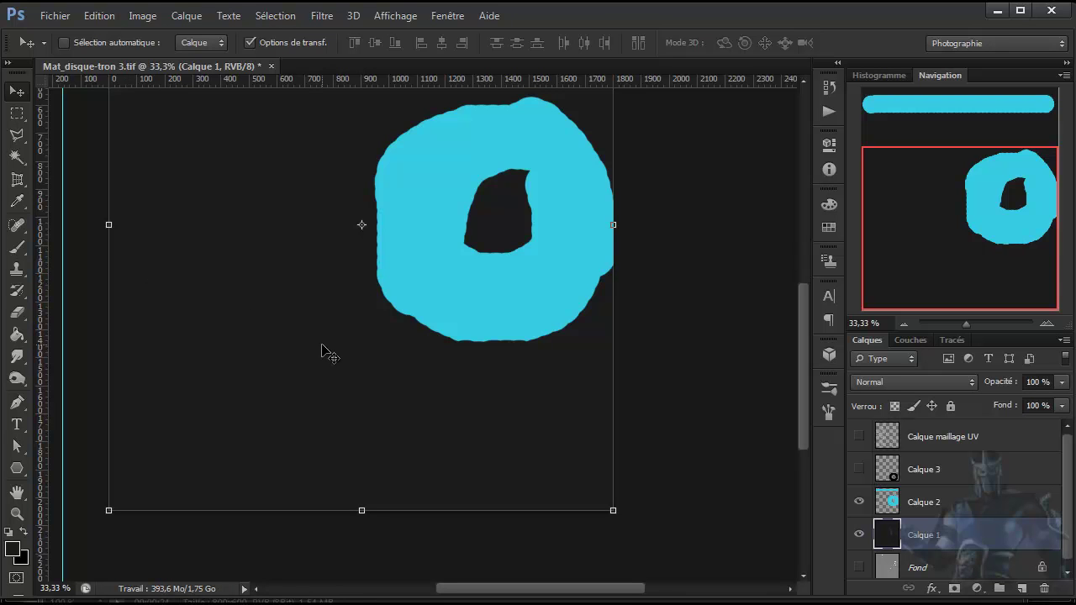
pyautogui.moveTo(807, 347); pyautogui.dragTo(801, 309)
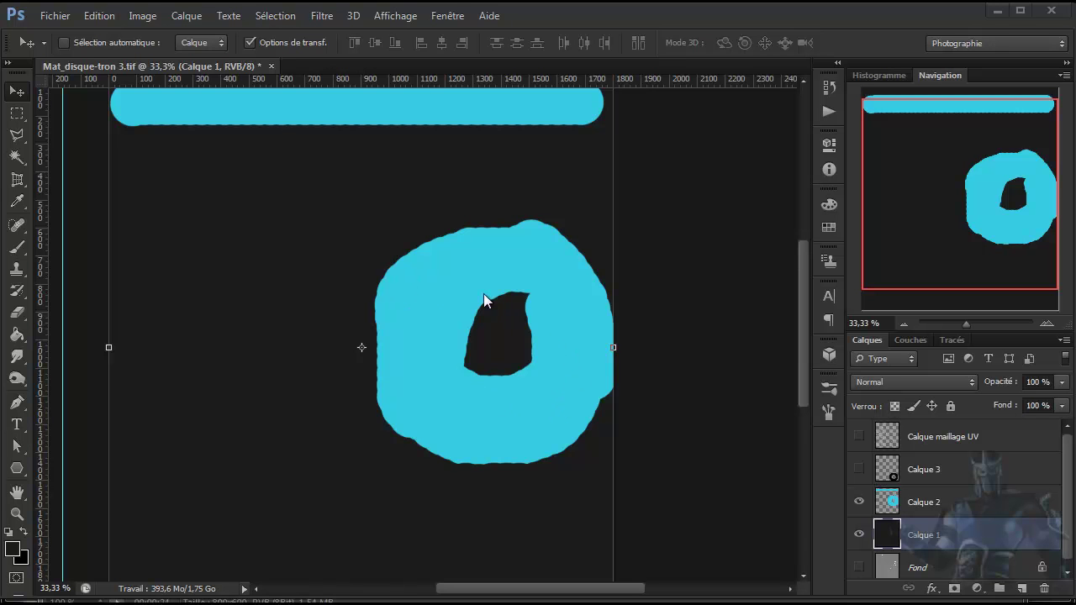
# Step: Save the texture as a TIFF over Mat_disque-tron.tif, confirming the replacement
pyautogui.click(59, 16)
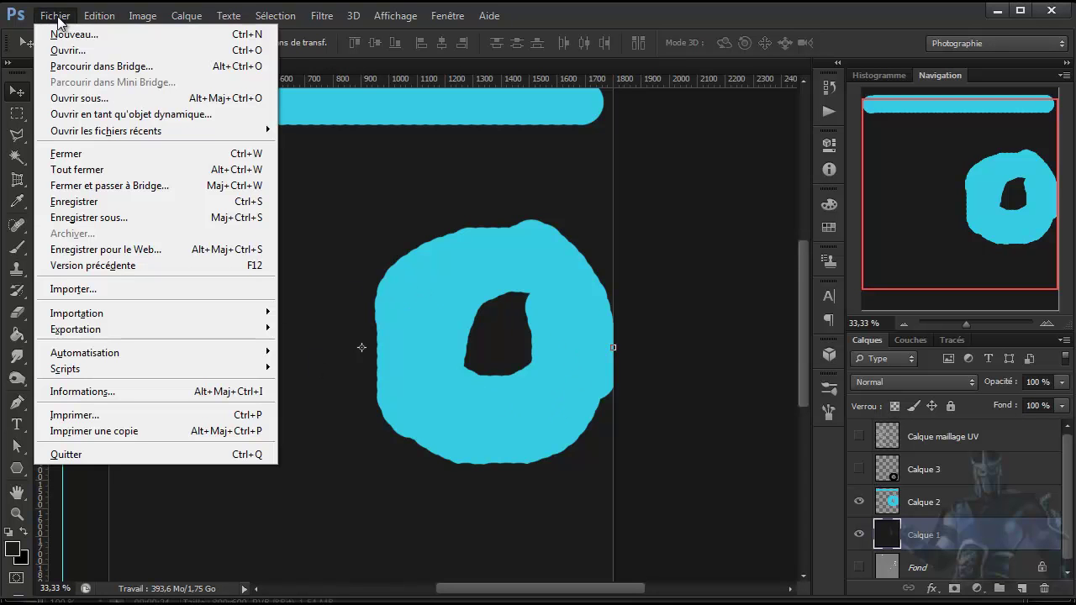
pyautogui.click(72, 216)
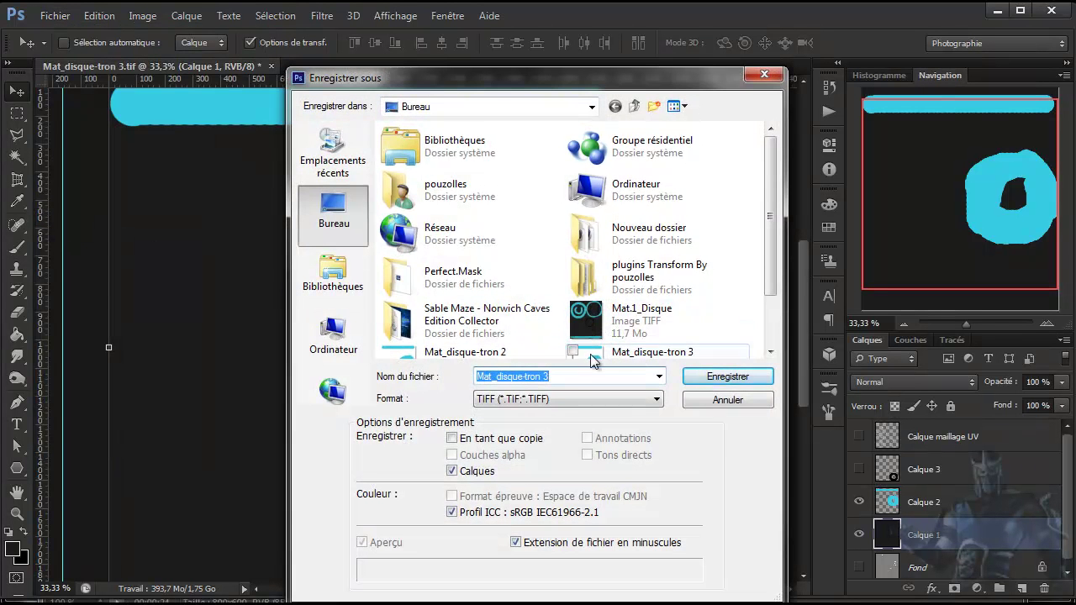
pyautogui.moveTo(772, 267); pyautogui.dragTo(764, 319)
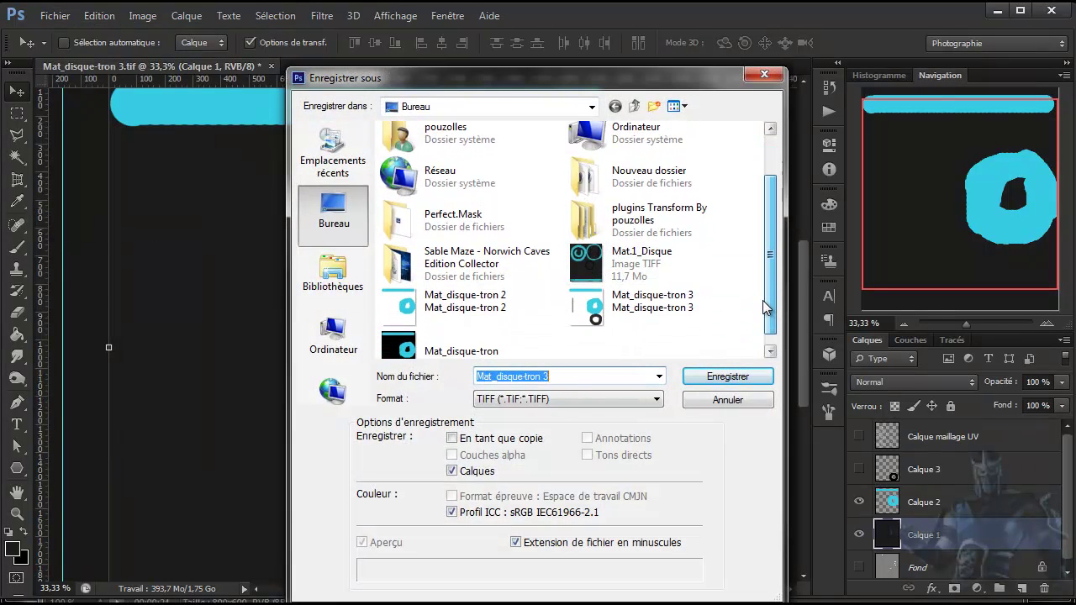
pyautogui.doubleClick(400, 337)
pyautogui.click(459, 235)
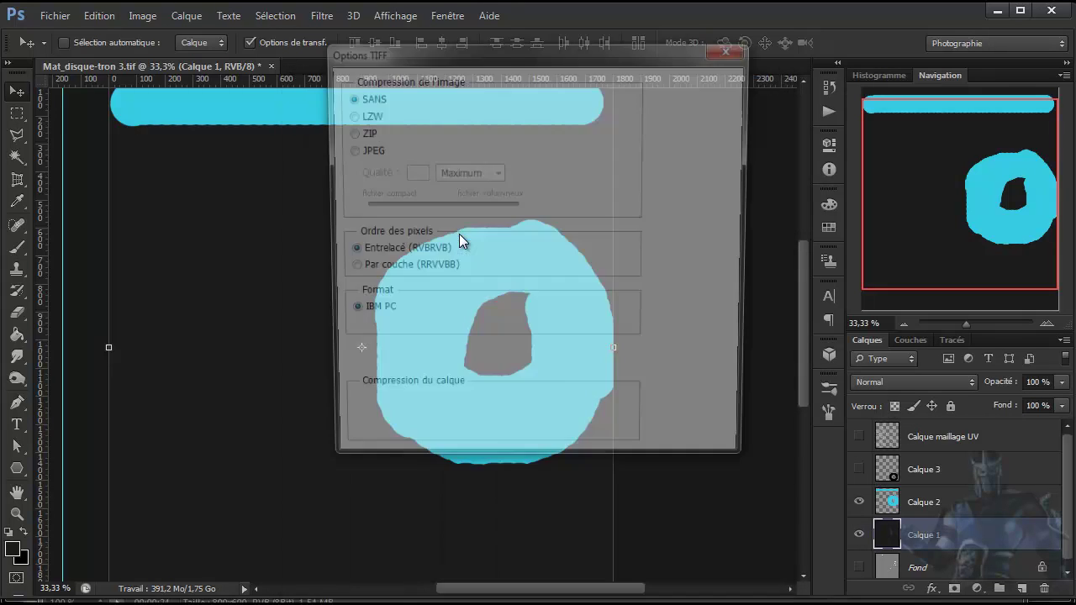
pyautogui.click(699, 87)
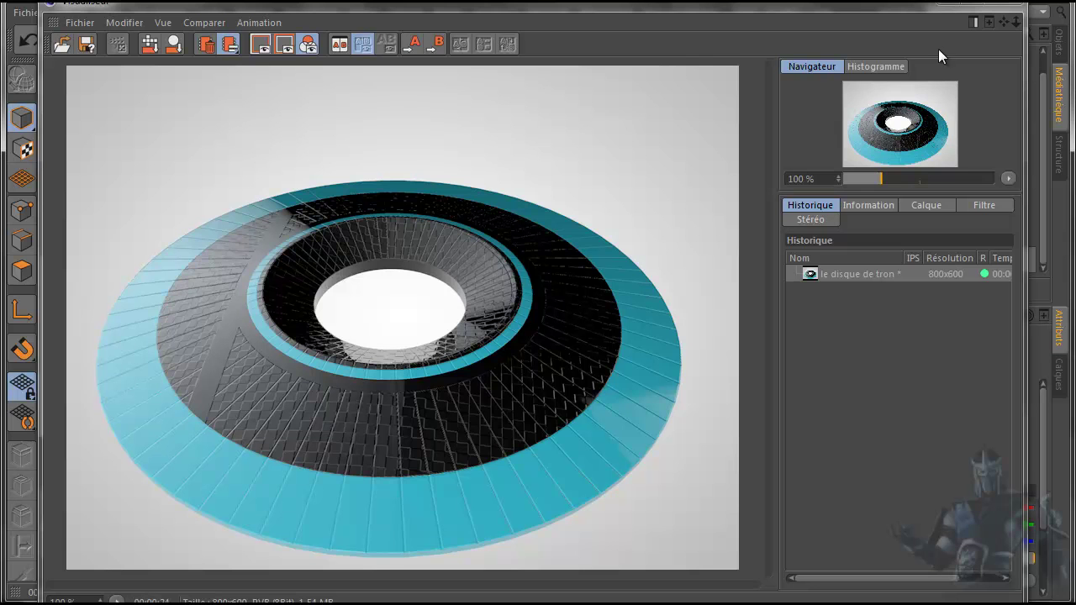
# Step: Load Mat_disque-tron into Mat's colour channel as project copy Mat_disque-tron_2.tif, then check relief
pyautogui.click(1006, 5)
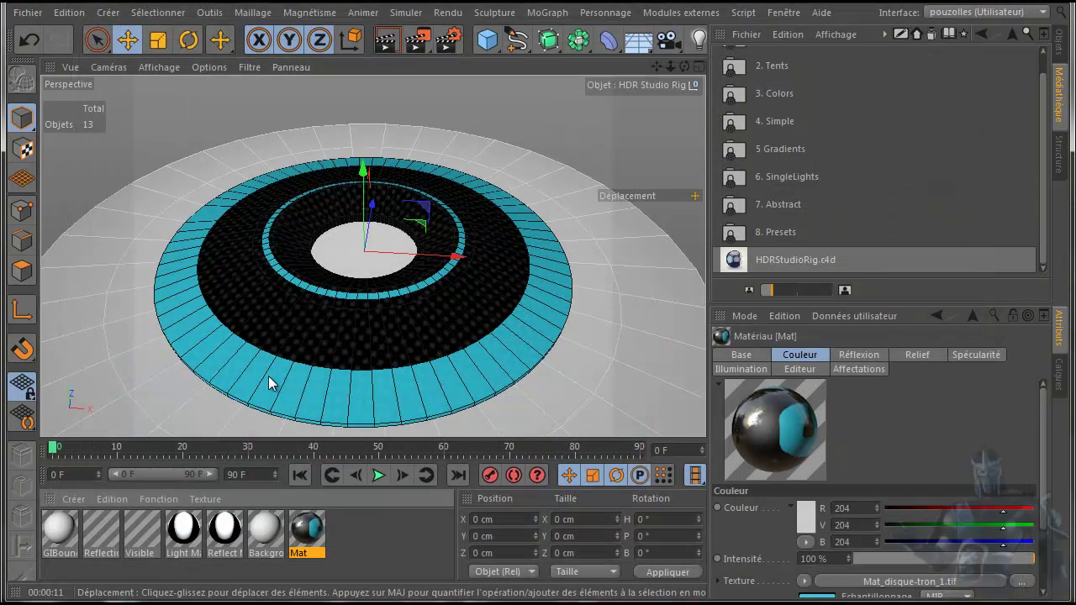
pyautogui.doubleClick(308, 528)
pyautogui.click(293, 202)
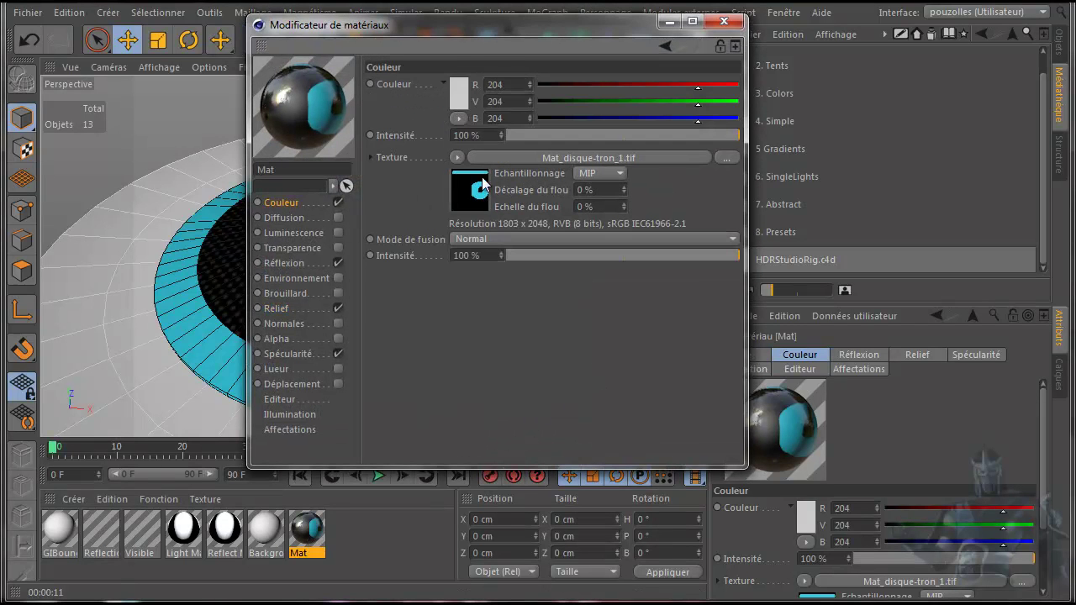
pyautogui.click(460, 161)
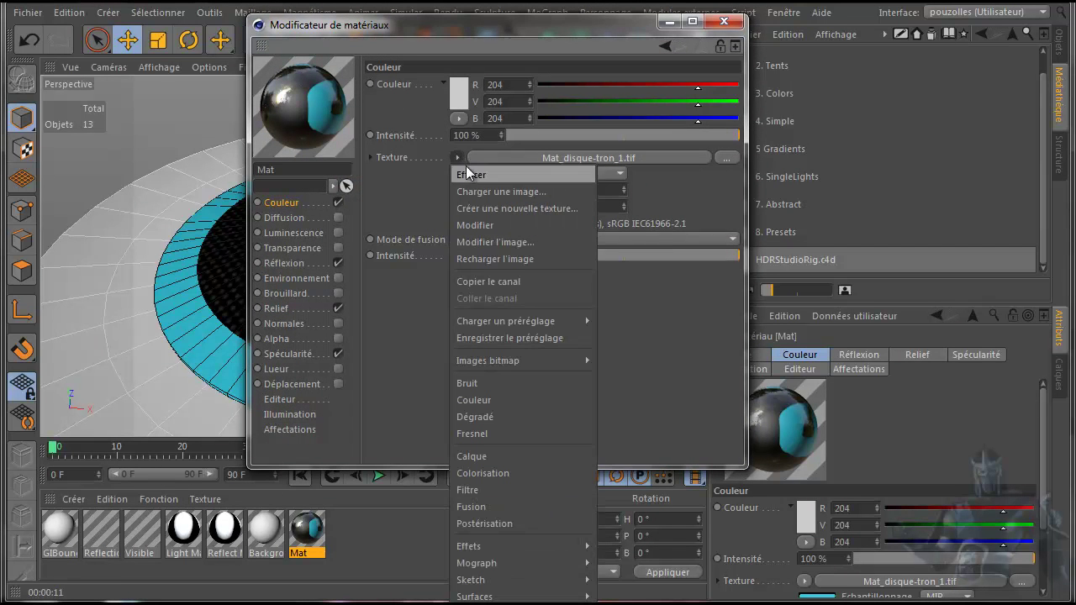
pyautogui.click(475, 193)
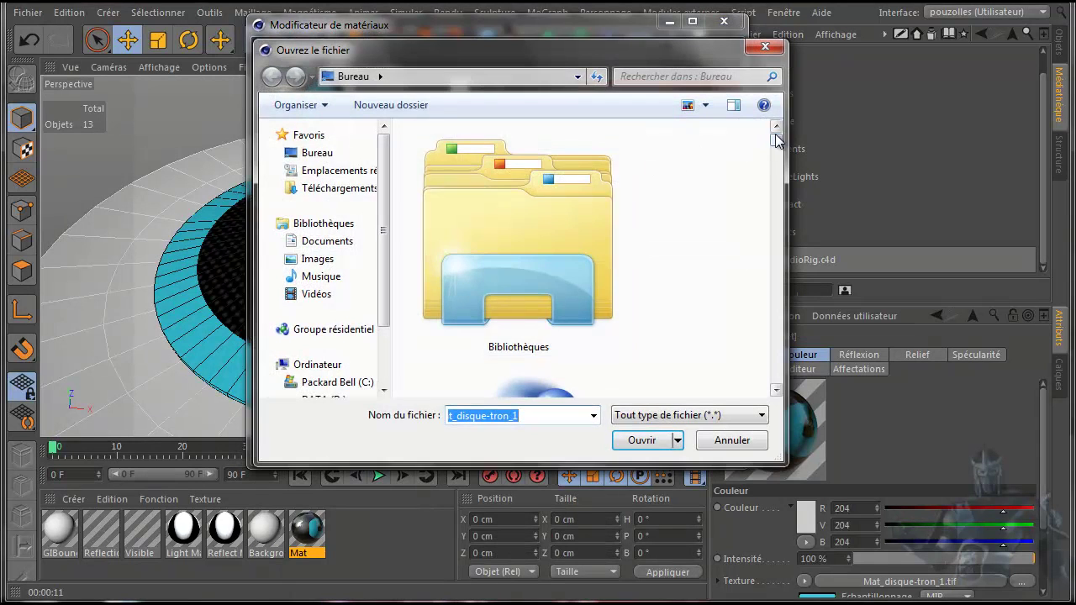
pyautogui.click(776, 156)
pyautogui.moveTo(776, 157); pyautogui.dragTo(762, 361)
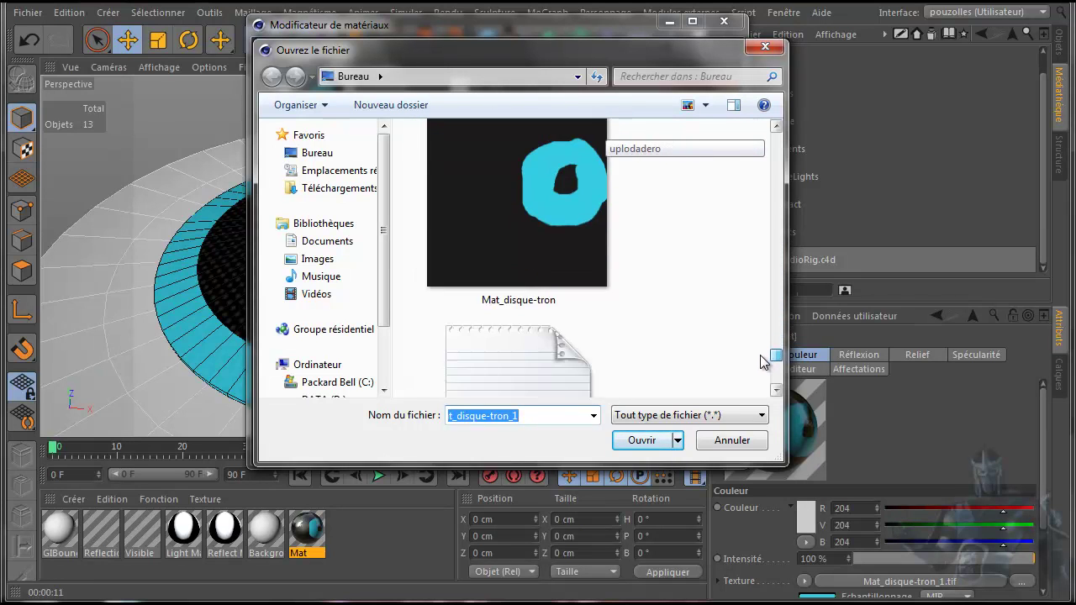
pyautogui.doubleClick(506, 215)
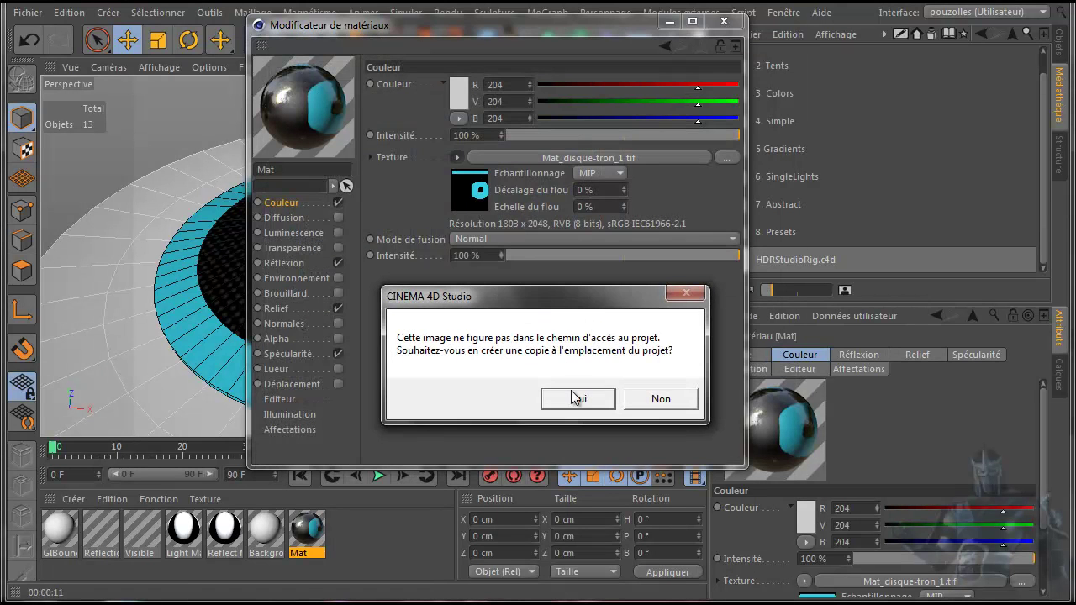
pyautogui.click(575, 398)
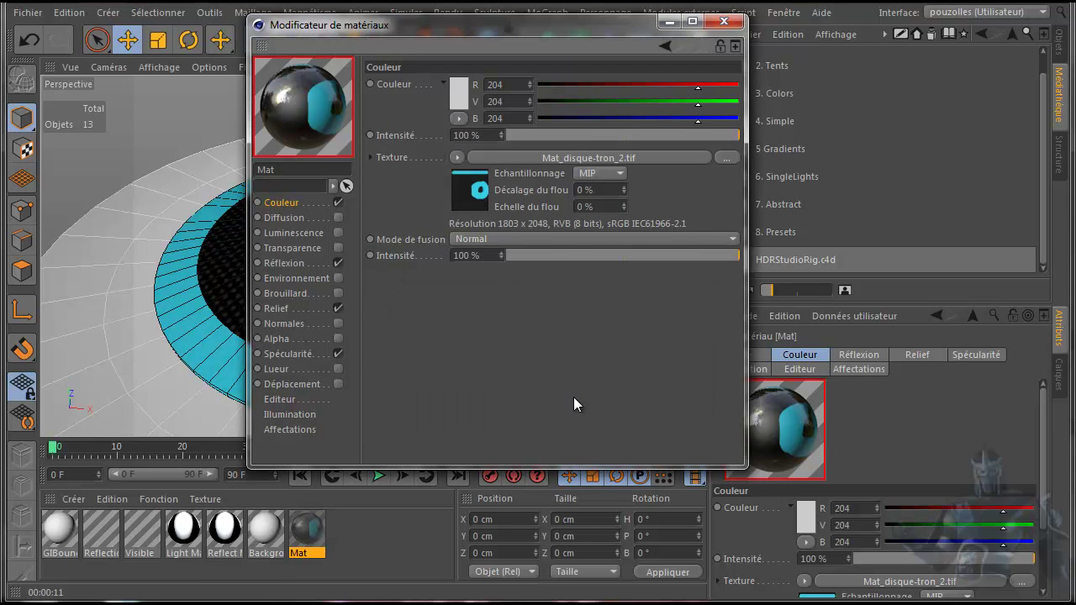
pyautogui.click(337, 307)
pyautogui.click(305, 307)
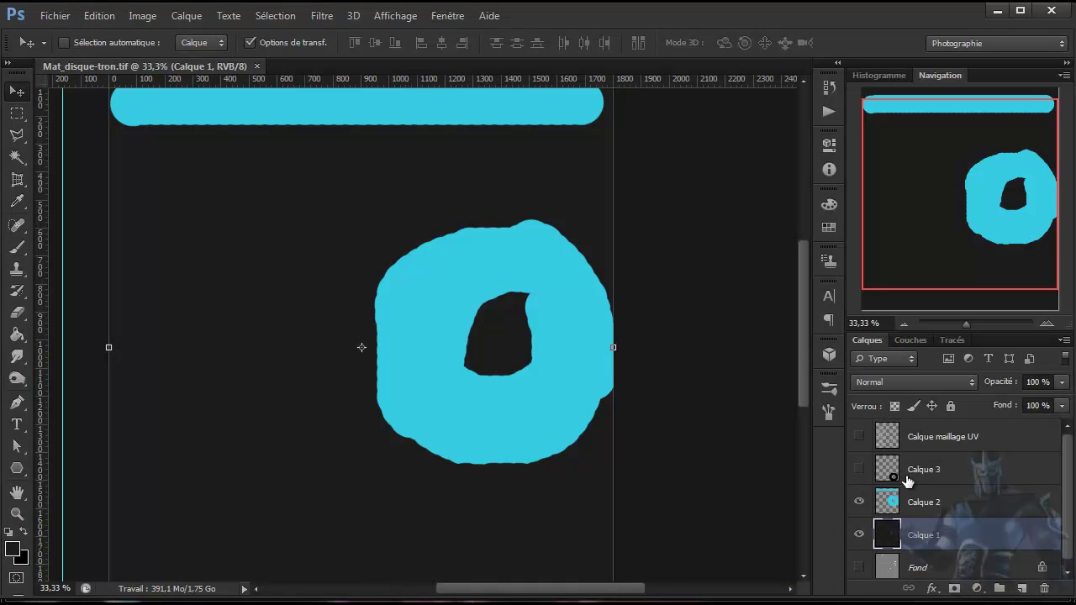
# Step: Show Calque 3 and hide Calque 1 and the cyan Calque 2
pyautogui.click(858, 469)
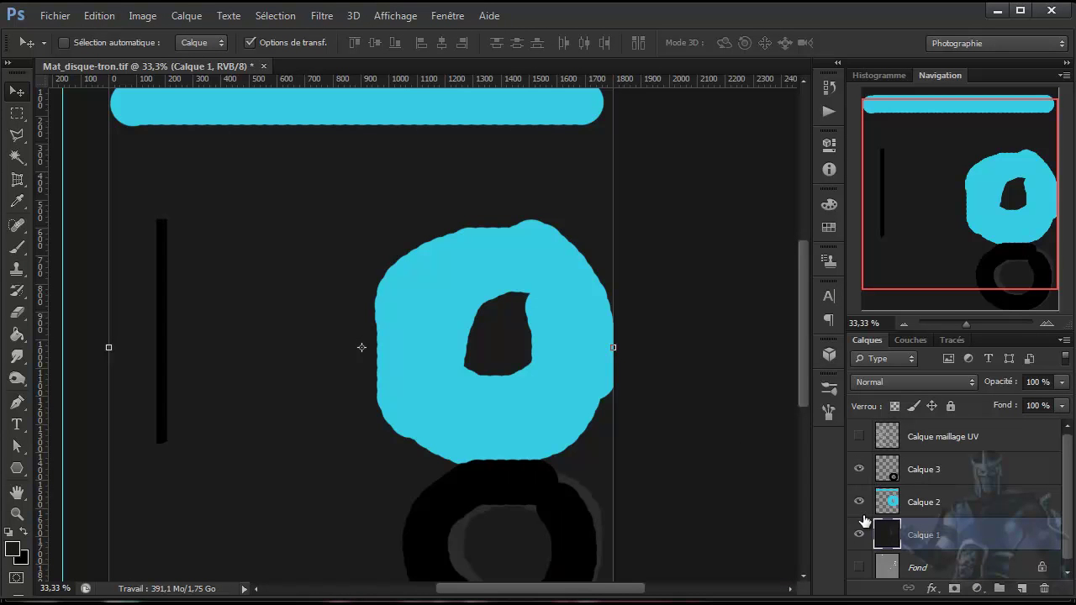
pyautogui.click(858, 534)
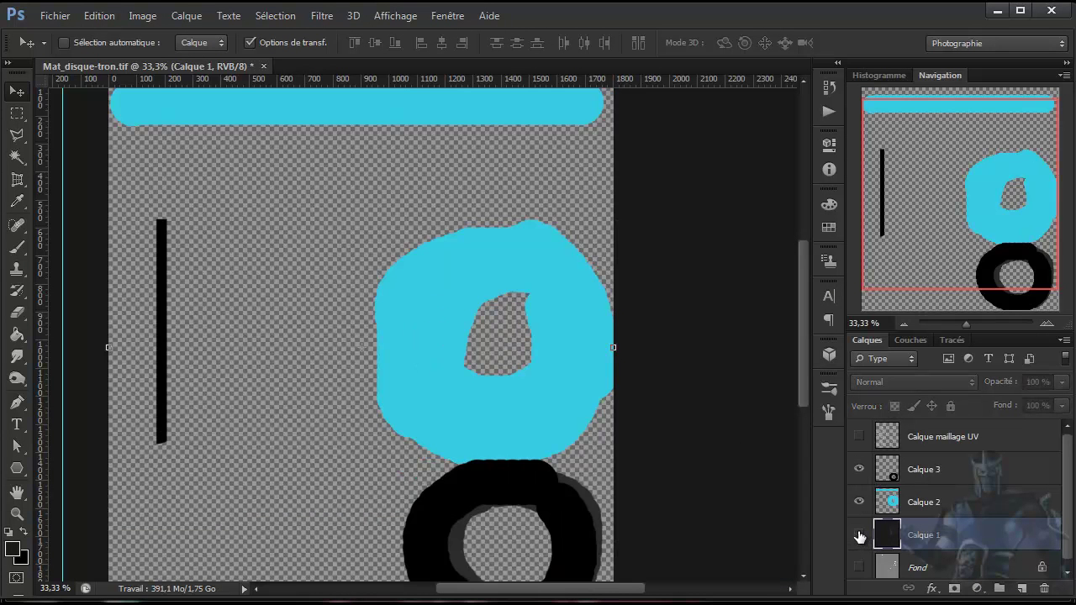
pyautogui.click(858, 503)
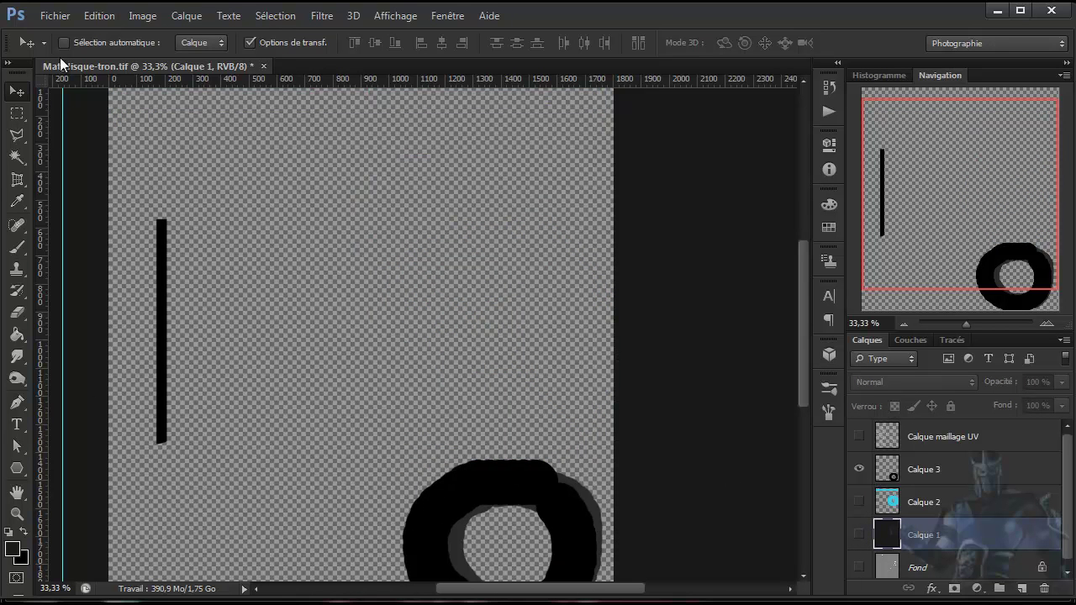
pyautogui.click(55, 15)
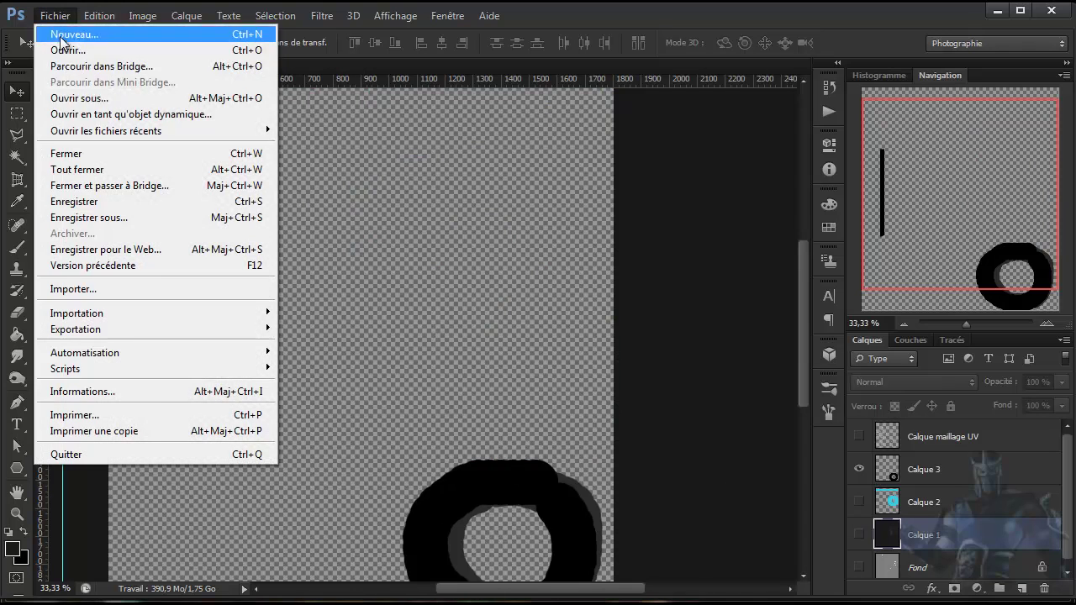
# Step: Save the texture over Mat_disque-tron 2.tif as a TIFF with compression set to None
pyautogui.click(72, 217)
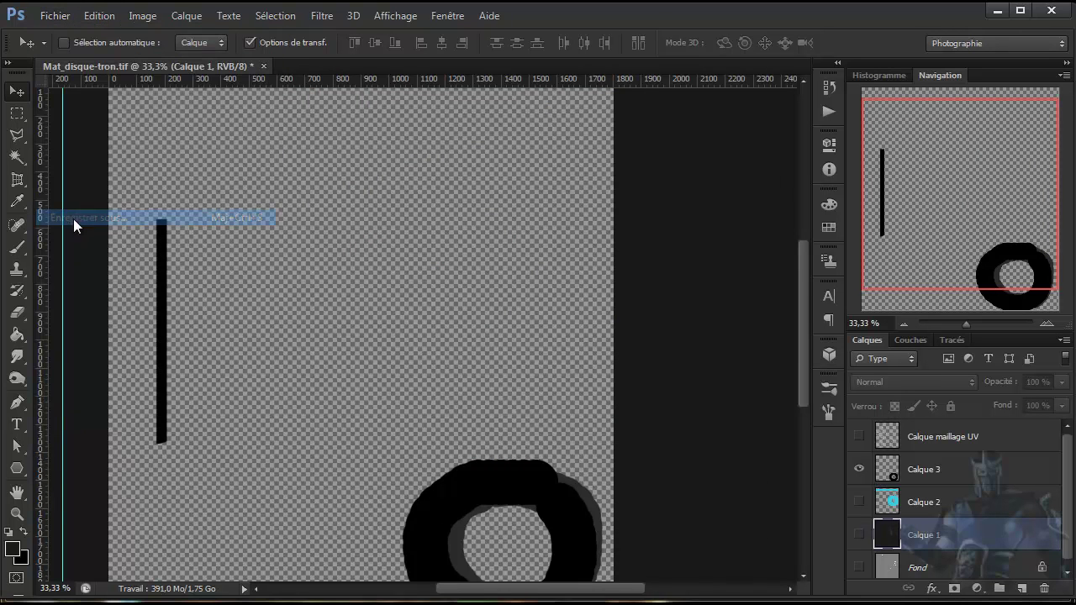
pyautogui.moveTo(765, 253); pyautogui.dragTo(763, 298)
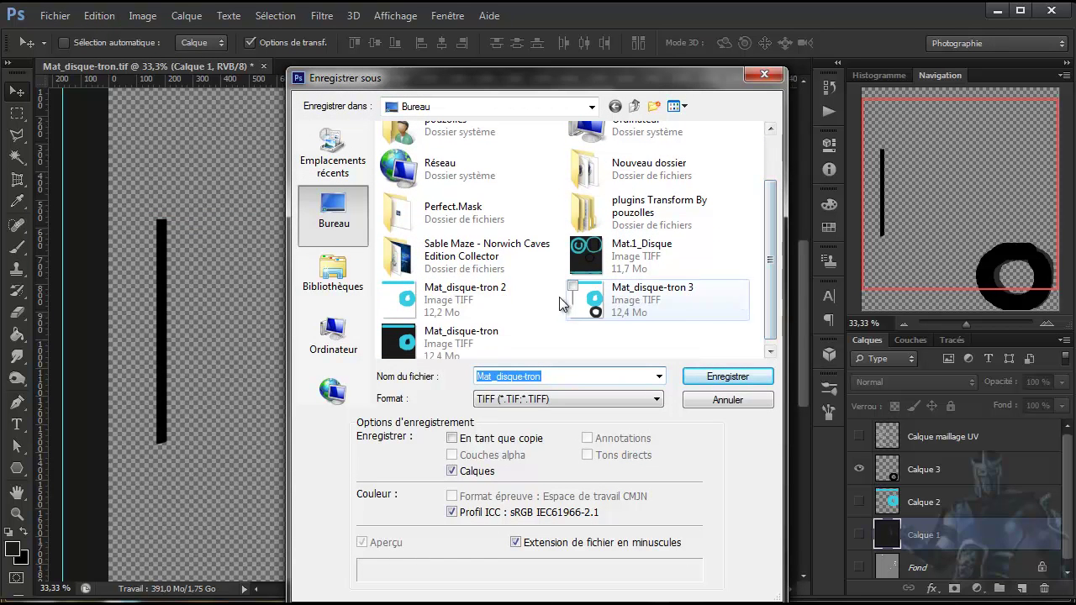
pyautogui.click(418, 302)
pyautogui.press('Return')
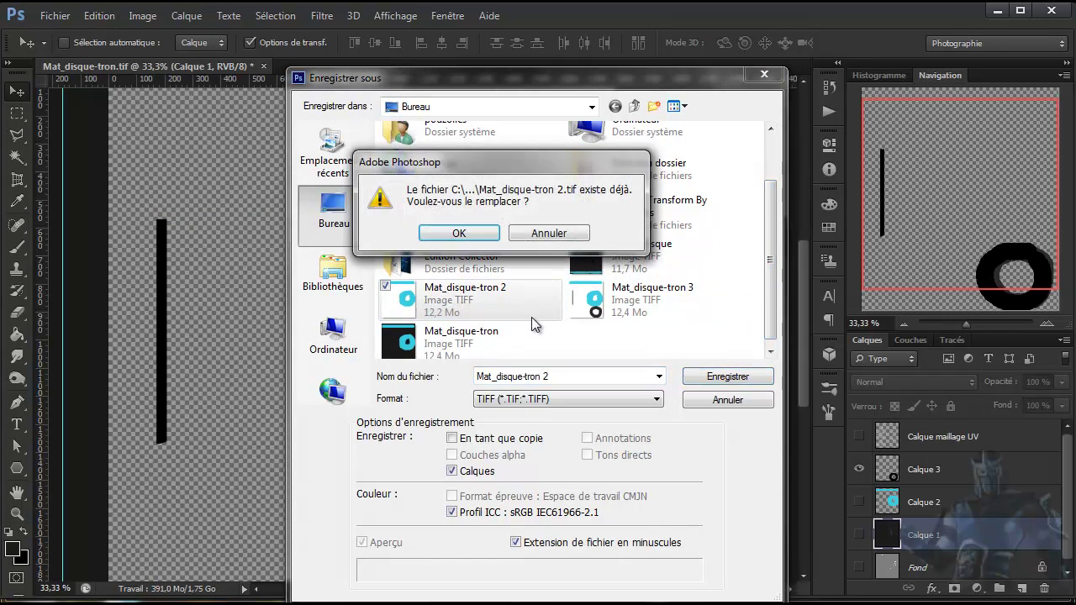
pyautogui.click(465, 233)
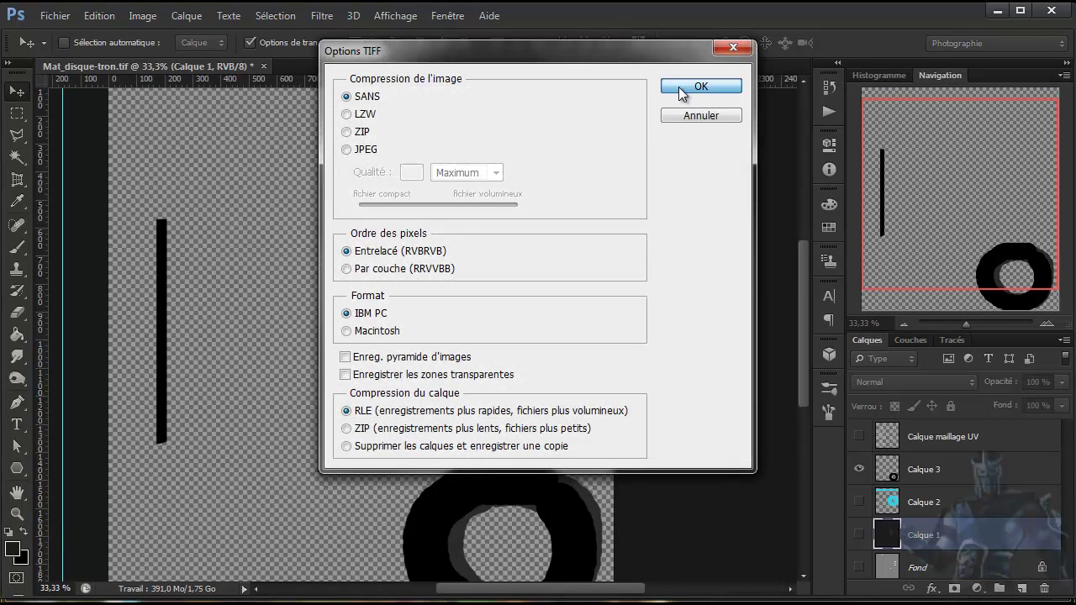
pyautogui.click(679, 87)
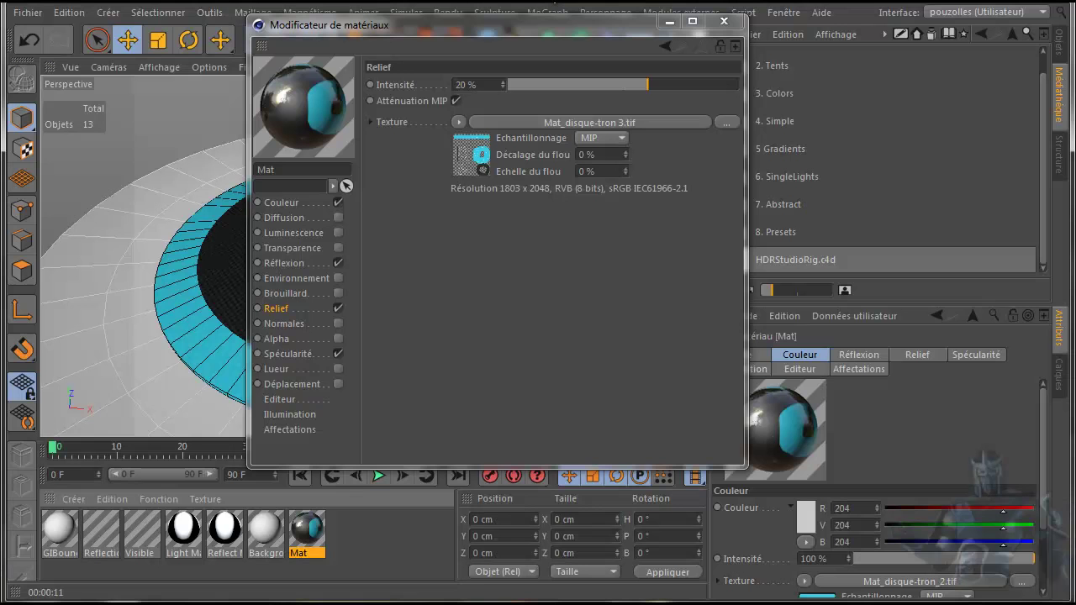
# Step: Load Mat_disque-tron 2 as the Mat material's relief texture, copy it into the project, and render the disc
pyautogui.click(338, 308)
pyautogui.click(458, 122)
pyautogui.click(487, 157)
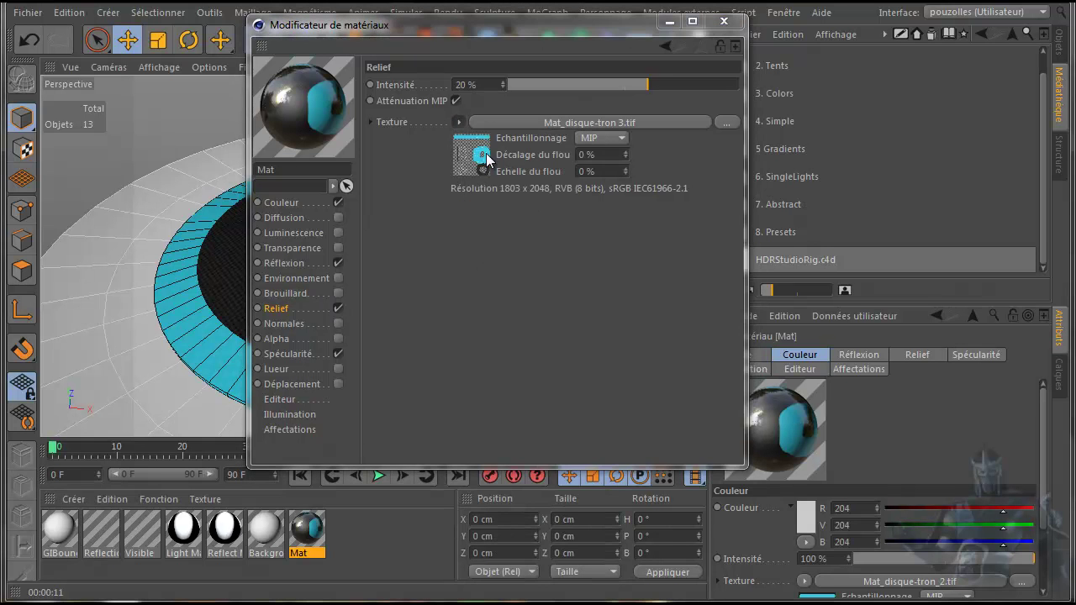
pyautogui.moveTo(780, 145); pyautogui.dragTo(760, 345)
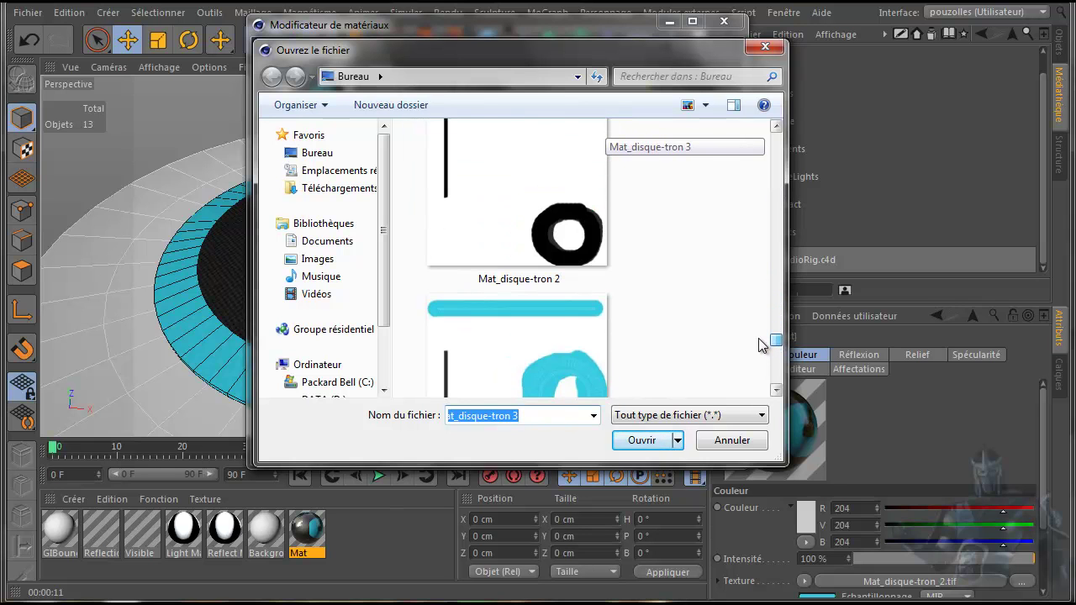
pyautogui.doubleClick(531, 216)
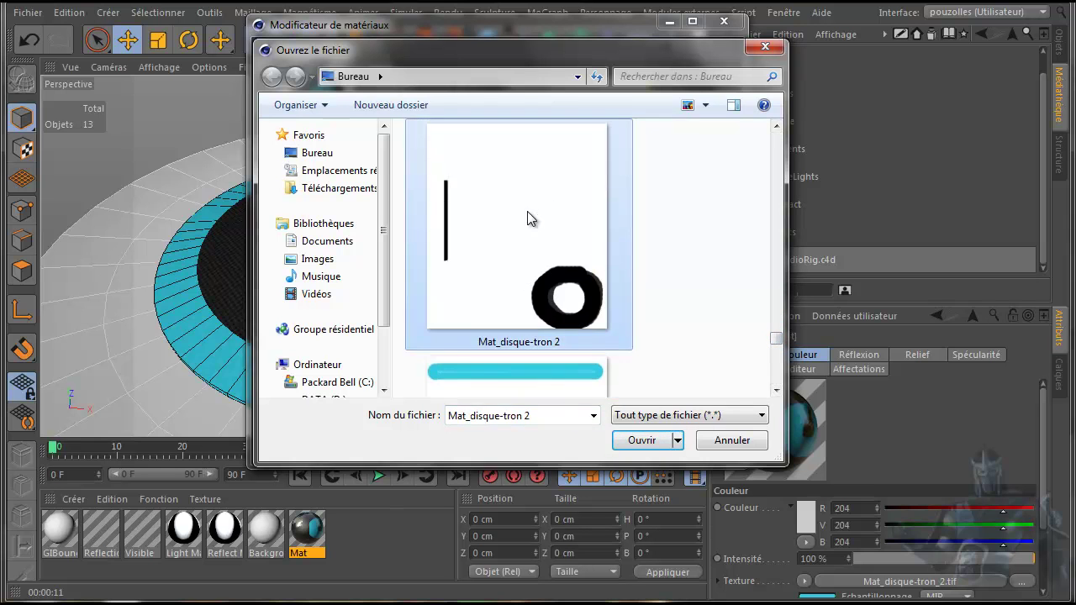
pyautogui.click(593, 399)
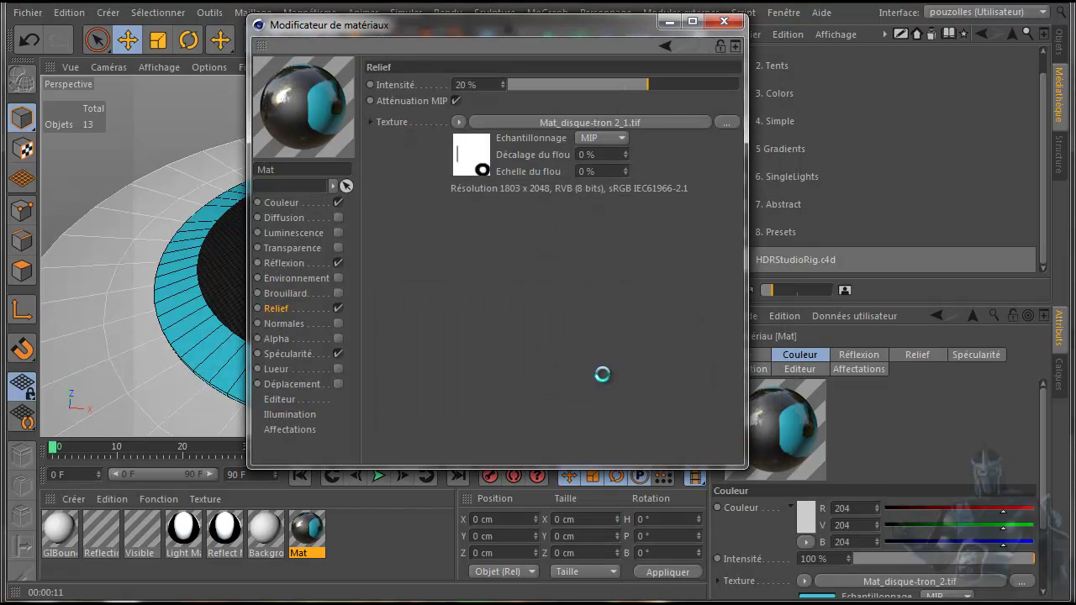
pyautogui.click(723, 21)
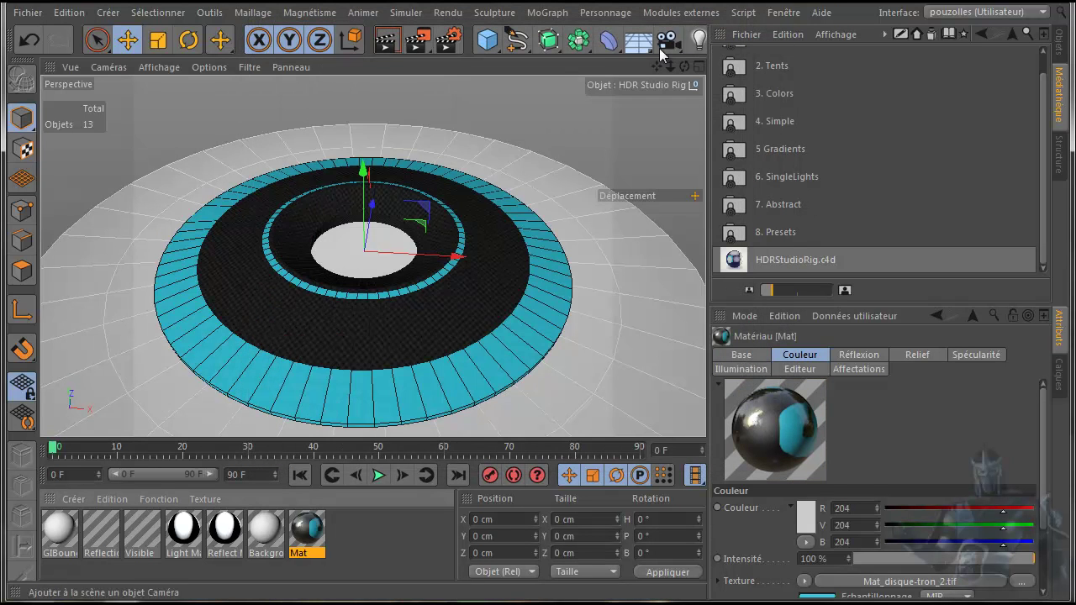
pyautogui.click(414, 44)
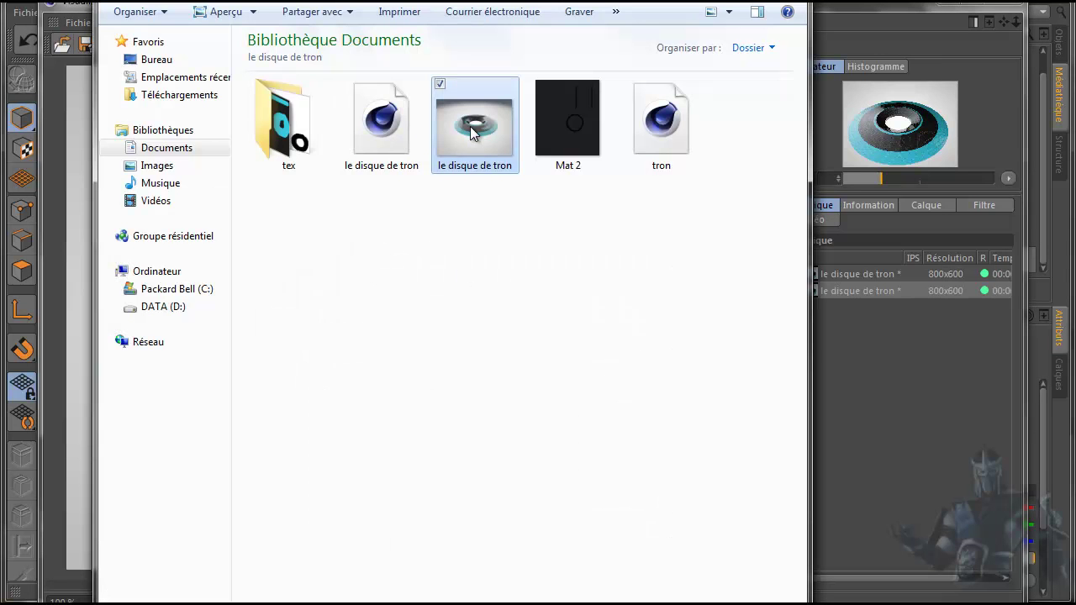
# Step: View the le disque de tron reference image, then close both viewers to get back to the scene
pyautogui.doubleClick(470, 126)
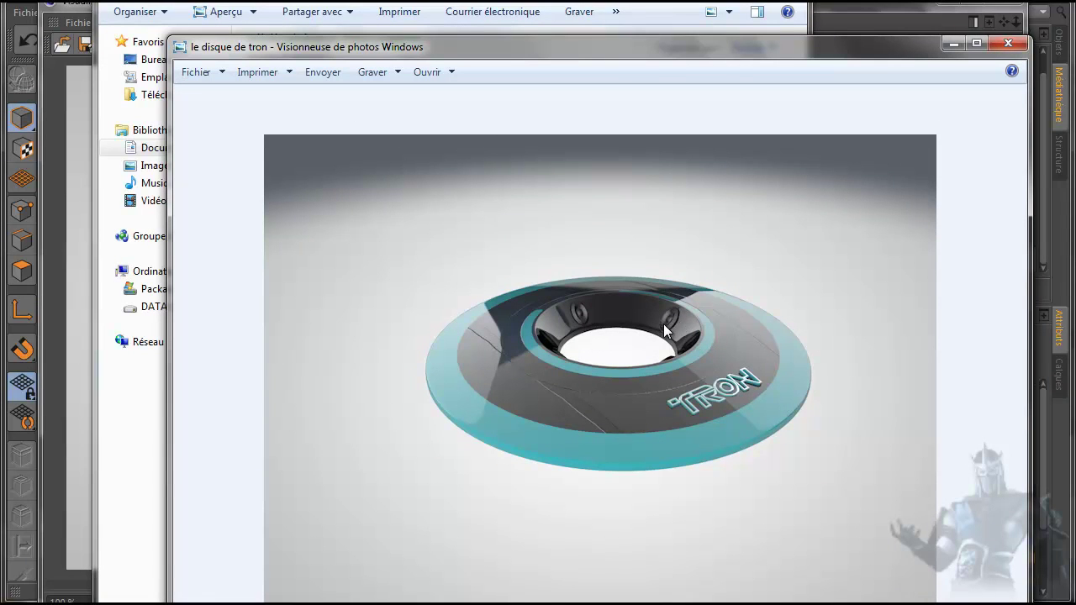
pyautogui.click(953, 43)
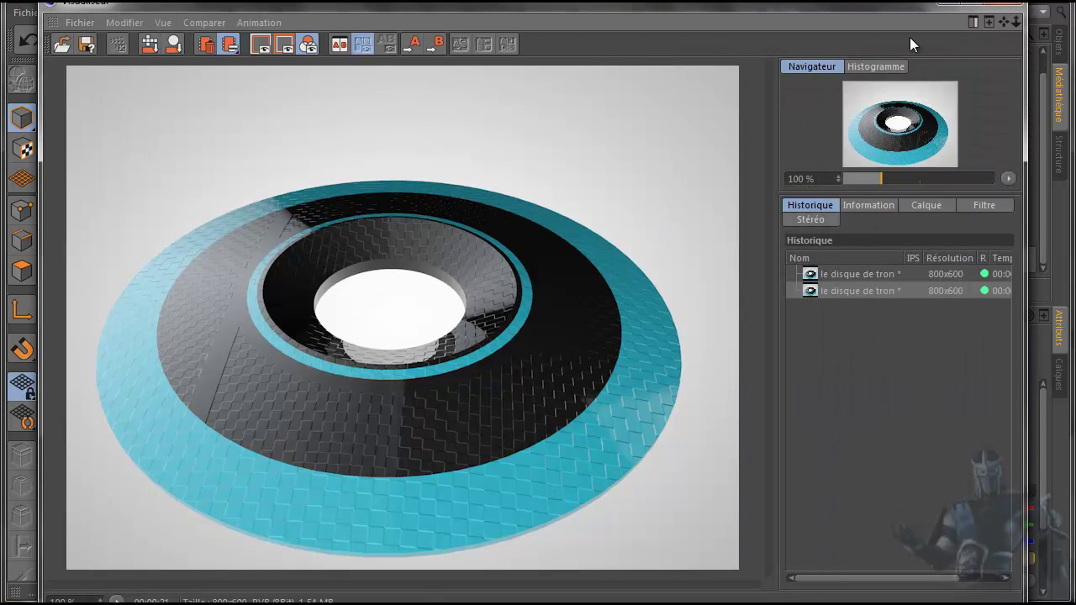
pyautogui.click(998, 5)
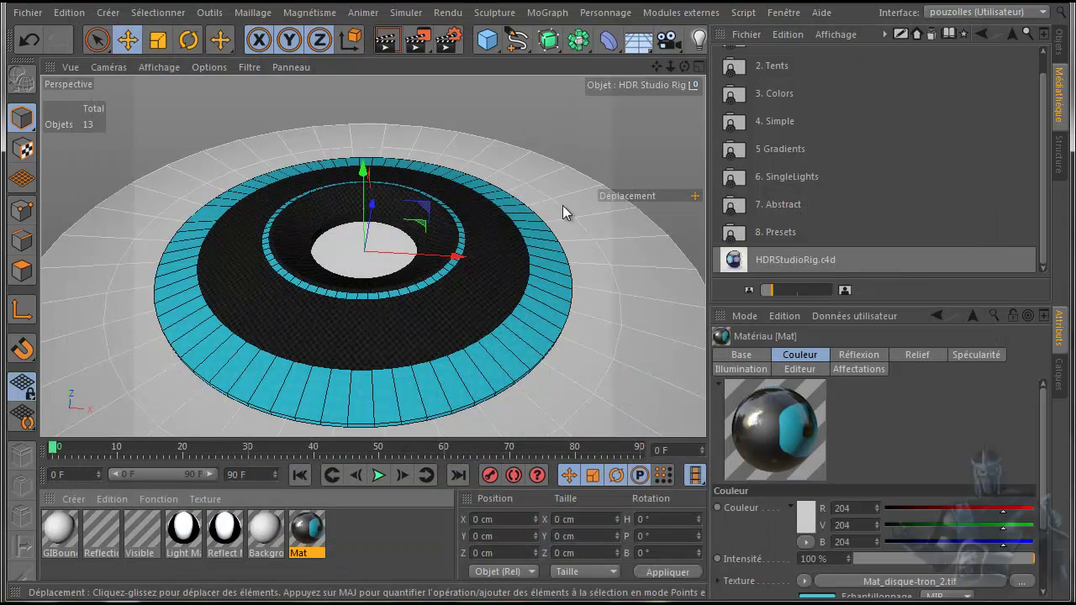
# Step: Hide the HDR Studio Rig in the editor, zoom in, and bring up the primitive objects palette
pyautogui.click(1058, 42)
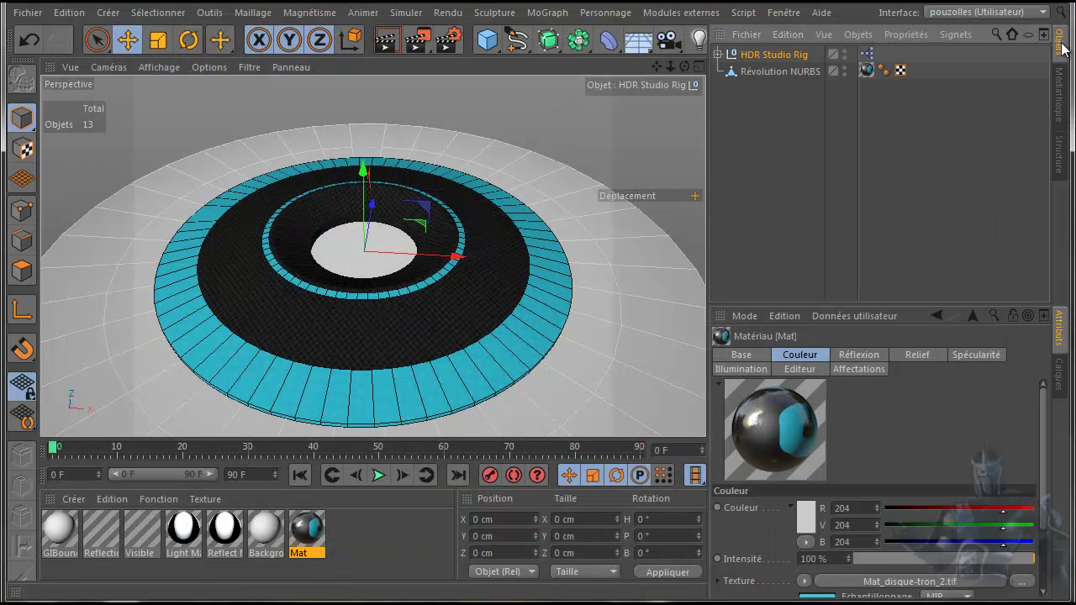
pyautogui.click(844, 52)
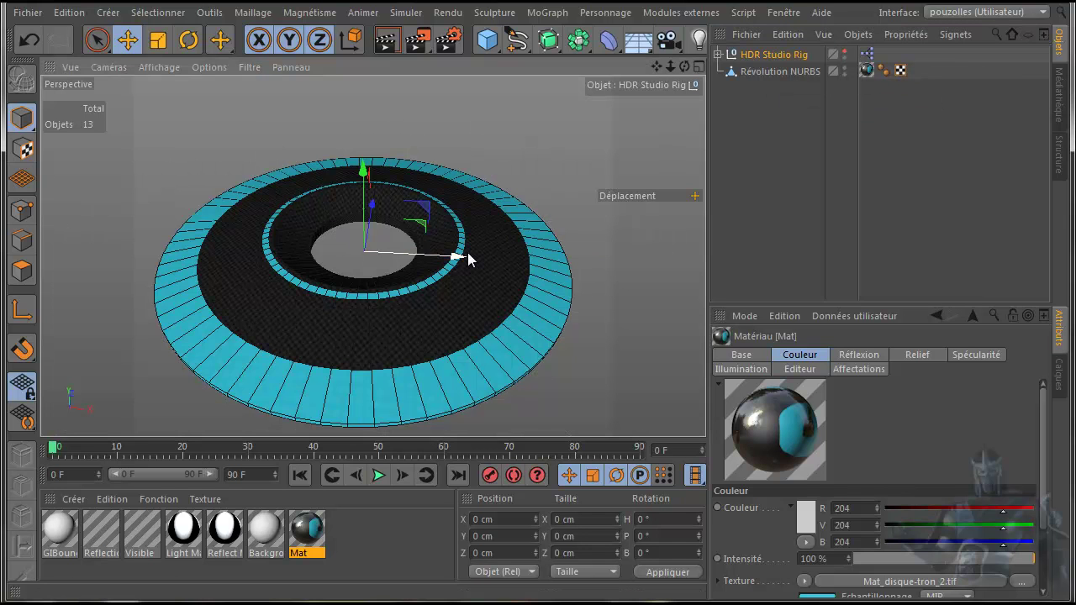
pyautogui.scroll(2, 468, 258)
pyautogui.scroll(2, 467, 257)
pyautogui.scroll(2, 468, 256)
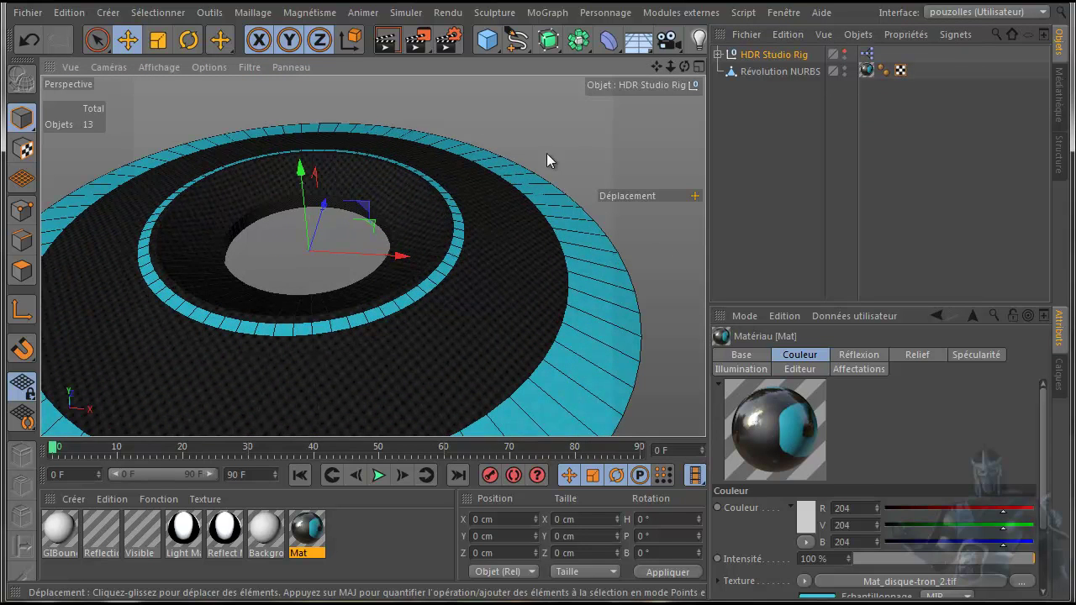
pyautogui.click(490, 42)
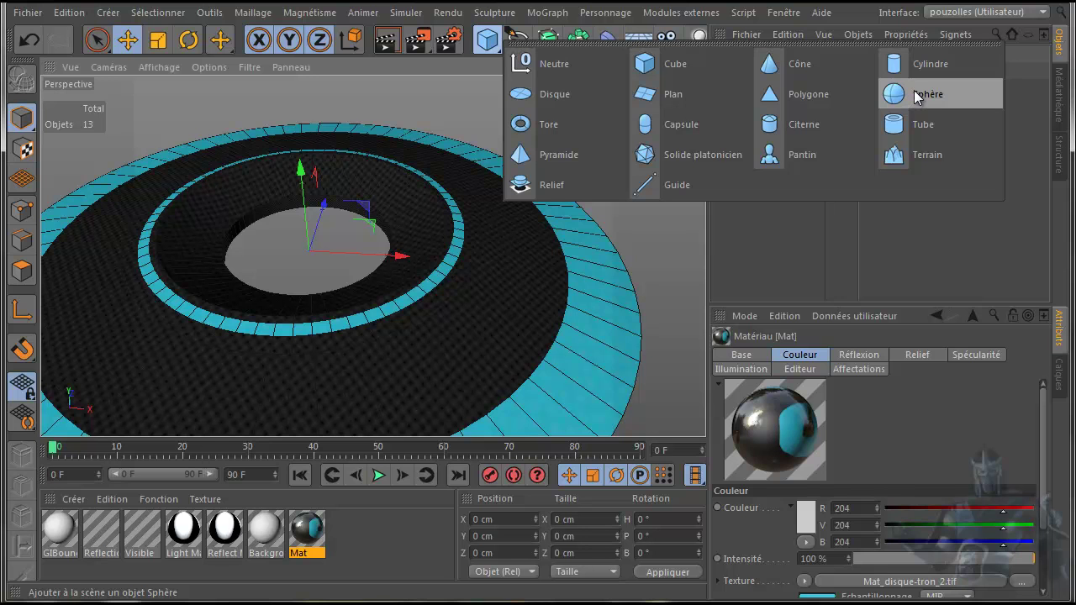
# Step: Add a Capsule and, in the maximized Right view, move it toward the disc's raised top
pyautogui.click(672, 123)
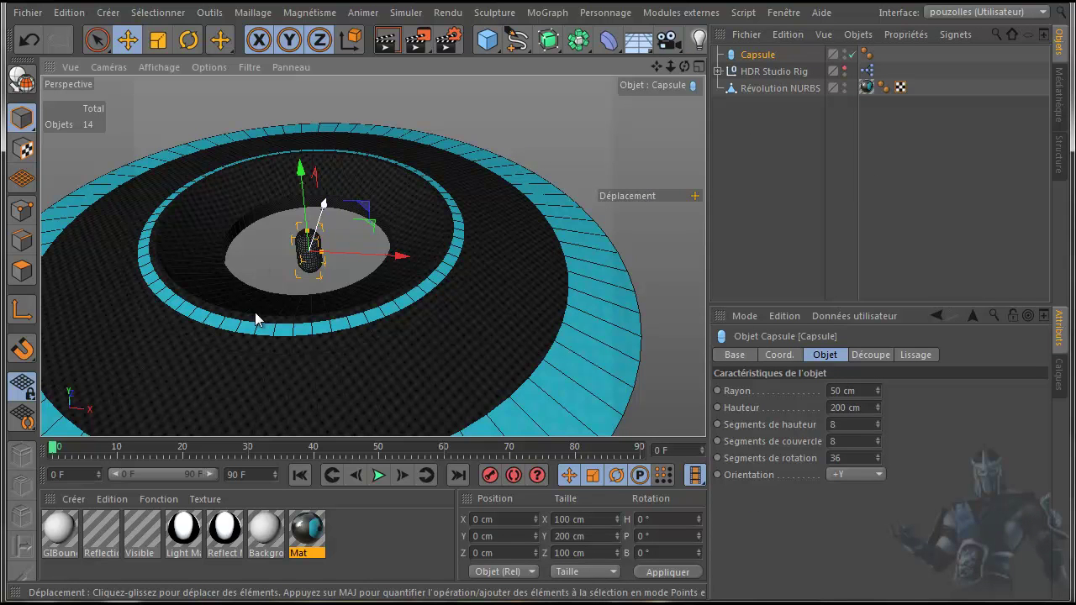
pyautogui.middleClick(274, 336)
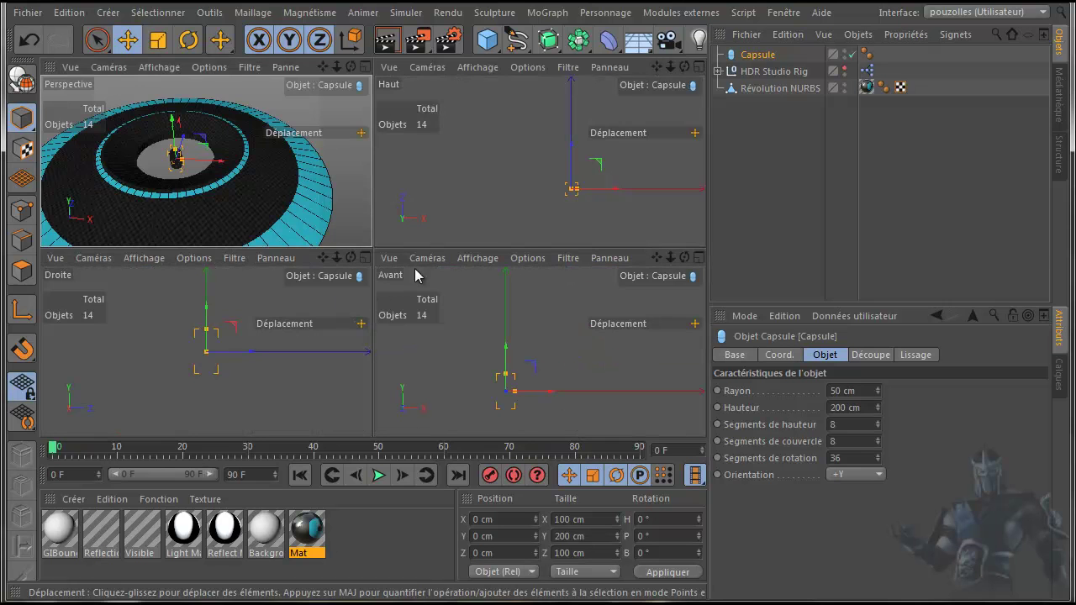
pyautogui.middleClick(242, 332)
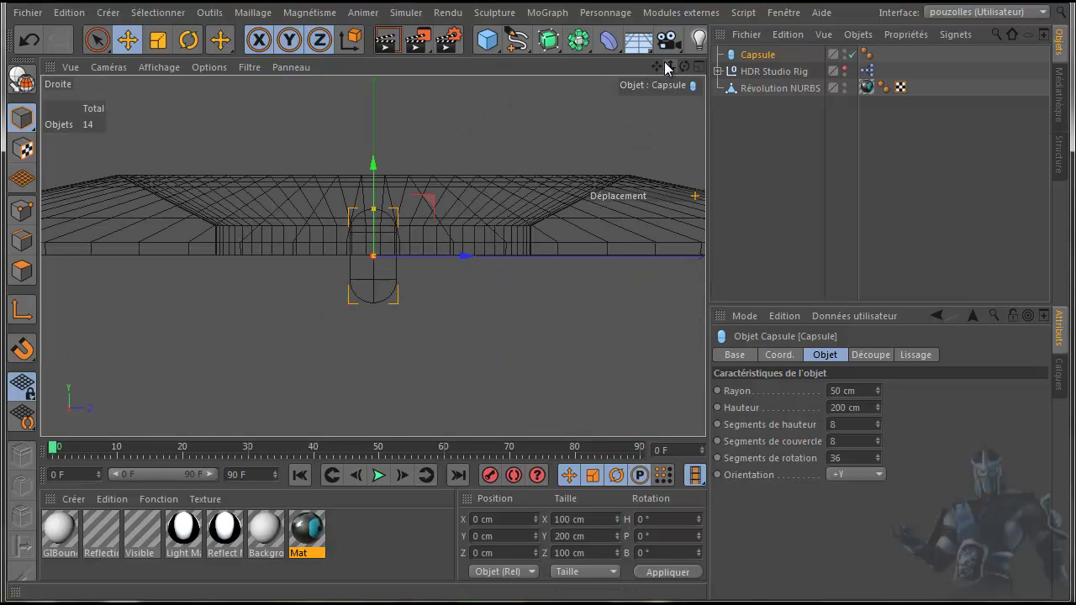
pyautogui.moveTo(533, 337); pyautogui.dragTo(535, 334, button='middle')
pyautogui.moveTo(445, 308); pyautogui.dragTo(569, 297)
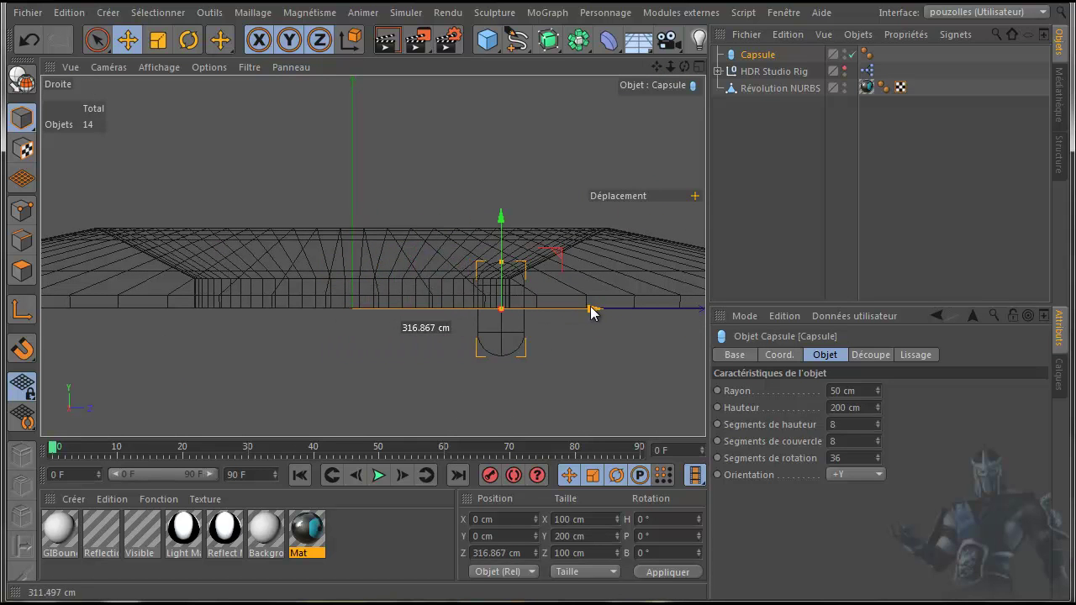
# Step: Tilt the capsule to follow the disc's slope and move it up onto the black top surface
pyautogui.click(187, 44)
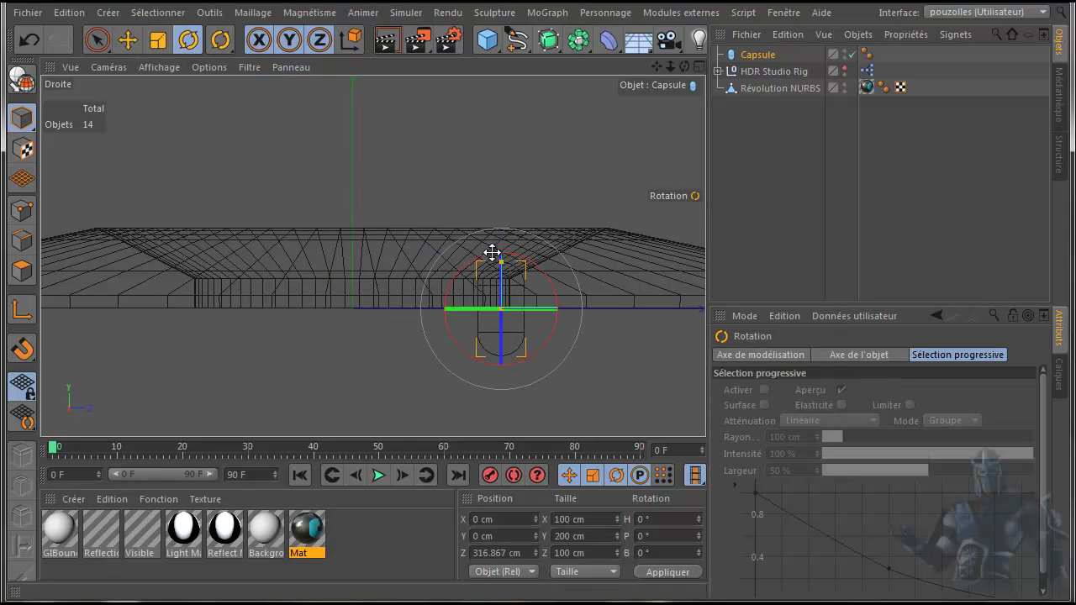
pyautogui.moveTo(545, 280); pyautogui.dragTo(553, 322)
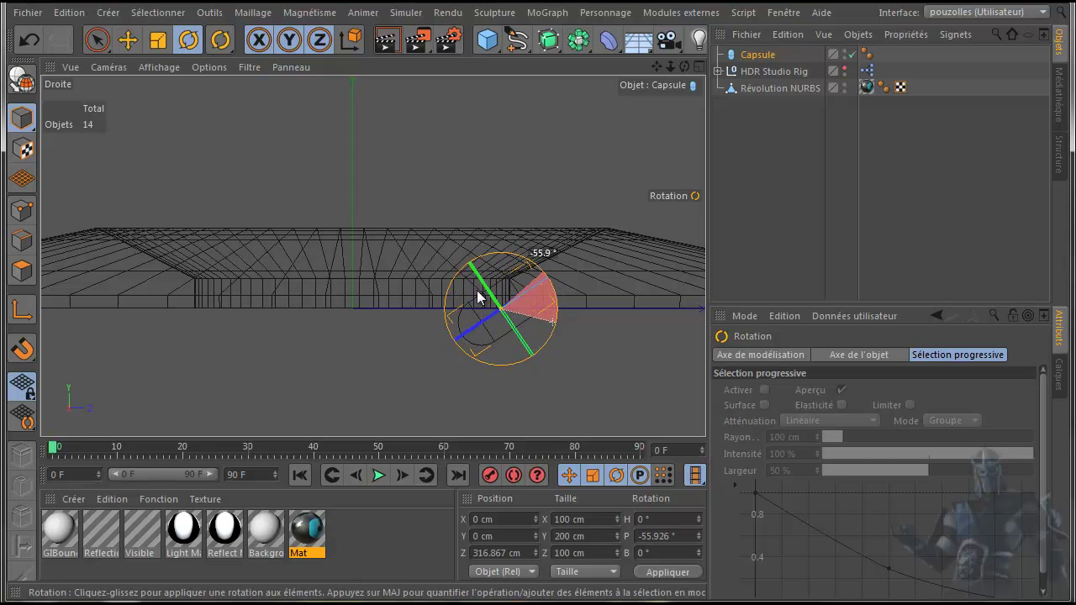
pyautogui.click(97, 39)
pyautogui.click(128, 42)
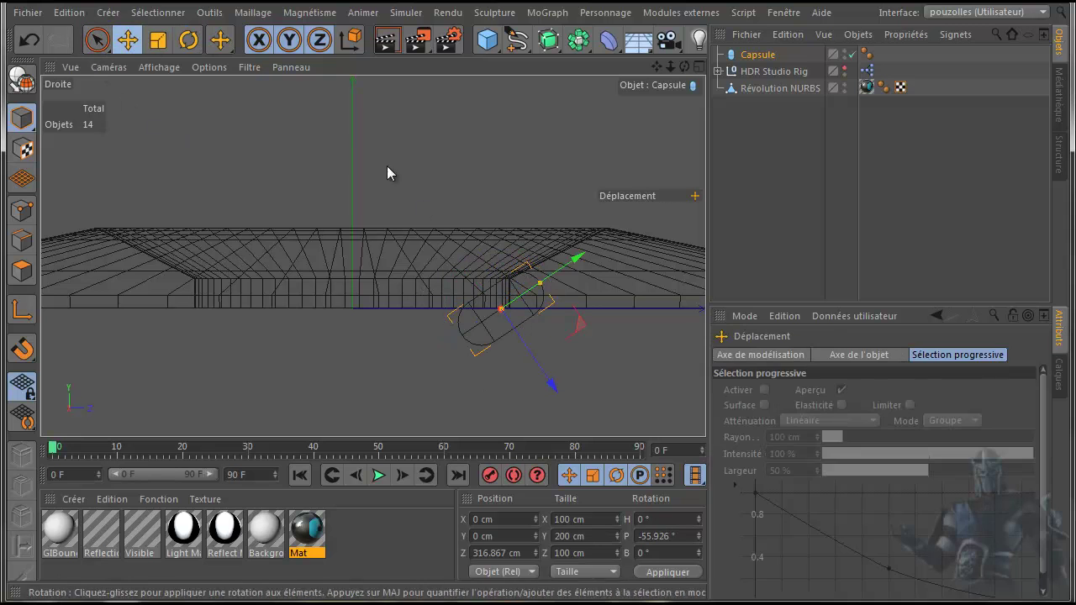
pyautogui.moveTo(584, 326); pyautogui.dragTo(628, 283)
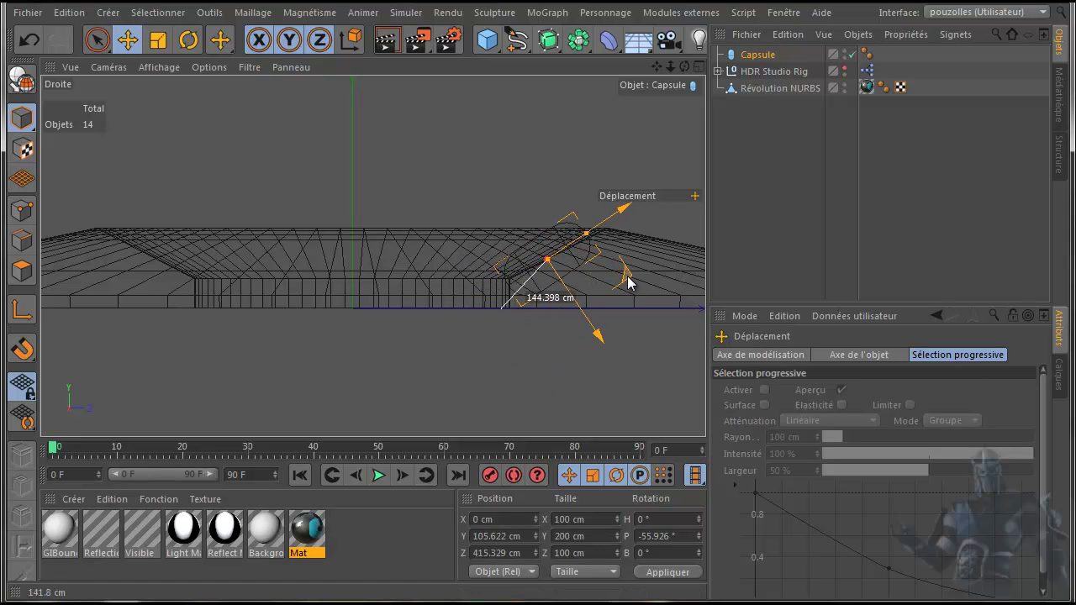
# Step: Tilt the capsule about 5° further and scale it to roughly half size, about 53.7 cm
pyautogui.scroll(5, 626, 274)
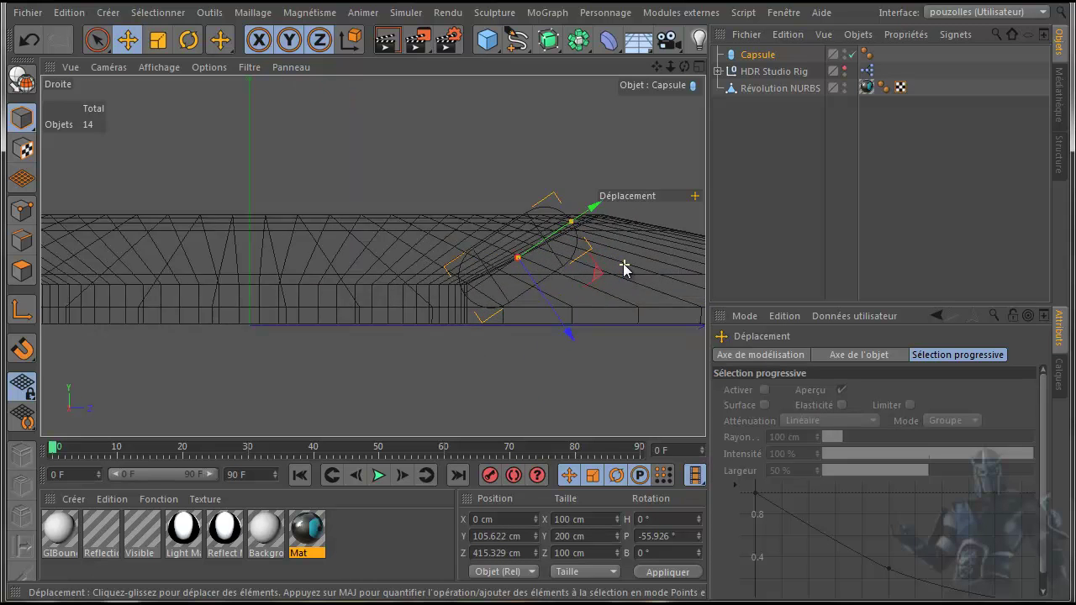
pyautogui.click(188, 40)
pyautogui.moveTo(461, 305); pyautogui.dragTo(455, 306)
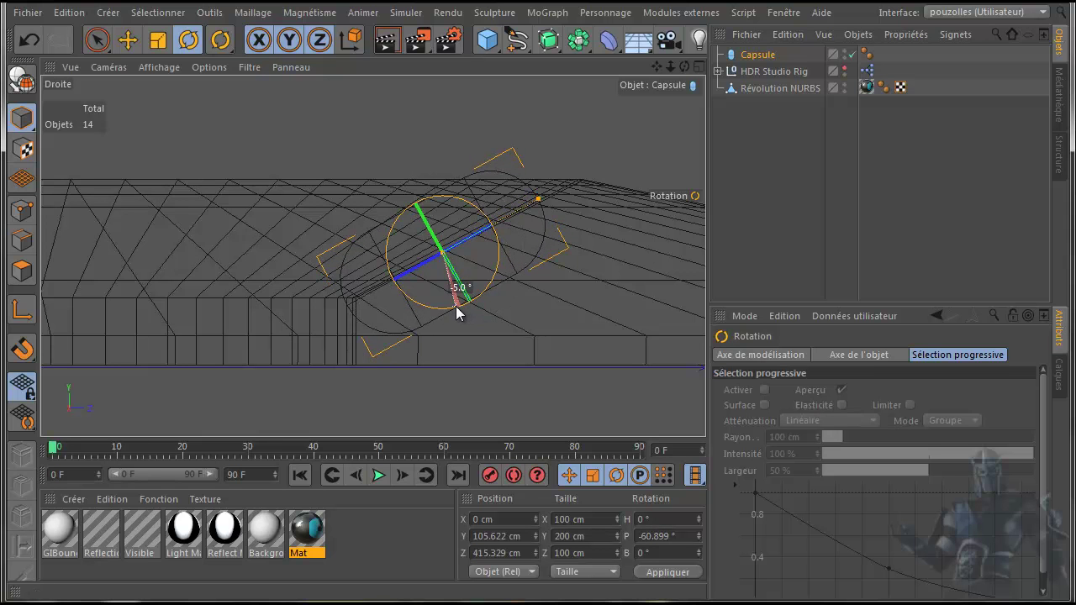
pyautogui.click(157, 39)
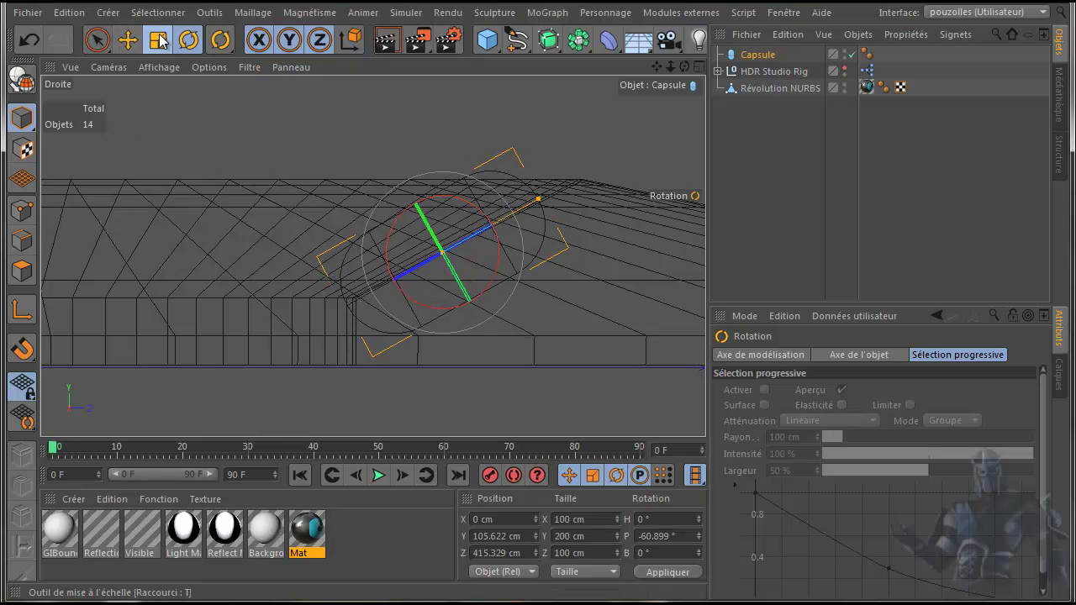
pyautogui.moveTo(280, 124)
pyautogui.mouseDown()
pyautogui.moveTo(66, 258)
pyautogui.moveTo(58, 237)
pyautogui.mouseUp()
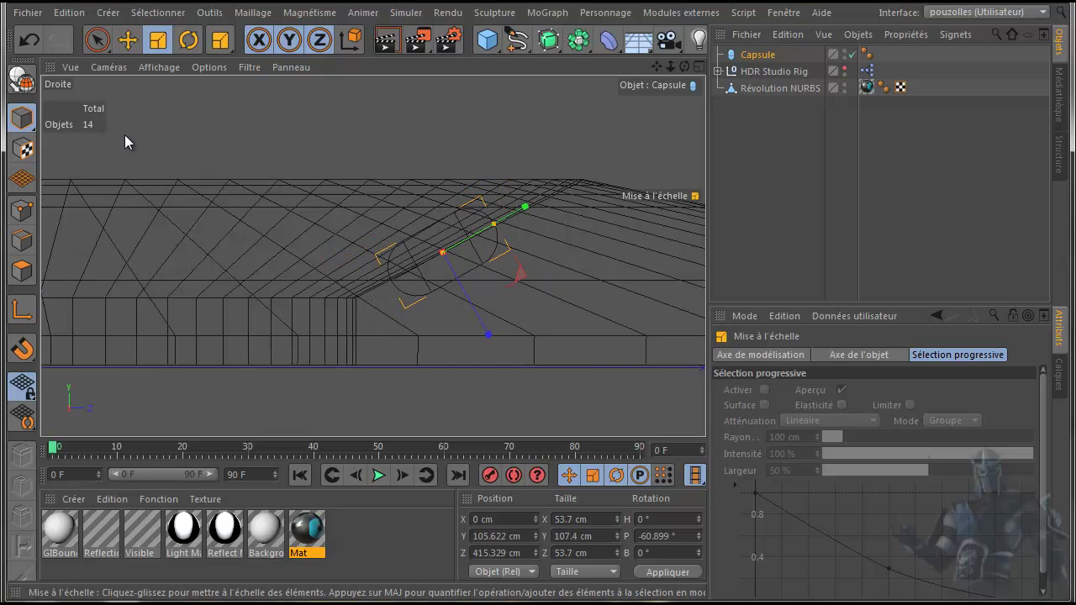
# Step: Return to the zoomed Perspective view and delete the unwanted Capsule object
pyautogui.middleClick(125, 134)
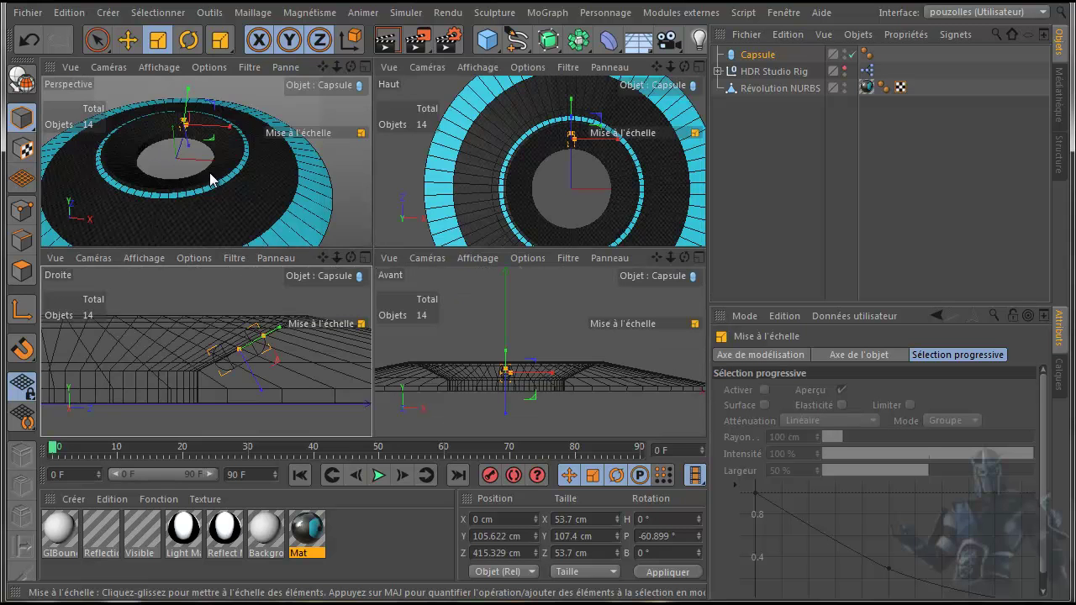
pyautogui.middleClick(211, 174)
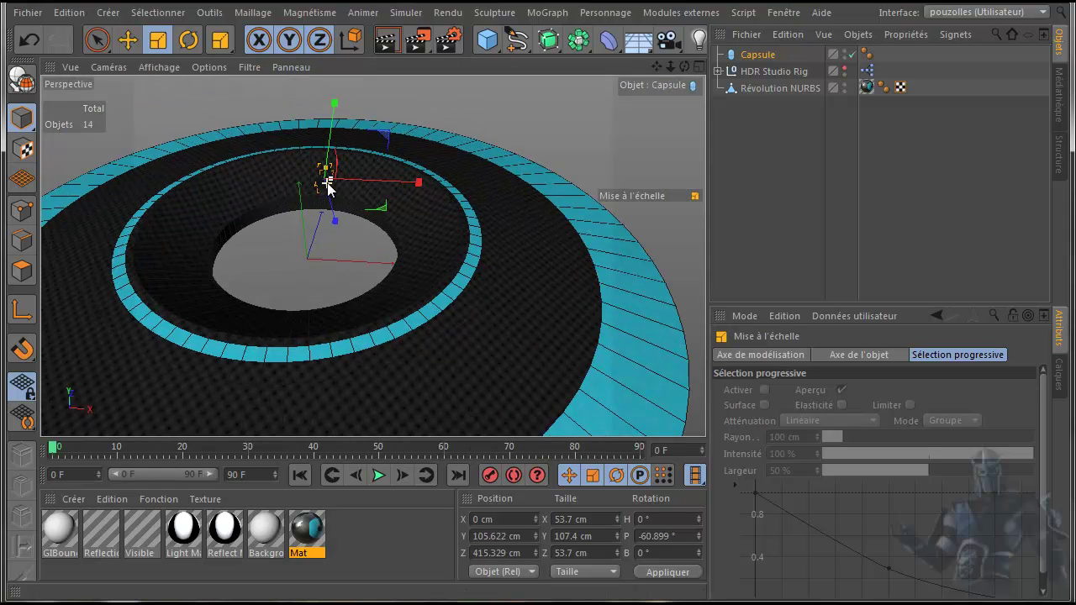
pyautogui.scroll(2, 327, 187)
pyautogui.scroll(2, 328, 187)
pyautogui.scroll(2, 328, 186)
pyautogui.scroll(2, 326, 185)
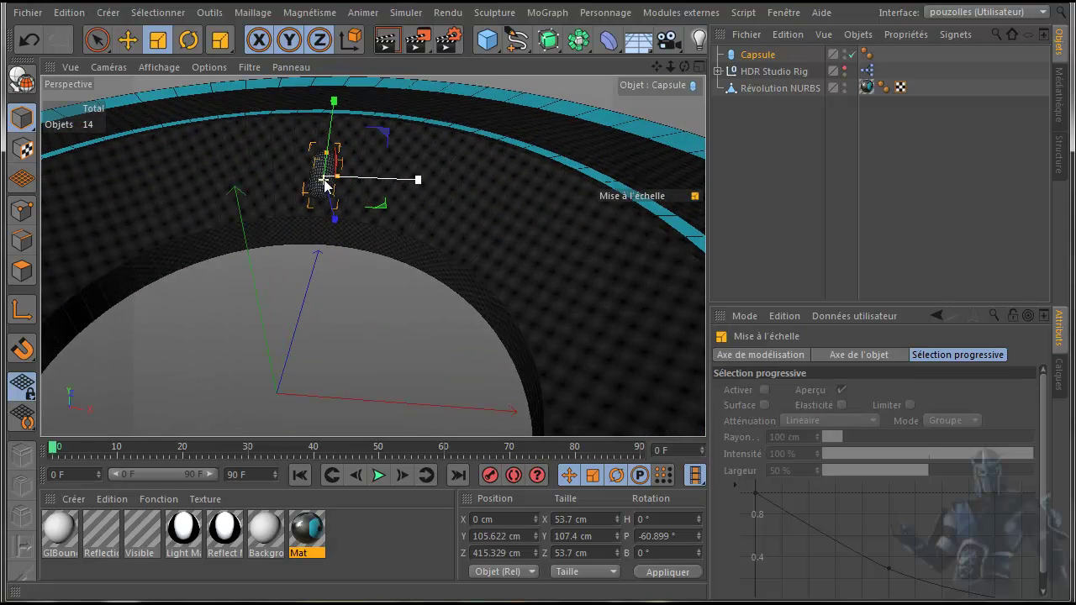
pyautogui.scroll(2, 326, 185)
pyautogui.scroll(2, 326, 184)
pyautogui.scroll(2, 326, 185)
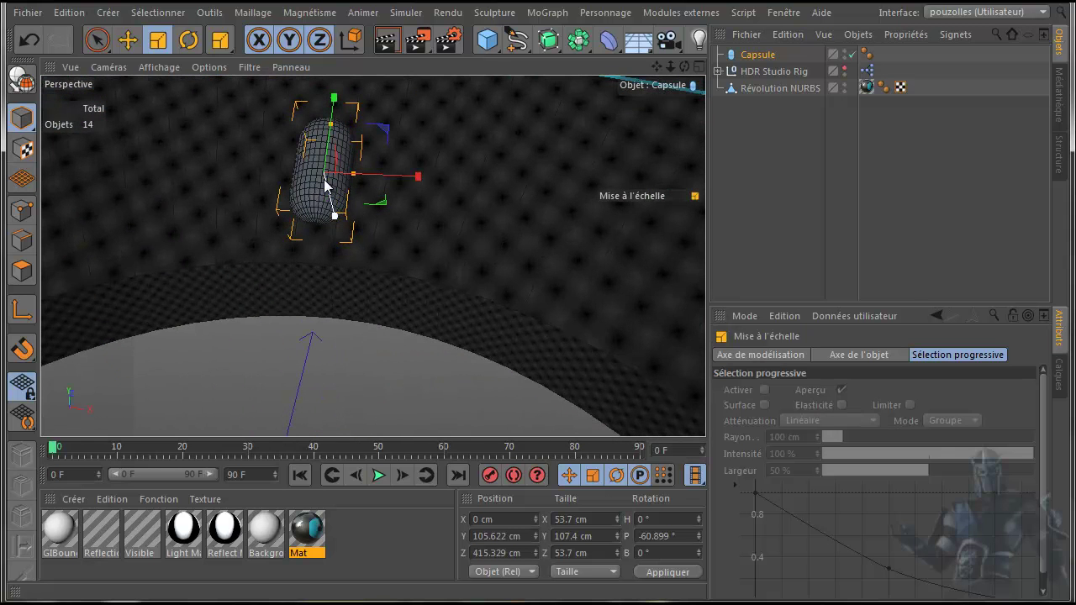
pyautogui.scroll(2, 326, 185)
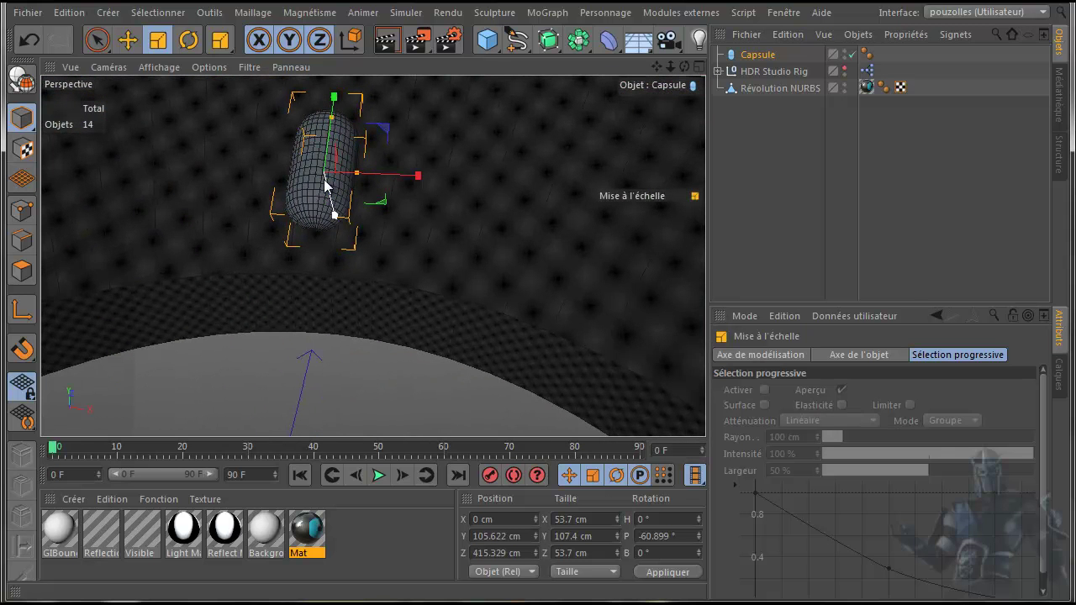
pyautogui.click(767, 55)
pyautogui.press('Delete')
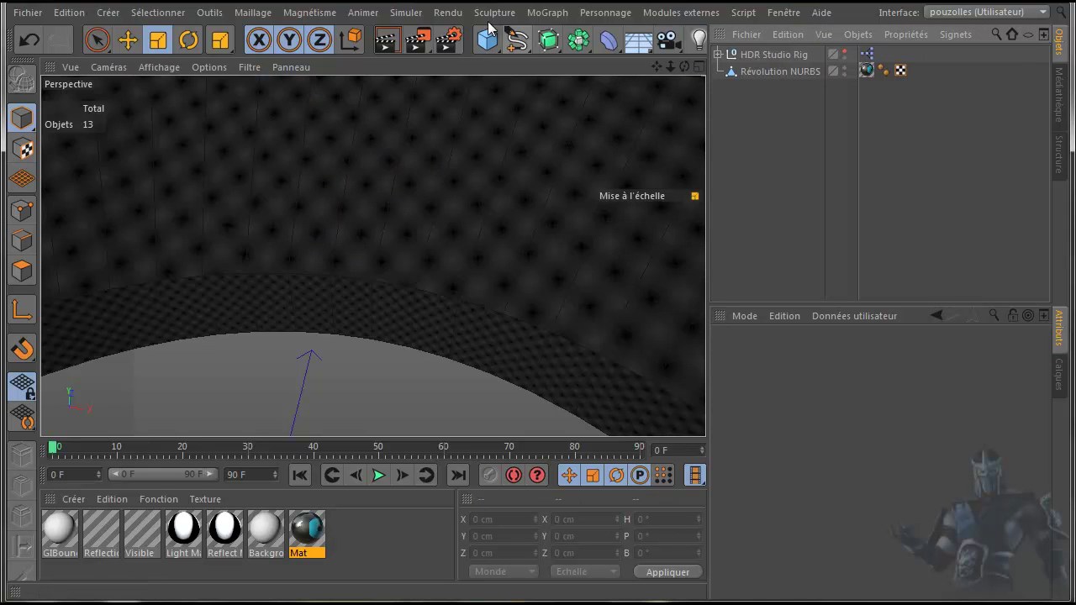
# Step: Add a Sphère (100 cm radius, 24 segments) and centre it in the maximized Right view
pyautogui.click(487, 42)
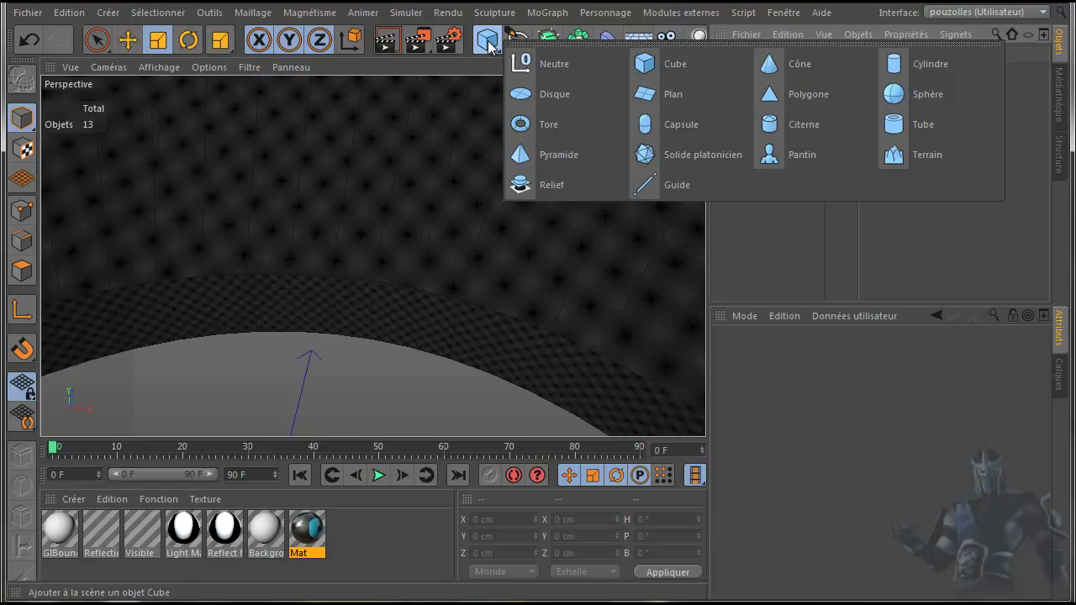
pyautogui.click(920, 96)
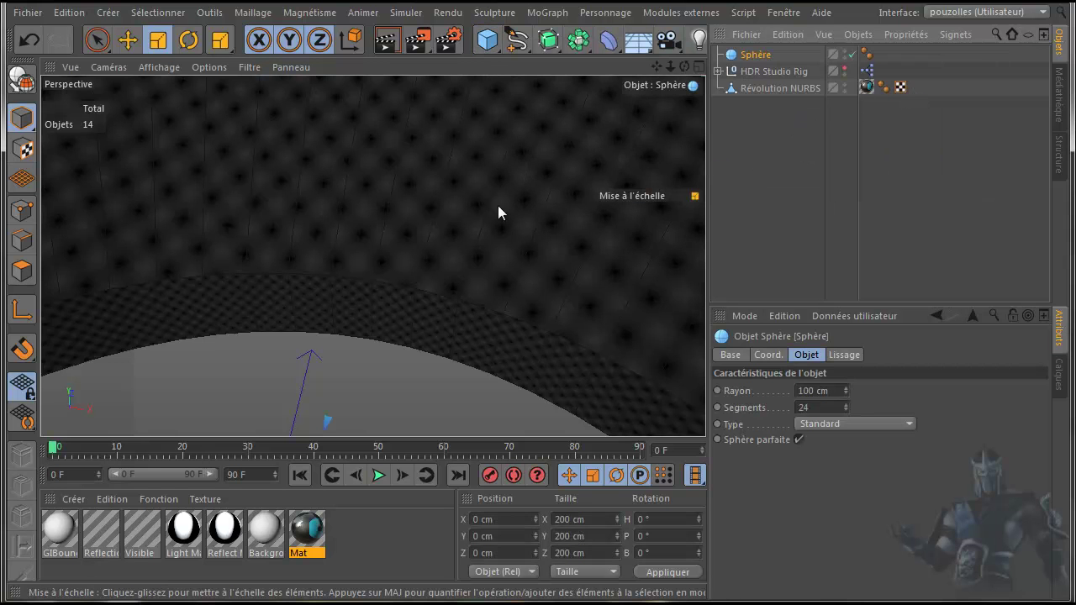
pyautogui.scroll(-3, 476, 224)
pyautogui.scroll(-2, 471, 225)
pyautogui.scroll(-3, 471, 225)
pyautogui.scroll(-2, 472, 225)
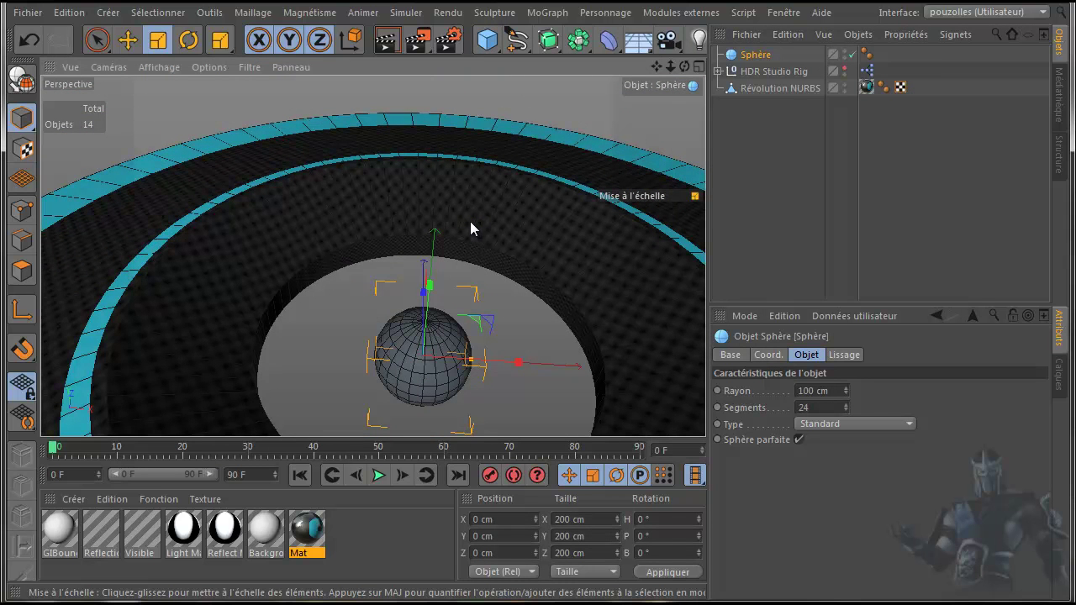
pyautogui.middleClick(142, 135)
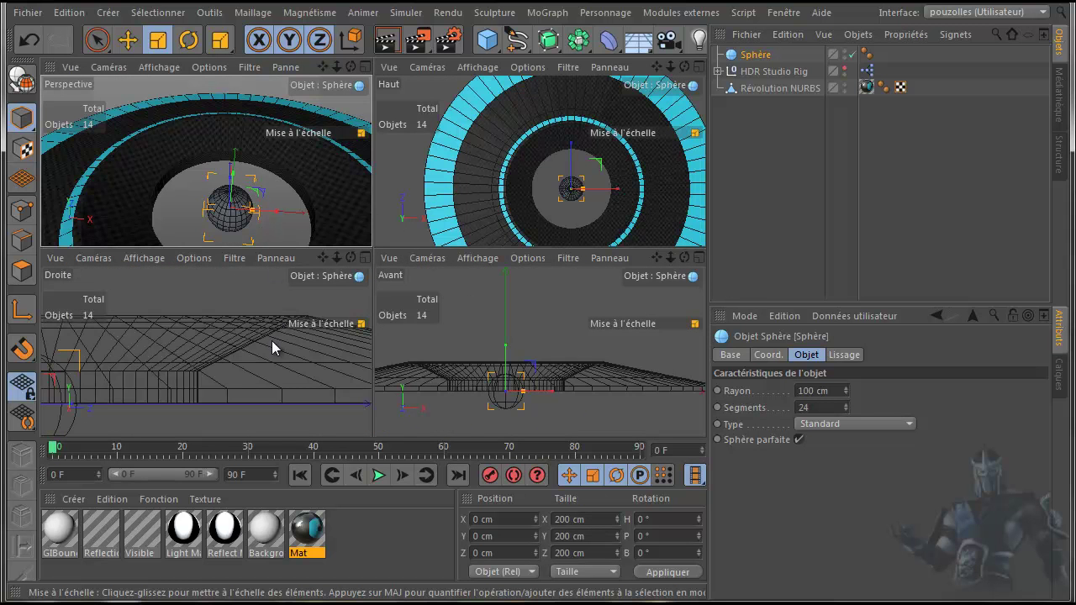
pyautogui.middleClick(224, 337)
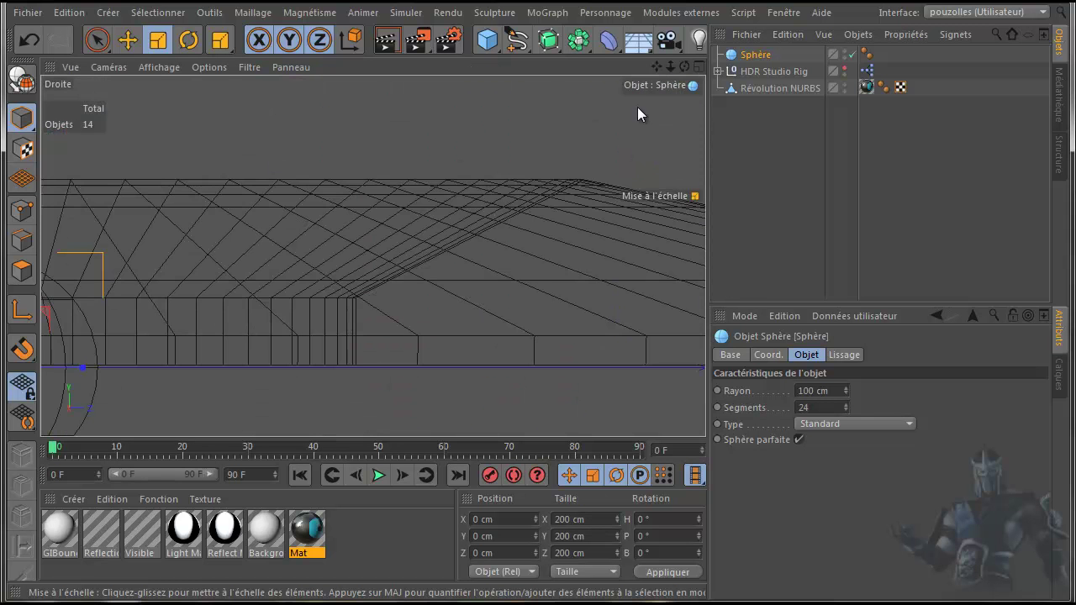
pyautogui.press('s')
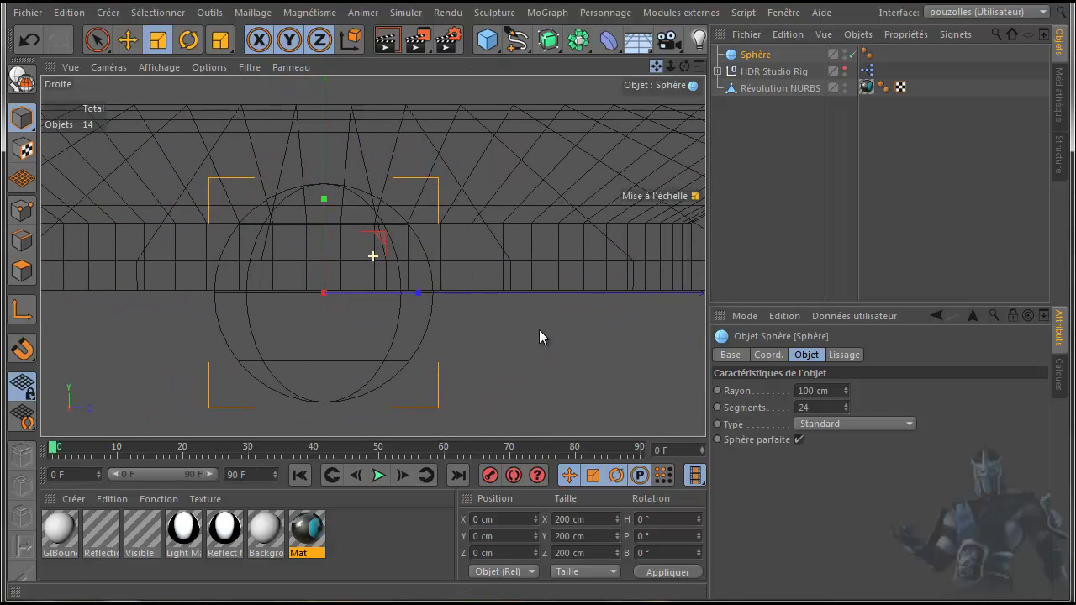
# Step: Make the sphere editable and delete its lower half of points, including hidden ones
pyautogui.click(22, 79)
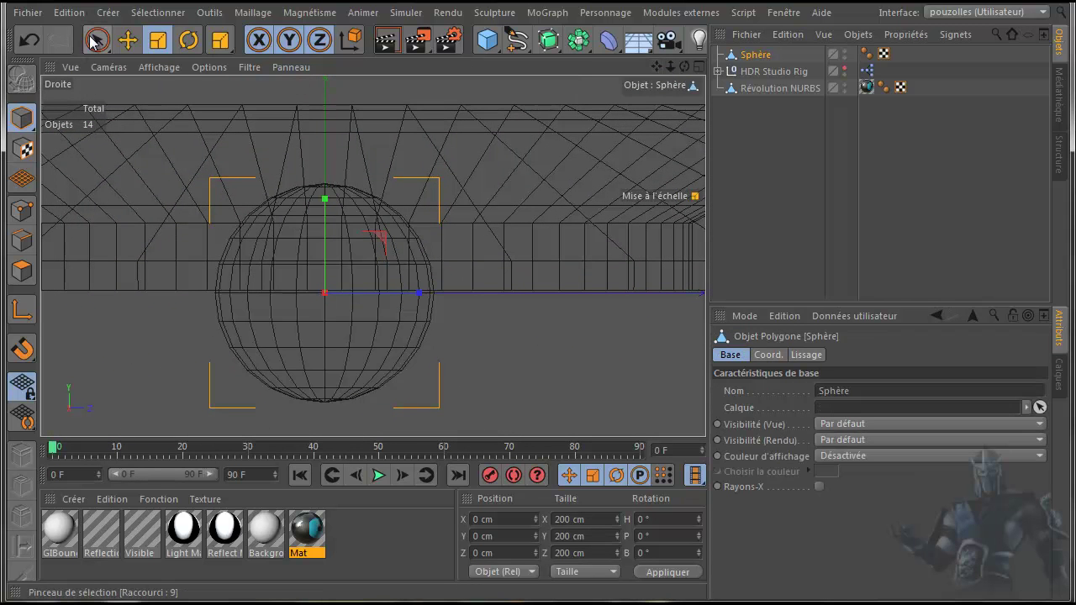
pyautogui.moveTo(95, 42); pyautogui.dragTo(168, 87)
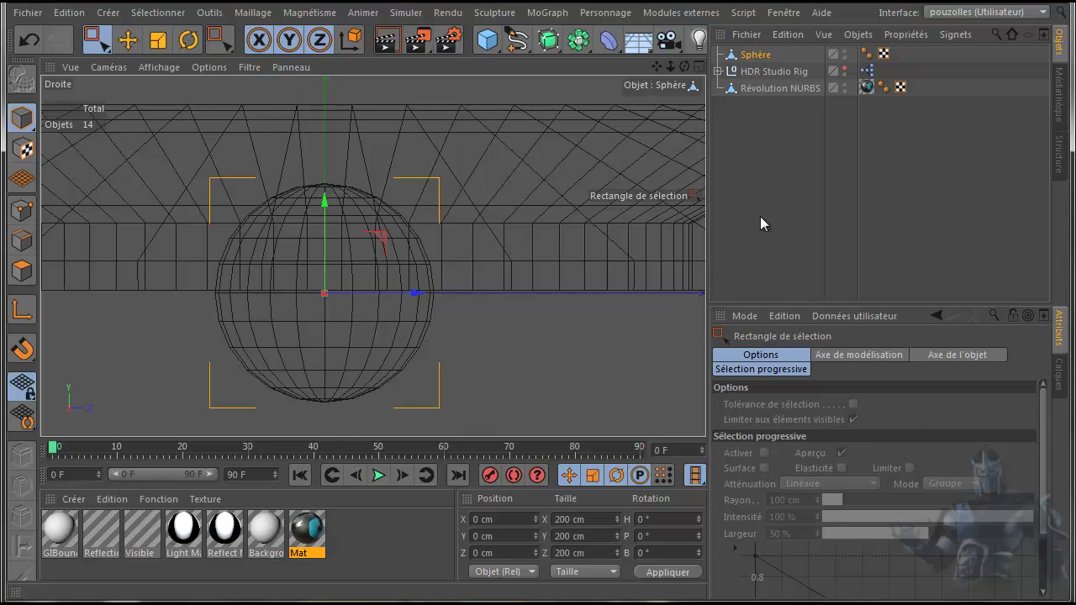
pyautogui.click(22, 210)
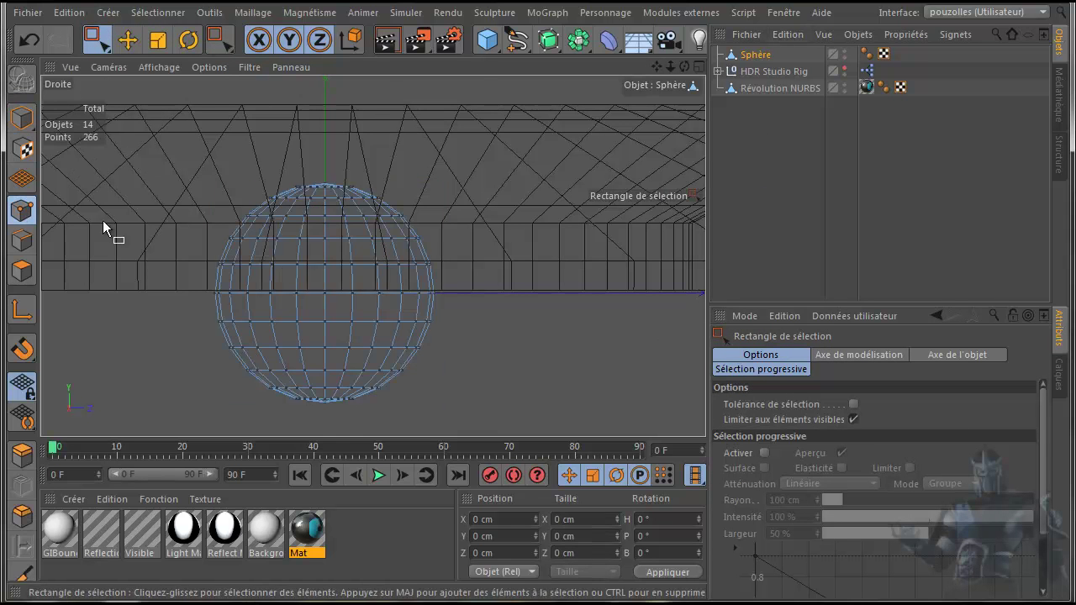
pyautogui.click(853, 419)
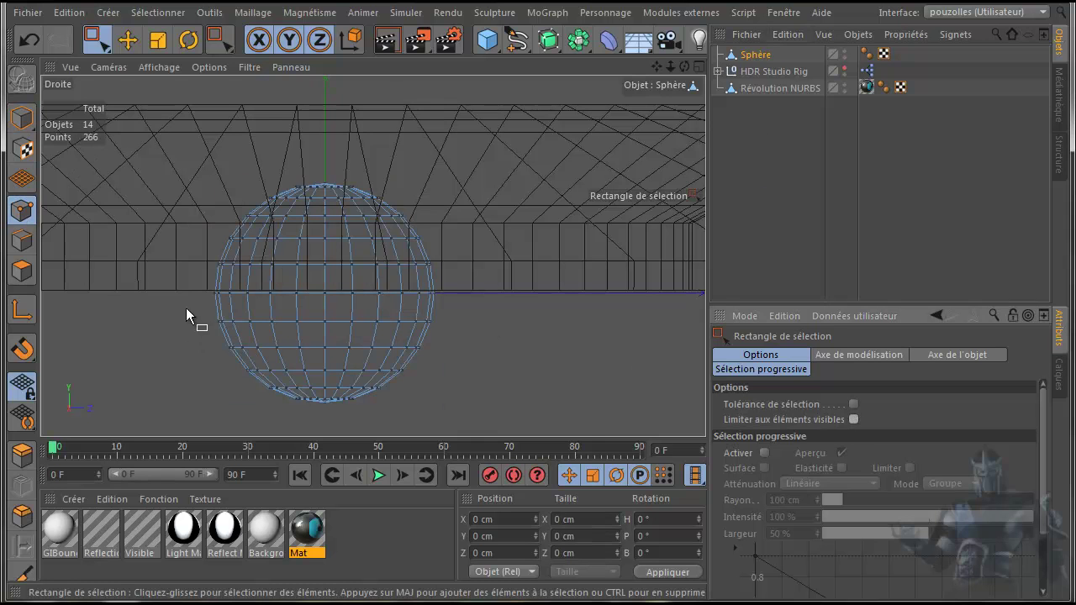
pyautogui.moveTo(192, 280); pyautogui.dragTo(512, 413)
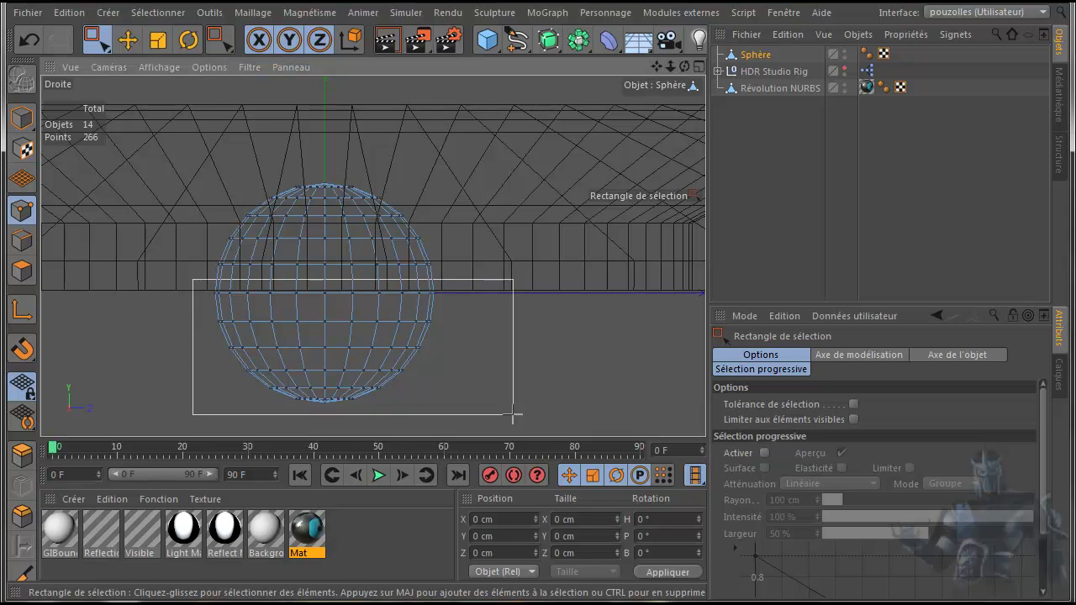
pyautogui.press('Delete')
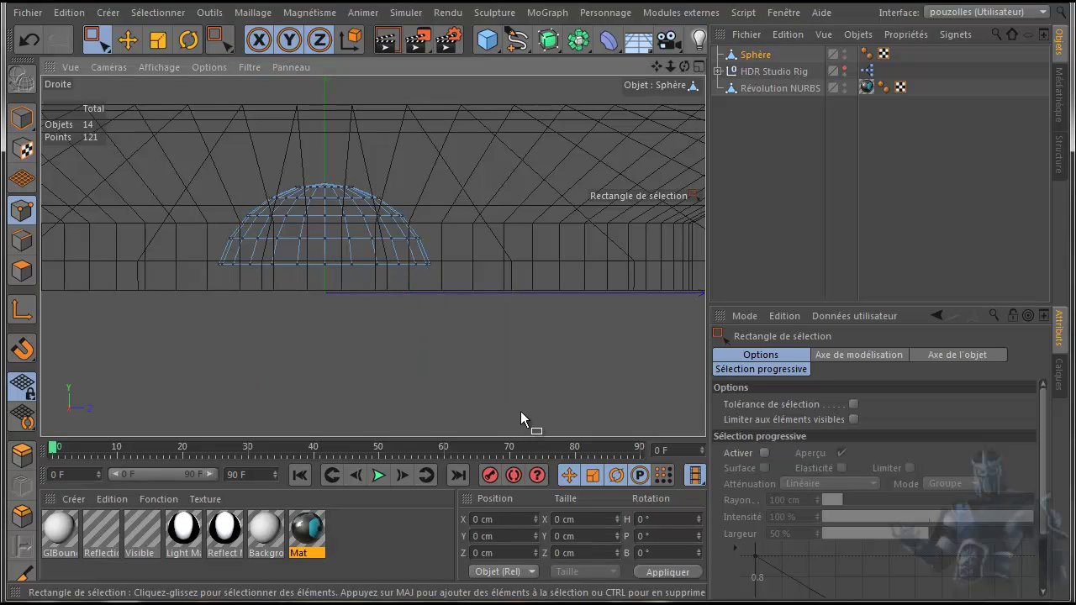
# Step: Scale the half-sphere down along Y to flatten it into a low dome
pyautogui.click(159, 41)
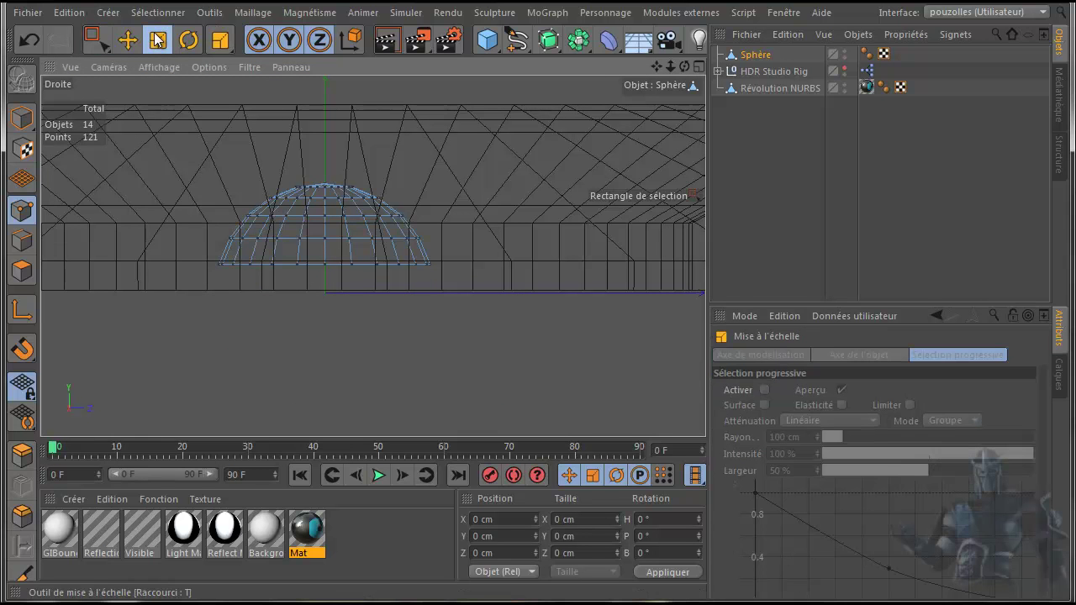
pyautogui.click(21, 117)
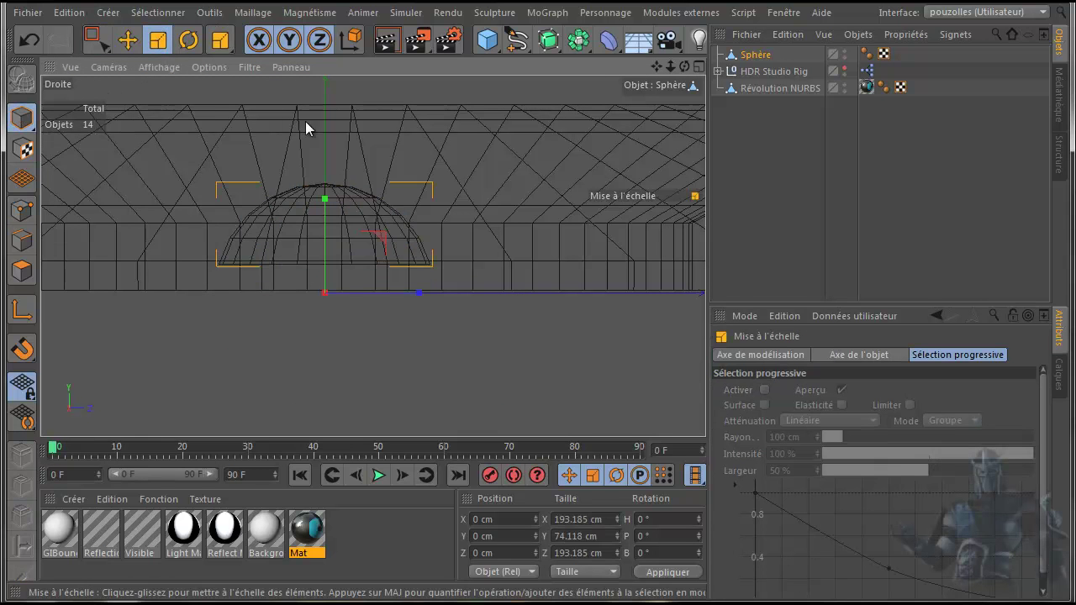
pyautogui.moveTo(323, 197); pyautogui.dragTo(319, 258)
pyautogui.click(188, 40)
pyautogui.moveTo(651, 64); pyautogui.dragTo(536, 330)
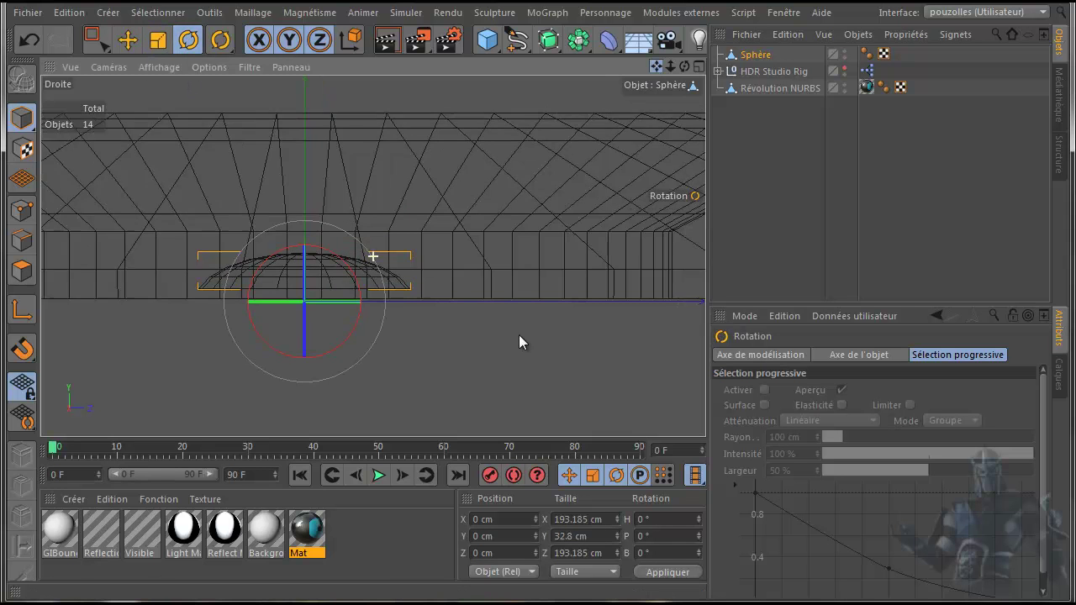
# Step: Move the dome onto the disc's top, tilt it about 28°, and seat it on the slope
pyautogui.click(129, 40)
pyautogui.moveTo(198, 279); pyautogui.dragTo(643, 166)
pyautogui.click(187, 40)
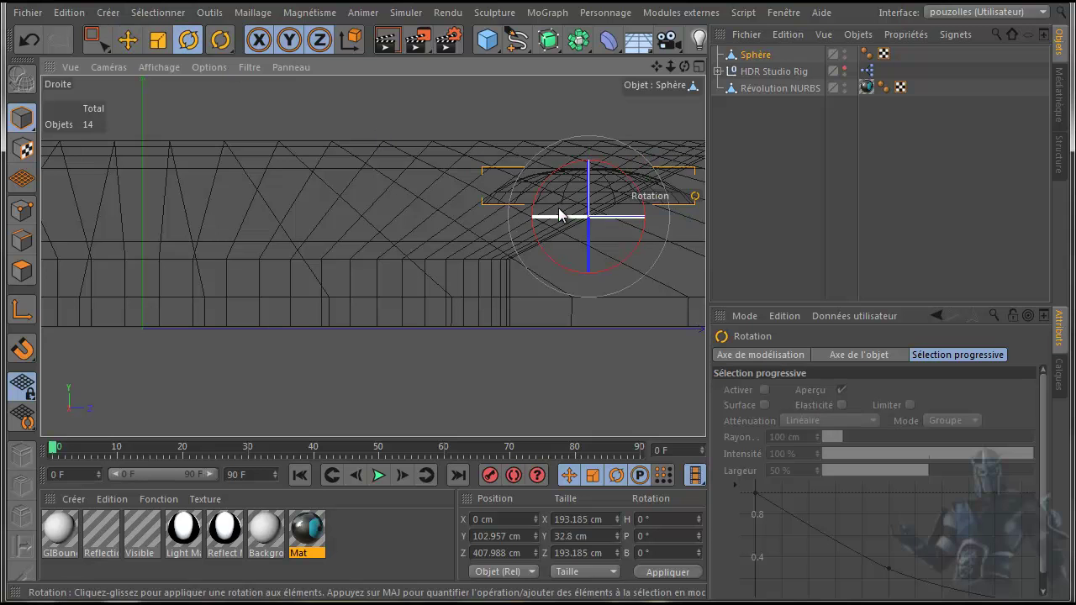
pyautogui.moveTo(535, 232); pyautogui.dragTo(542, 255)
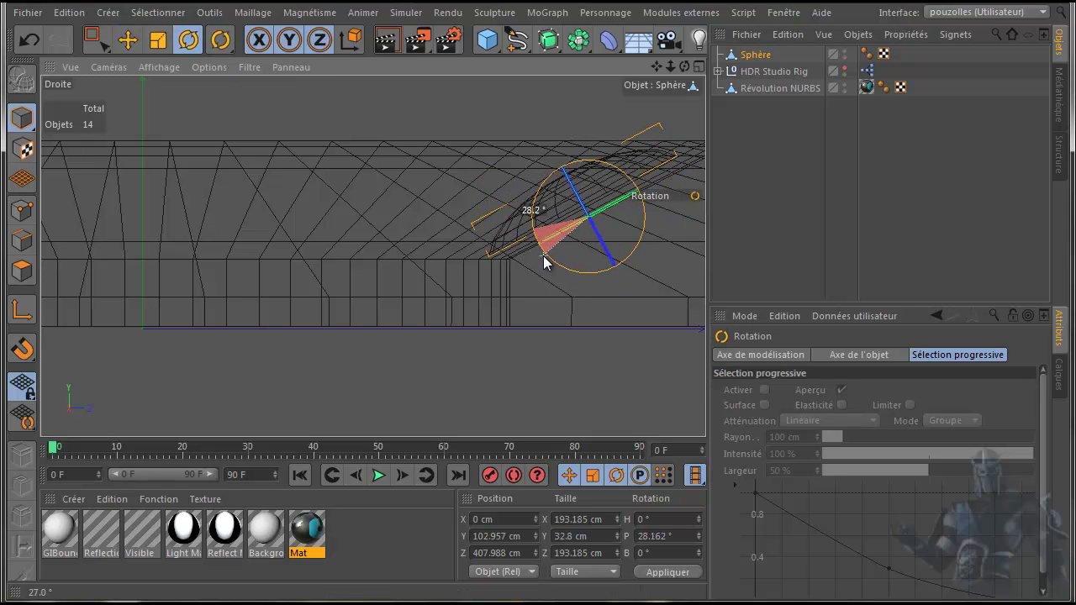
pyautogui.click(128, 39)
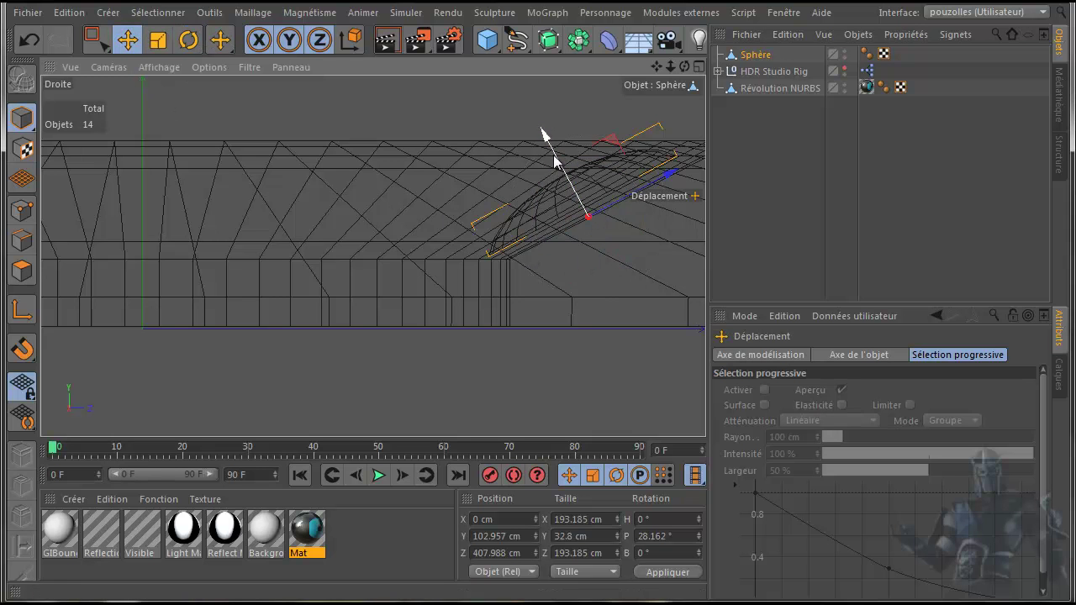
pyautogui.moveTo(543, 134); pyautogui.dragTo(552, 154)
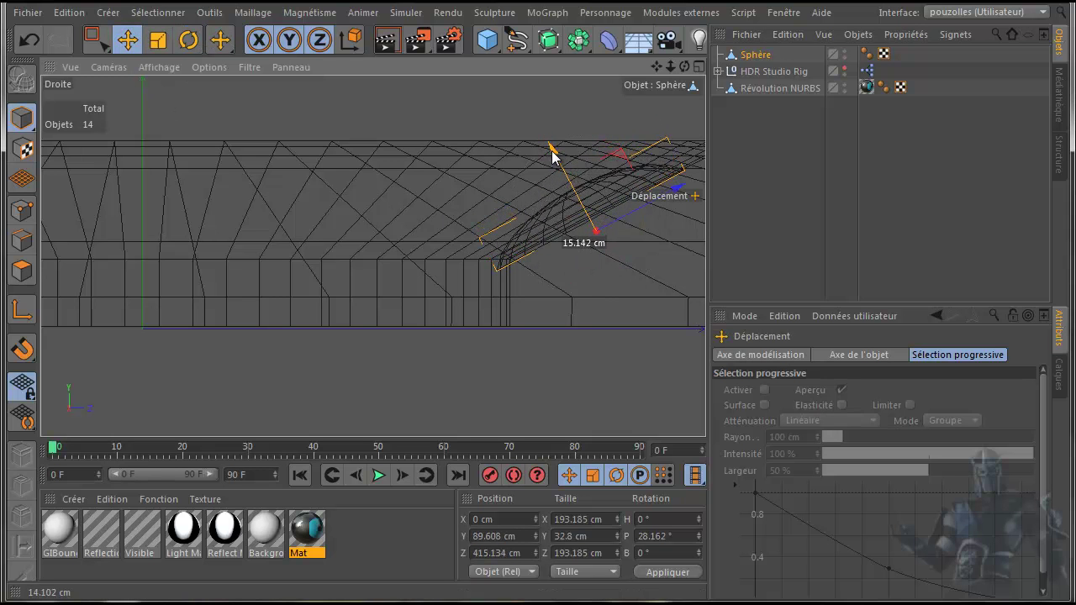
pyautogui.moveTo(681, 191); pyautogui.dragTo(697, 181)
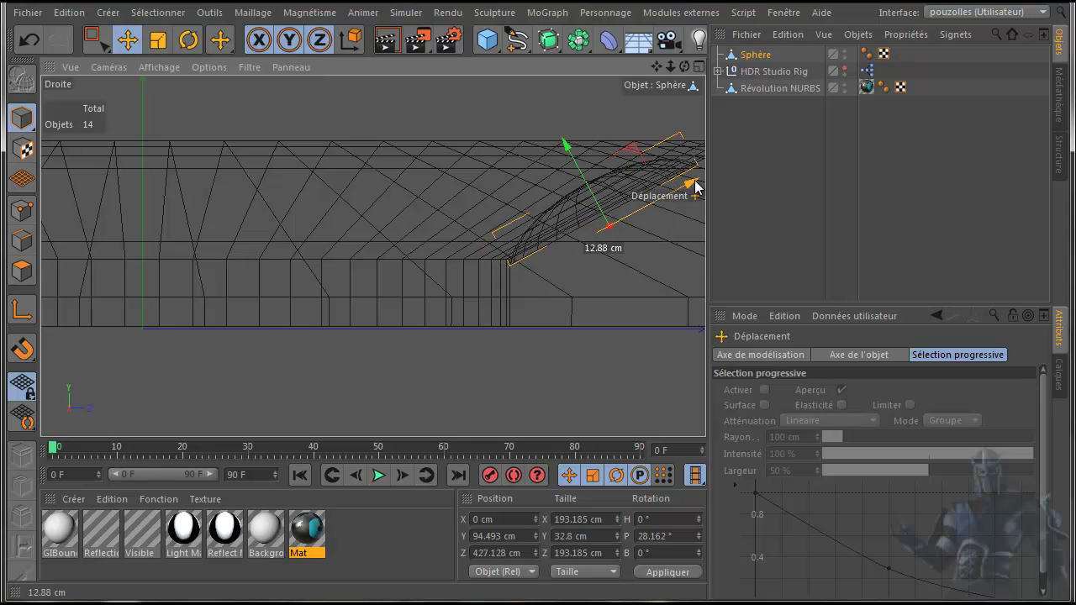
# Step: Shrink the dome to about 70% size and lift it slightly onto the surface
pyautogui.click(162, 43)
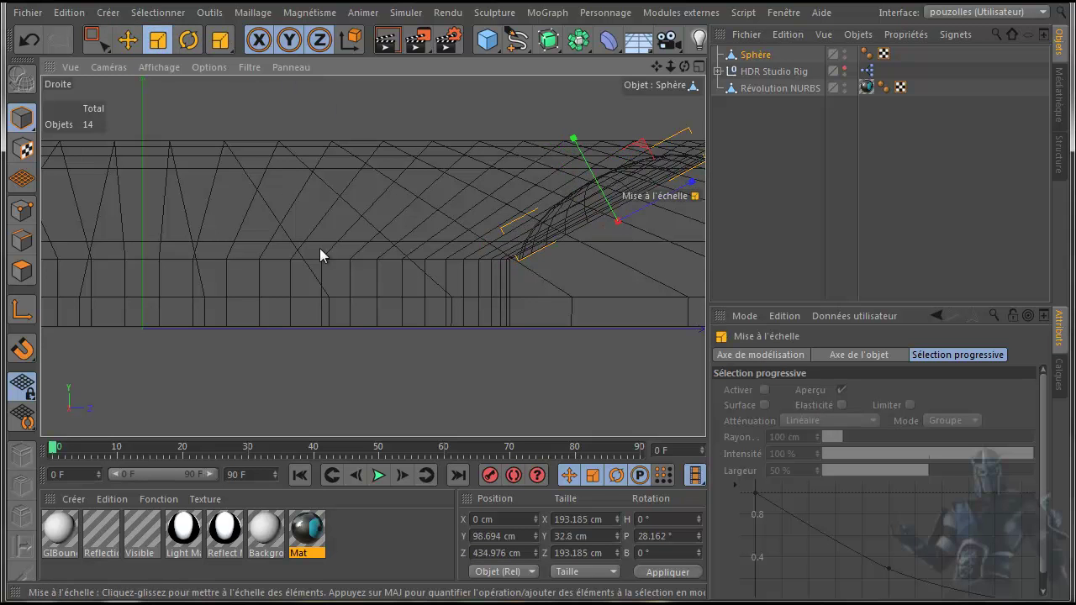
pyautogui.moveTo(456, 357); pyautogui.dragTo(295, 439)
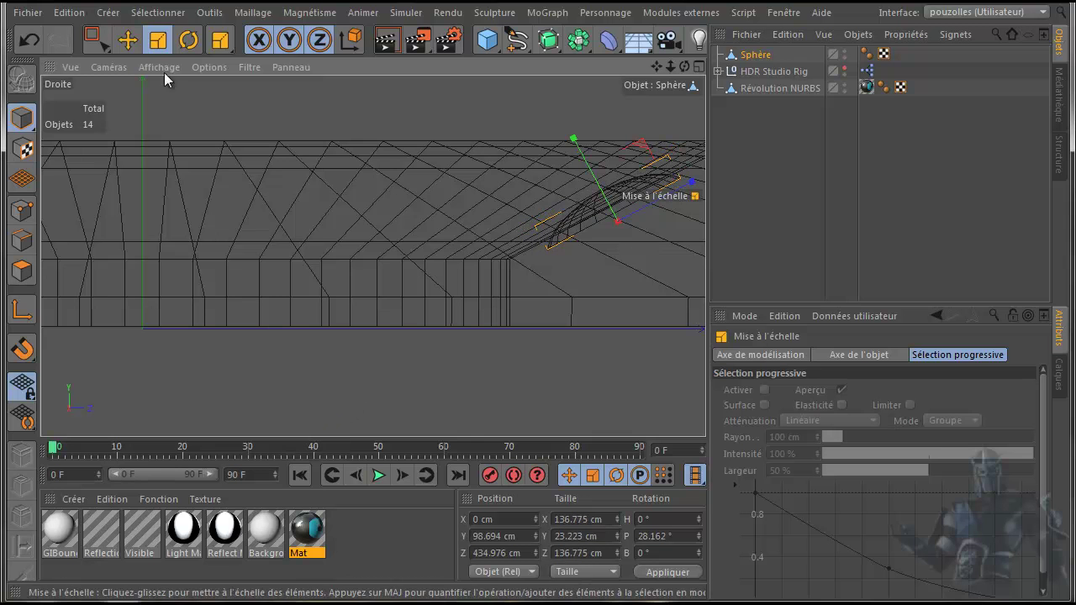
pyautogui.click(128, 39)
pyautogui.keyDown('alt'); pyautogui.moveTo(651, 223); pyautogui.dragTo(542, 137); pyautogui.keyUp('alt')
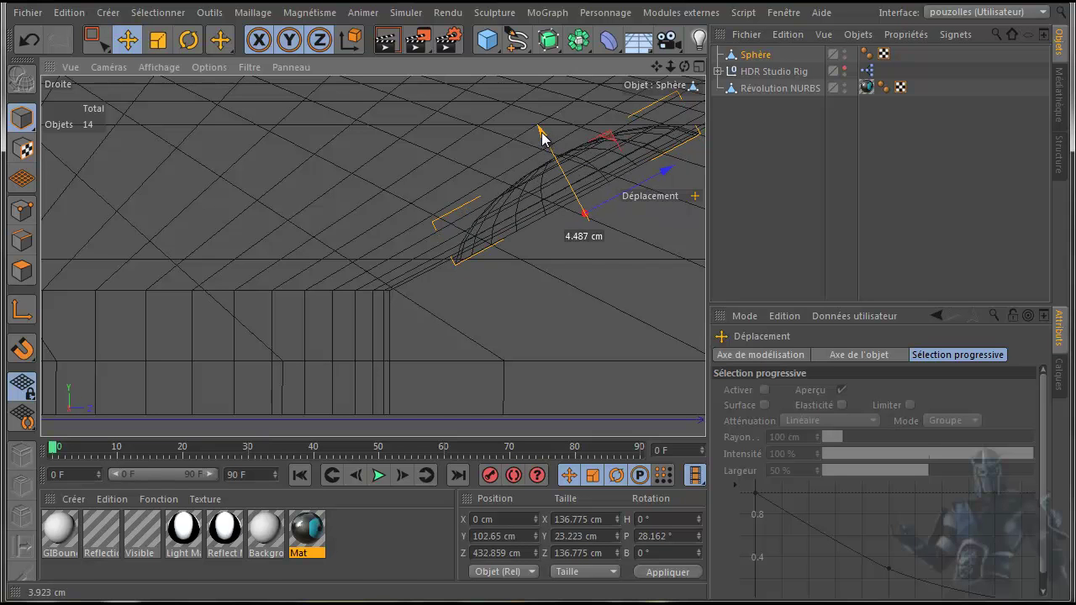
# Step: In the maximized Perspective view, narrow the dome along X to 80.481 cm wide
pyautogui.middleClick(340, 148)
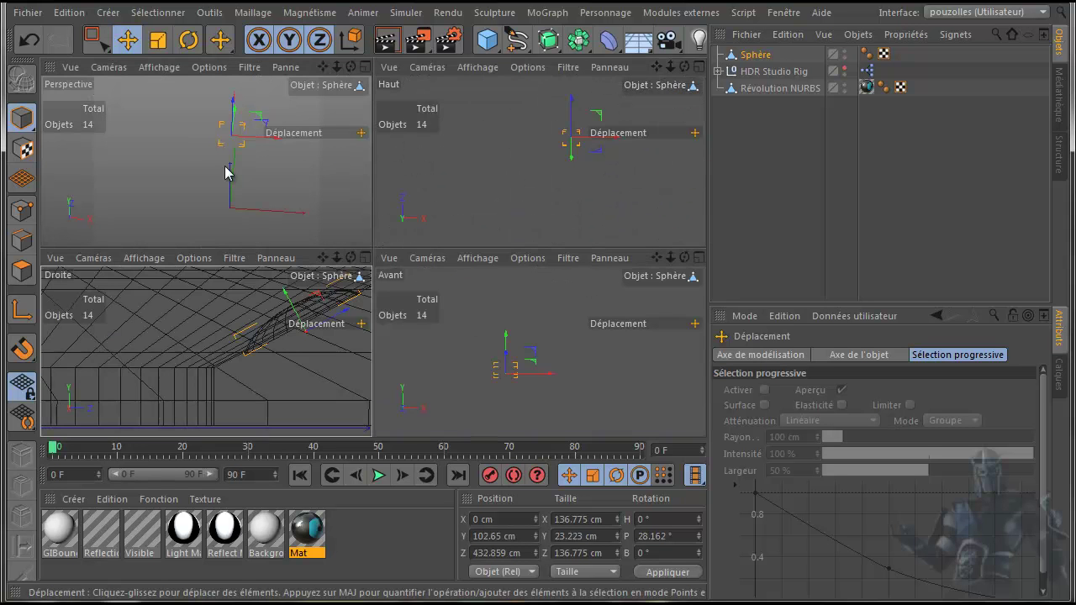
pyautogui.middleClick(241, 168)
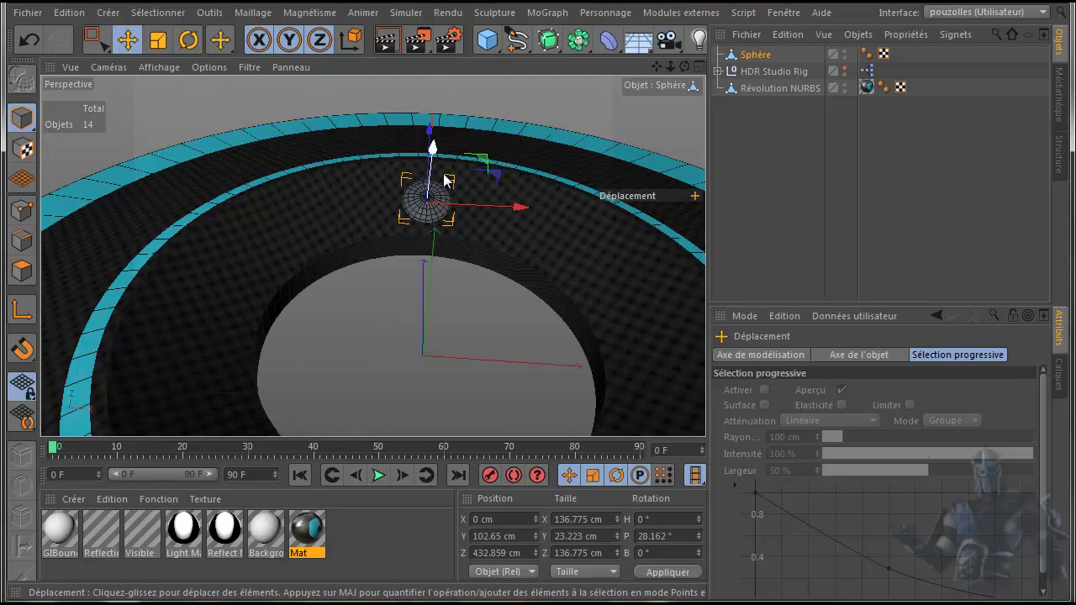
pyautogui.keyDown('alt'); pyautogui.moveTo(445, 179); pyautogui.dragTo(445, 178); pyautogui.keyUp('alt')
pyautogui.scroll(2, 445, 179)
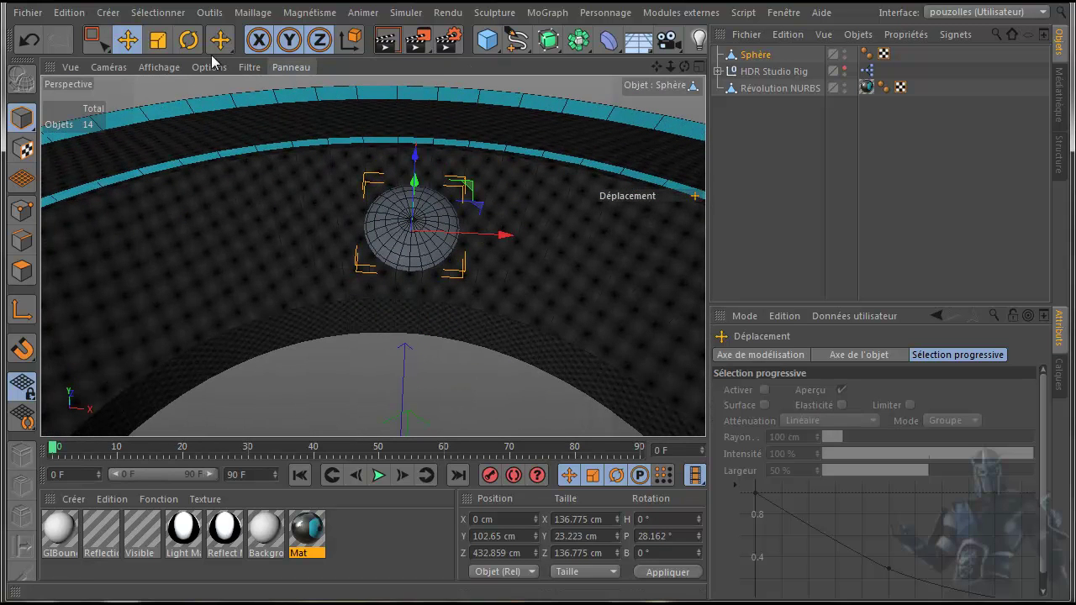
pyautogui.click(157, 40)
pyautogui.moveTo(509, 233); pyautogui.dragTo(468, 239)
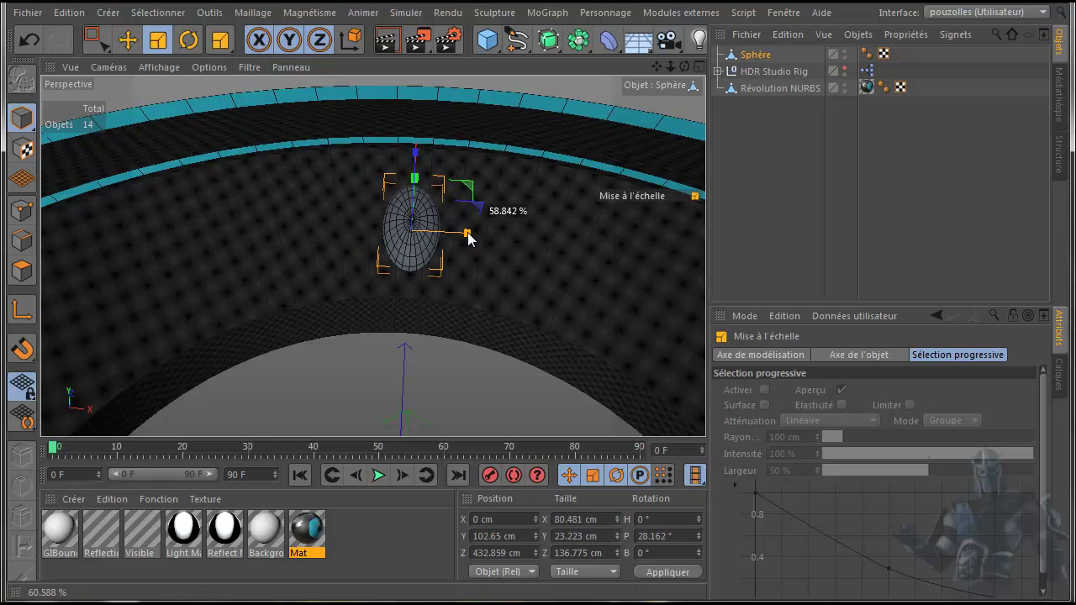
pyautogui.click(23, 272)
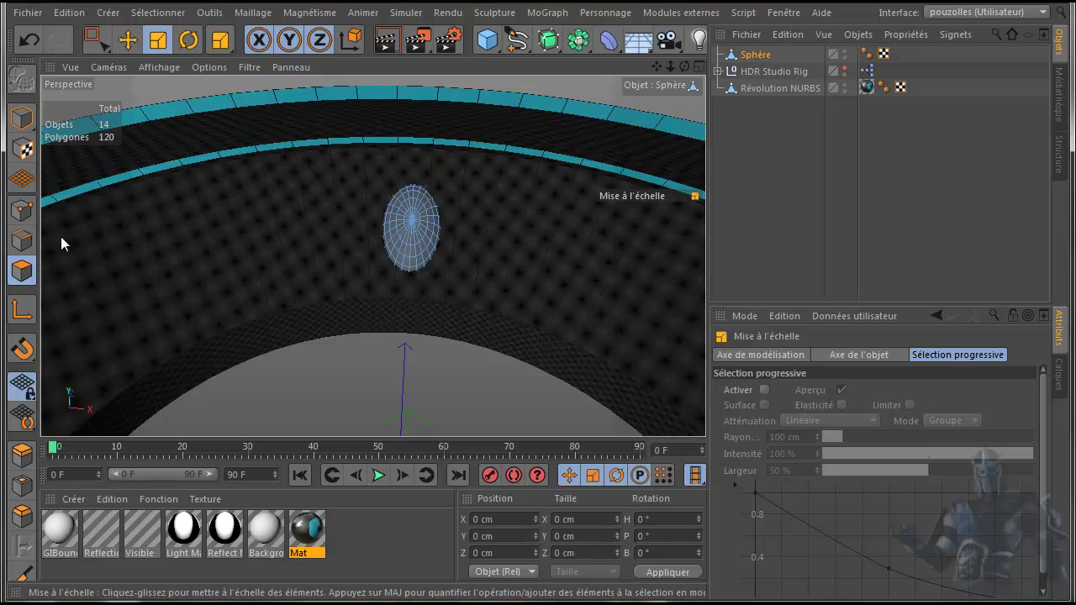
# Step: Paint-select the ring of polygons on top of the dome with the brush selection tool
pyautogui.click(99, 43)
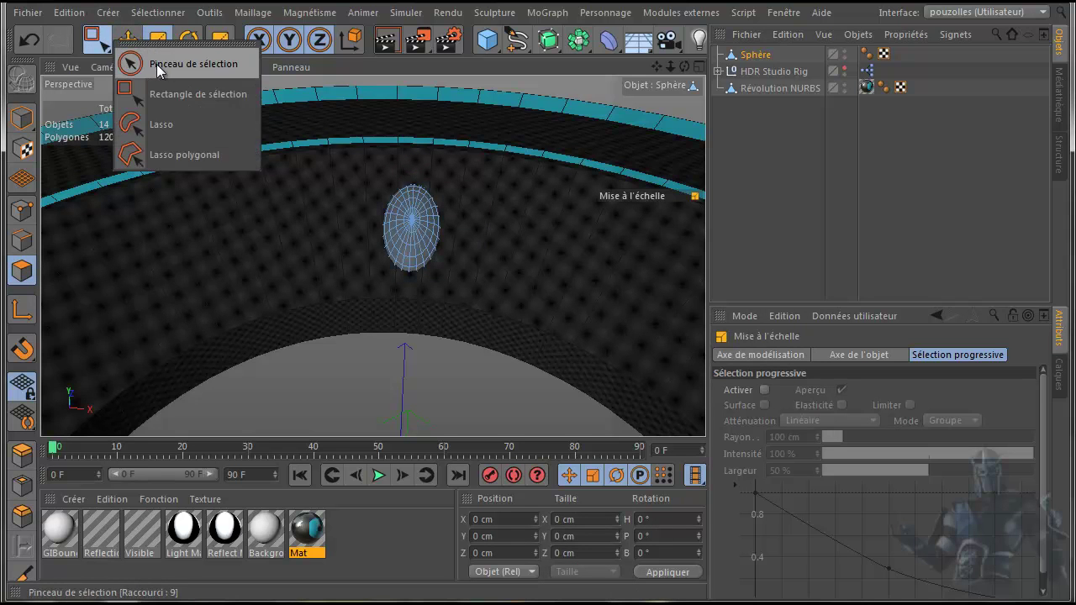
pyautogui.click(132, 63)
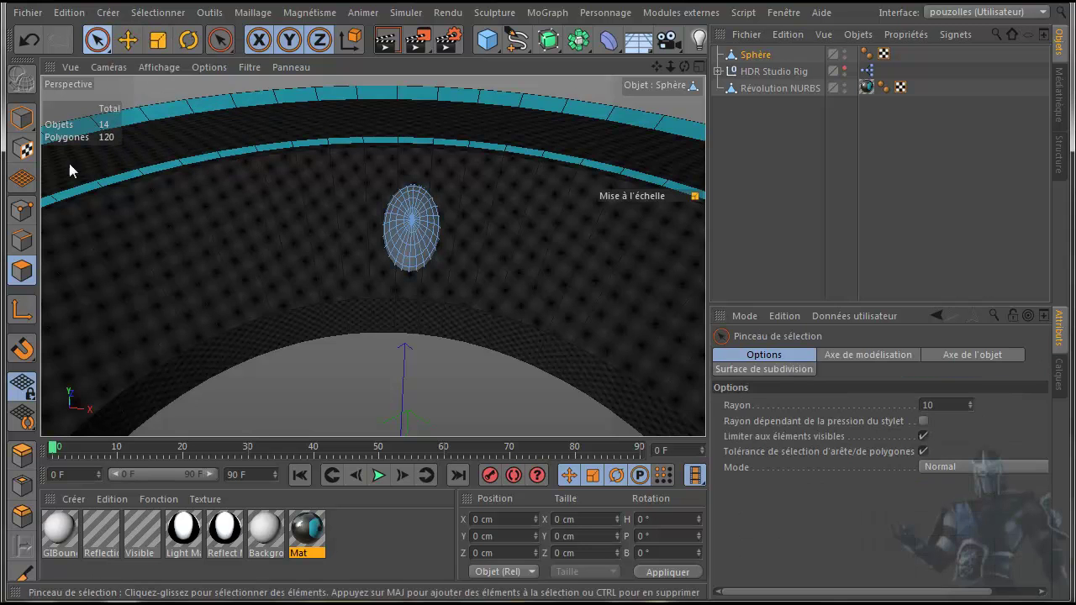
pyautogui.click(22, 269)
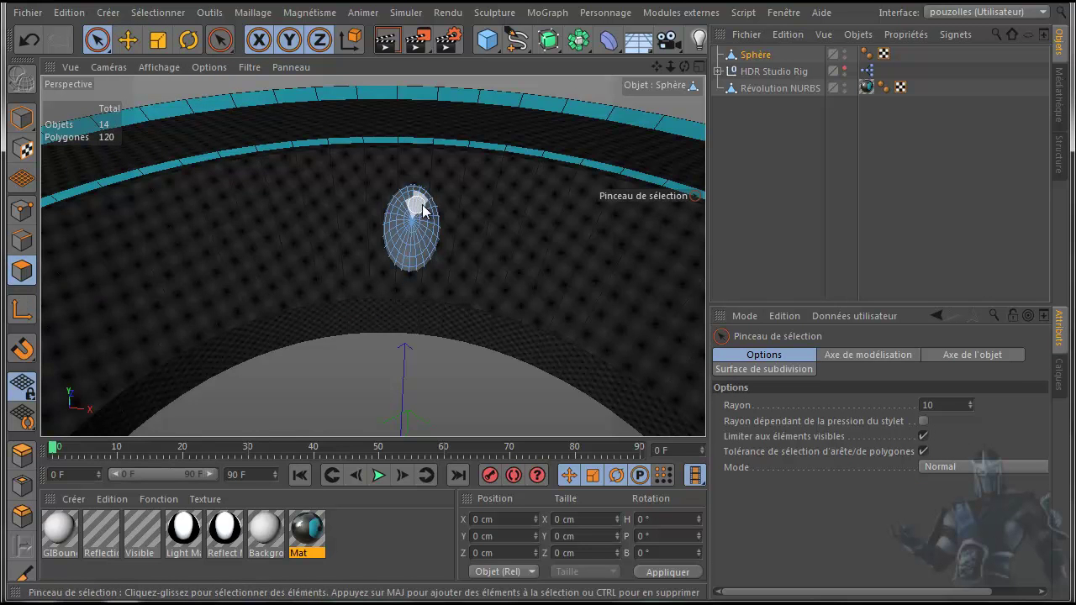
pyautogui.scroll(3, 425, 210)
pyautogui.scroll(2, 425, 210)
pyautogui.scroll(1, 431, 211)
pyautogui.moveTo(430, 211)
pyautogui.mouseDown()
pyautogui.moveTo(398, 193)
pyautogui.moveTo(379, 199)
pyautogui.moveTo(353, 254)
pyautogui.moveTo(372, 300)
pyautogui.moveTo(391, 307)
pyautogui.moveTo(413, 288)
pyautogui.moveTo(424, 241)
pyautogui.moveTo(405, 192)
pyautogui.mouseUp()
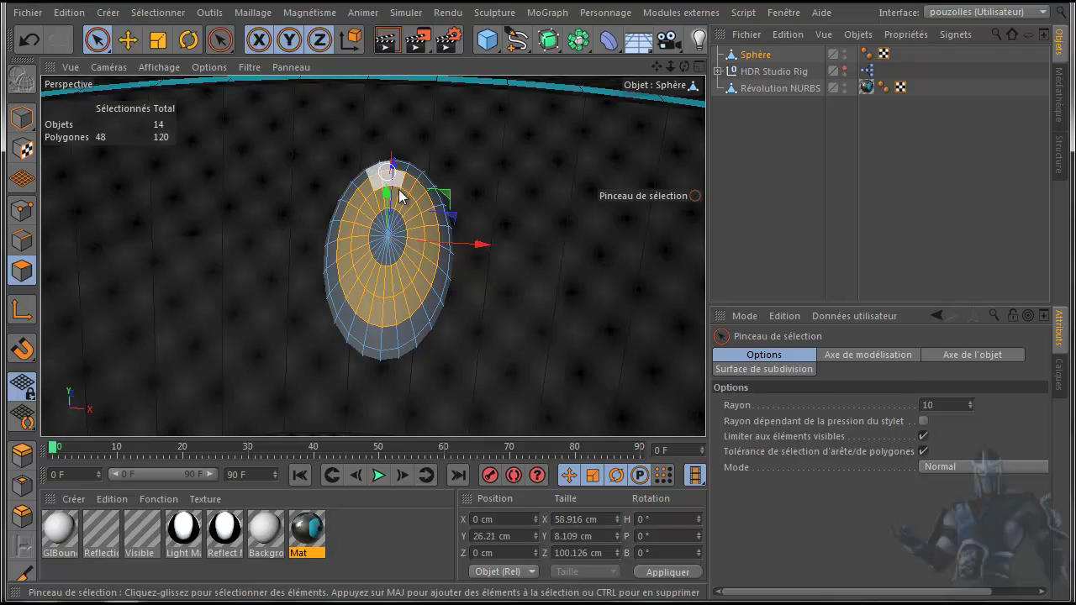
# Step: Raise the selected polygon ring along Y to give the cap a stepped profile
pyautogui.moveTo(385, 199); pyautogui.dragTo(382, 206)
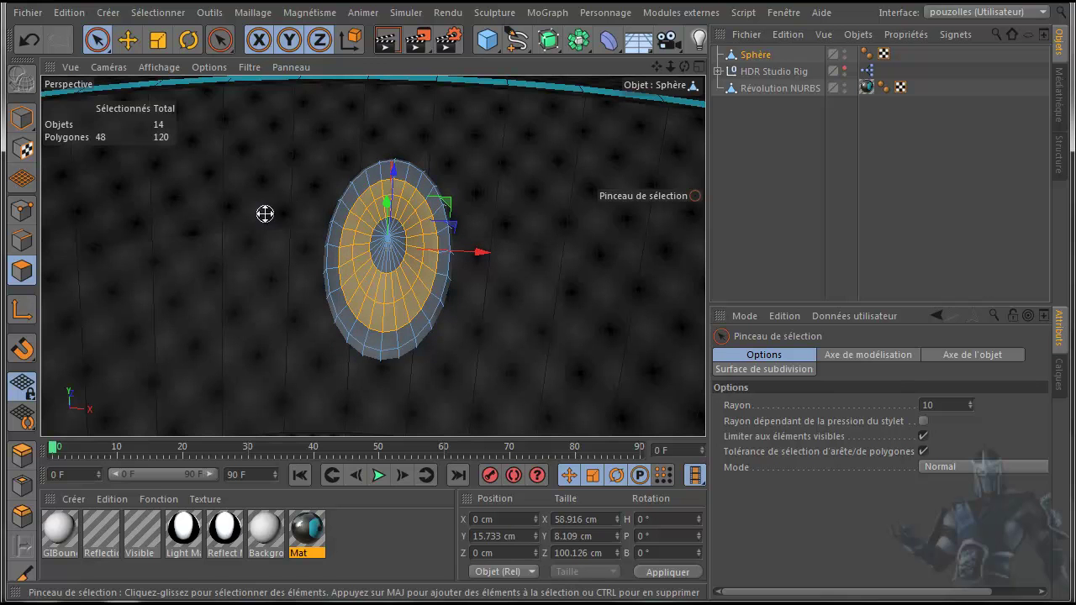
pyautogui.middleClick(265, 214)
pyautogui.middleClick(265, 215)
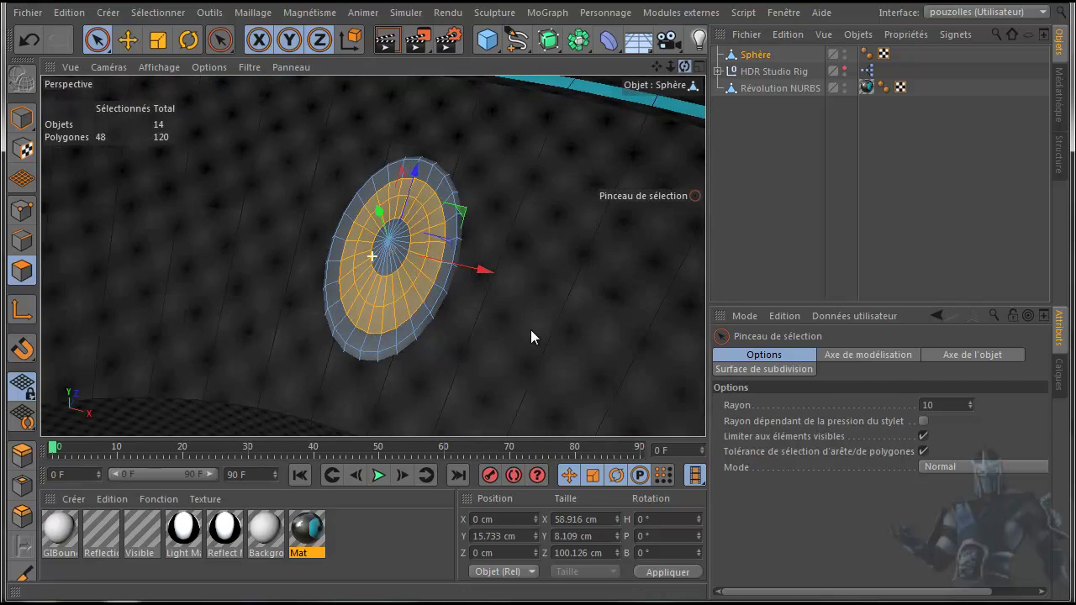
pyautogui.keyDown('alt'); pyautogui.moveTo(530, 330); pyautogui.dragTo(539, 331); pyautogui.keyUp('alt')
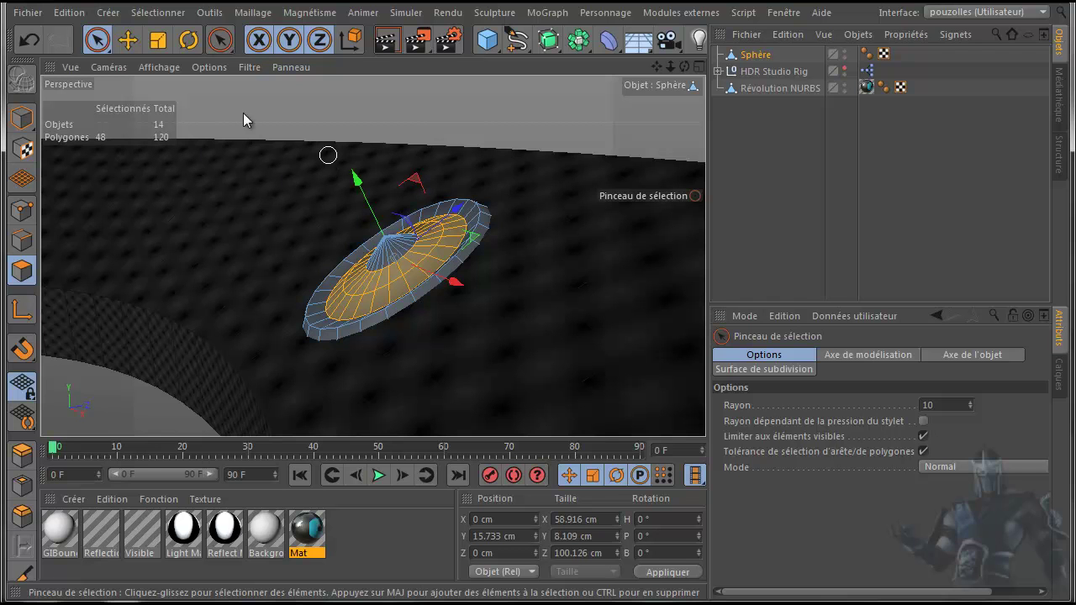
pyautogui.click(124, 40)
pyautogui.click(22, 209)
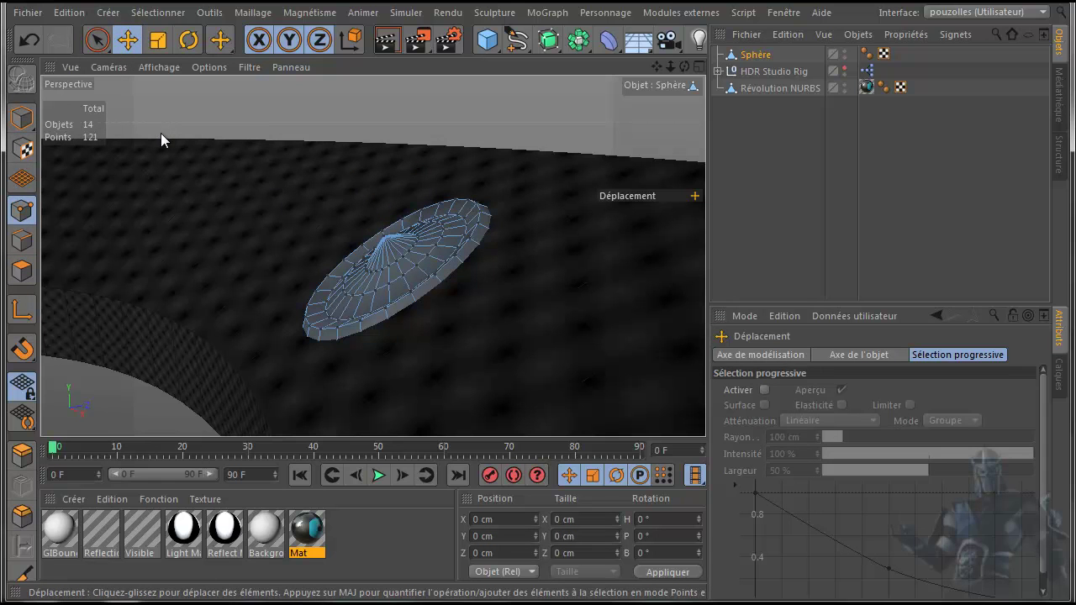
# Step: Loop-select the cap's inner edge loop and lift it about 3.3 cm on Y
pyautogui.click(22, 241)
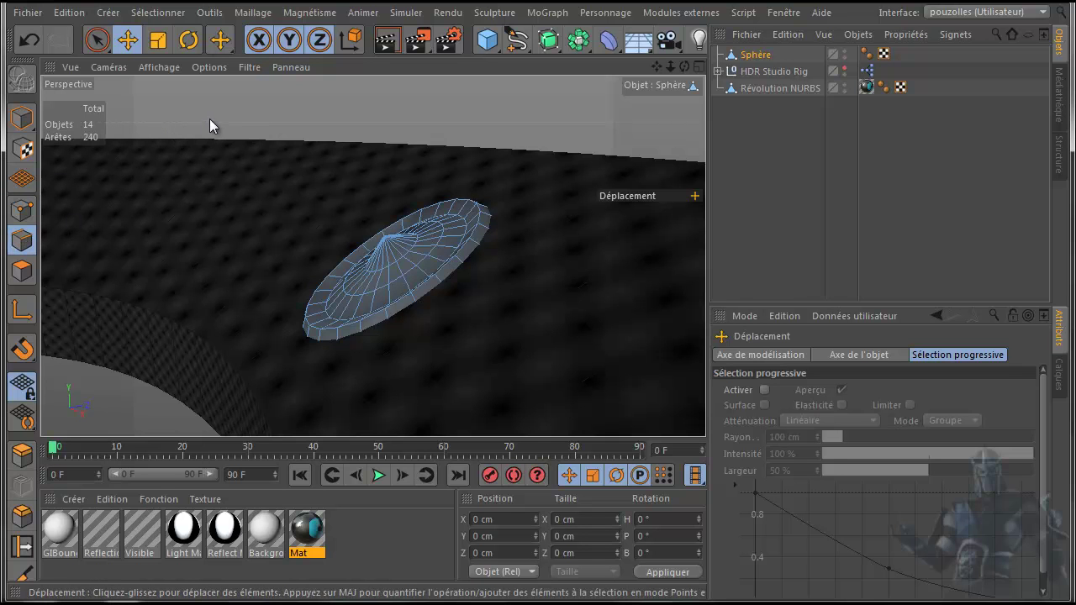
pyautogui.press('u')
pyautogui.press('l')
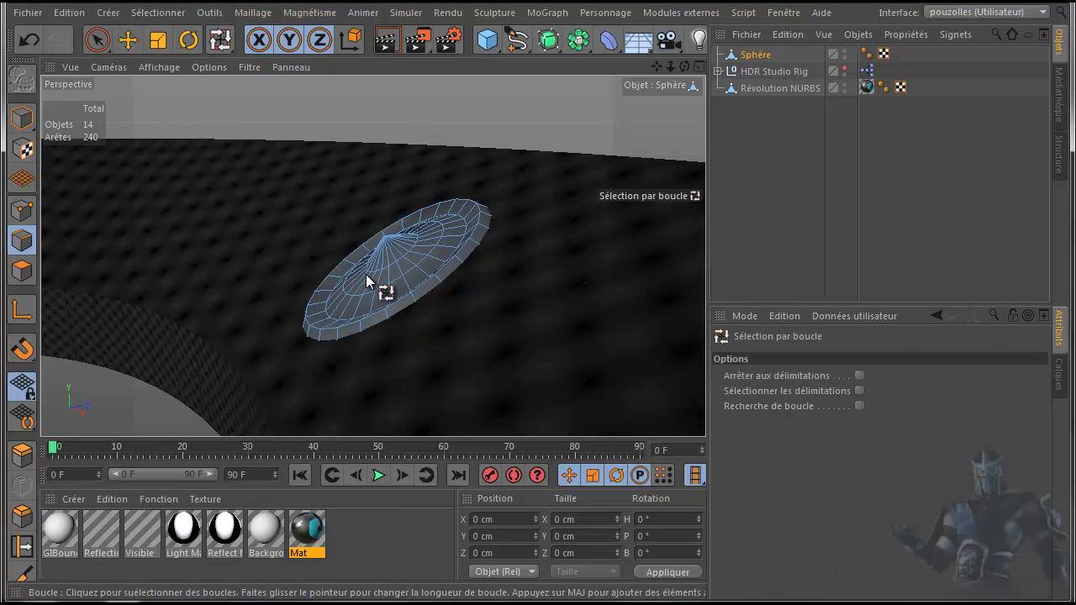
pyautogui.click(398, 300)
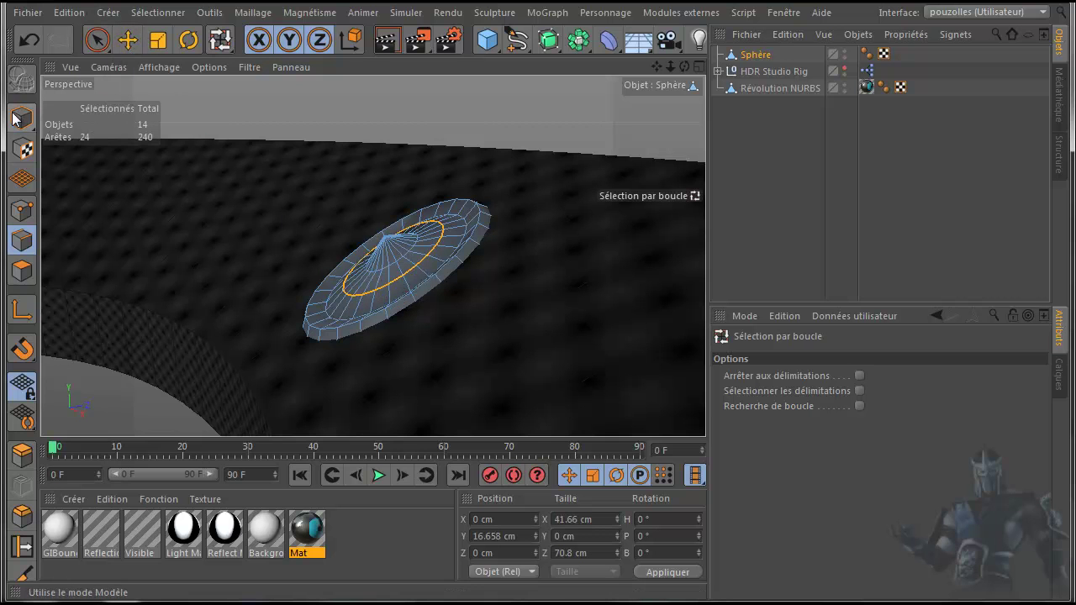
pyautogui.click(128, 39)
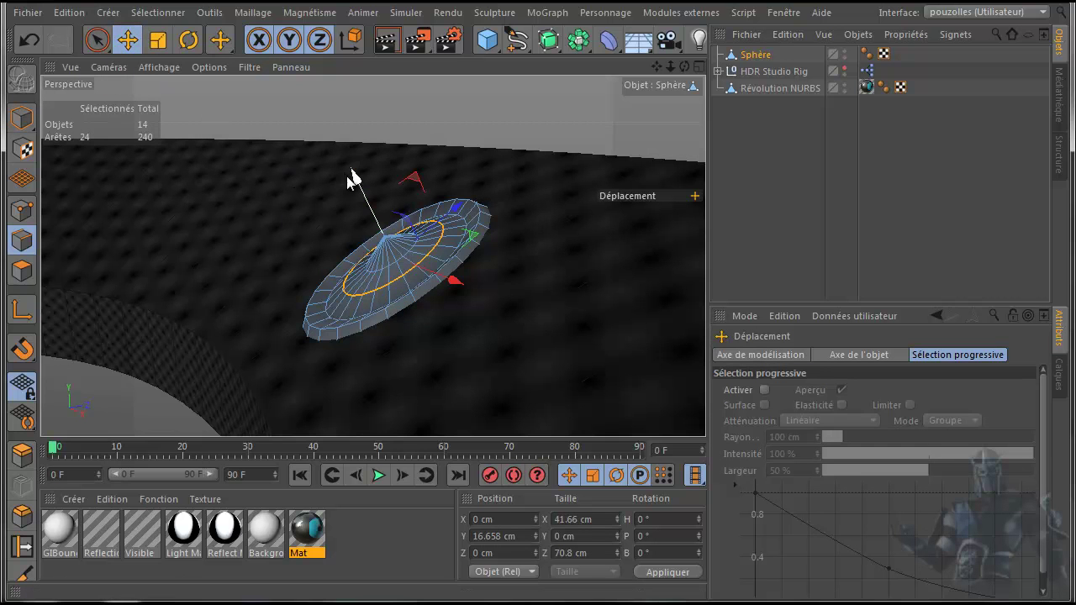
pyautogui.moveTo(353, 178); pyautogui.dragTo(353, 173)
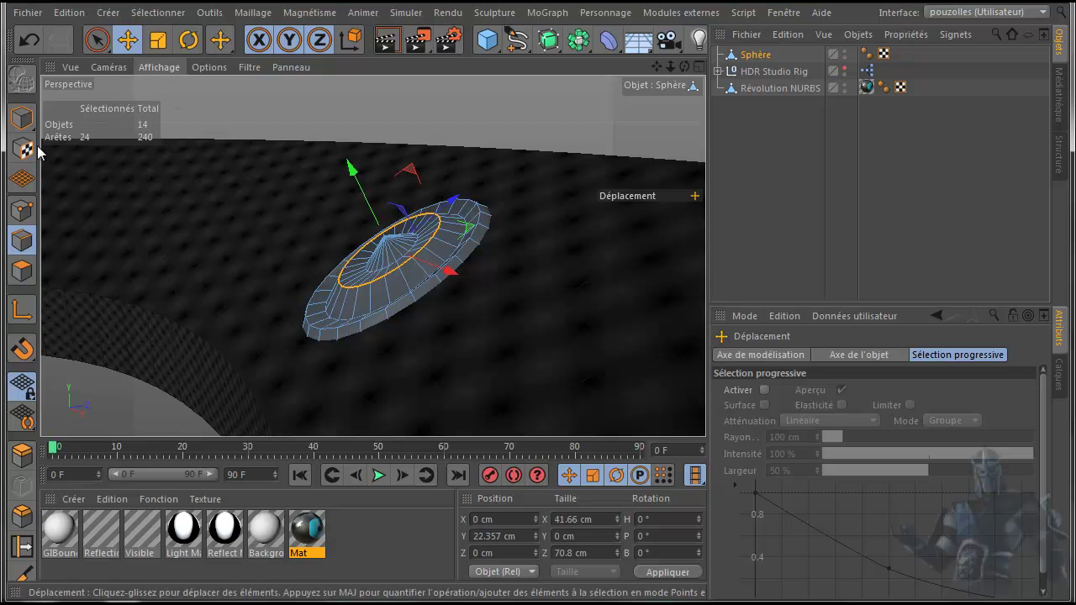
# Step: Select the cap's centre point and pull it down a few centimetres
pyautogui.click(22, 209)
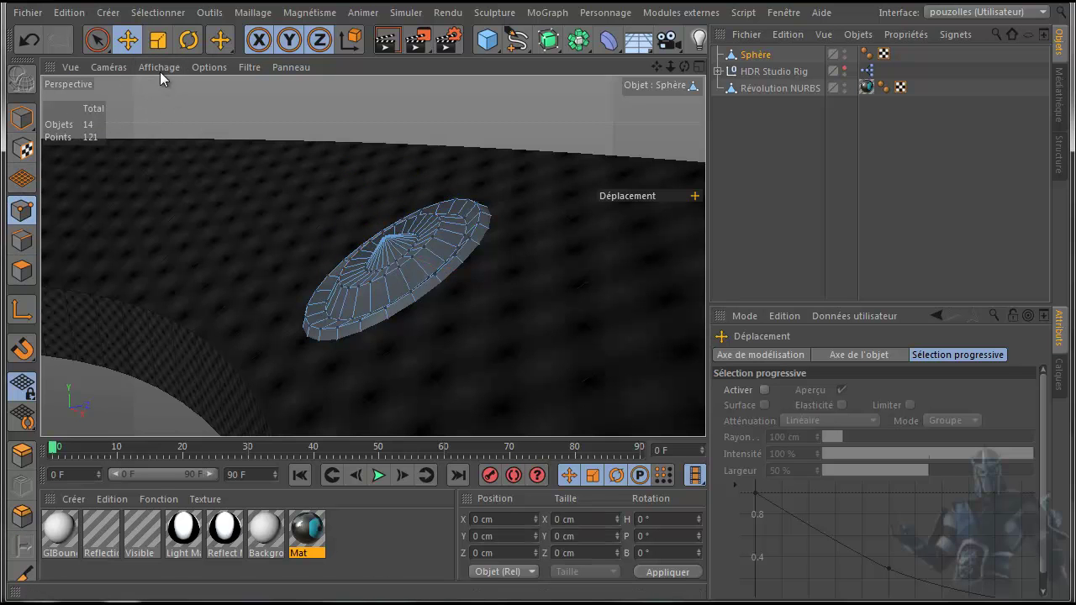
pyautogui.click(383, 238)
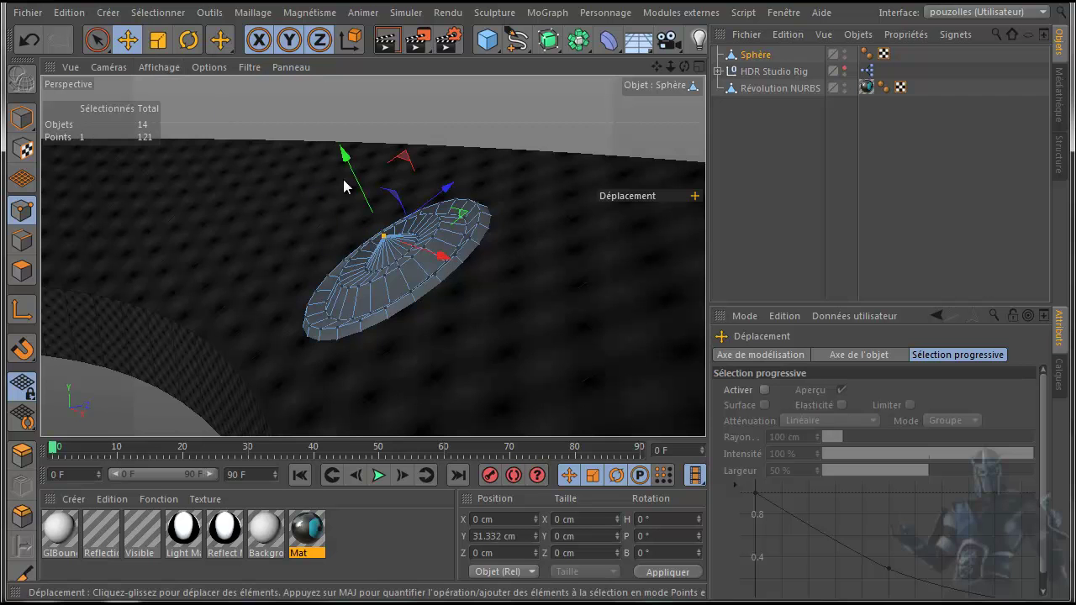
pyautogui.moveTo(342, 154); pyautogui.dragTo(346, 160)
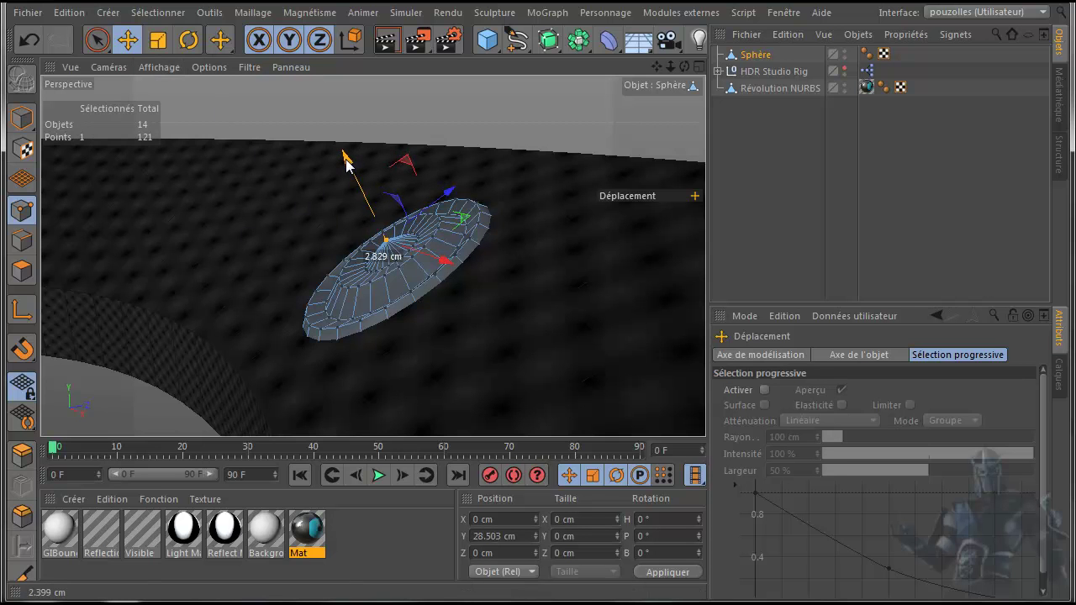
# Step: Add a Subdivision Surface, nest the Sphère in it, and render a preview of the smoothed cap
pyautogui.click(548, 40)
pyautogui.moveTo(758, 74); pyautogui.dragTo(767, 57)
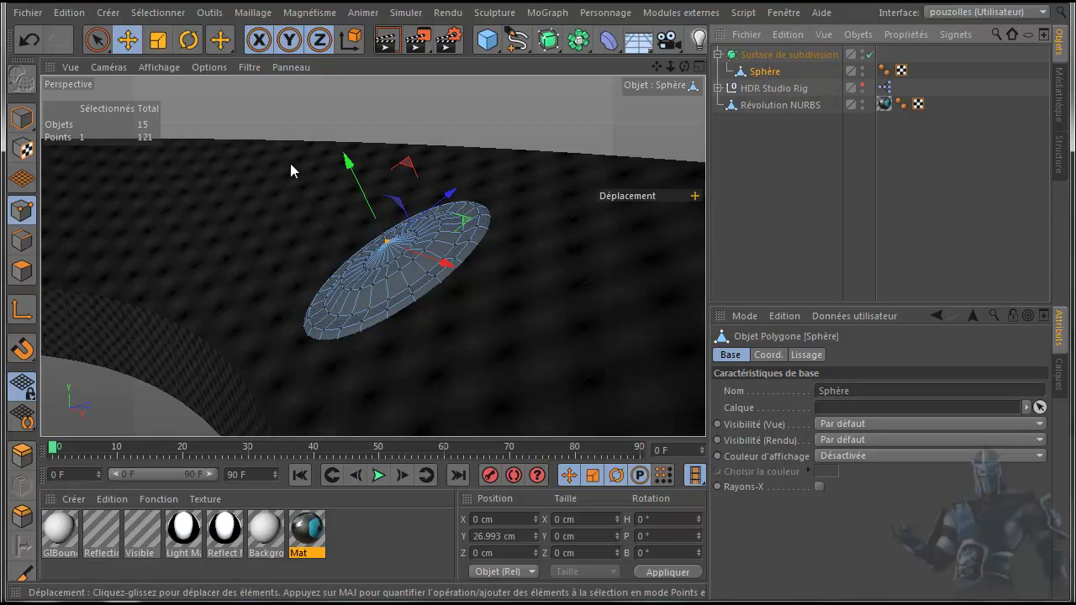
pyautogui.click(386, 40)
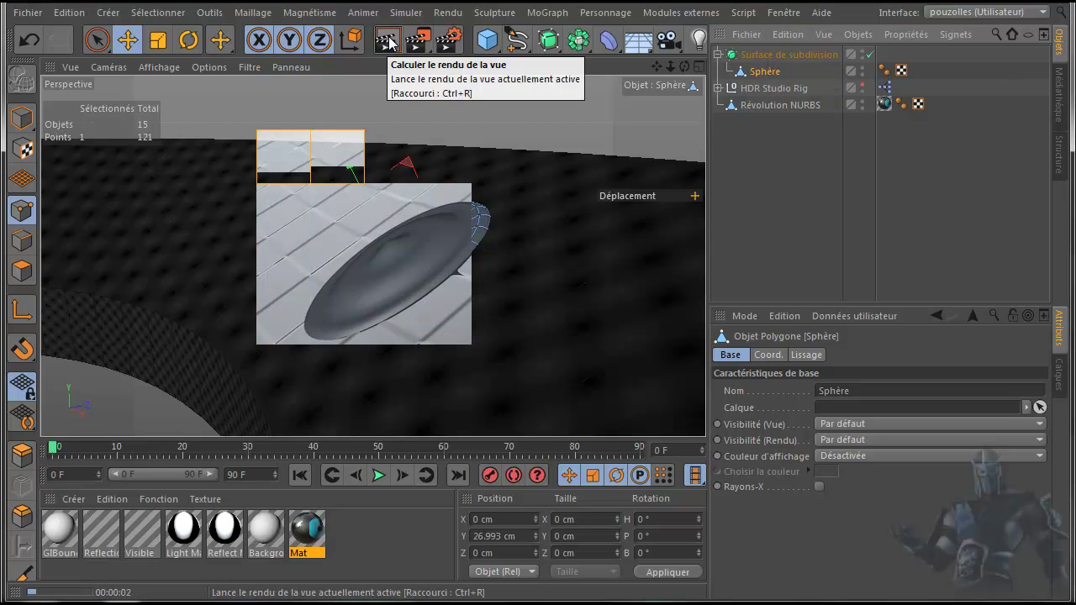
pyautogui.click(766, 74)
pyautogui.click(773, 54)
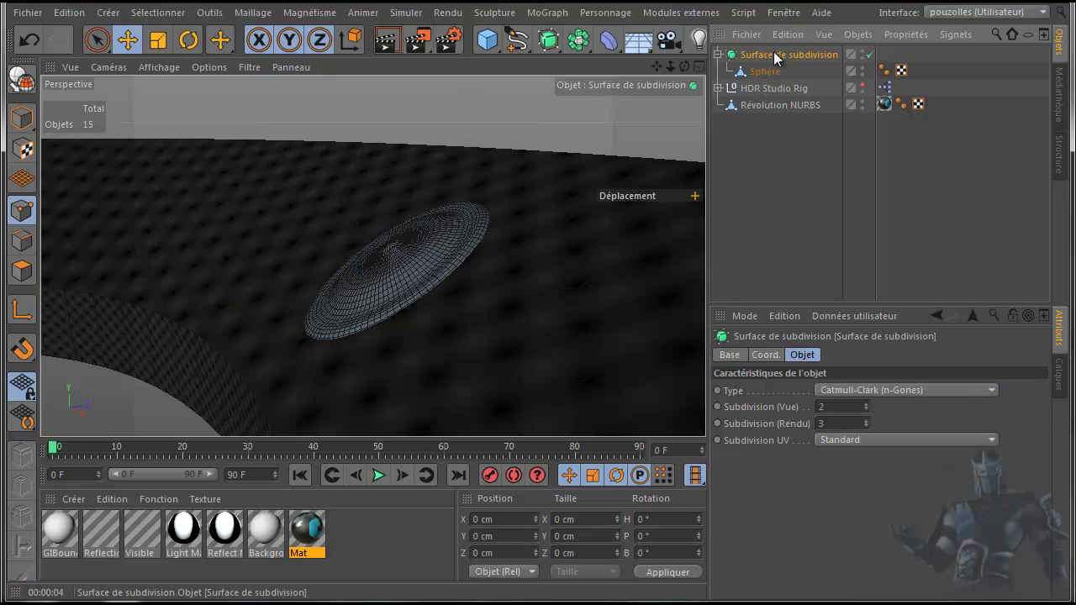
# Step: Move the Sphère back above the Subdivision Surface so the cap stays unsmoothed
pyautogui.moveTo(771, 71); pyautogui.dragTo(770, 49)
pyautogui.click(763, 72)
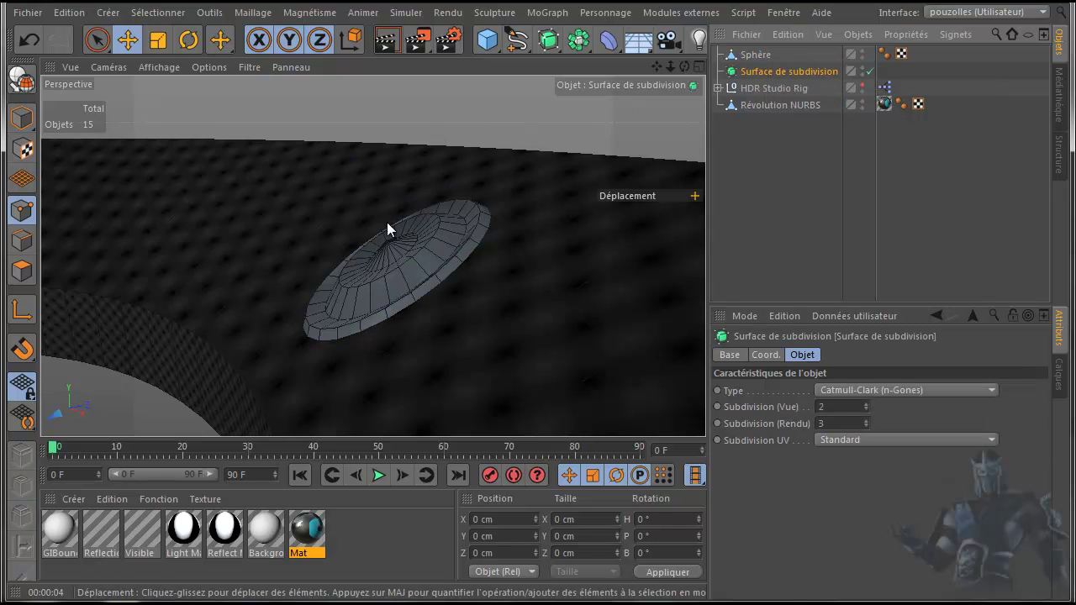
pyautogui.scroll(2, 389, 268)
pyautogui.scroll(3, 388, 268)
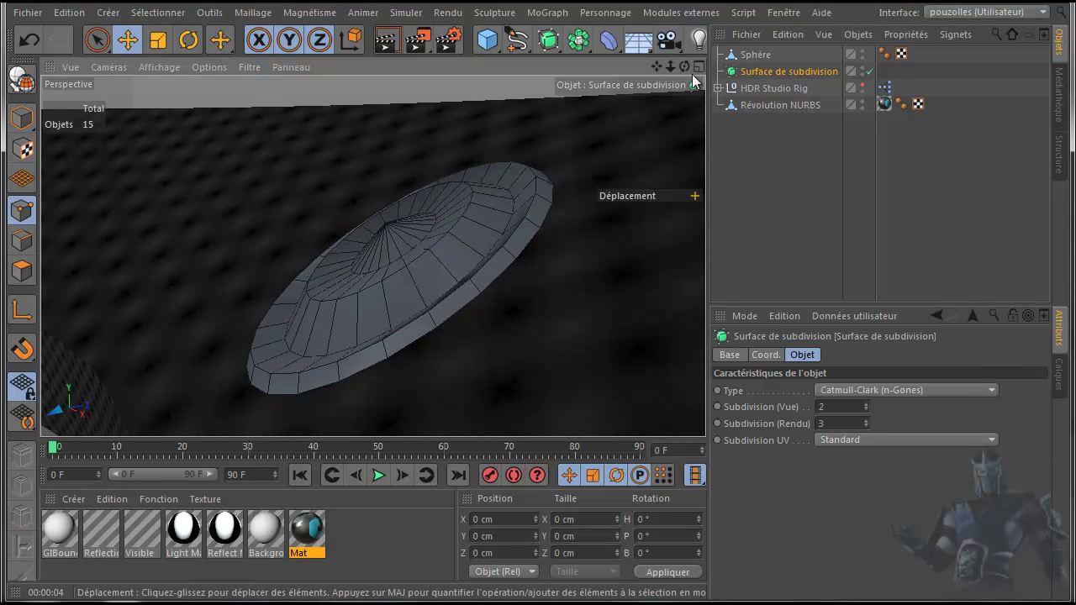
pyautogui.moveTo(537, 330)
pyautogui.keyDown('alt'); pyautogui.mouseDown()
pyautogui.moveTo(554, 329)
pyautogui.moveTo(526, 329)
pyautogui.moveTo(519, 317)
pyautogui.moveTo(538, 329)
pyautogui.mouseUp(); pyautogui.keyUp('alt')
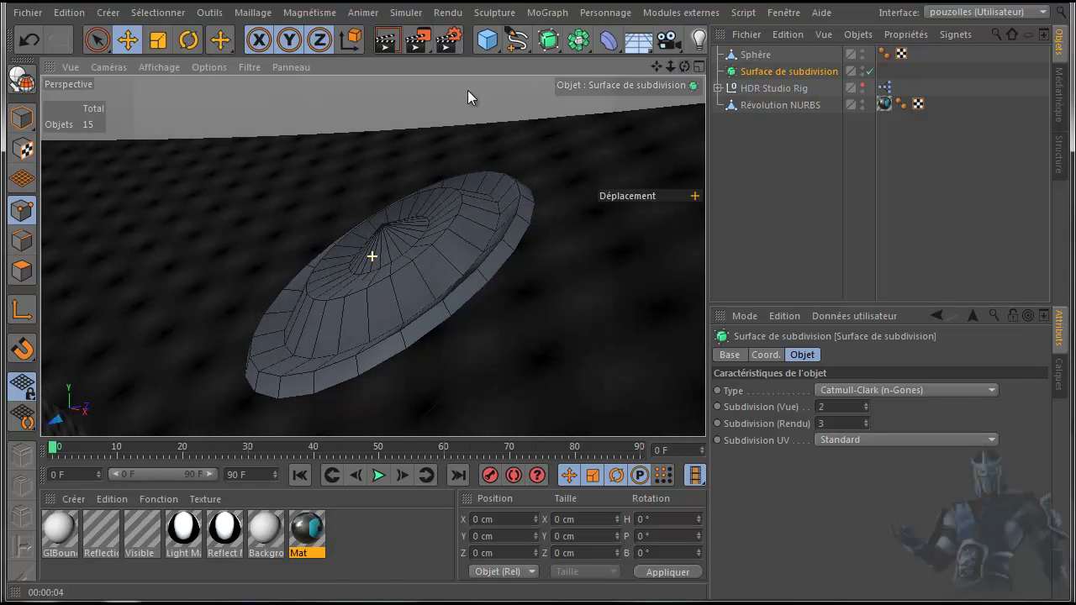
# Step: Switch to Edges mode with the Loop Selection tool (U~L)
pyautogui.click(22, 241)
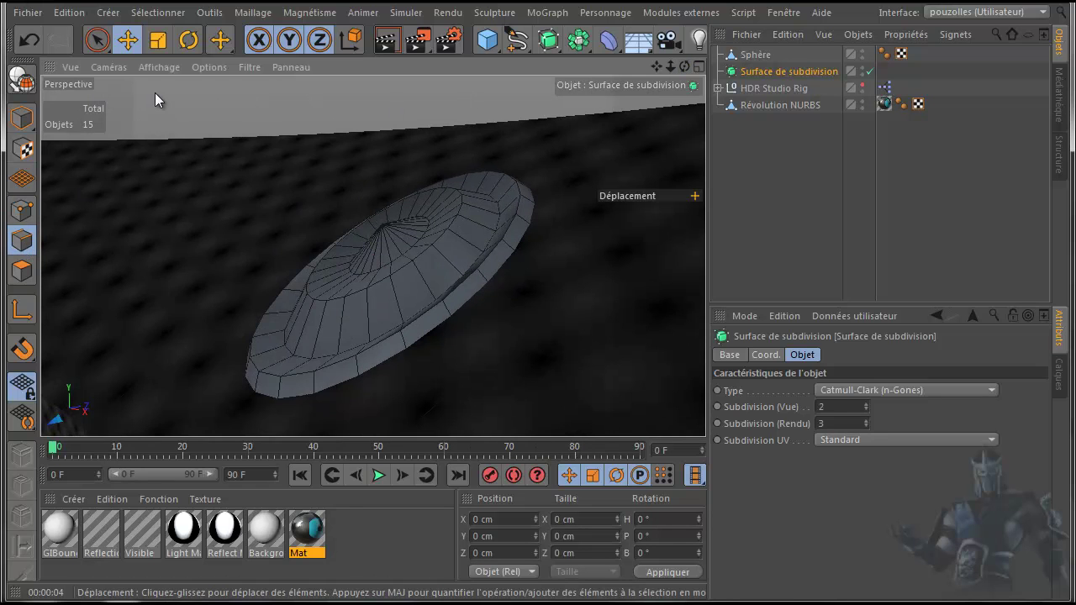
pyautogui.press('u')
pyautogui.press('l')
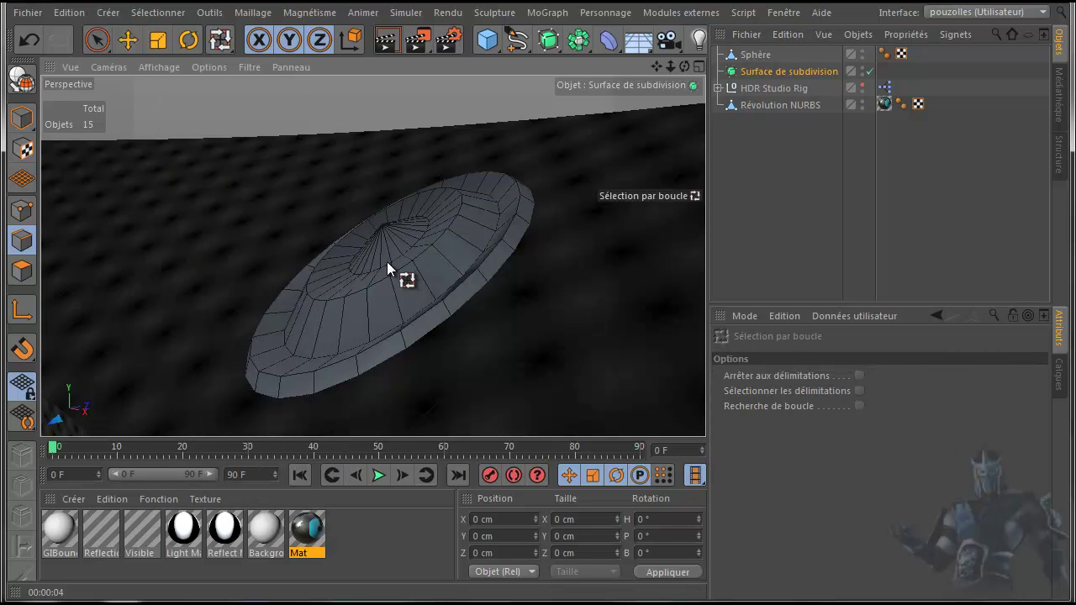
# Step: Loop-select the Sphère's small 24-edge centre ring and lower it about 3 cm to Y 16.609 cm
pyautogui.click(754, 55)
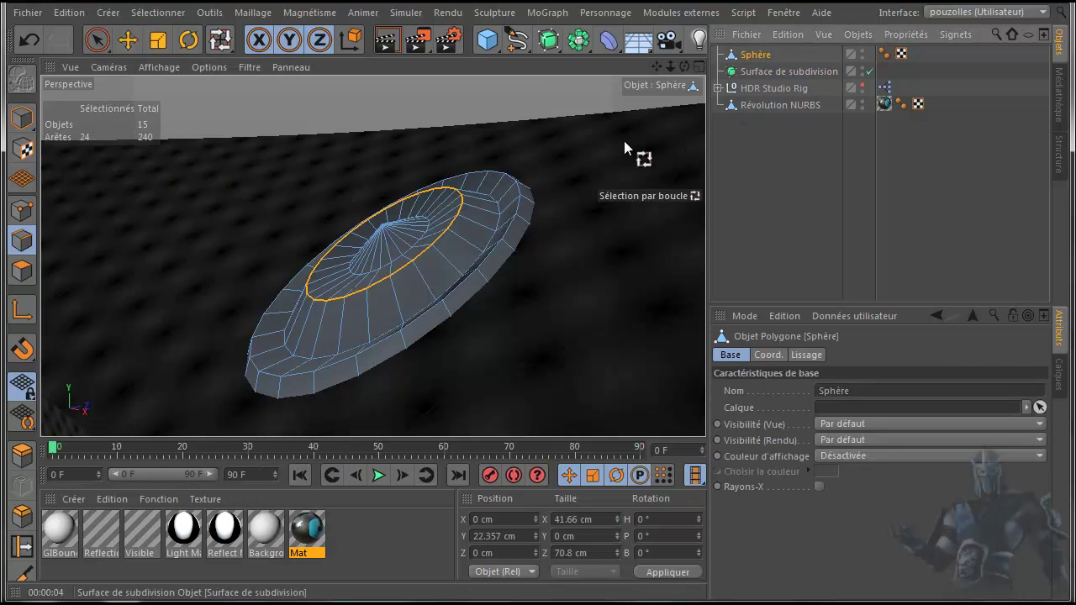
pyautogui.click(396, 255)
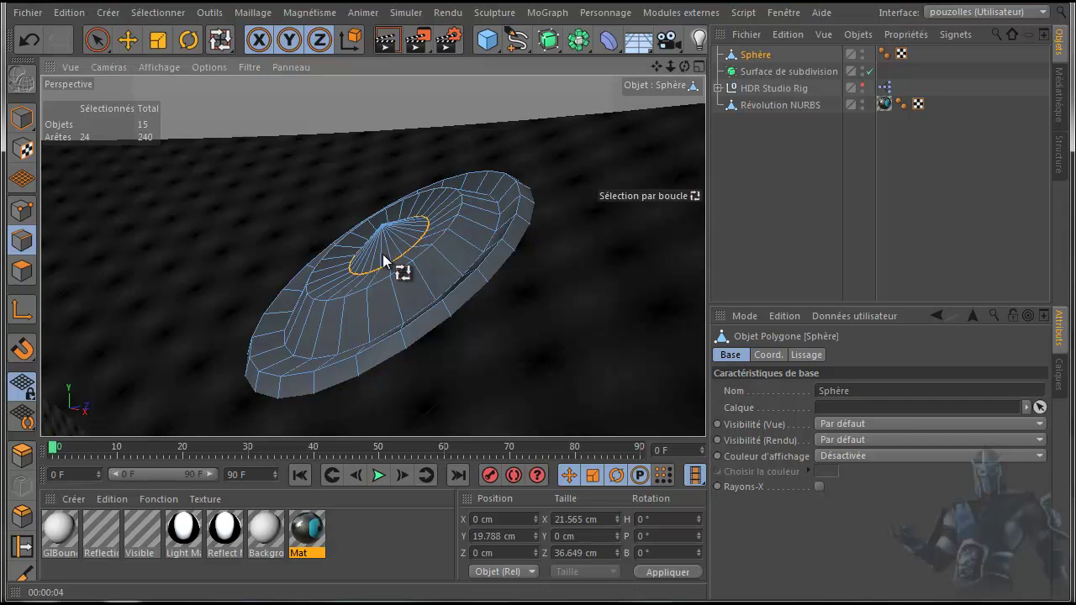
pyautogui.click(128, 40)
pyautogui.moveTo(359, 172); pyautogui.dragTo(360, 171)
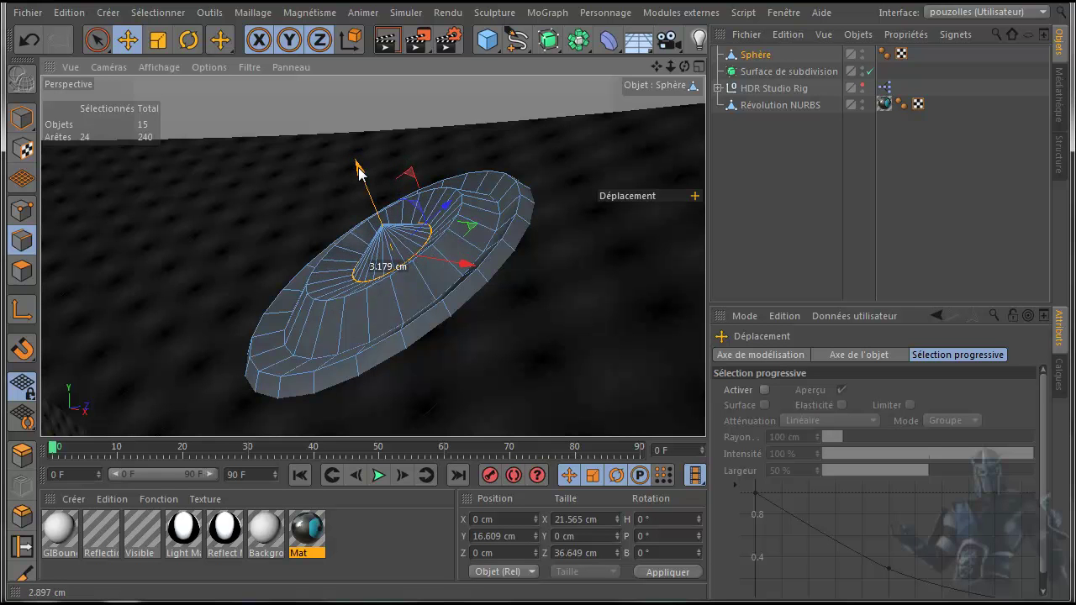
pyautogui.scroll(-3, 248, 192)
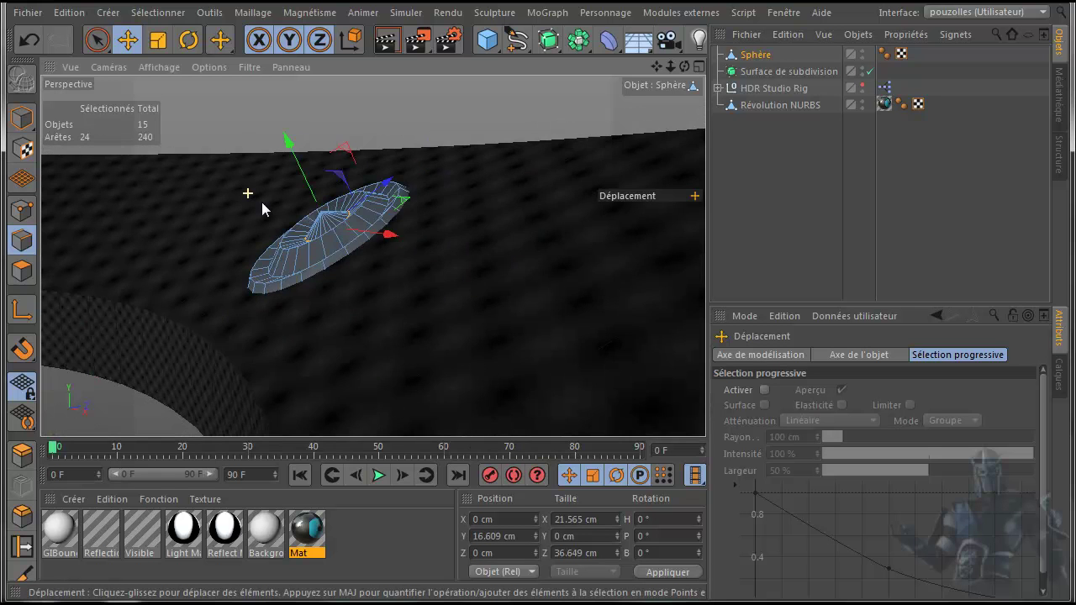
pyautogui.scroll(-2, 252, 195)
pyautogui.scroll(-3, 265, 204)
pyautogui.scroll(2, 321, 216)
# Step: Frame the whole Tron disc from above and start a Render View preview
pyautogui.scroll(3, 361, 201)
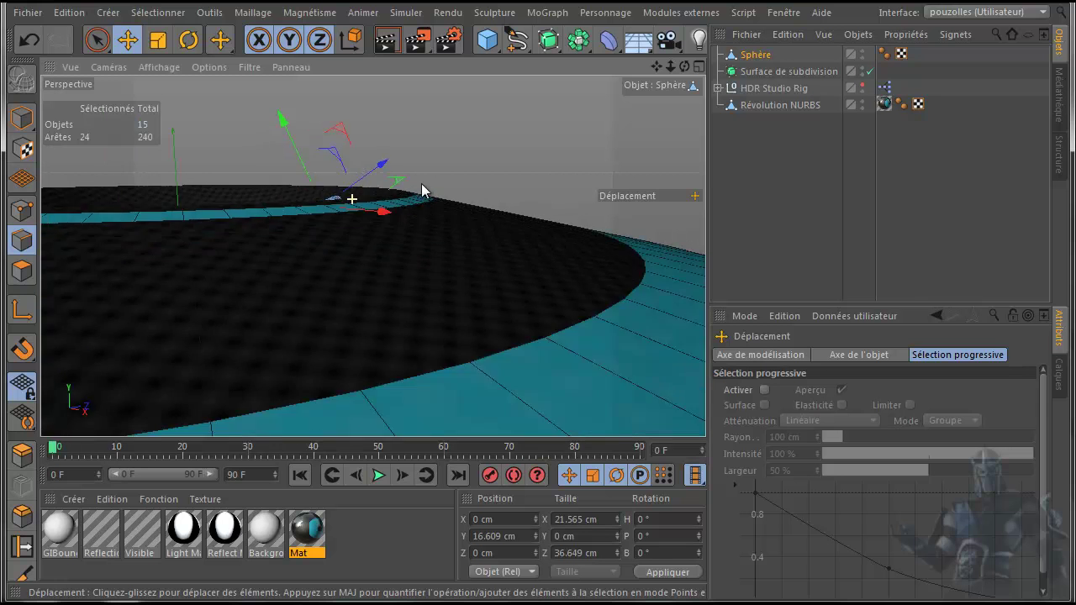
pyautogui.scroll(3, 420, 185)
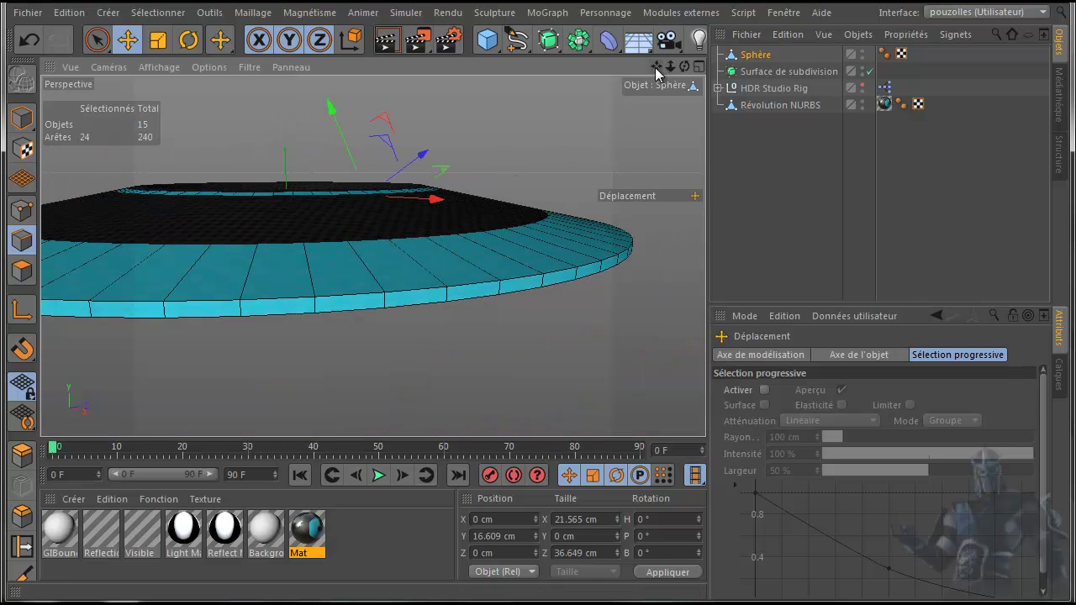
pyautogui.moveTo(657, 73); pyautogui.dragTo(539, 341)
pyautogui.moveTo(670, 74); pyautogui.dragTo(531, 88)
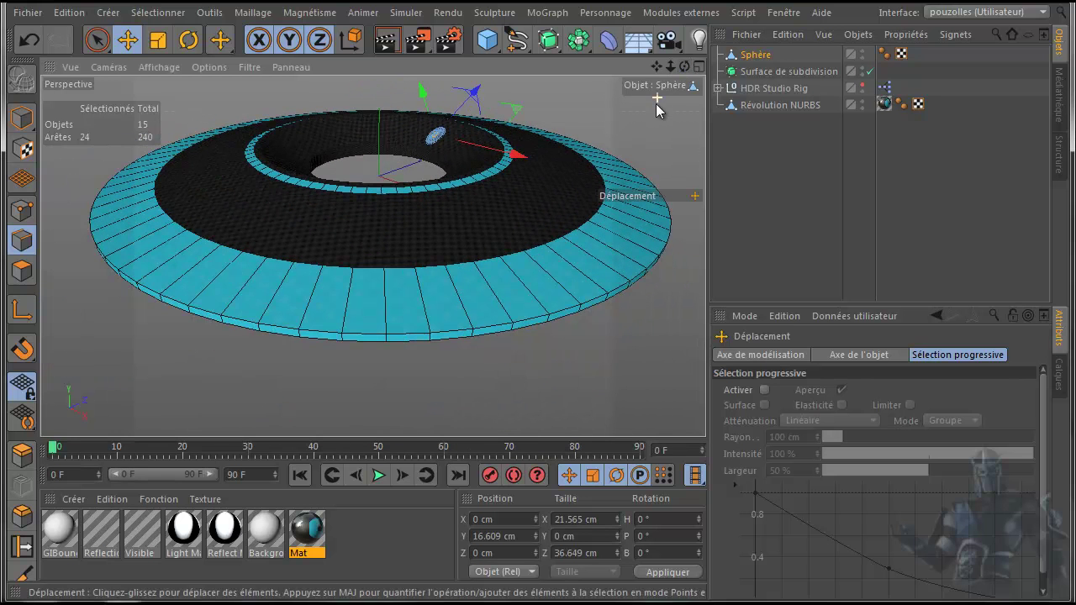
pyautogui.click(380, 52)
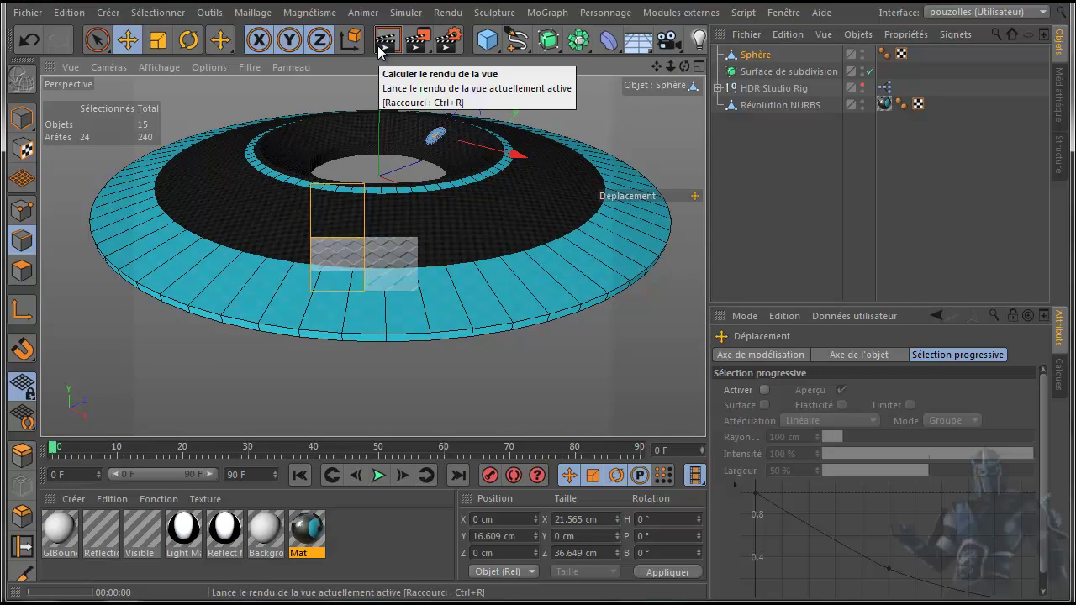
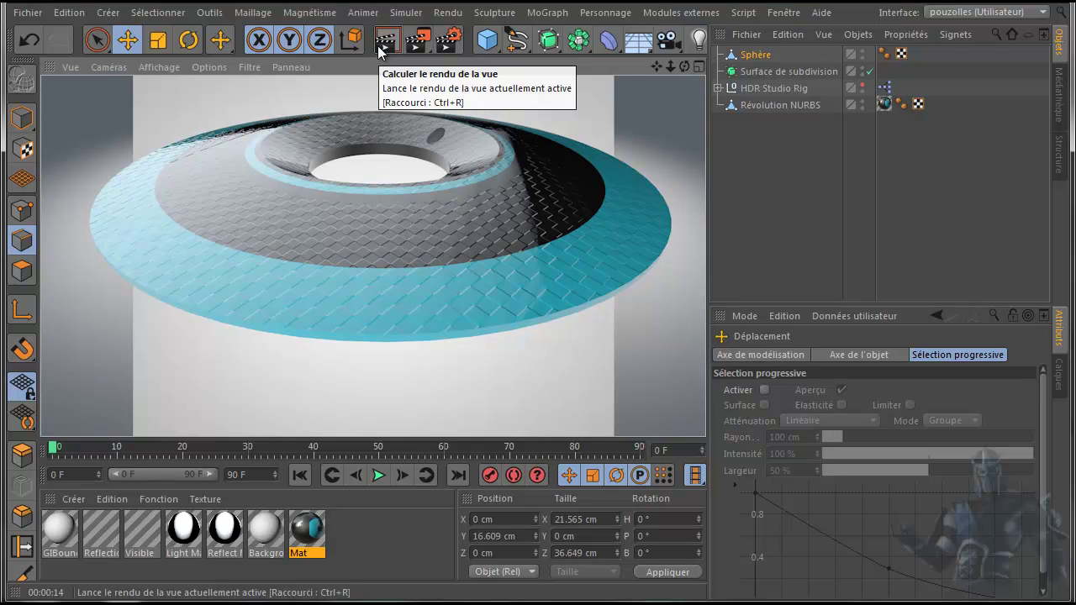
# Step: Zoom the viewport and start an Interactive Render Region (Alt+R) over the middle of the disc
pyautogui.scroll(2, 533, 341)
pyautogui.scroll(3, 533, 341)
pyautogui.scroll(-1, 538, 339)
pyautogui.scroll(-2, 537, 338)
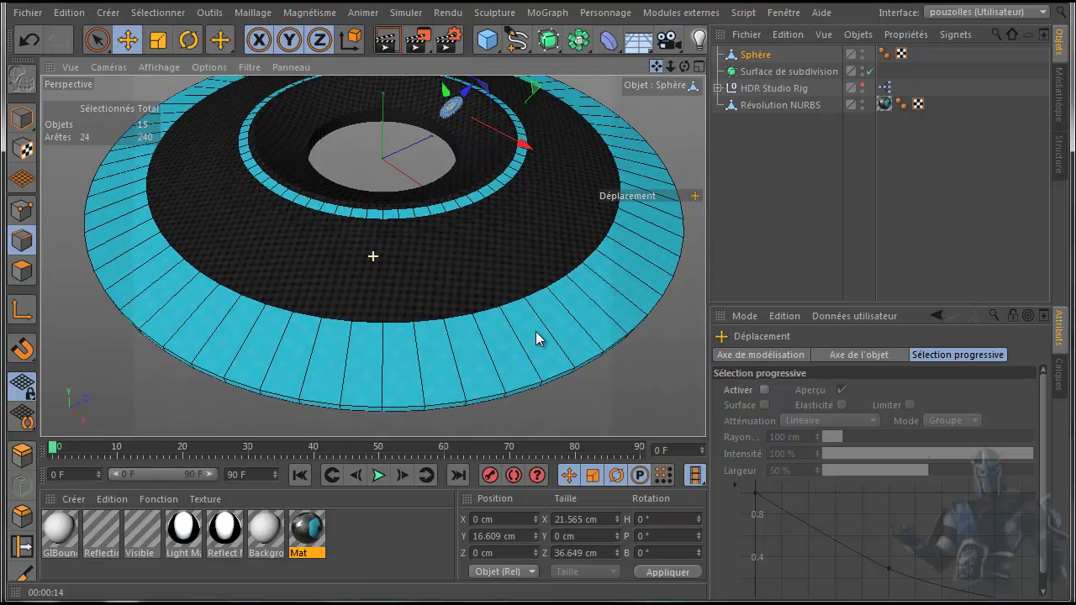
pyautogui.scroll(-1, 538, 339)
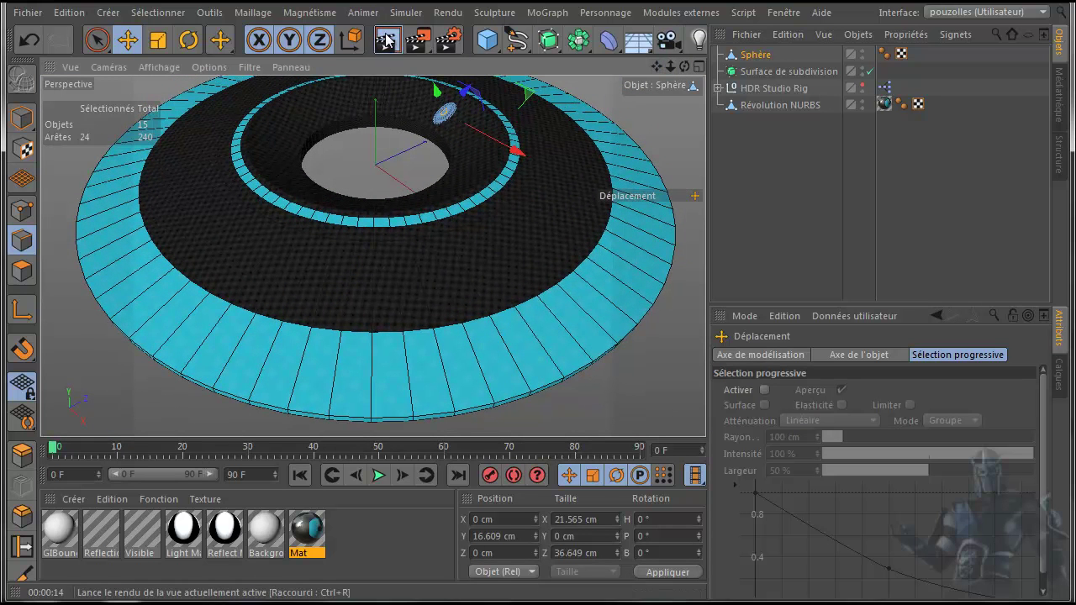
pyautogui.hotkey('alt', 'r')
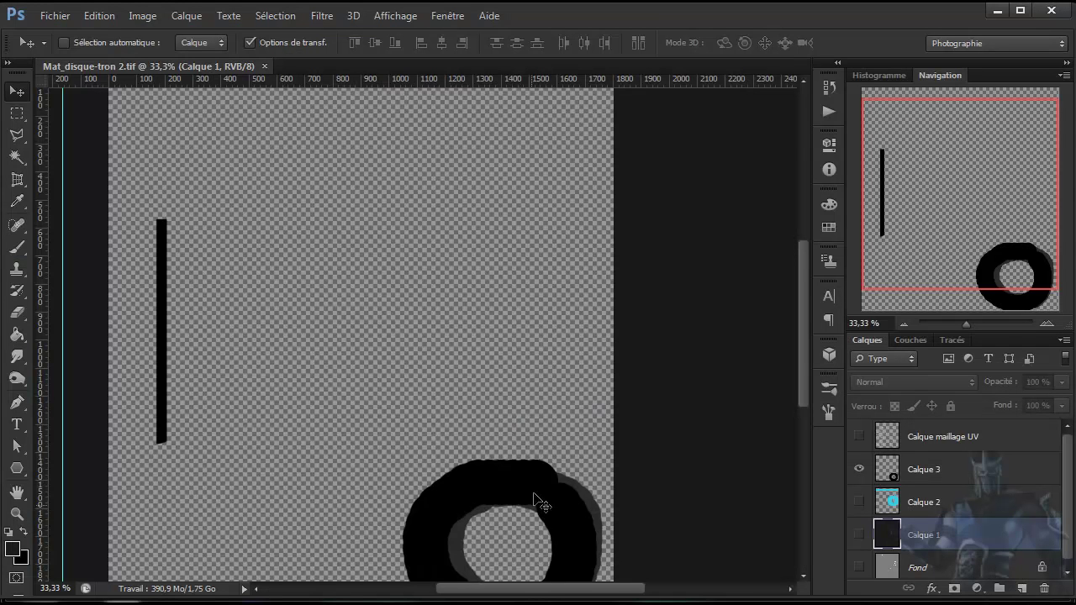
# Step: Show the Calque 2 cyan ring layer and overwrite Mat_disque-tron 2.tif as a layered TIFF
pyautogui.scroll(-2, 533, 410)
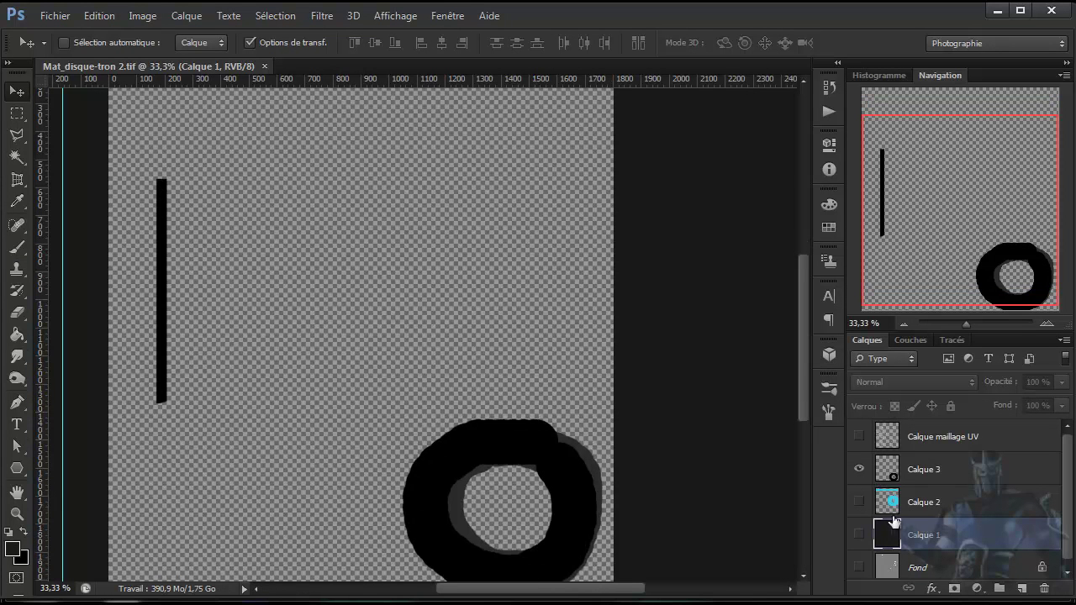
pyautogui.click(859, 503)
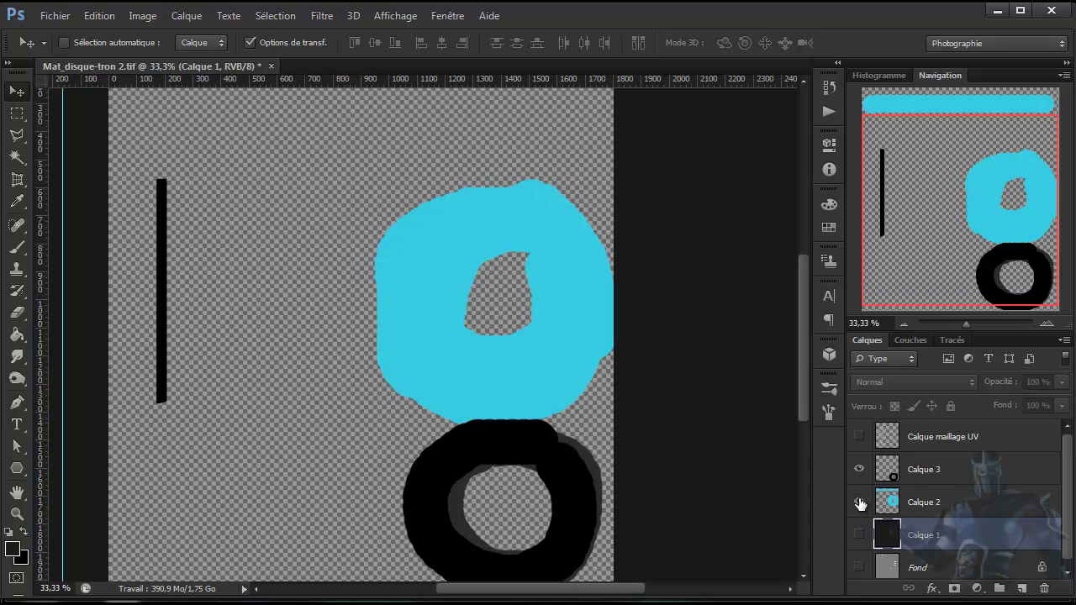
pyautogui.click(58, 16)
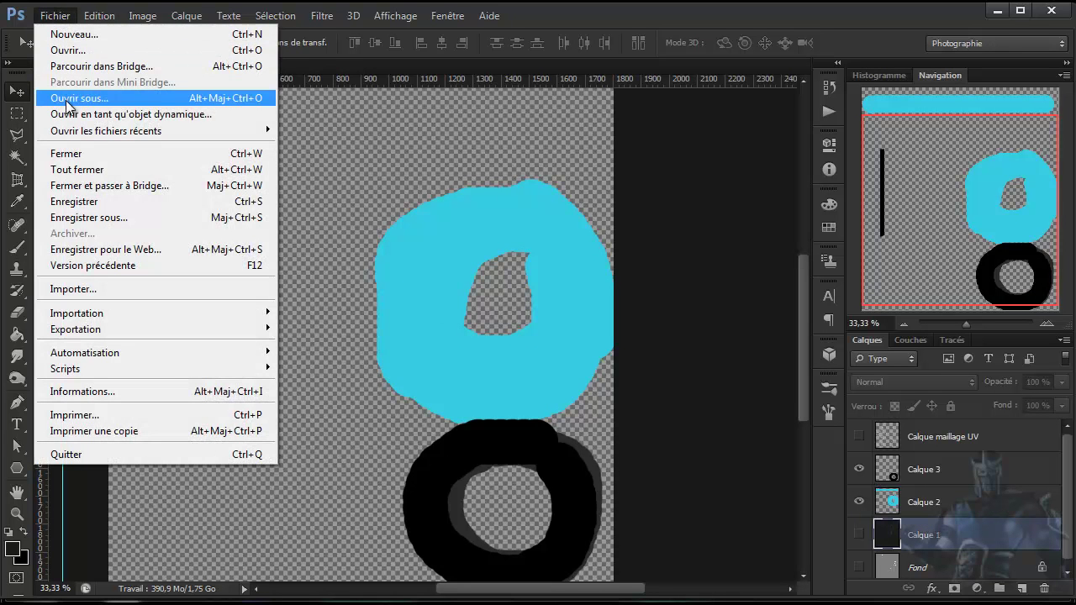
pyautogui.click(80, 216)
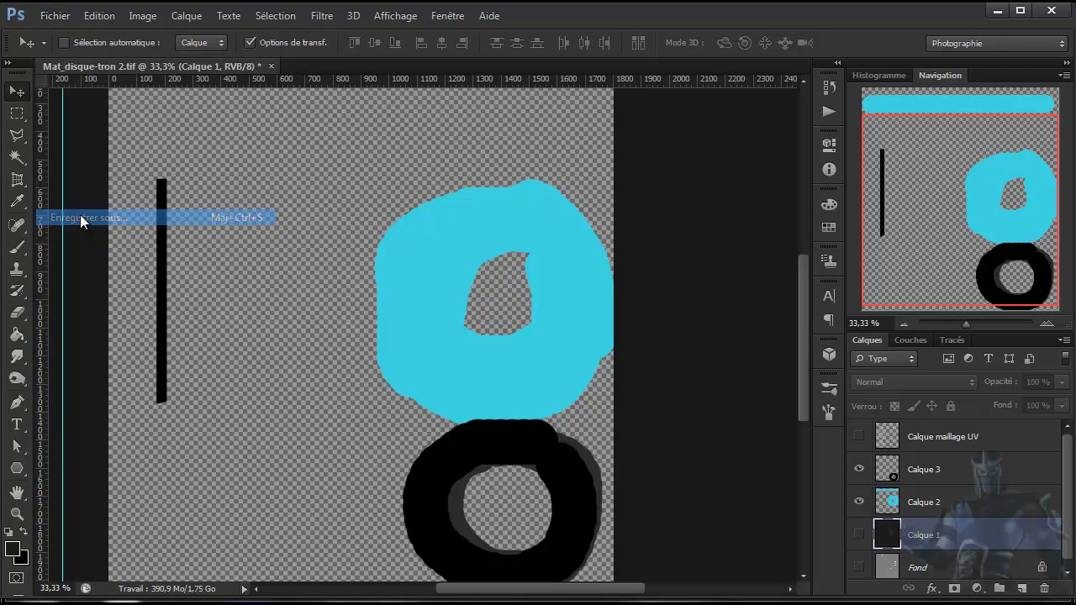
pyautogui.click(719, 377)
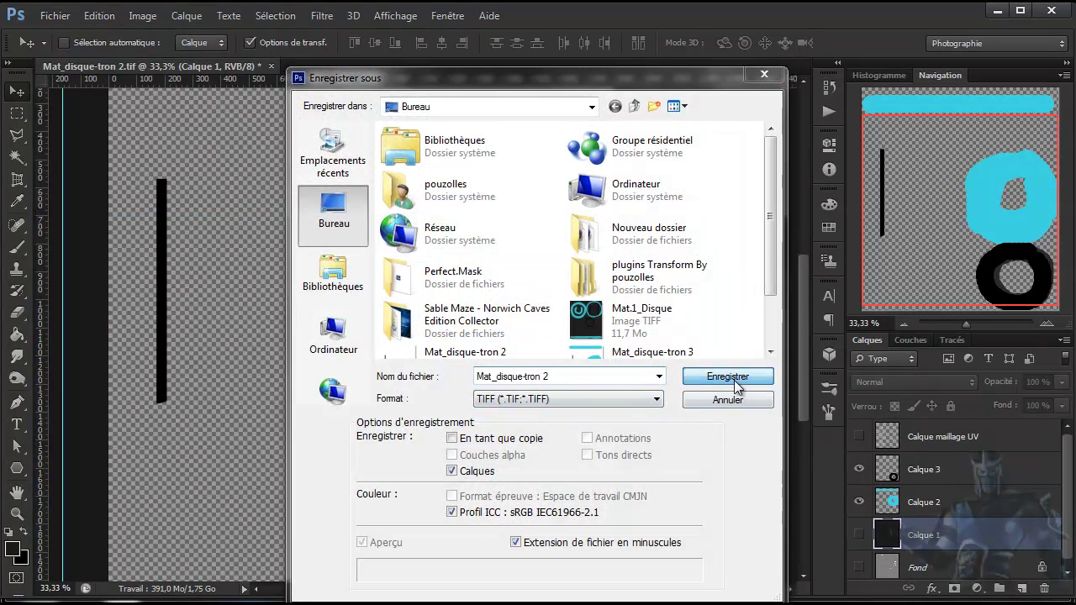
pyautogui.click(465, 233)
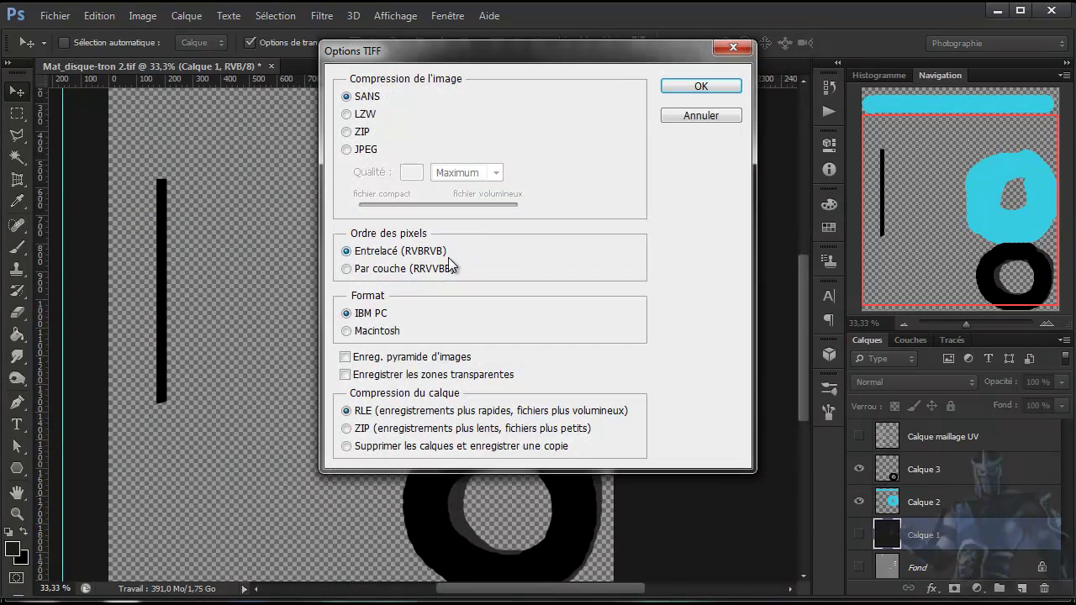
pyautogui.click(714, 84)
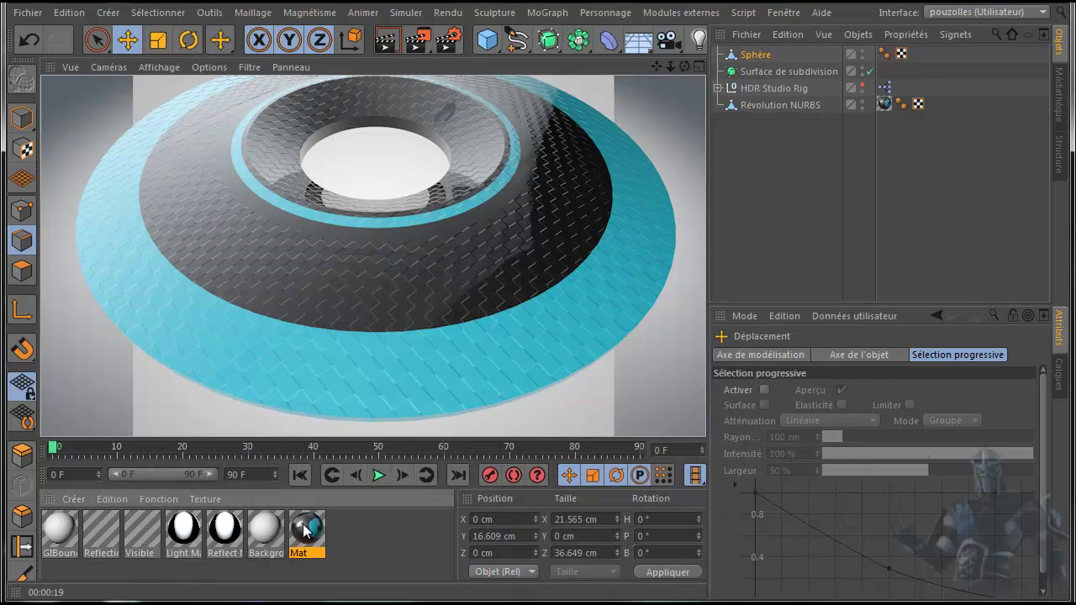
# Step: Reload the Mat material's relief texture image from disk and confirm reverting to the saved file
pyautogui.doubleClick(307, 530)
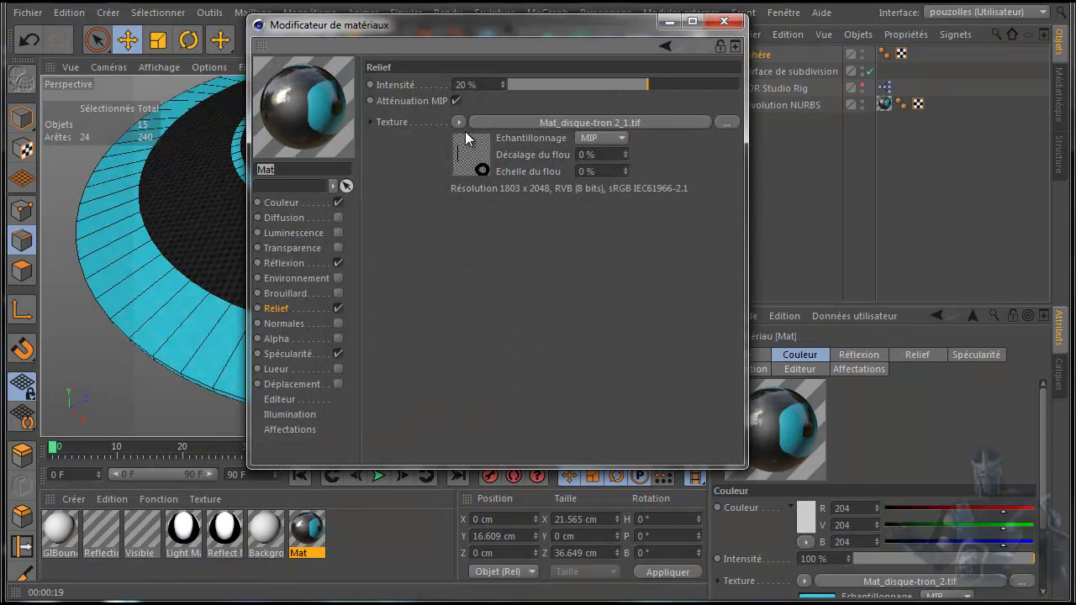
pyautogui.click(458, 123)
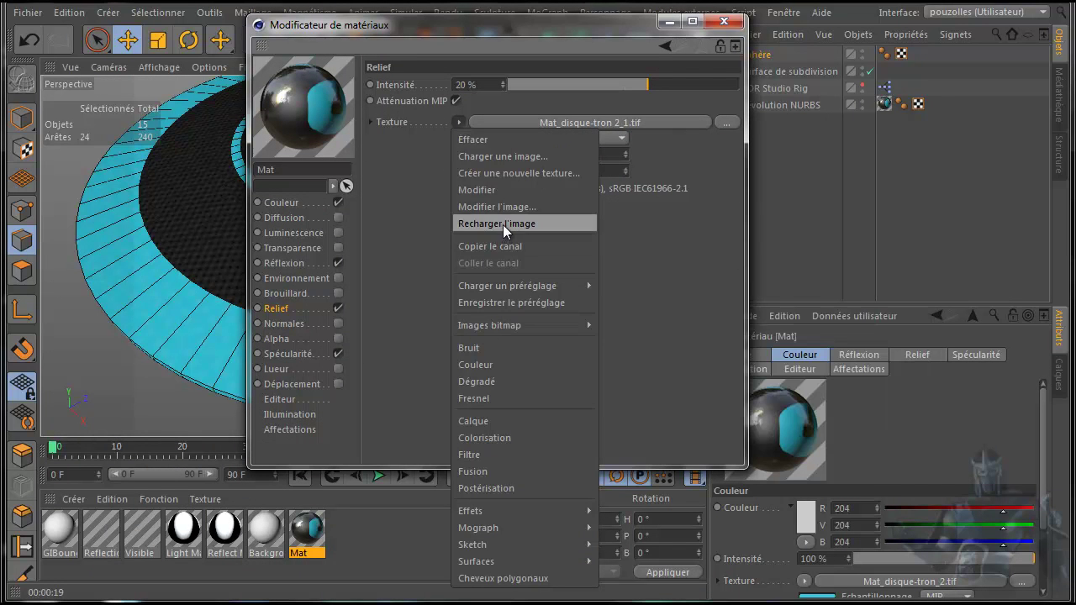
pyautogui.click(502, 224)
pyautogui.click(610, 399)
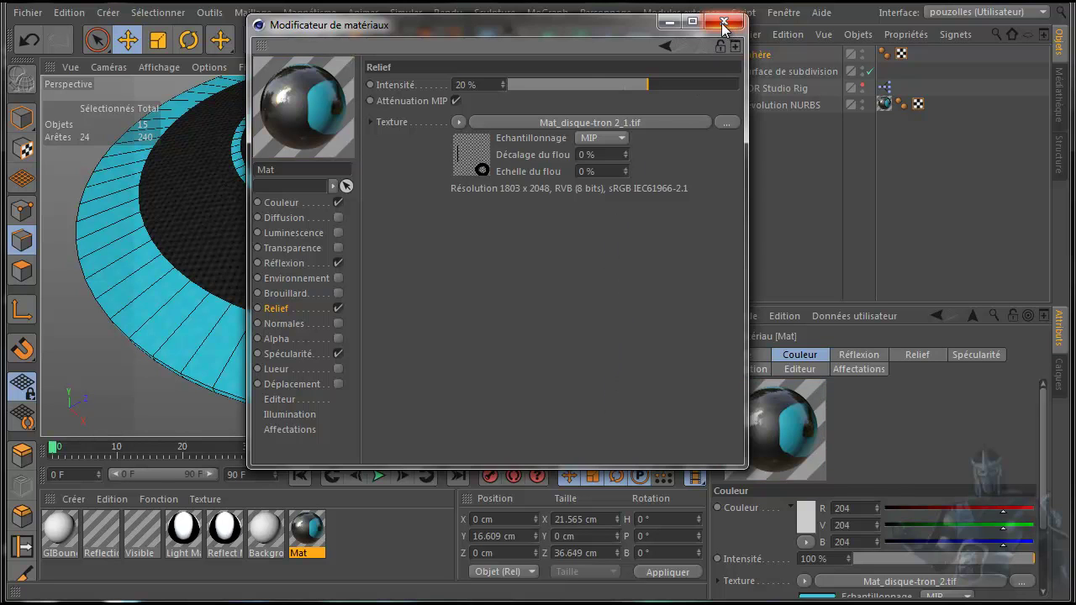
# Step: Switch to region rendering and render a region at the disc's lower left
pyautogui.moveTo(477, 27); pyautogui.dragTo(820, 242)
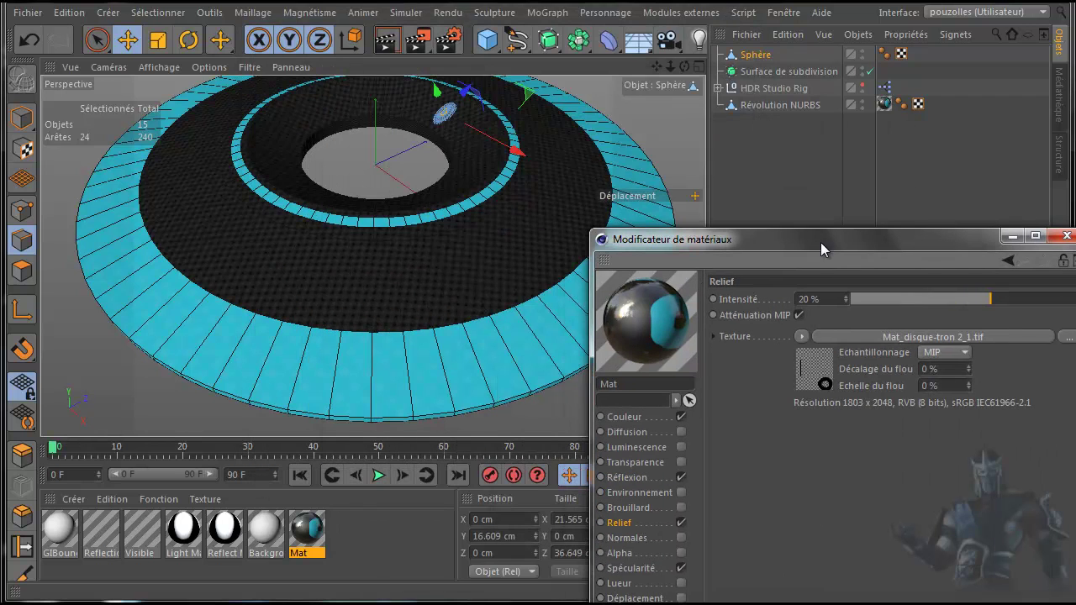
pyautogui.moveTo(380, 35); pyautogui.dragTo(470, 67)
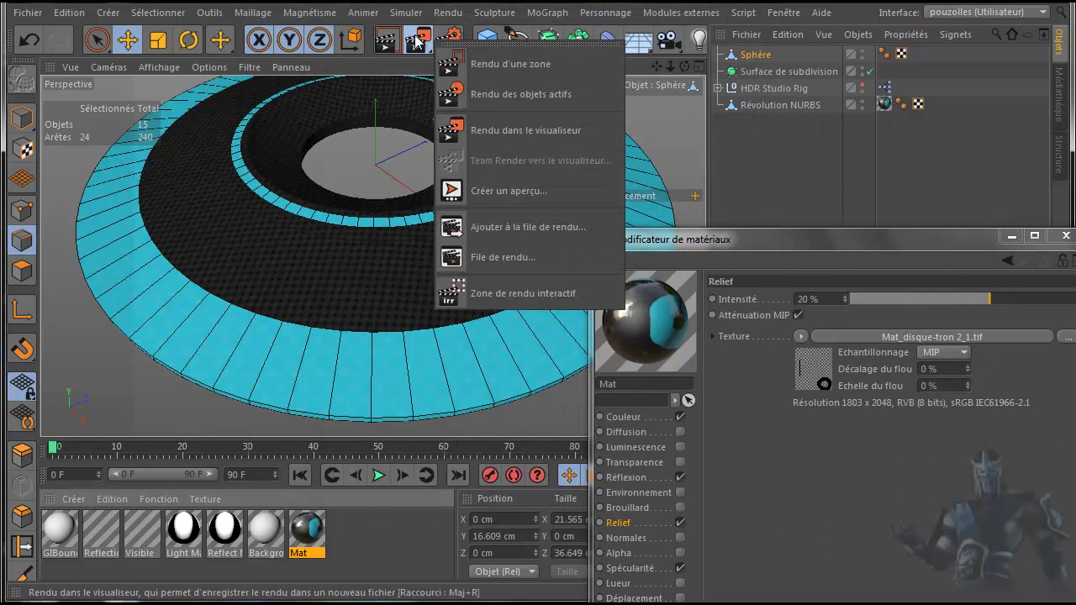
pyautogui.moveTo(158, 315); pyautogui.dragTo(267, 422)
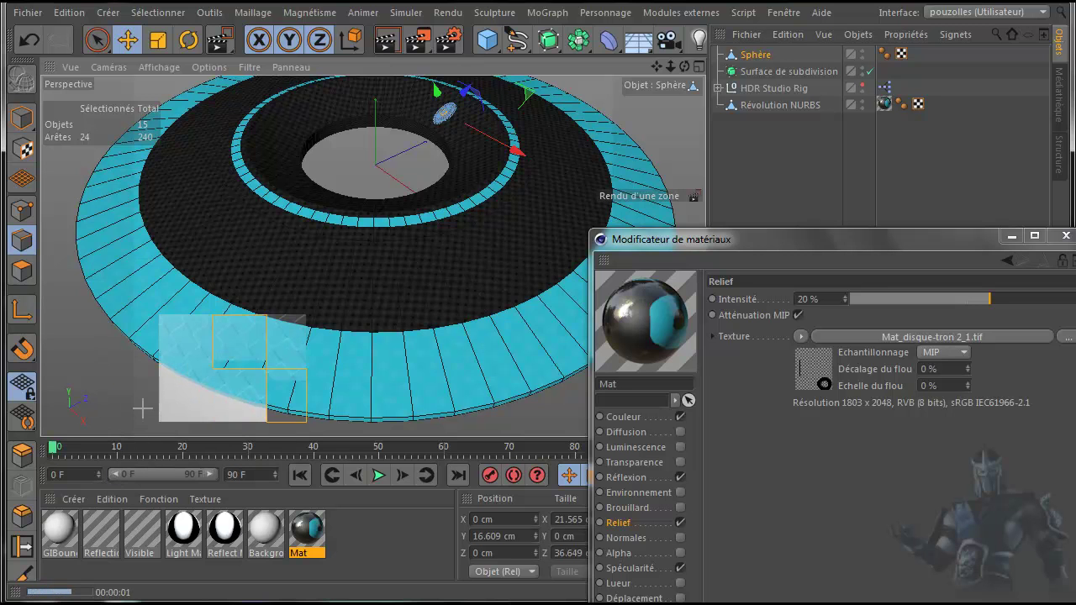
pyautogui.moveTo(104, 260); pyautogui.dragTo(308, 437)
pyautogui.moveTo(760, 235); pyautogui.dragTo(425, 86)
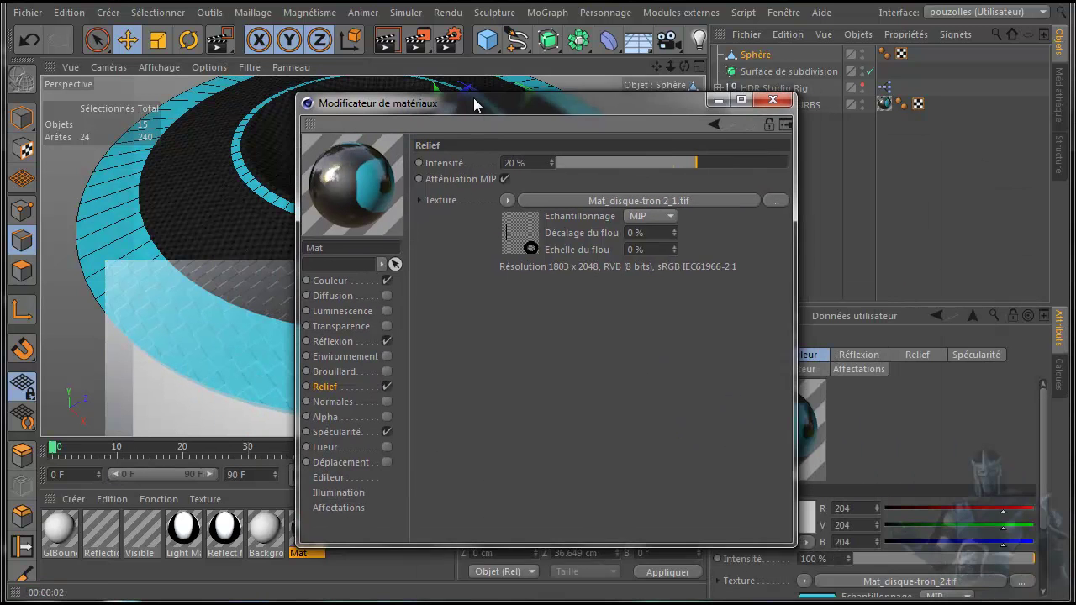
# Step: Load Mat_disque-tron 2 as the relief texture, copying it into the project, and close the editor
pyautogui.click(465, 189)
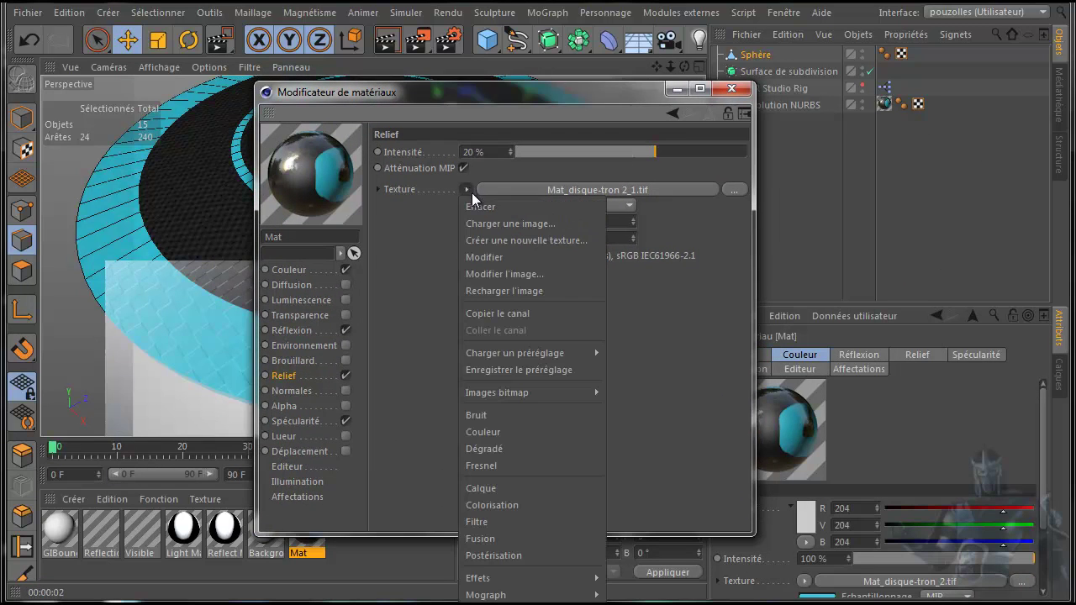
pyautogui.click(482, 222)
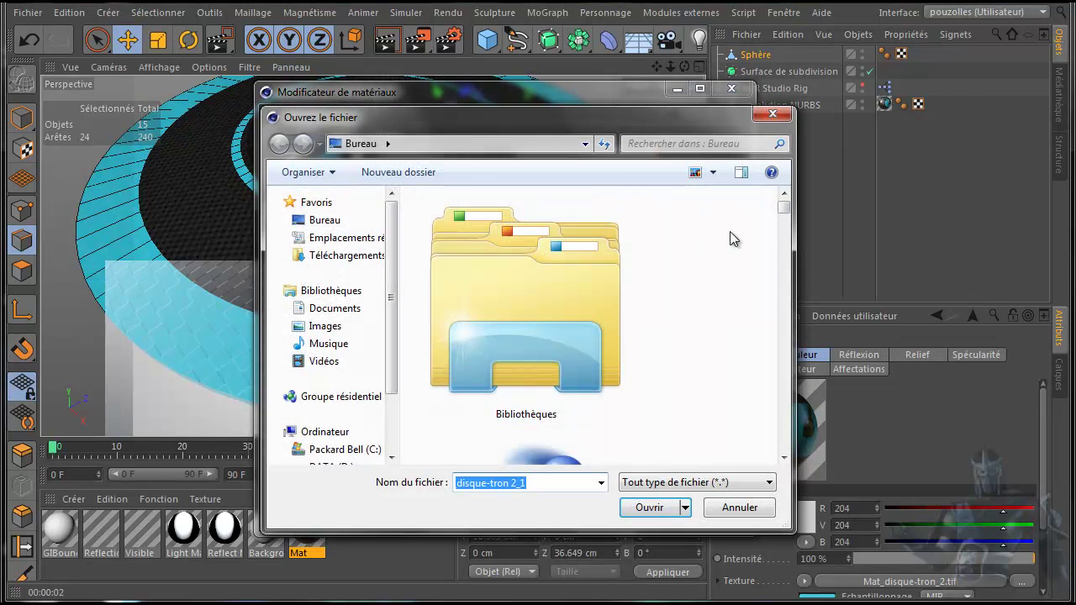
pyautogui.moveTo(782, 210); pyautogui.dragTo(776, 420)
pyautogui.doubleClick(550, 317)
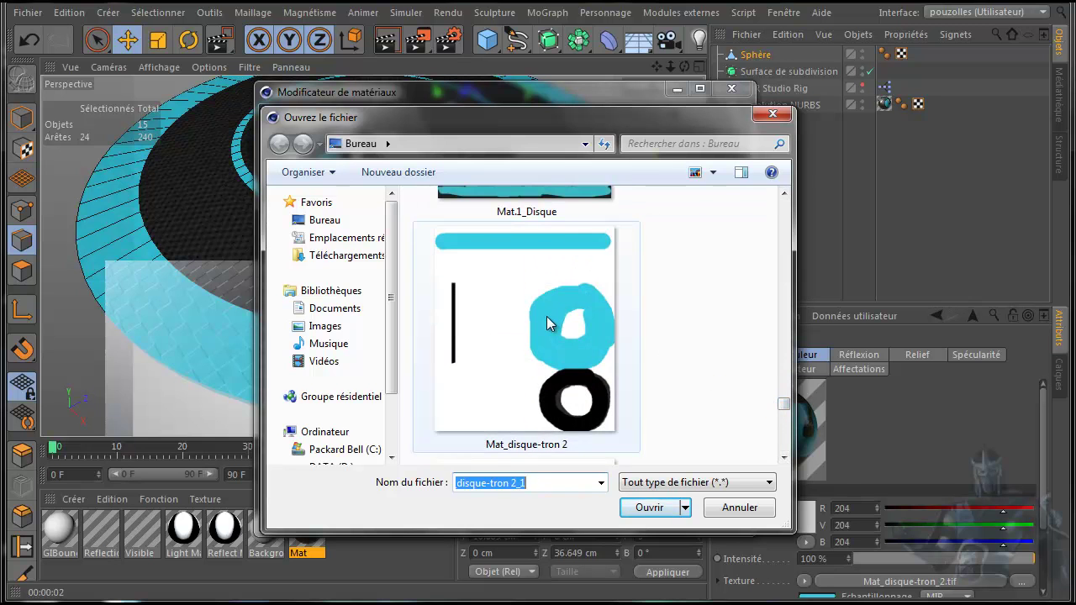
pyautogui.click(579, 400)
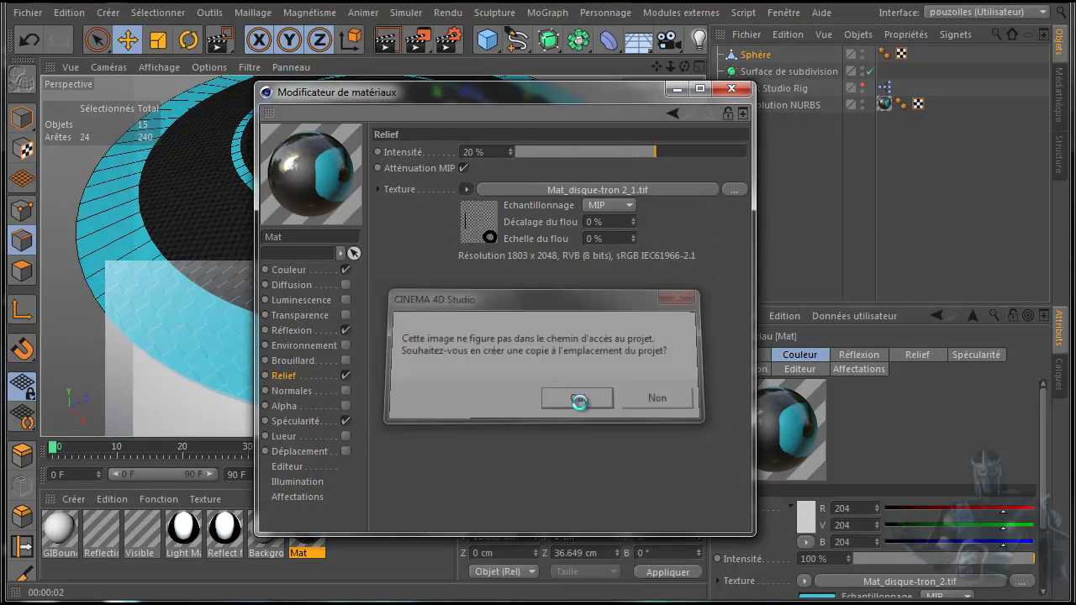
pyautogui.click(740, 88)
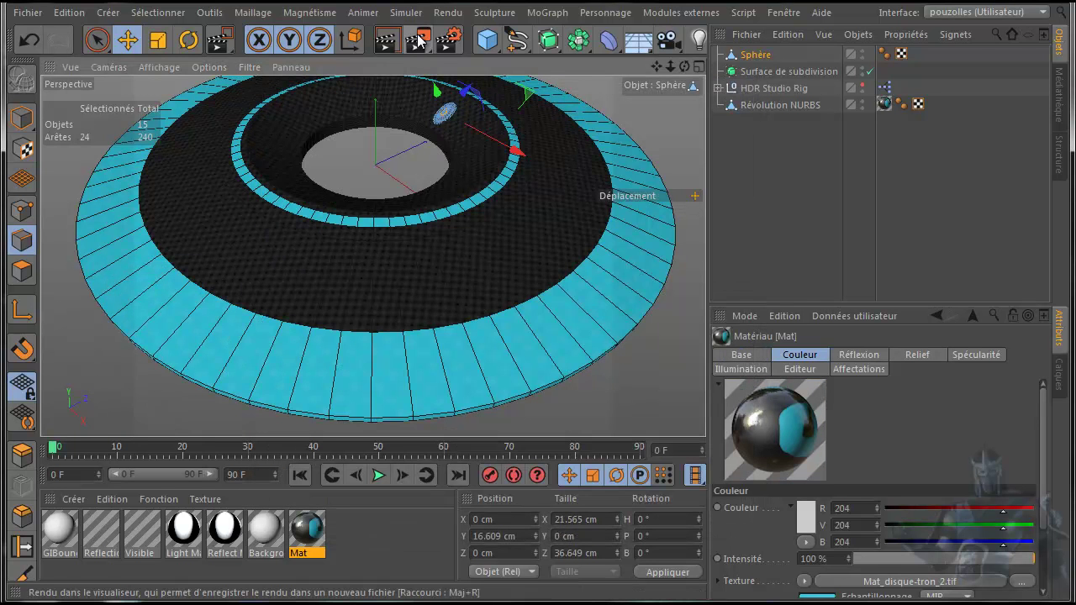
# Step: Render a region at the disc's middle, then a full Picture Viewer render, then stop it
pyautogui.moveTo(417, 40); pyautogui.dragTo(431, 102)
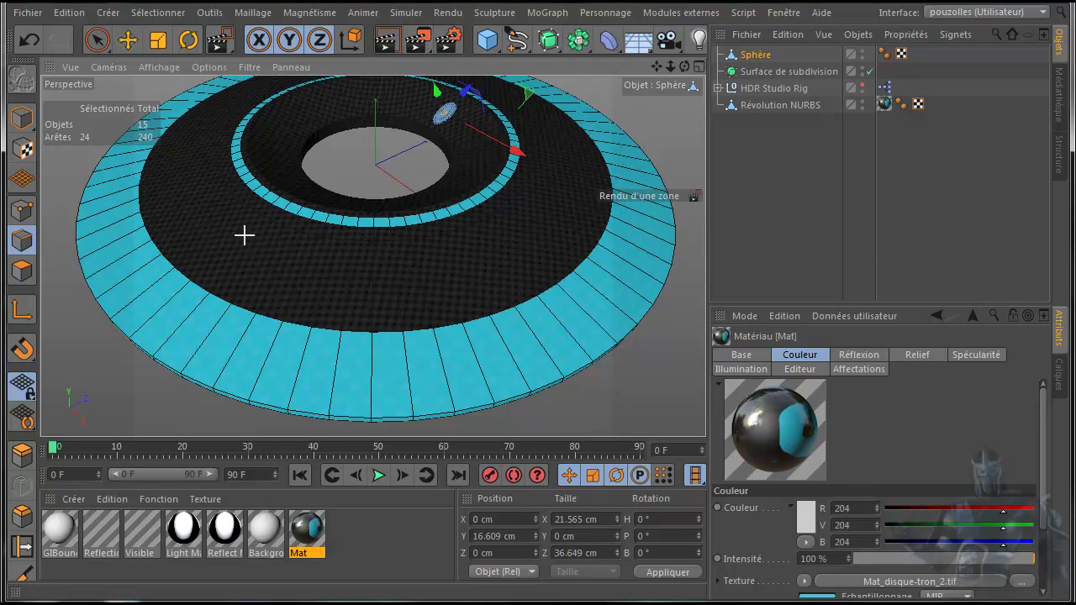
pyautogui.moveTo(243, 239); pyautogui.dragTo(351, 408)
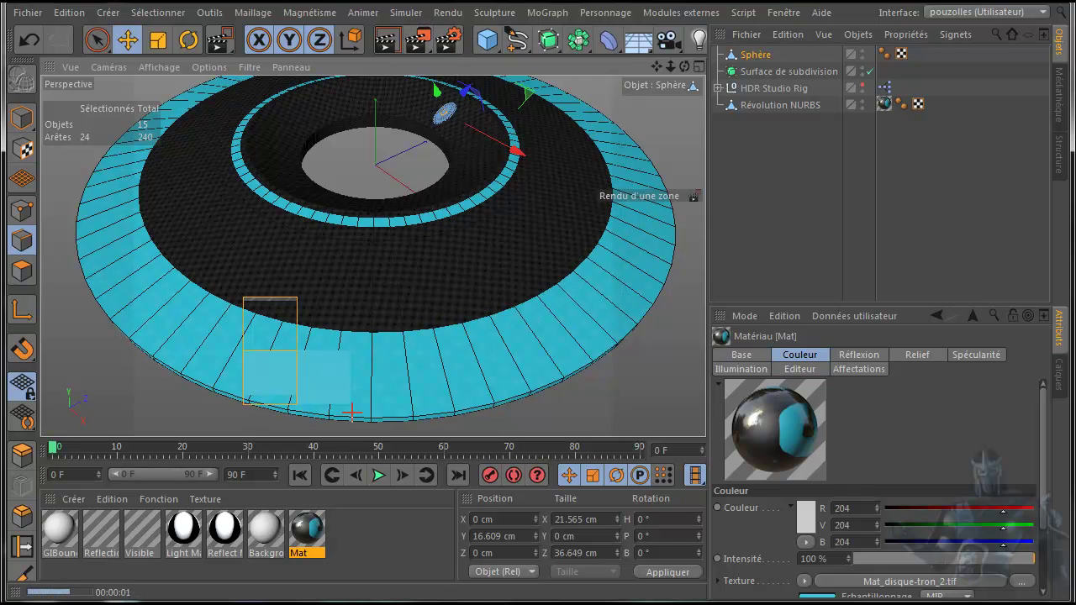
pyautogui.click(412, 40)
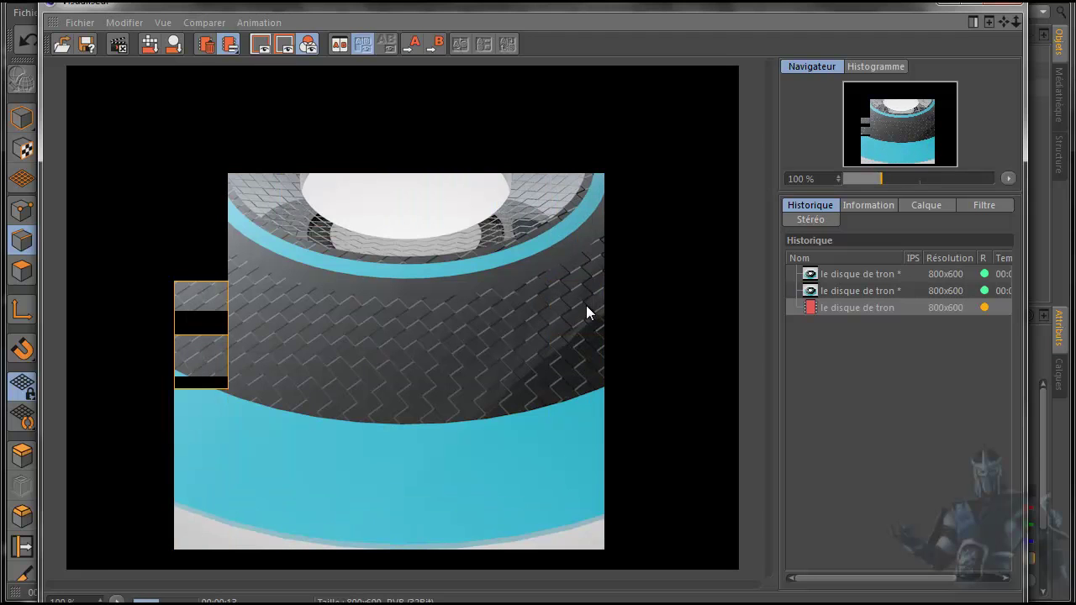
pyautogui.scroll(-3, 586, 304)
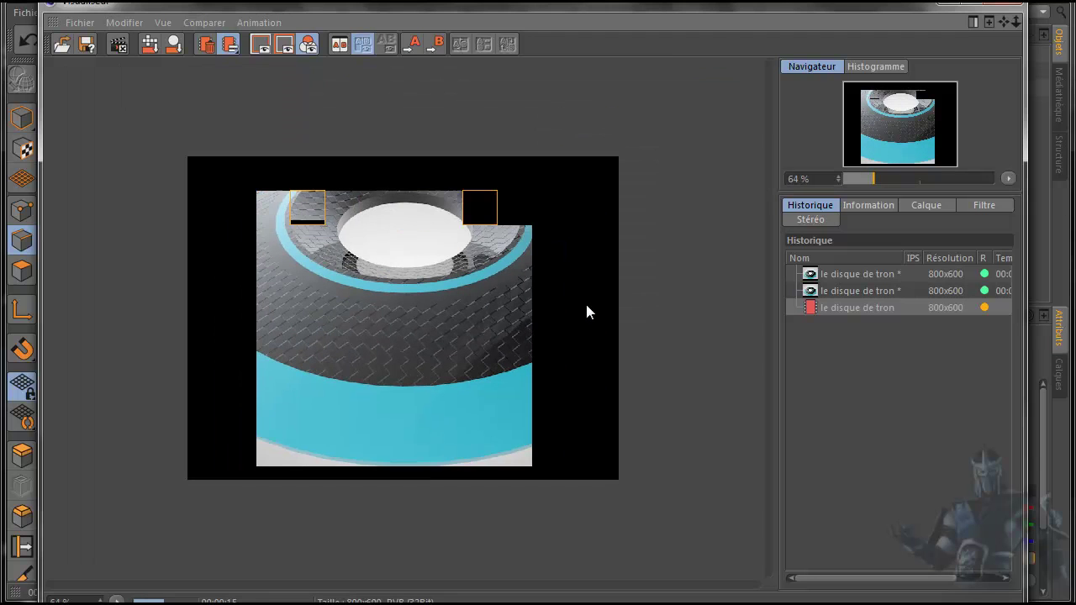
pyautogui.click(1022, 5)
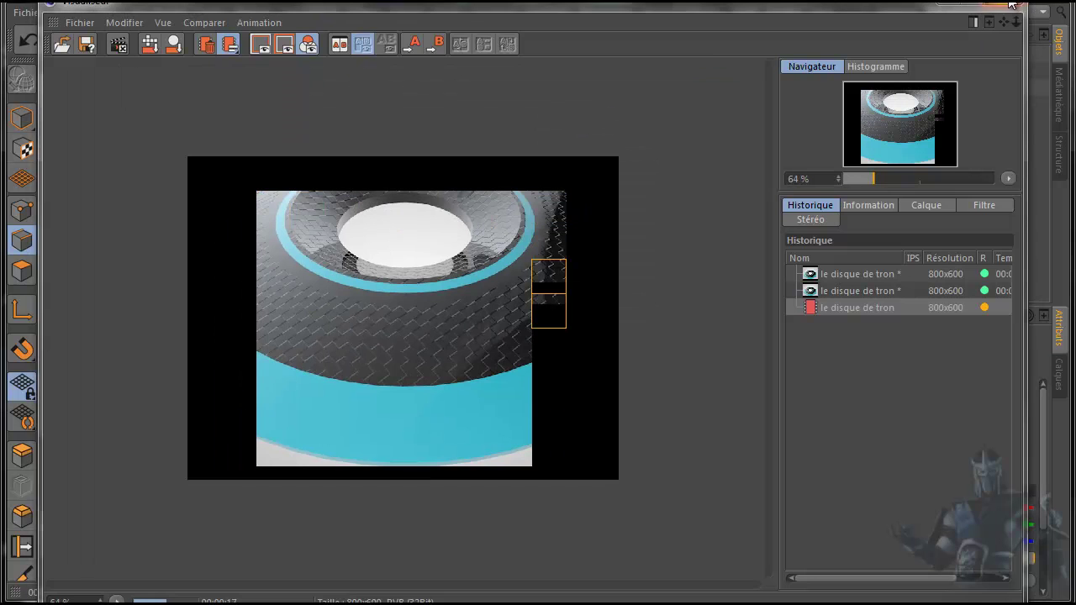
pyautogui.click(588, 401)
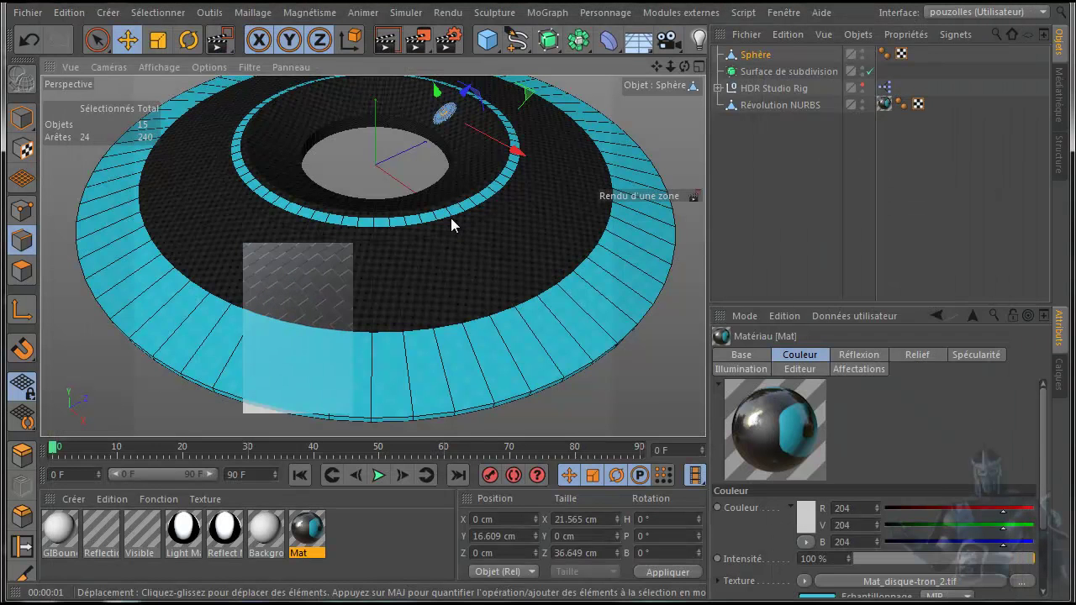
# Step: Orbit to a steeper view, render it in the Picture Viewer, and close the viewer after review
pyautogui.scroll(-2, 451, 218)
pyautogui.scroll(-2, 450, 218)
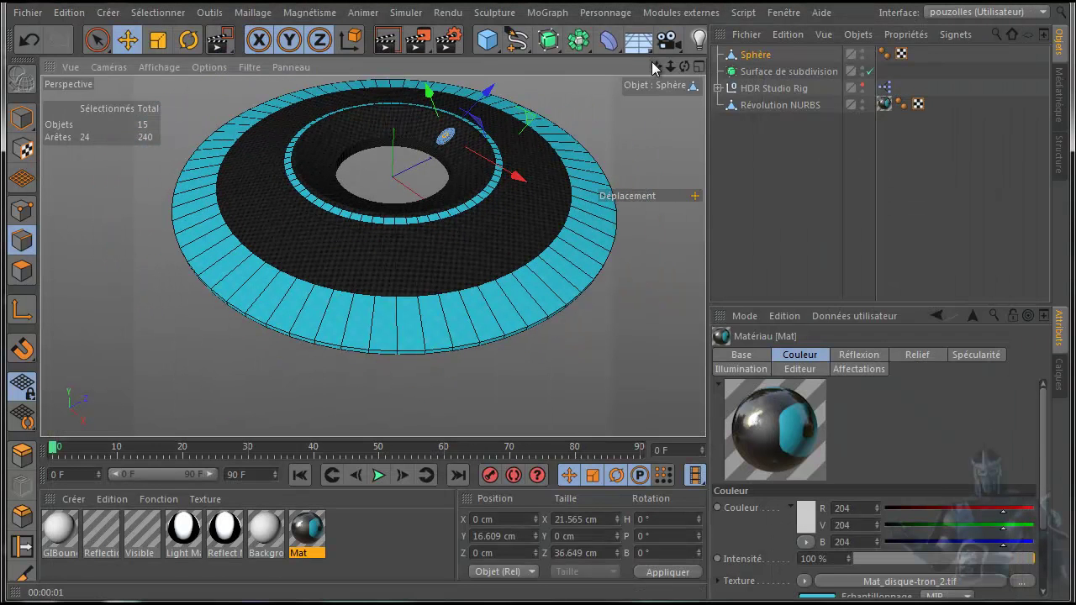
pyautogui.keyDown('alt'); pyautogui.moveTo(537, 333); pyautogui.dragTo(538, 337); pyautogui.keyUp('alt')
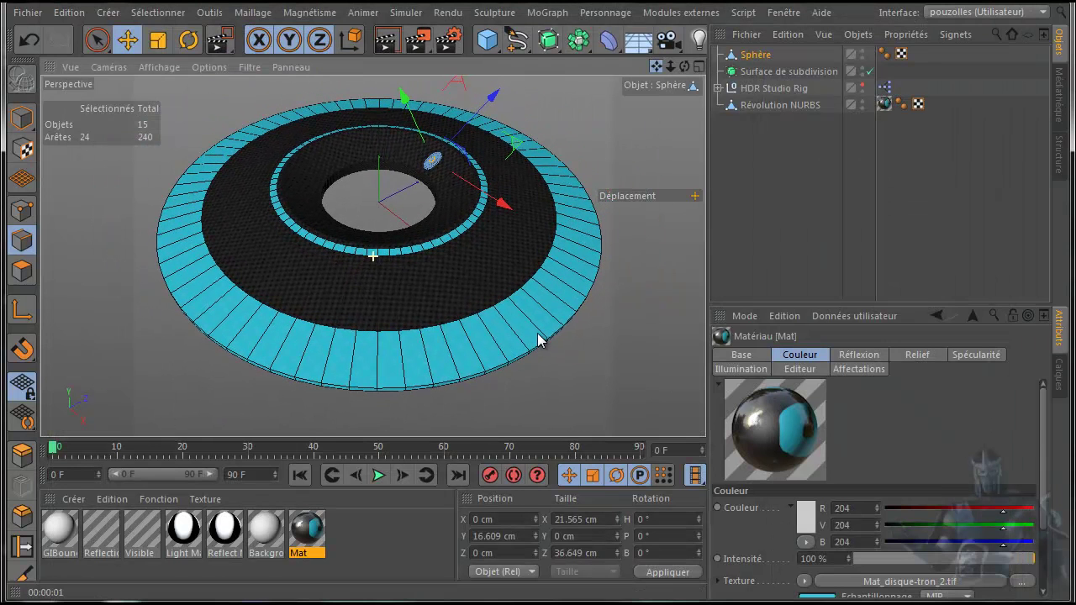
pyautogui.click(418, 42)
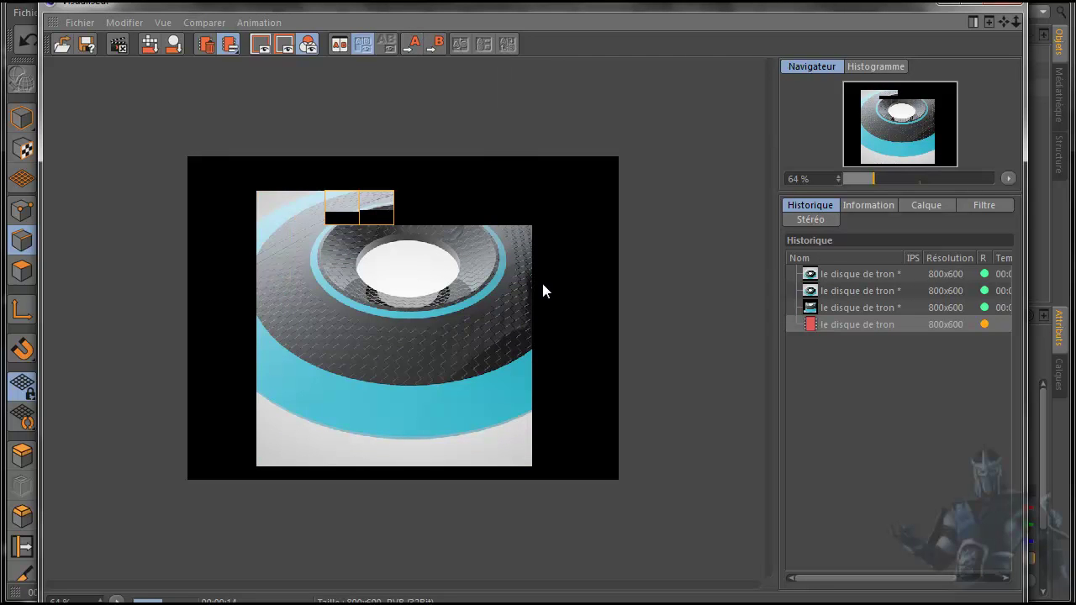
pyautogui.scroll(2, 541, 280)
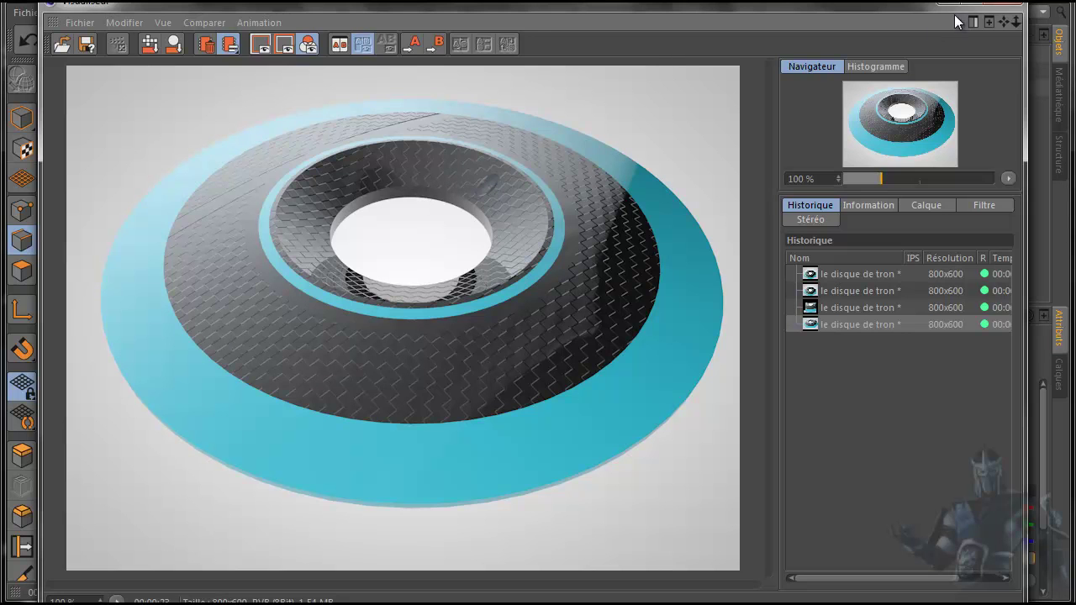
pyautogui.click(1008, 5)
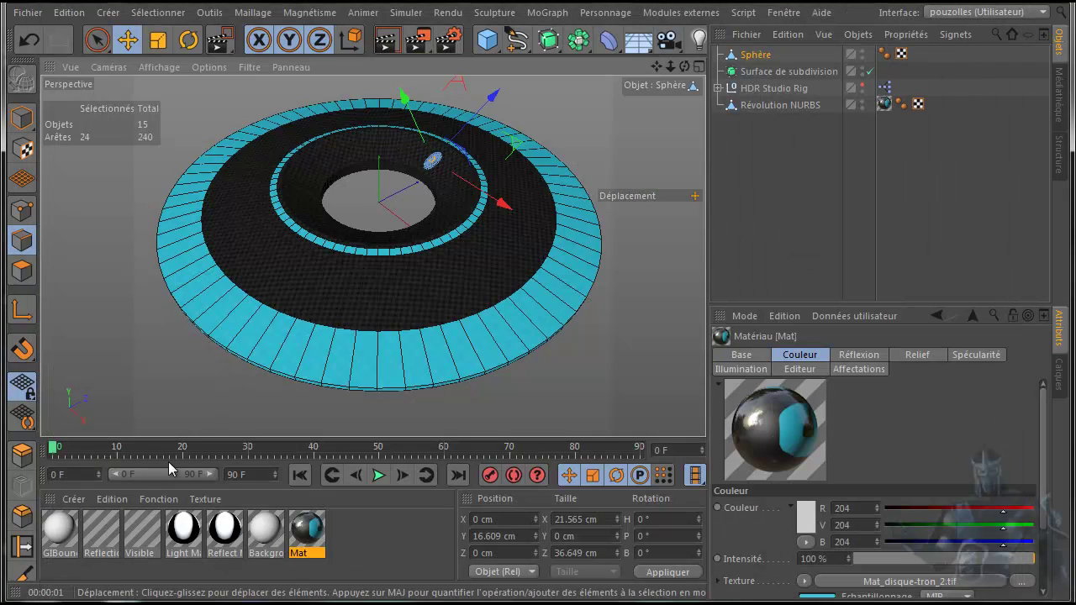
# Step: Enable the Luminescence channel in the Mat material's editor
pyautogui.doubleClick(308, 530)
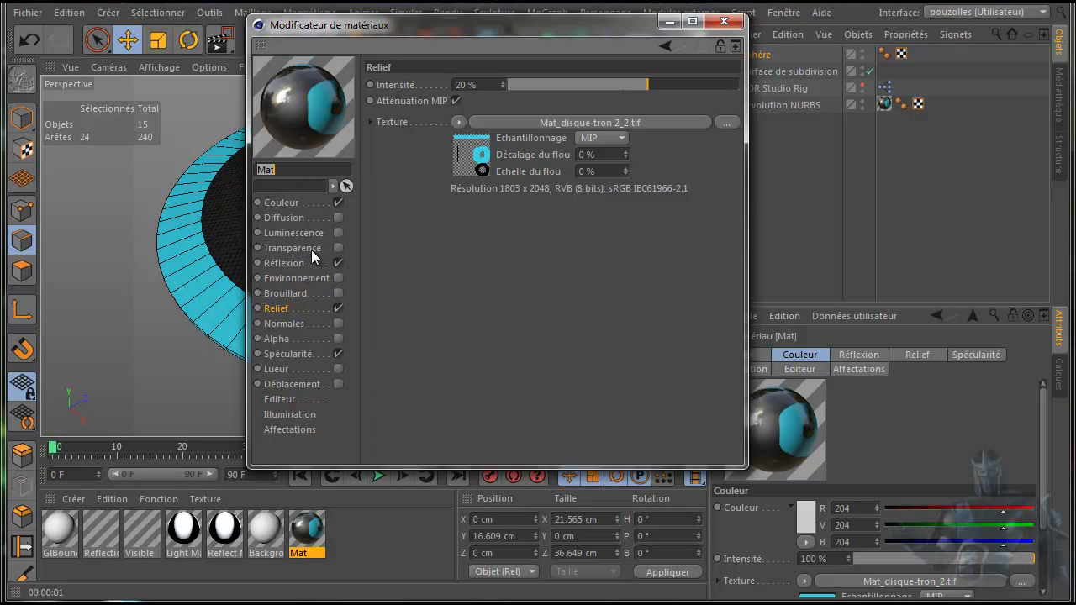
pyautogui.click(337, 233)
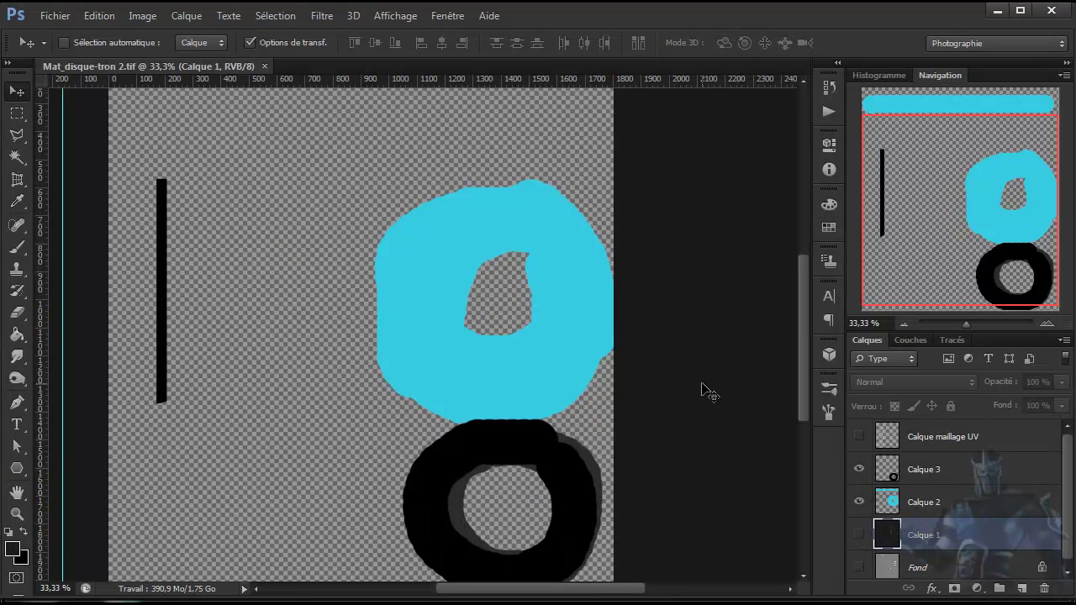
# Step: Hide the Calque 3 black ring layer and save as Mat_disque-tron 3, replacing the existing file
pyautogui.click(859, 469)
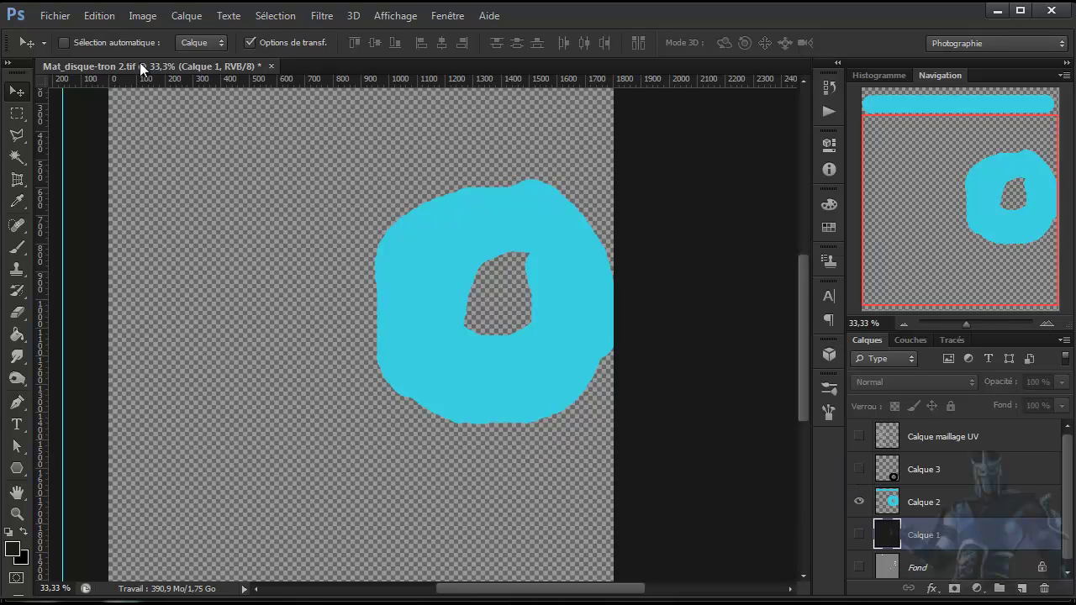
pyautogui.click(56, 16)
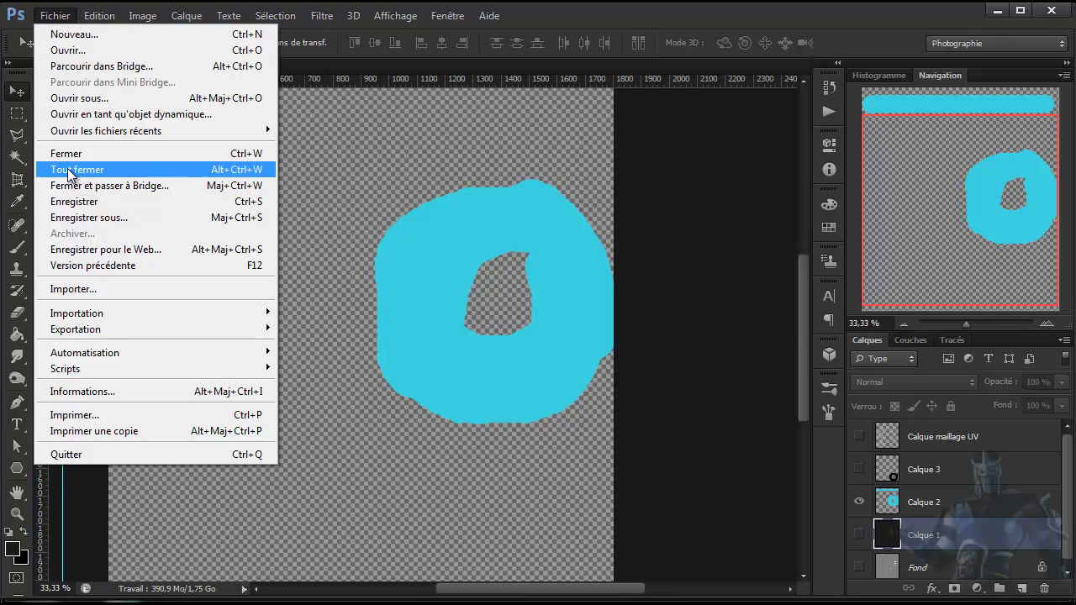
pyautogui.click(73, 217)
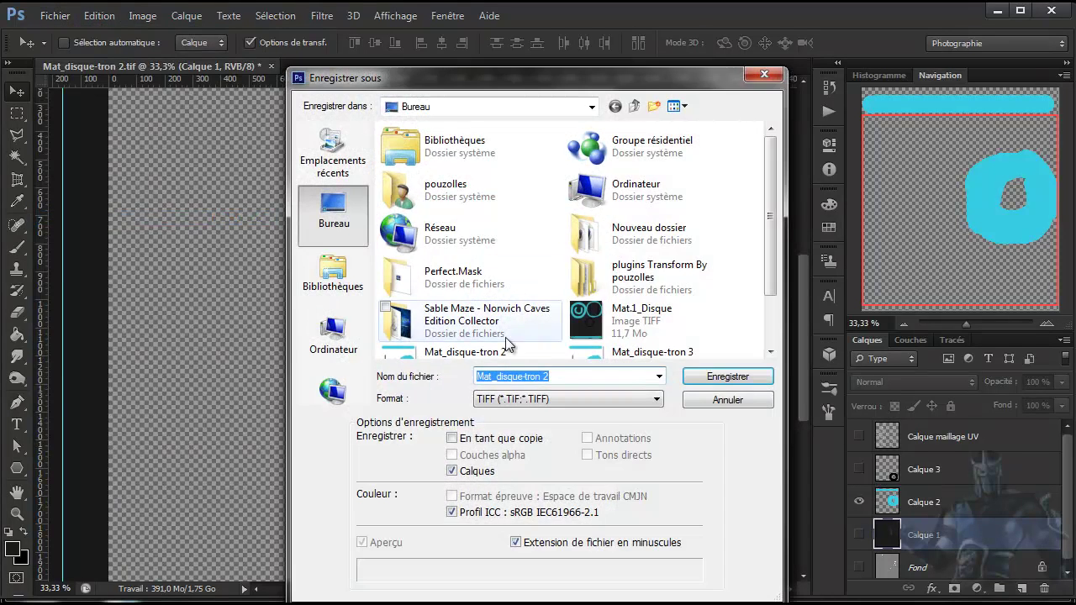
pyautogui.click(569, 379)
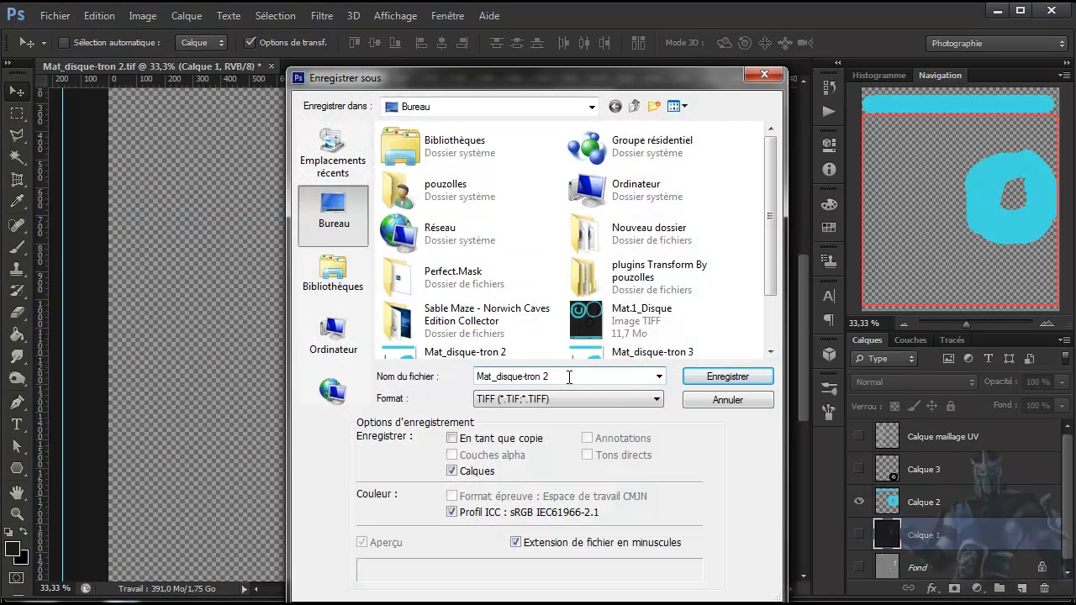
pyautogui.press('BackSpace')
pyautogui.write('3')
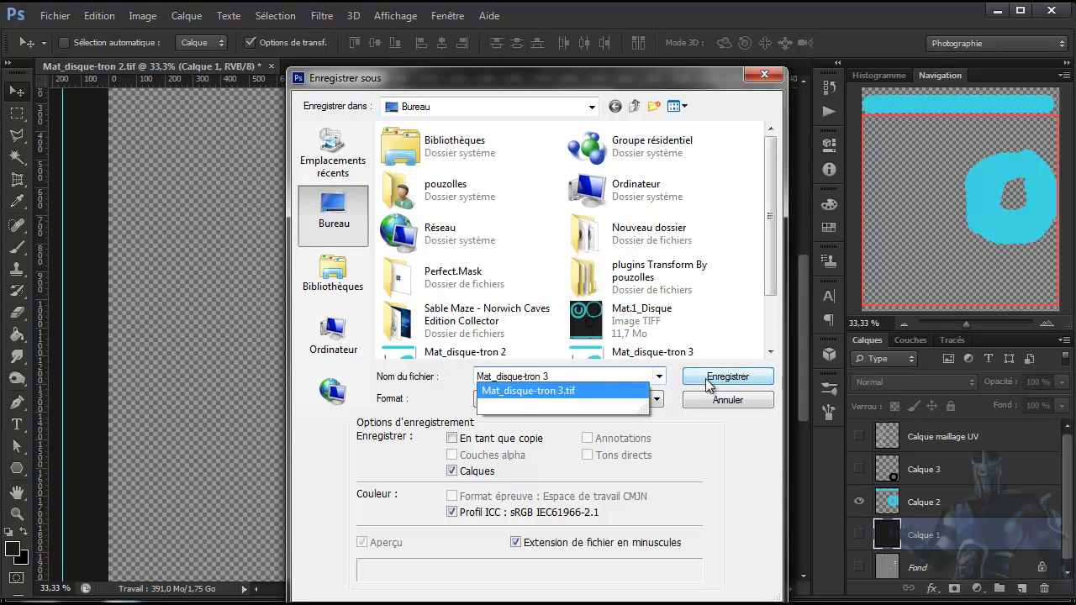
pyautogui.click(705, 378)
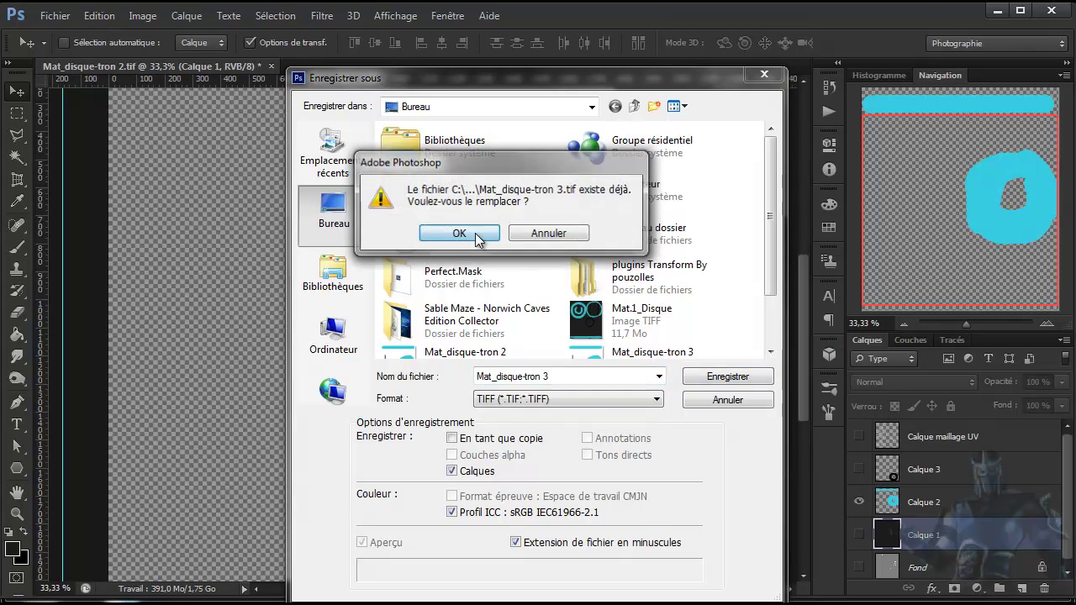
pyautogui.click(477, 238)
# Step: Finish the TIFF save and load Mat_disque-tron 3 as the luminance texture, copied into the project
pyautogui.click(697, 88)
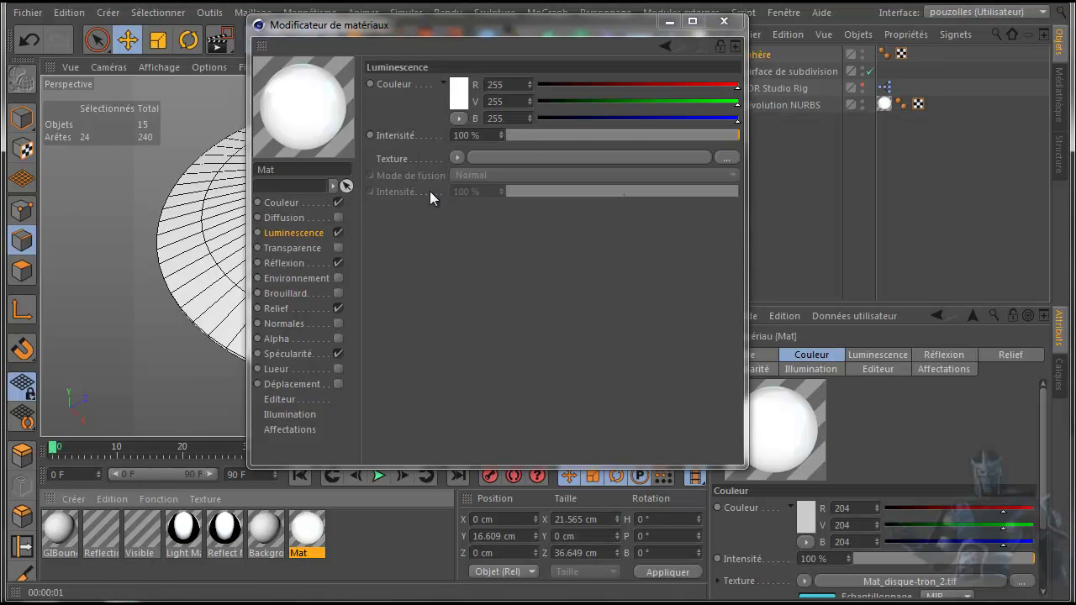
pyautogui.click(455, 157)
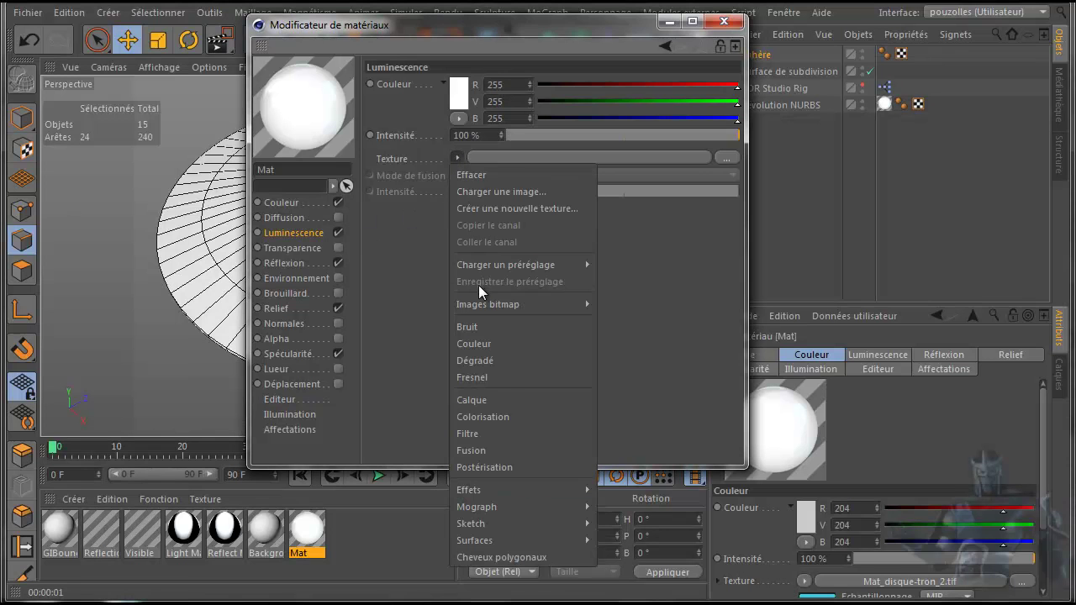
pyautogui.click(499, 193)
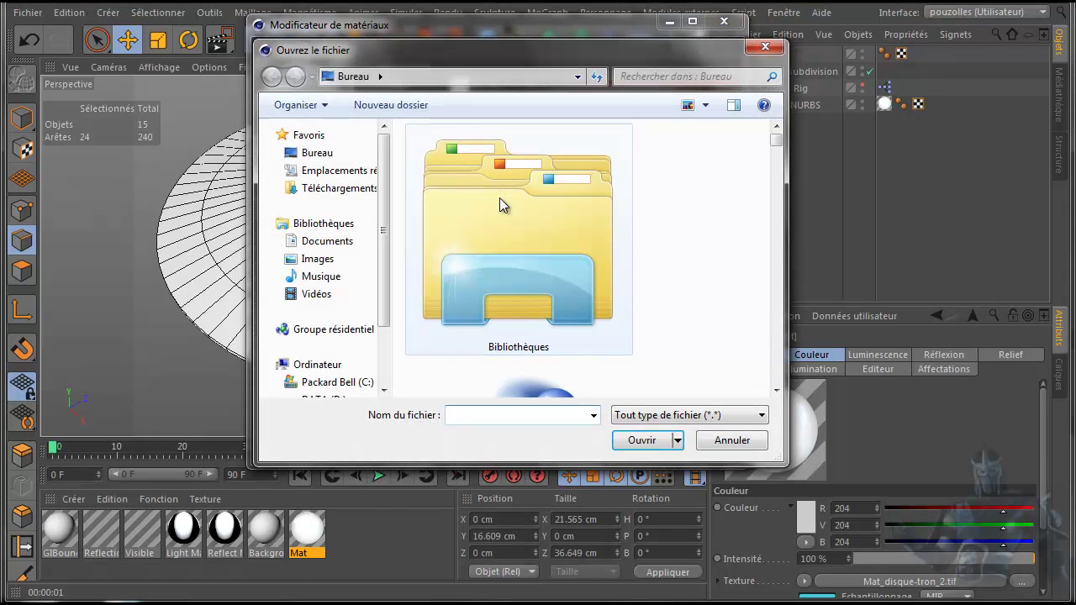
pyautogui.moveTo(776, 141); pyautogui.dragTo(772, 351)
pyautogui.doubleClick(538, 233)
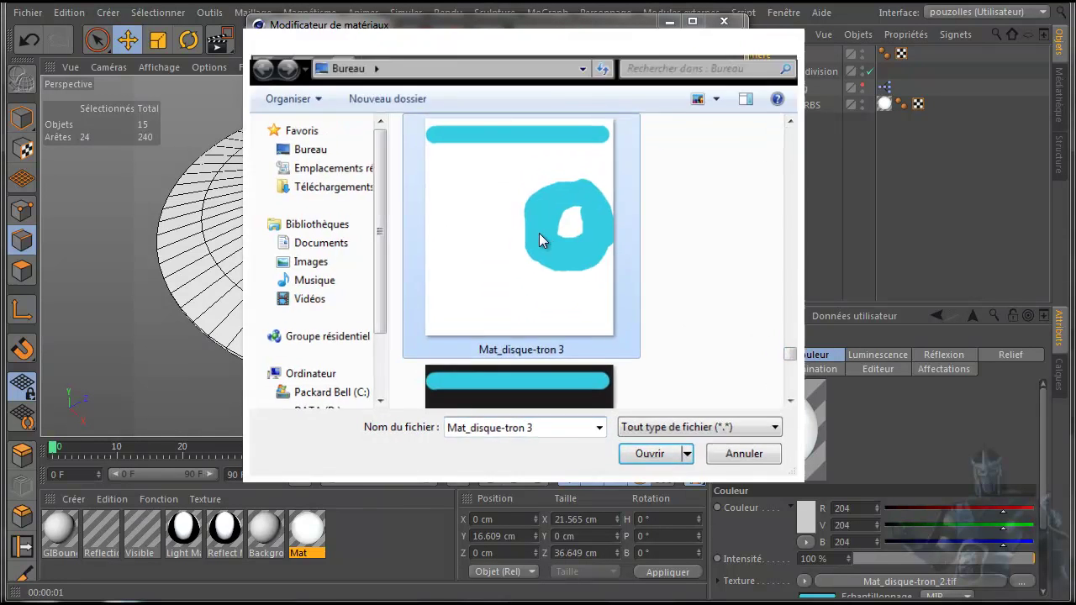
pyautogui.click(580, 397)
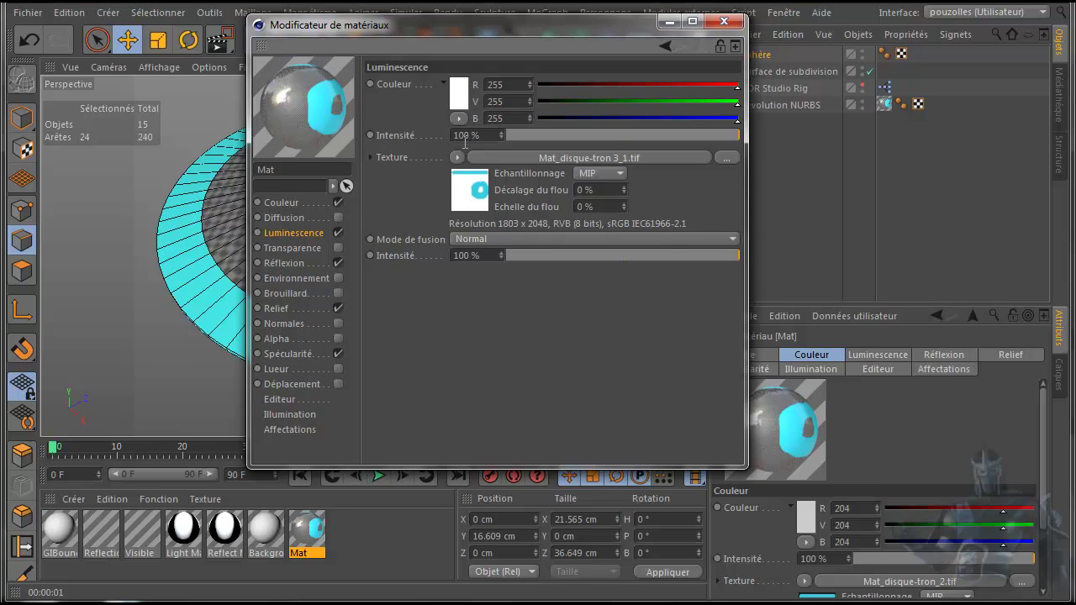
# Step: Set the luminance intensity to 200%
pyautogui.moveTo(471, 134); pyautogui.dragTo(438, 134)
pyautogui.write('200')
pyautogui.press('Return')
# Step: Add the Illumination globale effect in Render Settings and review its Irradiance Cache settings
pyautogui.click(723, 21)
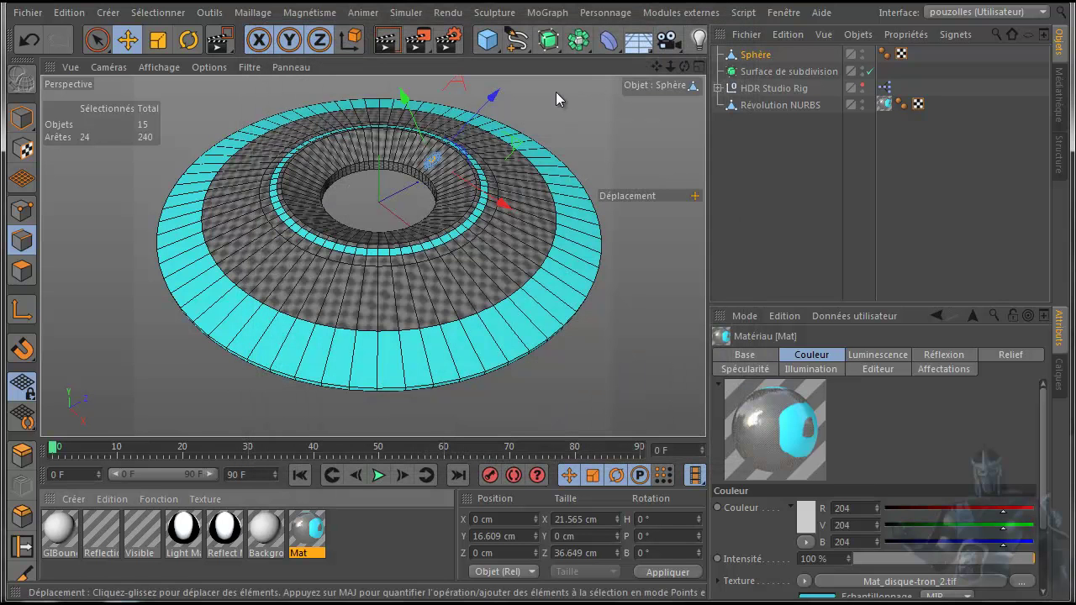
pyautogui.click(444, 42)
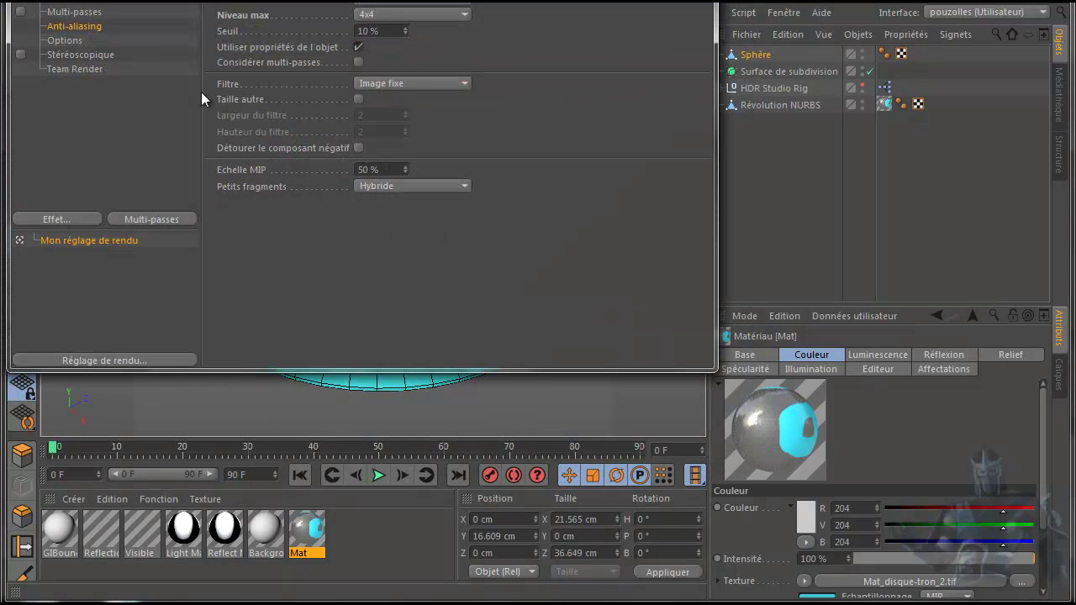
pyautogui.click(71, 220)
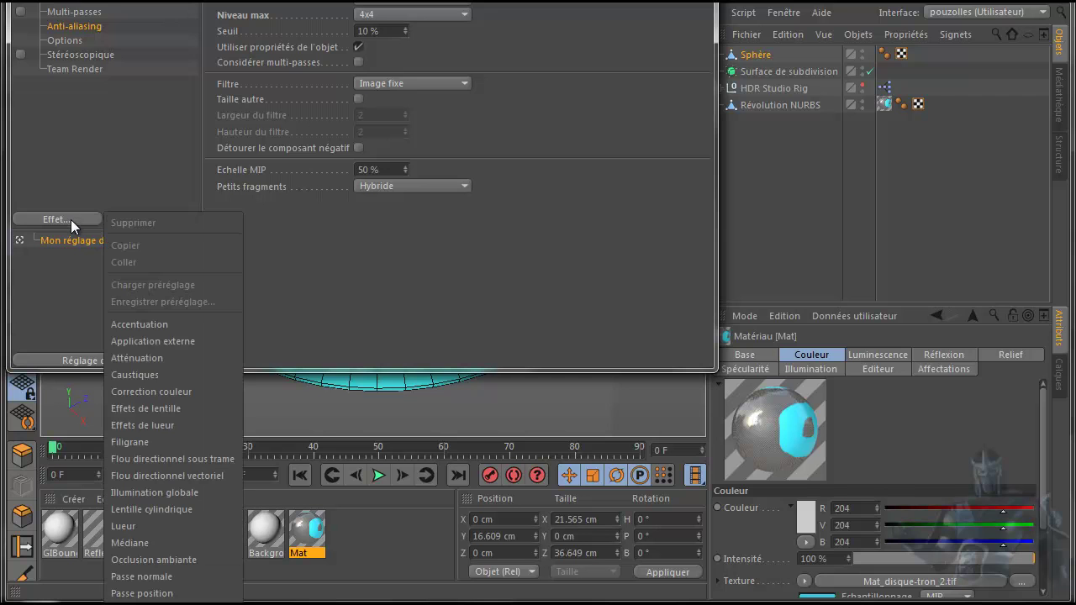
pyautogui.click(153, 492)
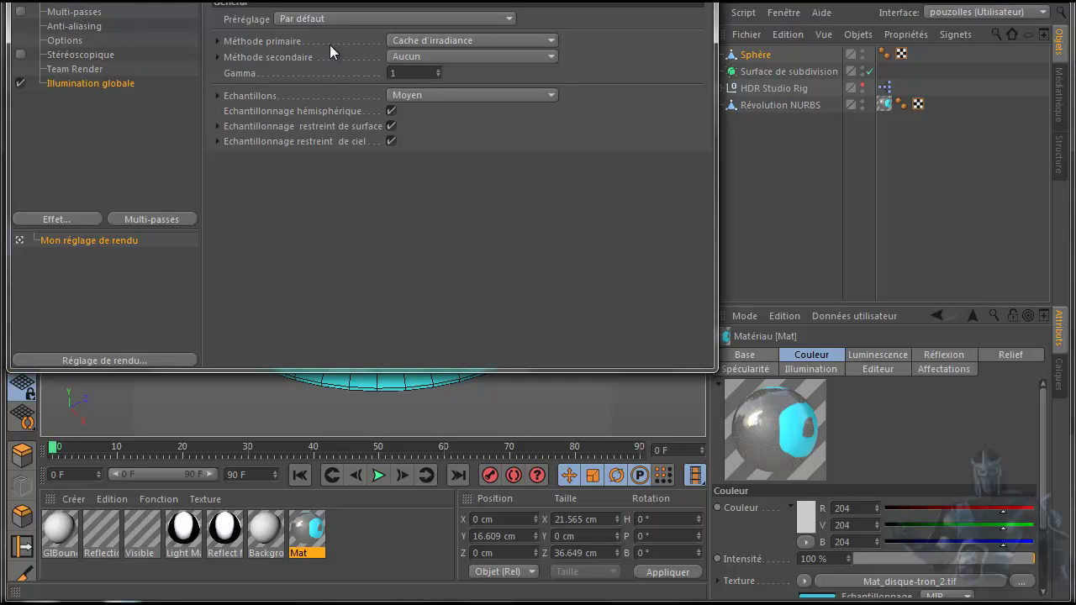
pyautogui.scroll(-5, 329, 50)
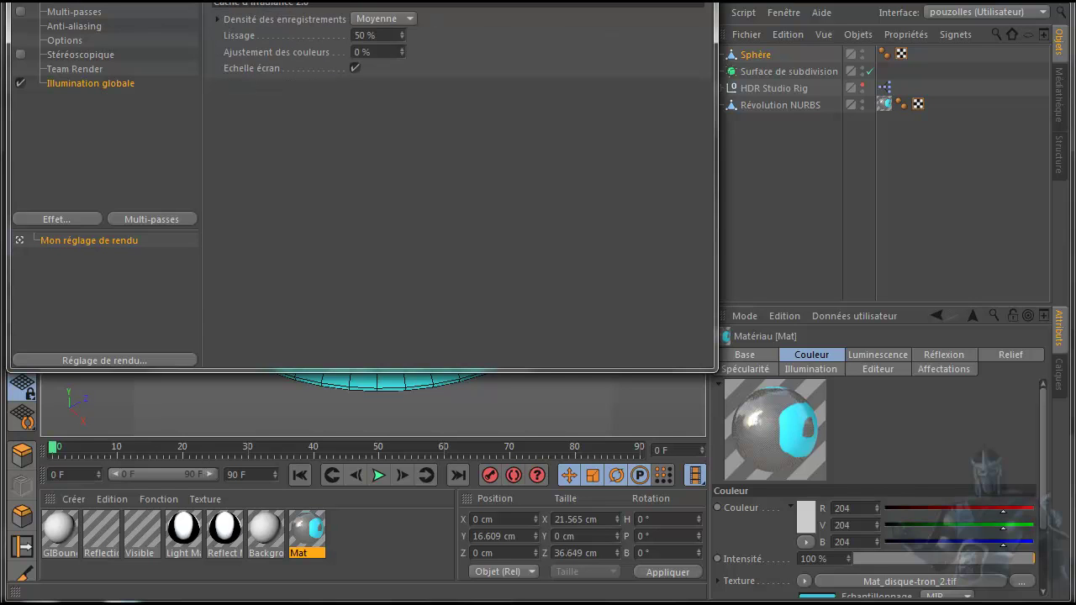
pyautogui.scroll(-3, 458, 92)
pyautogui.scroll(-3, 458, 92)
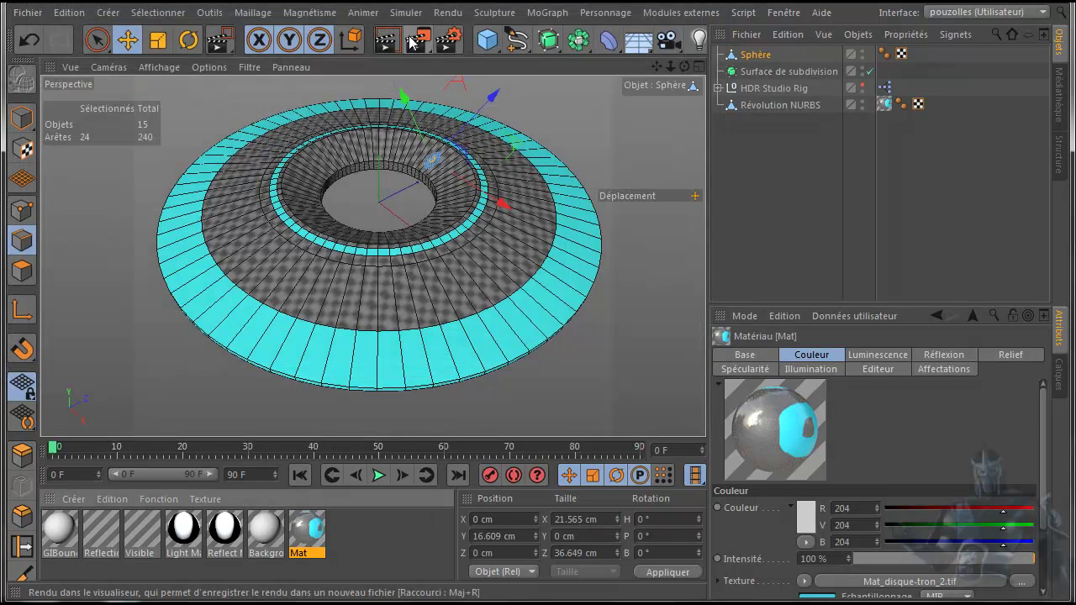
# Step: Run a Global Illumination render of the glowing disc in the Picture Viewer, then abort it
pyautogui.click(409, 42)
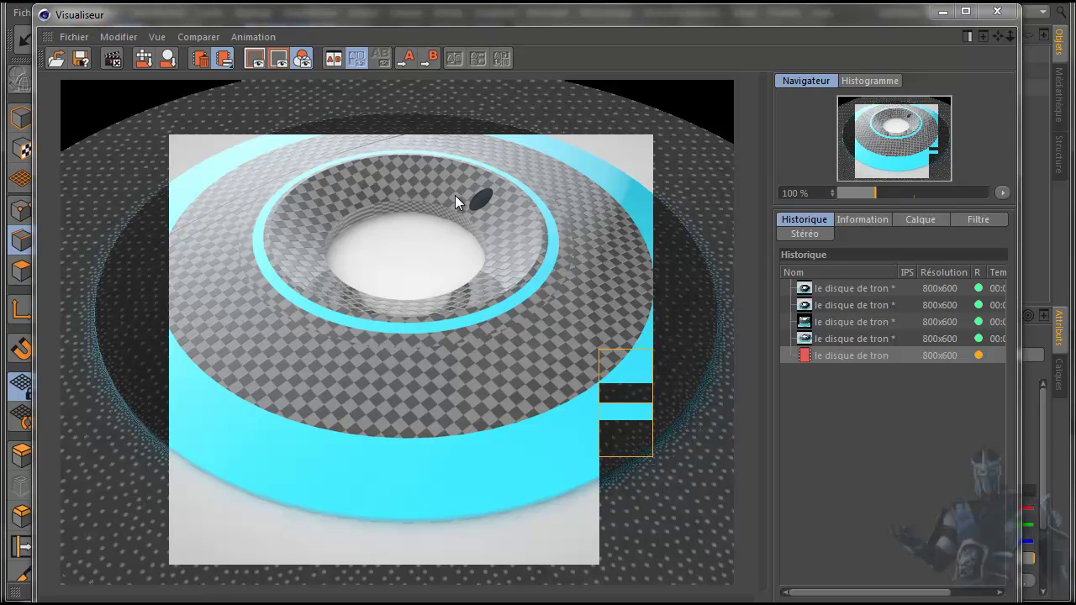
pyautogui.click(998, 14)
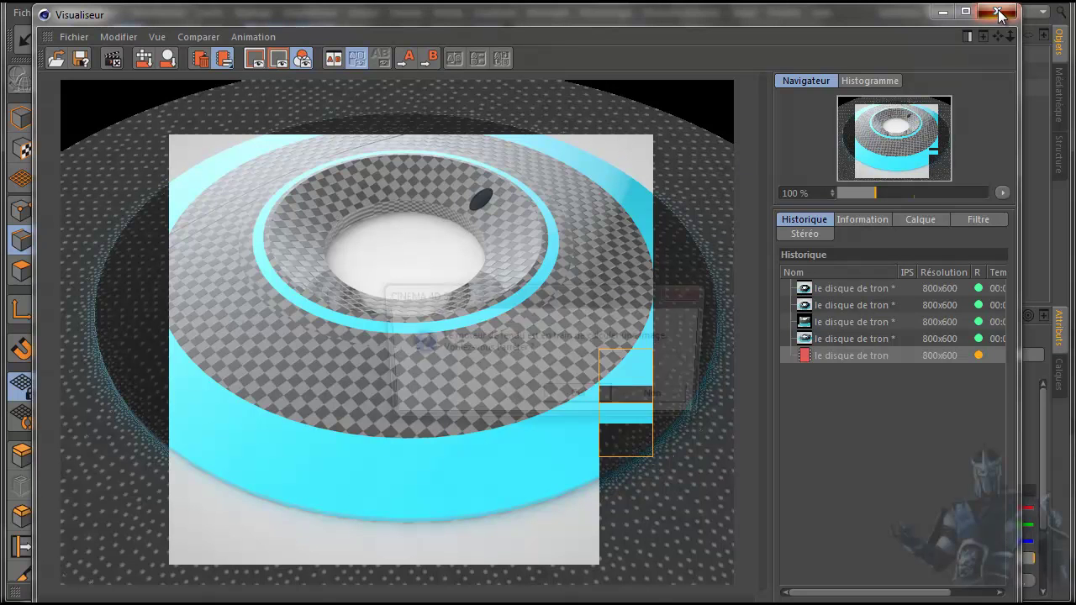
pyautogui.click(592, 399)
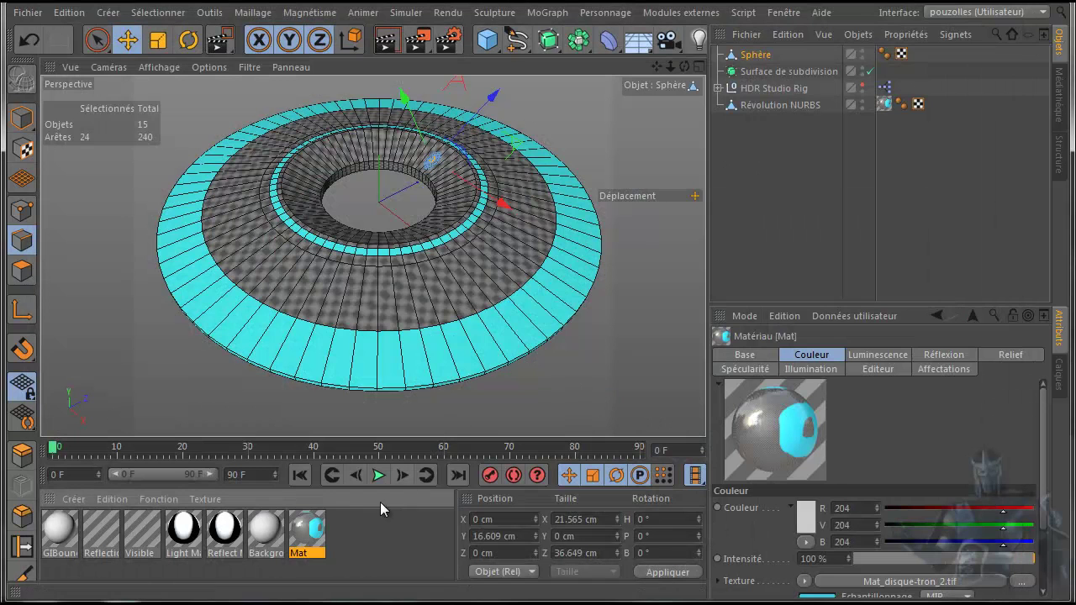
# Step: Turn off the Luminance channel on the Mat material
pyautogui.doubleClick(309, 529)
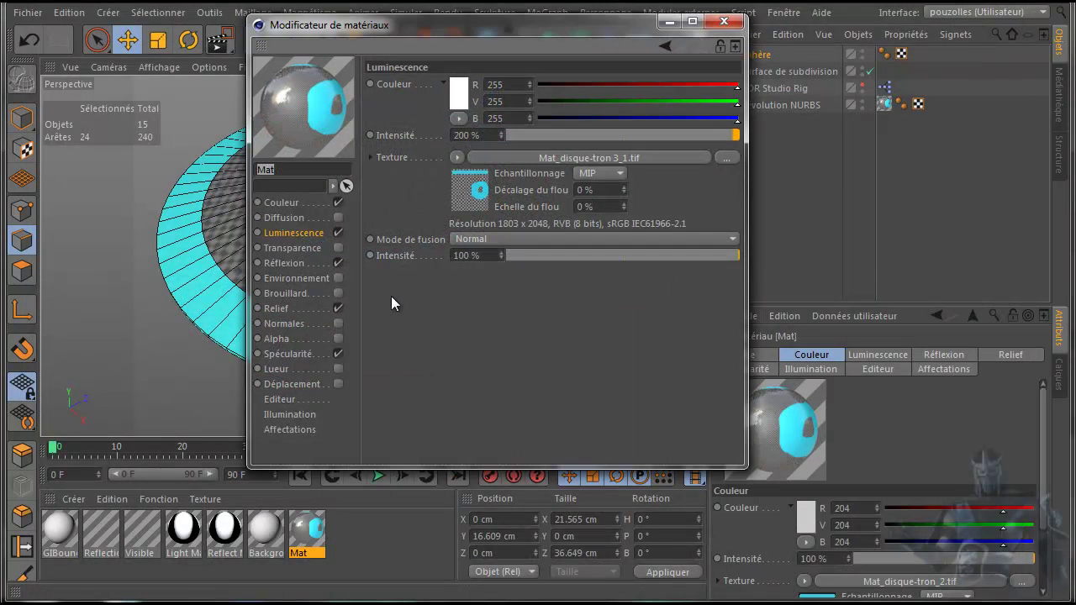
pyautogui.click(338, 232)
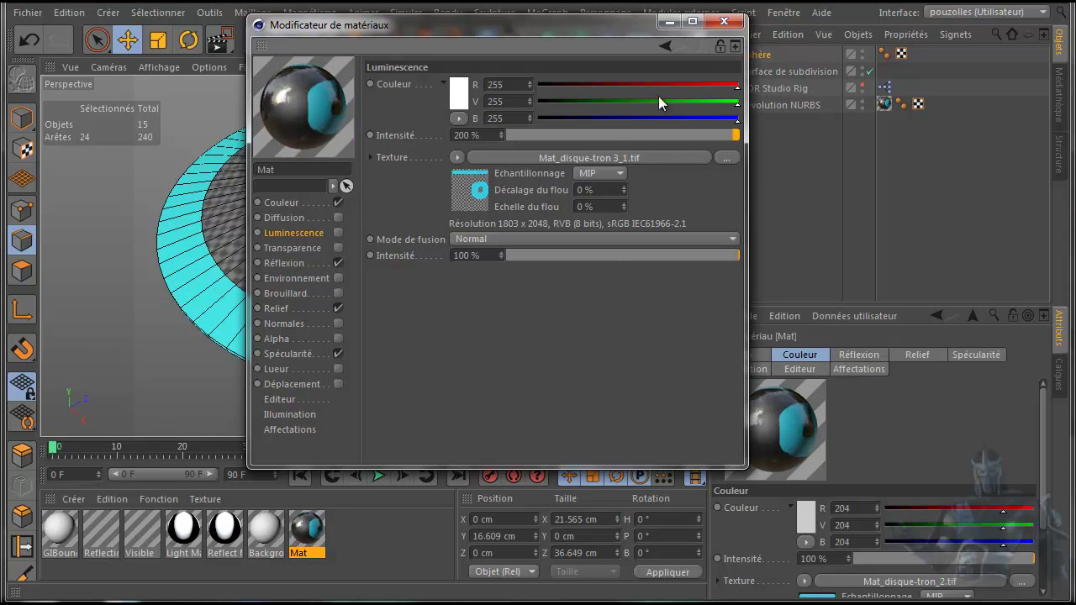
pyautogui.click(723, 23)
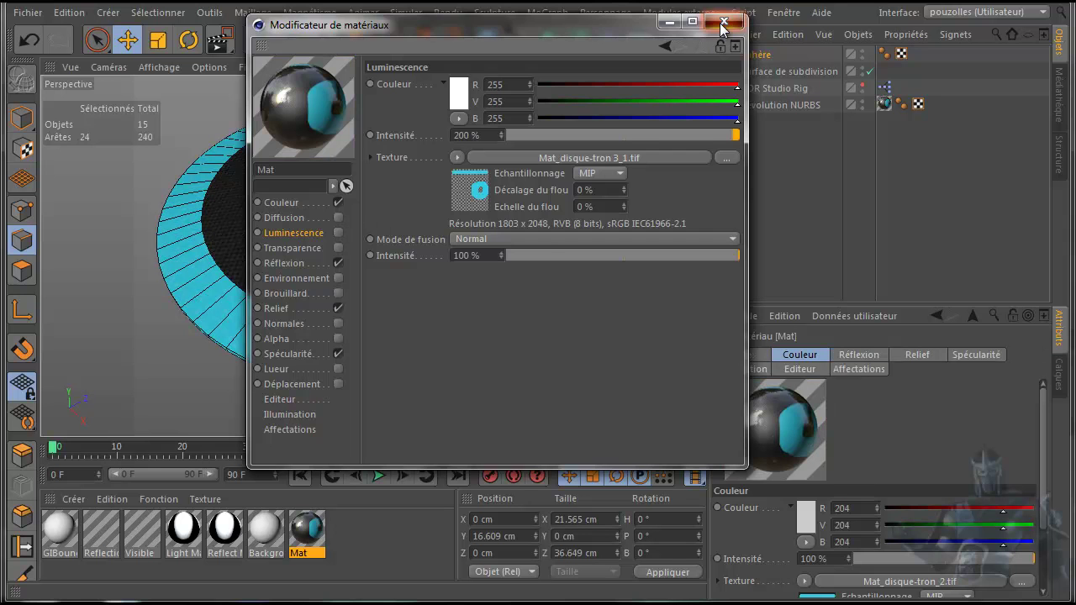
# Step: Disable Global Illumination in Render Settings and start a new Picture Viewer render
pyautogui.click(444, 35)
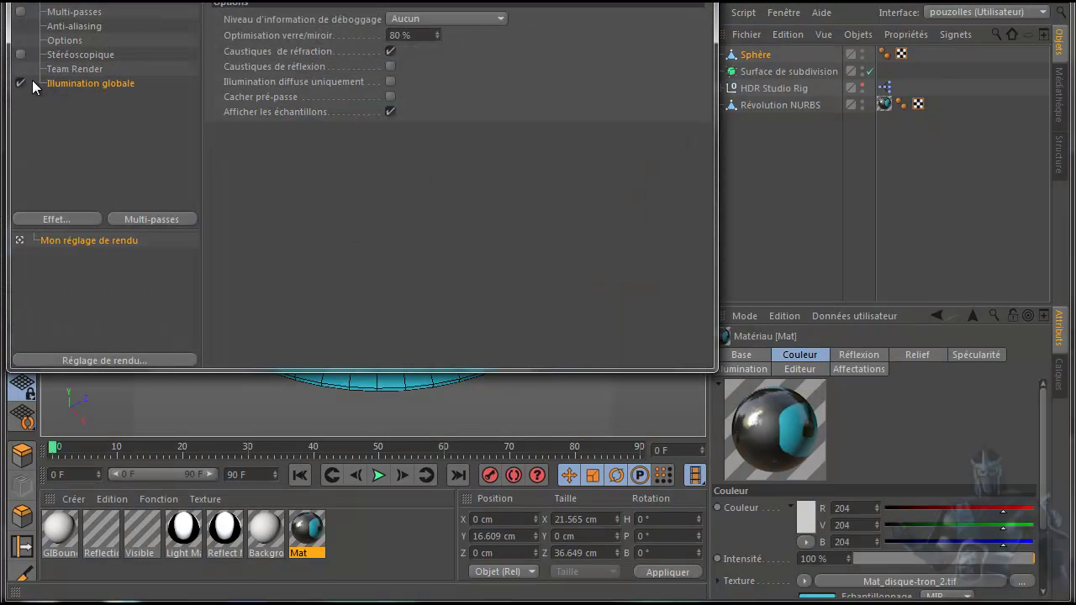
pyautogui.click(21, 83)
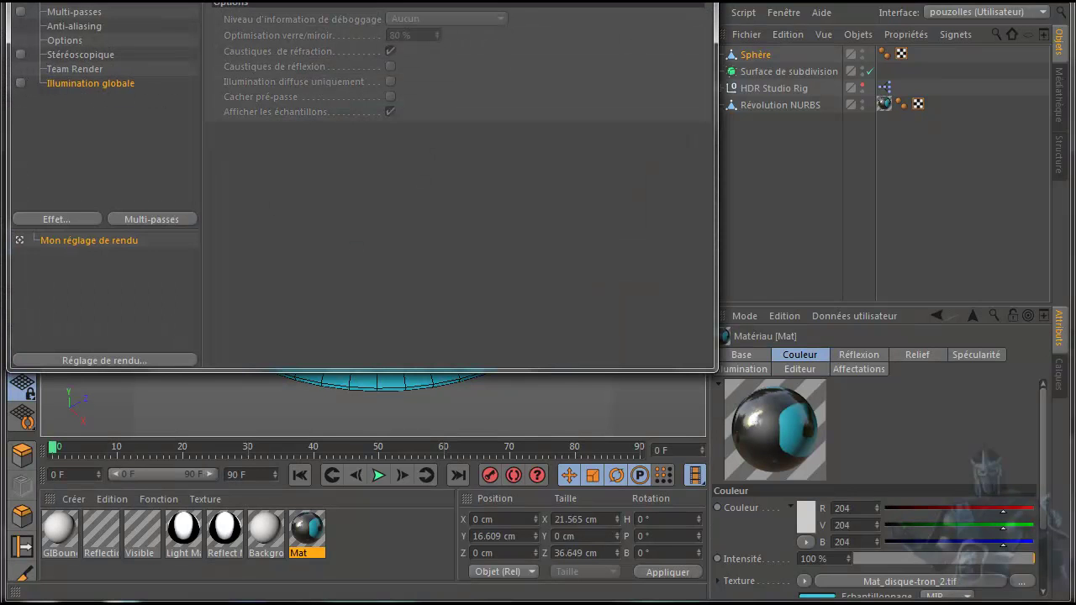
pyautogui.click(711, 3)
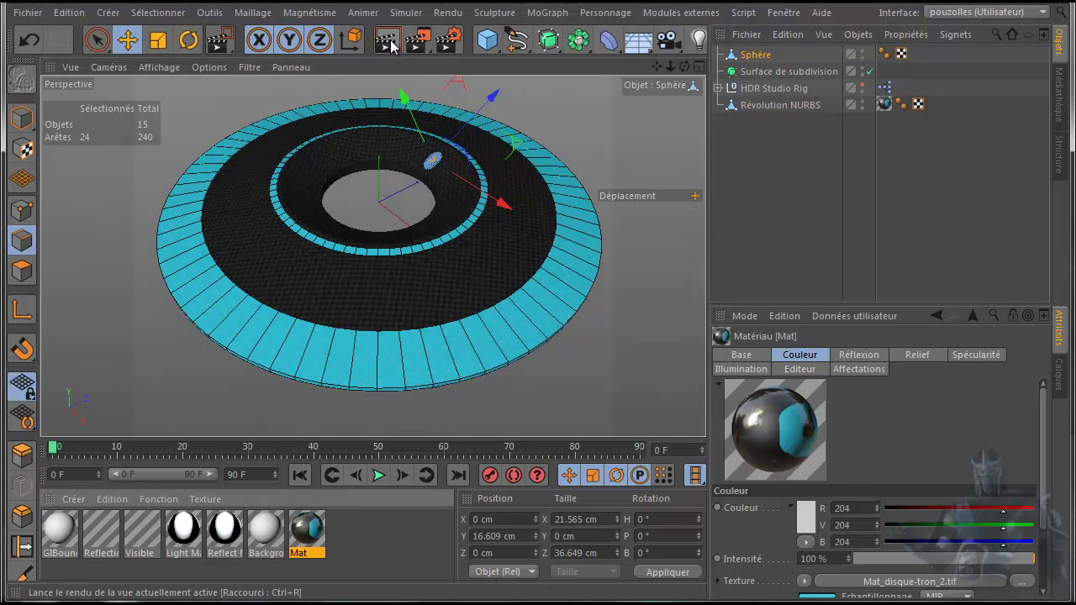
pyautogui.click(420, 43)
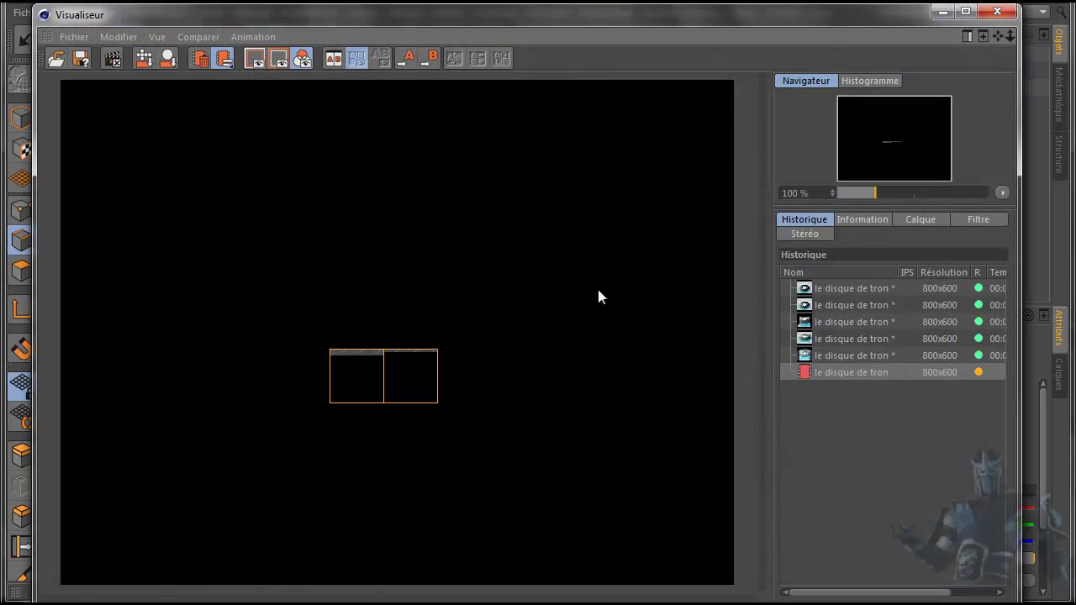